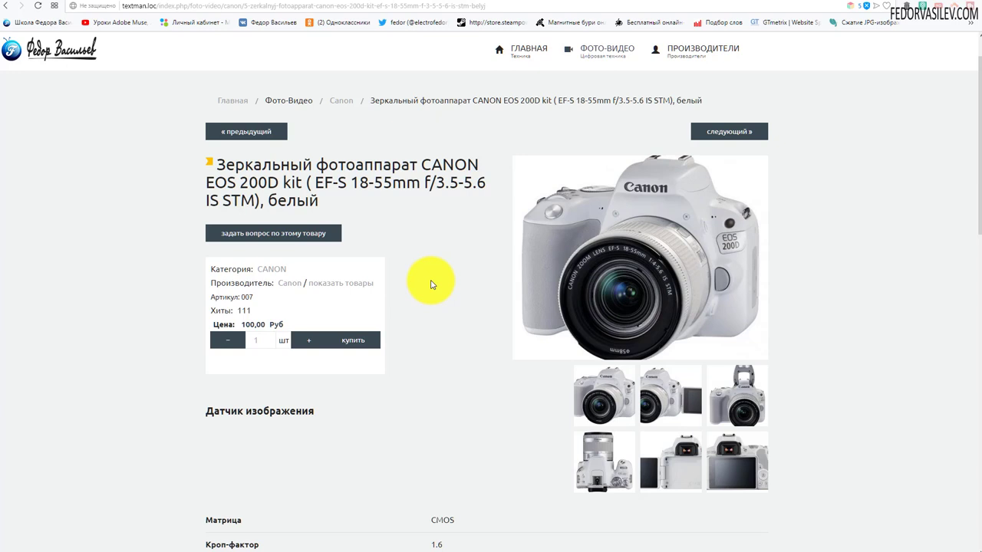
- Examine the white Canon EOS 200D product page, including its specifications and the embedded review under Видео
scroll(431, 285, "up", 1)
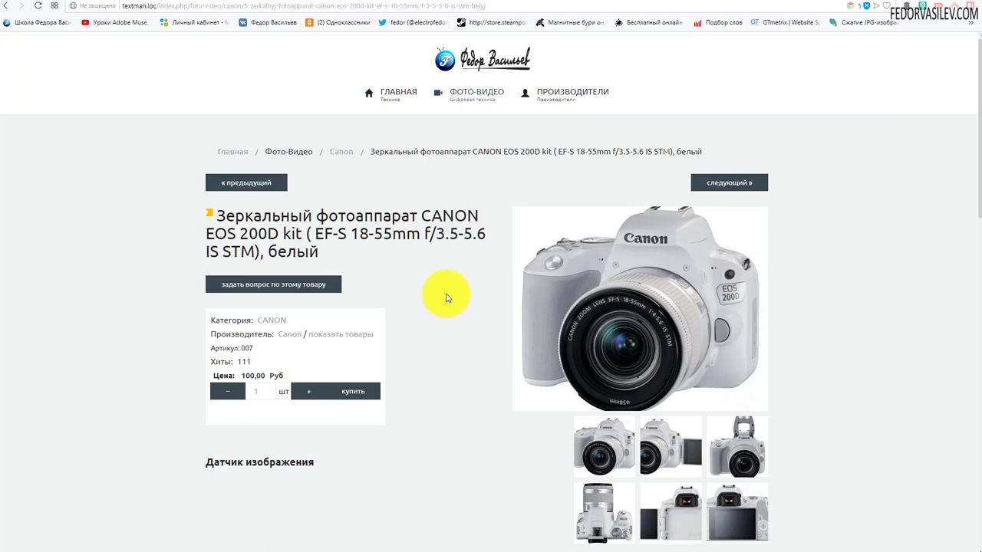
scroll(448, 298, "down", 3)
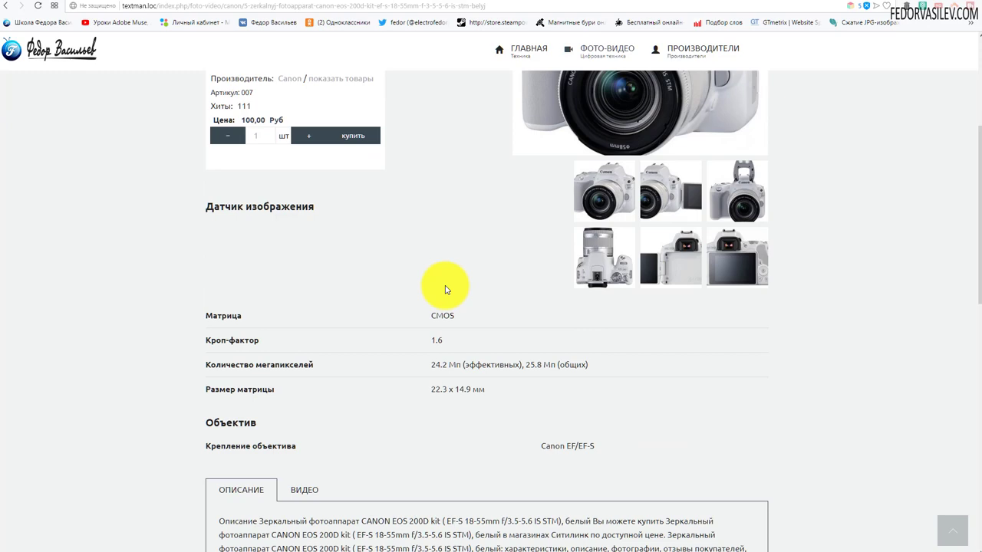
scroll(445, 289, "up", 2)
scroll(446, 290, "down", 4)
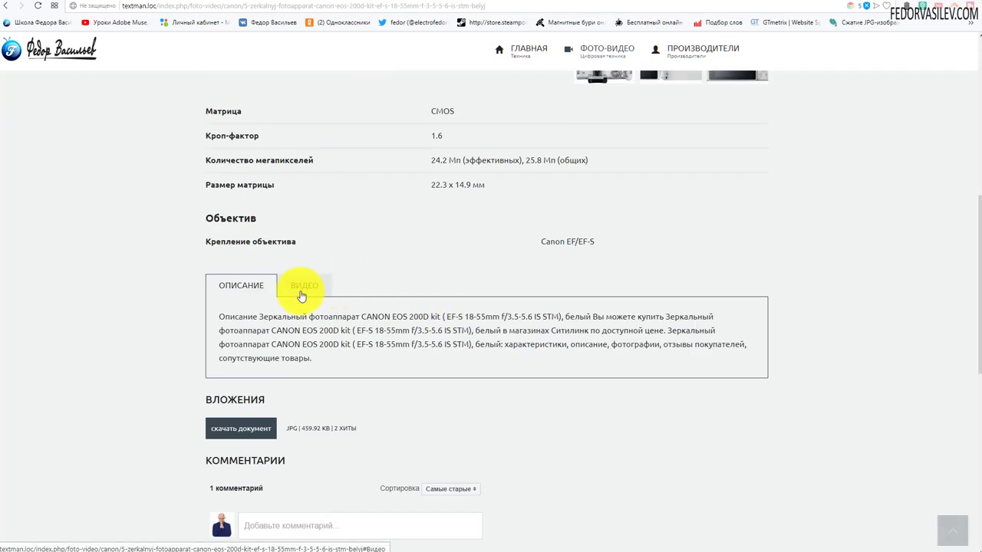
scroll(299, 290, "up", 4)
scroll(287, 246, "down", 4)
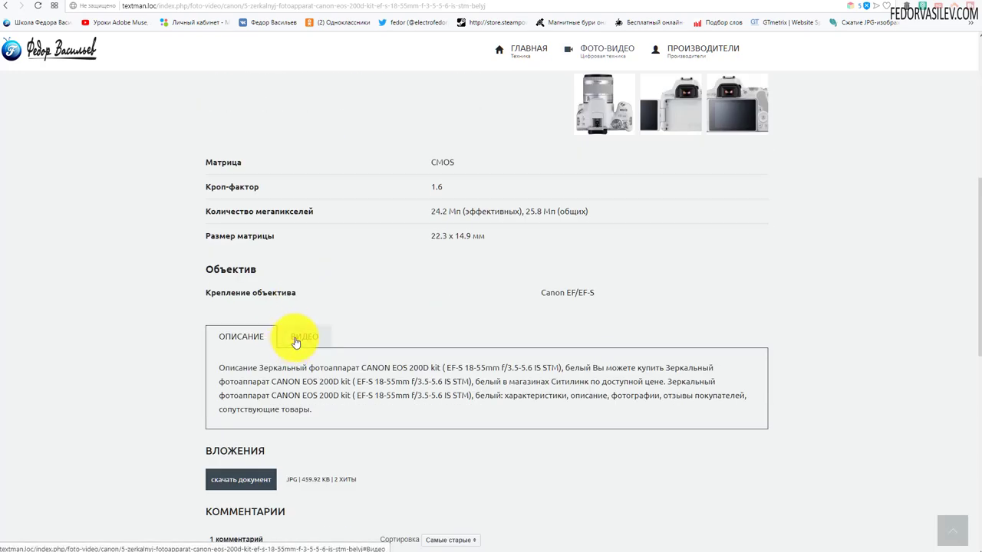
left_click(296, 339)
scroll(284, 292, "down", 3)
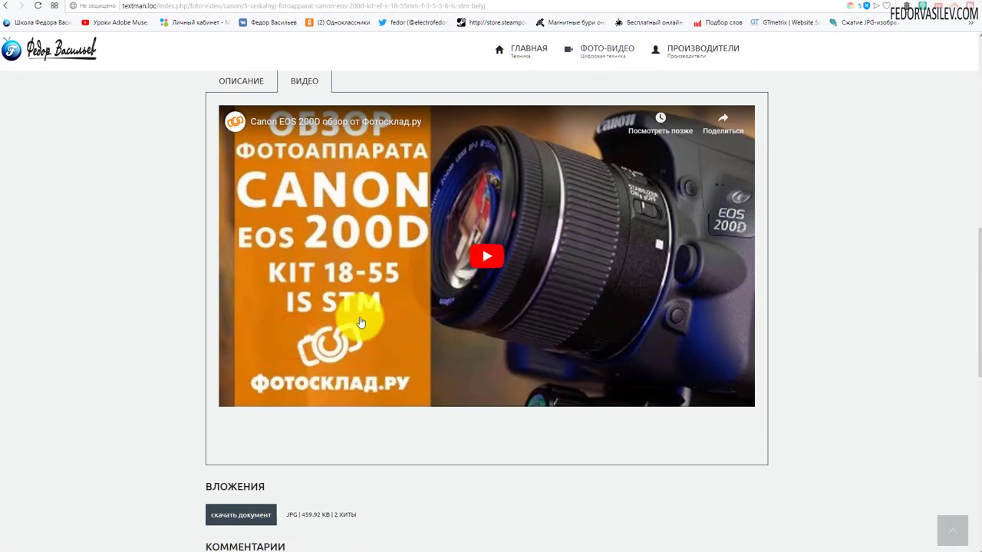
scroll(360, 323, "up", 1)
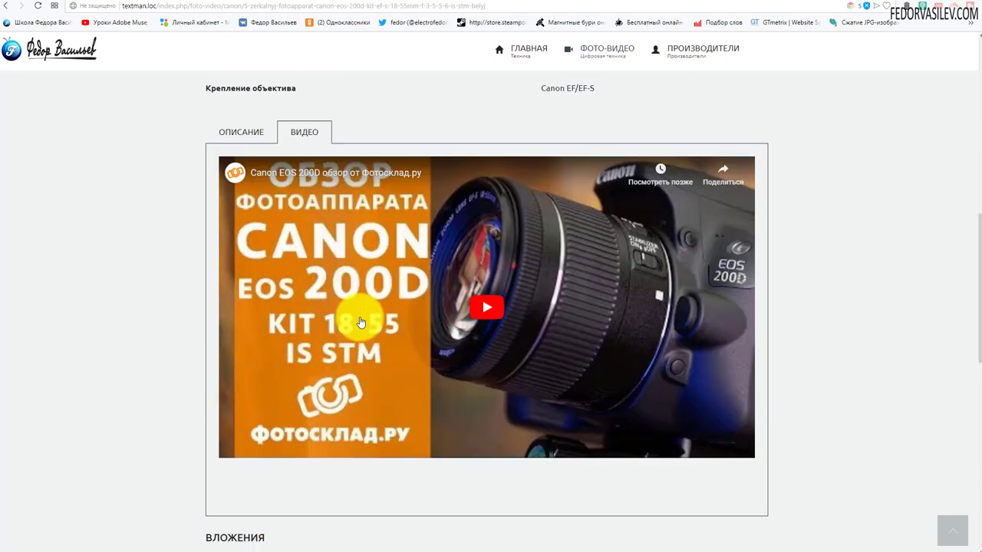
scroll(360, 322, "up", 2)
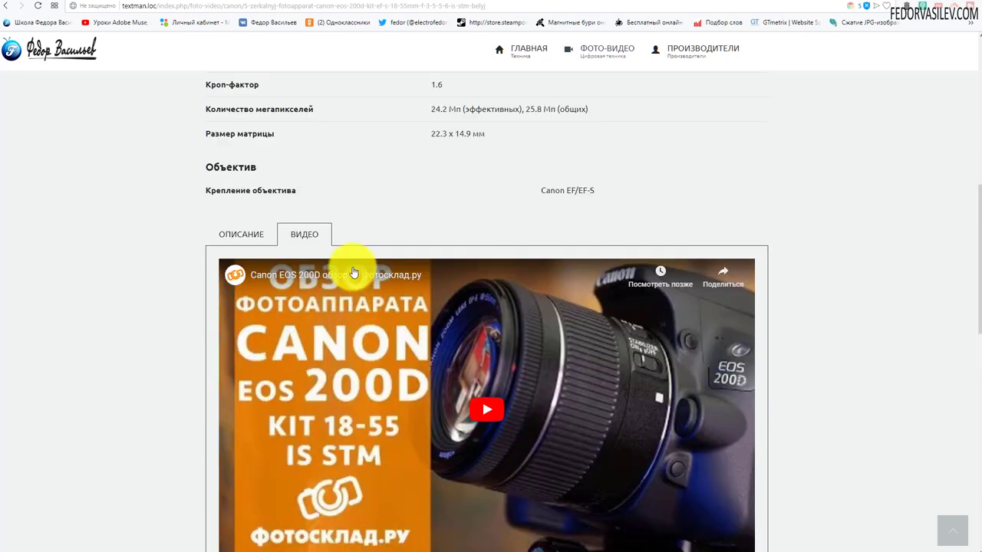
scroll(330, 245, "up", 6)
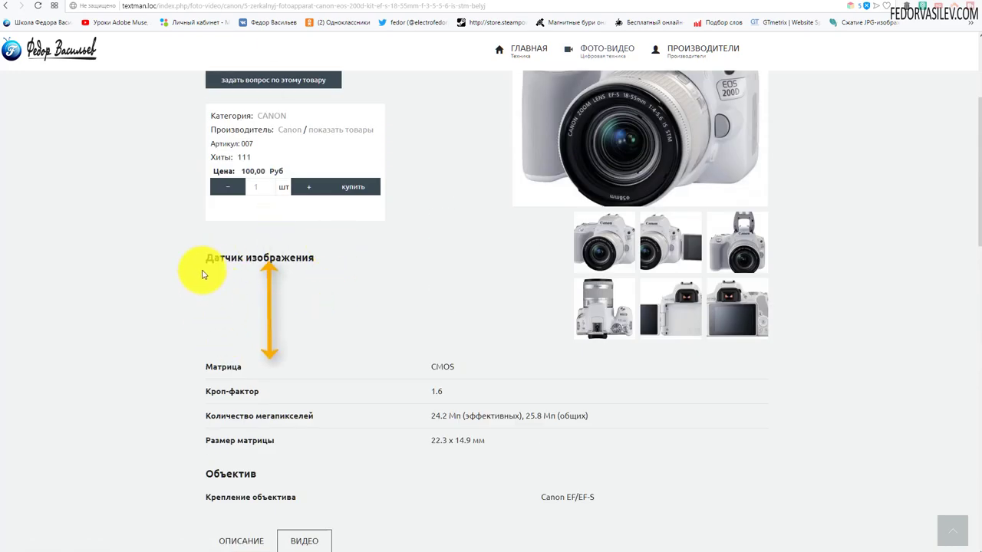
- Examine the spacing between the Датчик изображения heading and its attributes, and compare the product's Описание and Видео content
left_click_drag(251, 258, 314, 259)
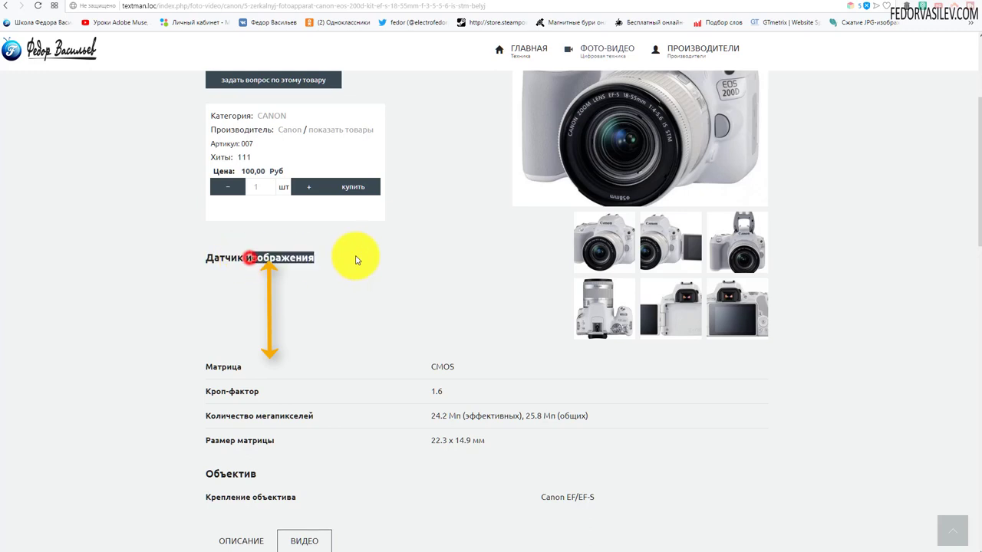
left_click(488, 261)
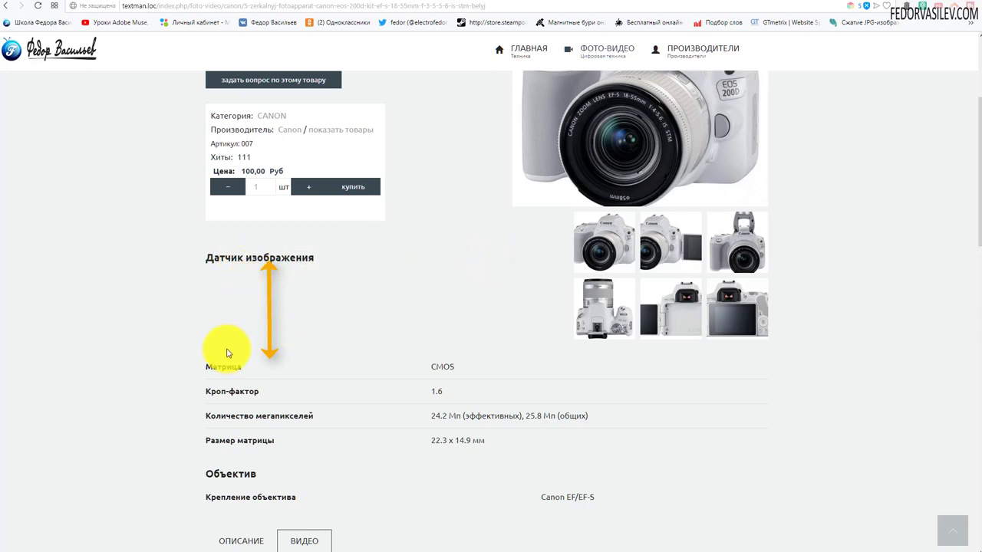
left_click_drag(216, 371, 276, 442)
left_click(320, 319)
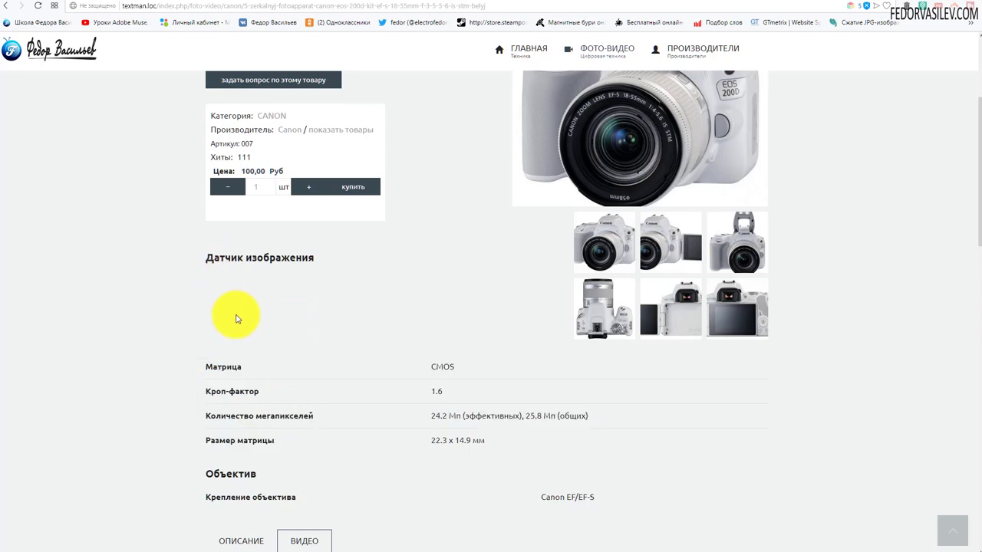
scroll(259, 272, "down", 3)
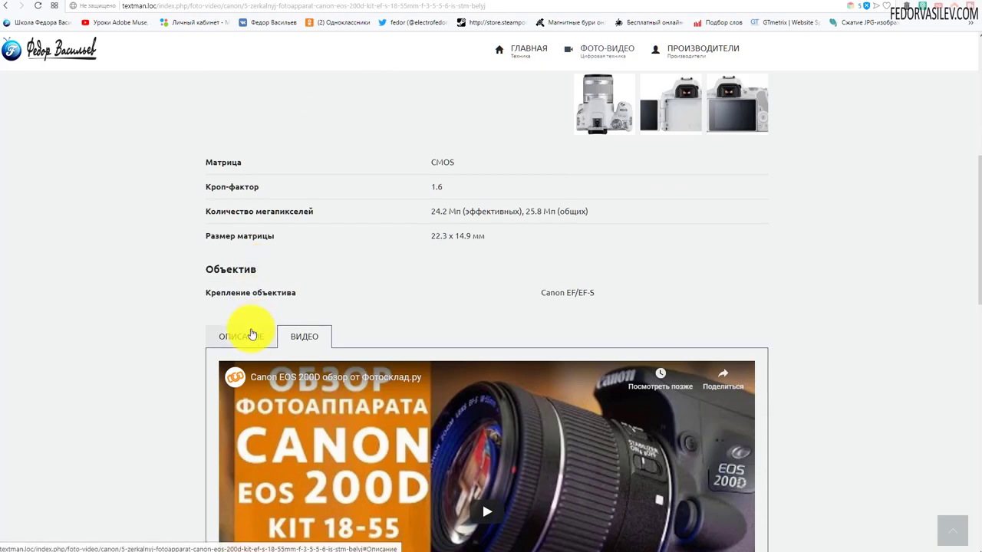
left_click(247, 335)
scroll(148, 291, "down", 2)
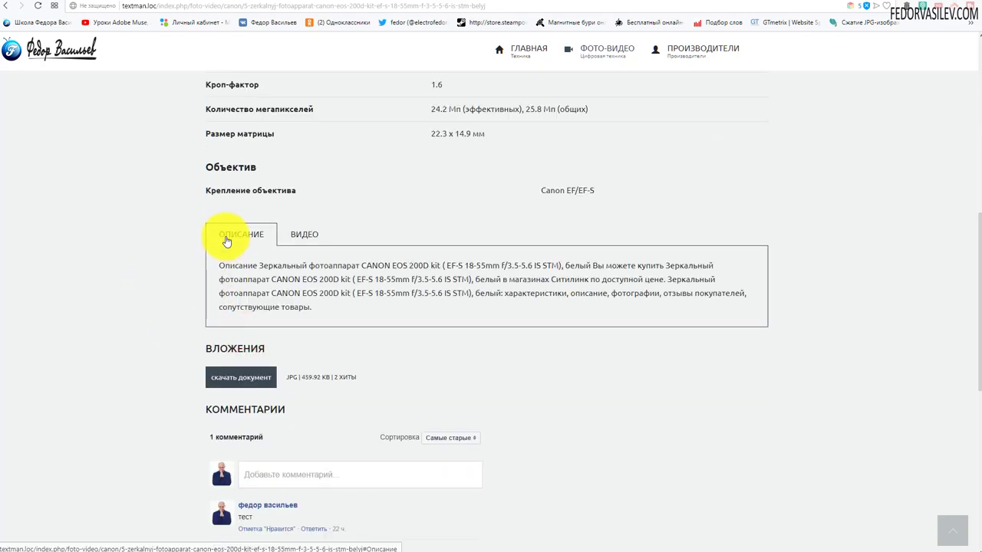
left_click(318, 236)
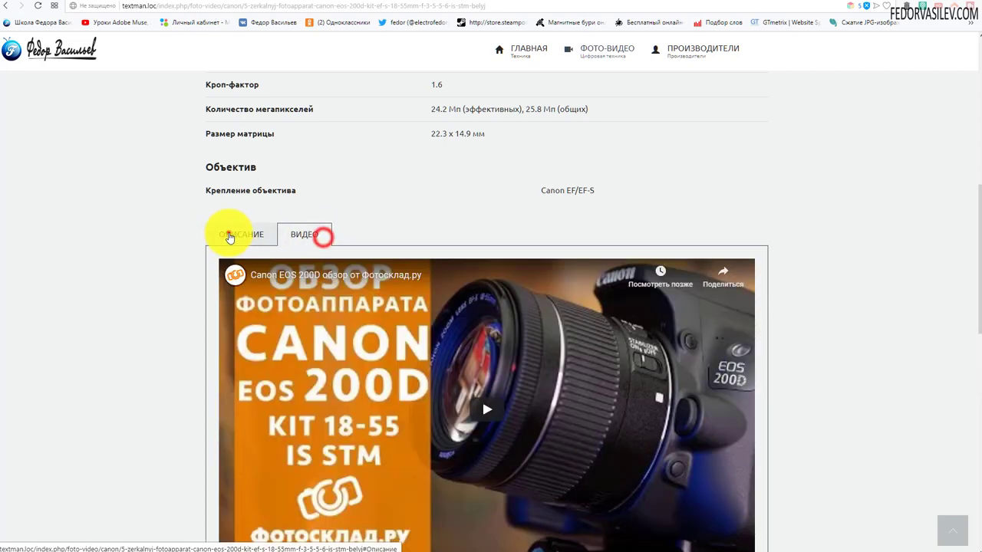
left_click(234, 235)
scroll(228, 241, "up", 3)
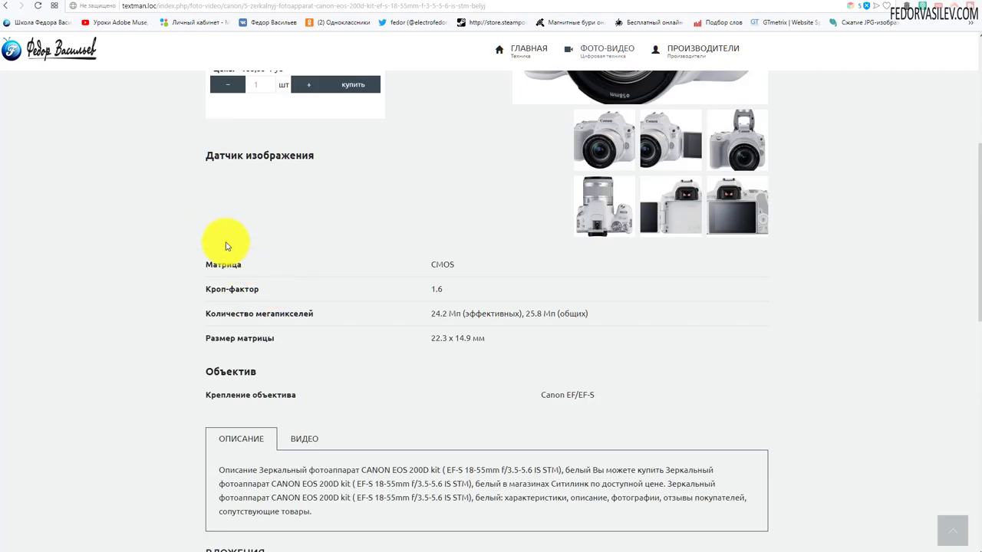
- Examine how the Датчик изображения and Объектив attribute groups are laid out beside the product's image gallery
scroll(284, 204, "down", 1)
left_click_drag(208, 209, 256, 257)
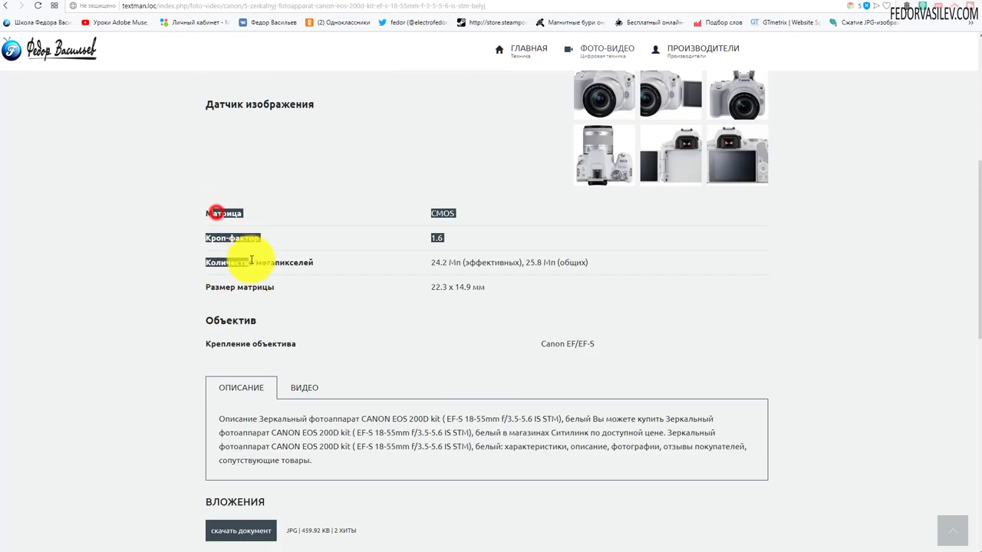
left_click(395, 310)
scroll(394, 309, "up", 2)
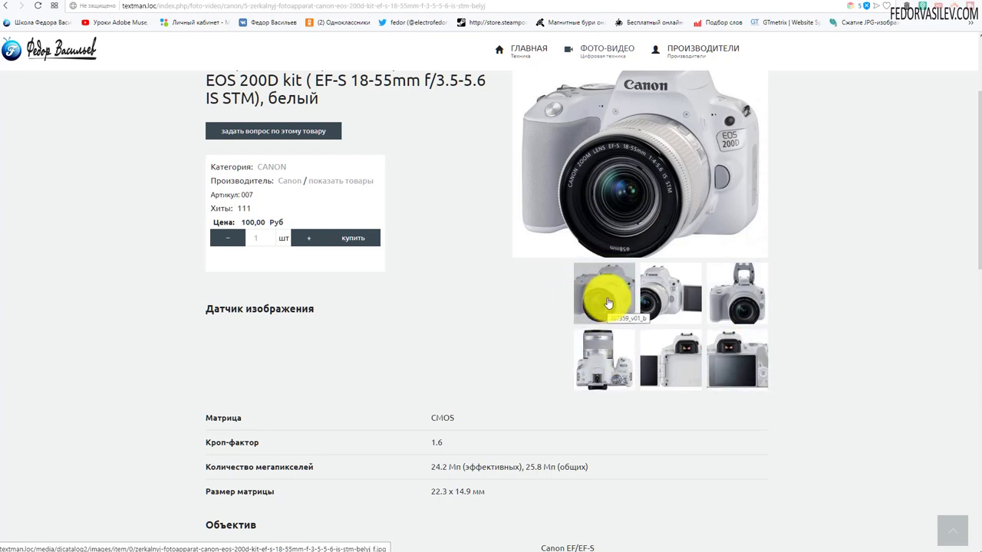
left_click_drag(219, 308, 291, 319)
scroll(197, 340, "down", 2)
scroll(307, 349, "down", 1)
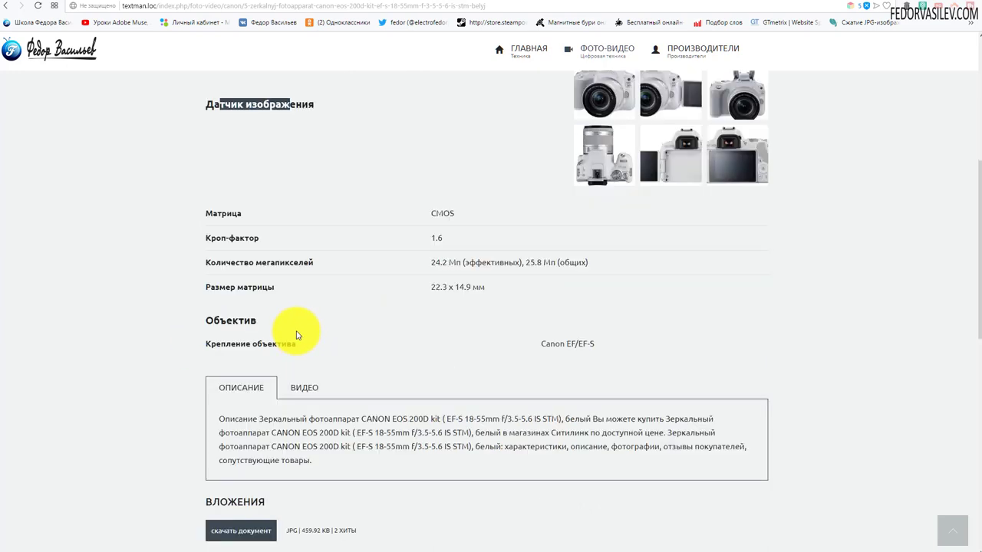
left_click_drag(256, 322, 214, 322)
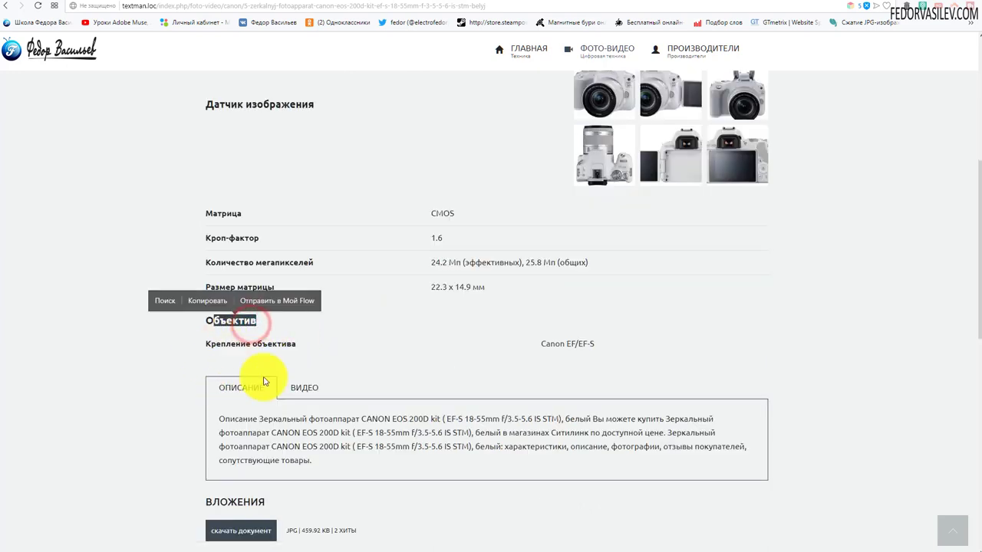
left_click(302, 359)
left_click_drag(308, 347, 220, 322)
left_click(358, 331)
scroll(302, 310, "up", 2)
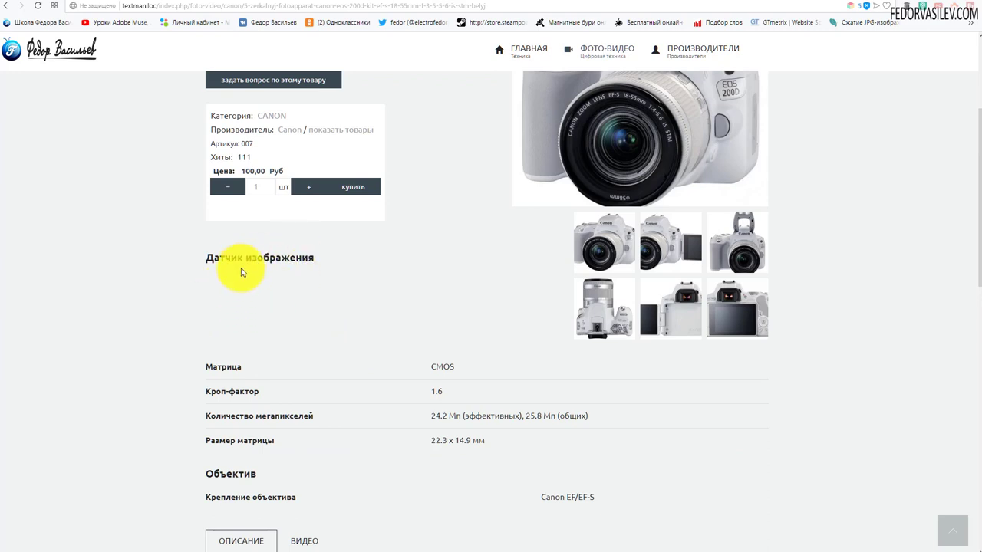
scroll(242, 268, "down", 1)
left_click(241, 221)
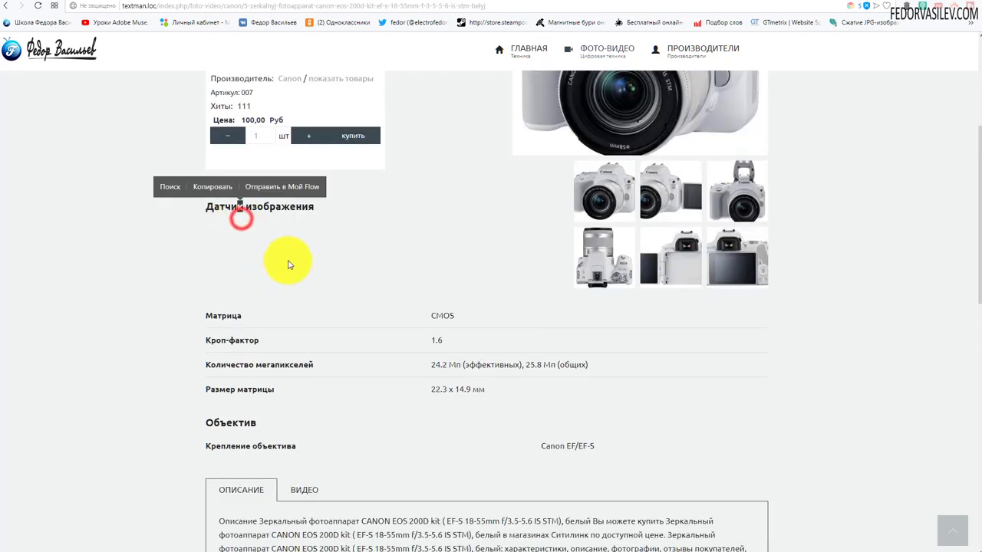
left_click(376, 241)
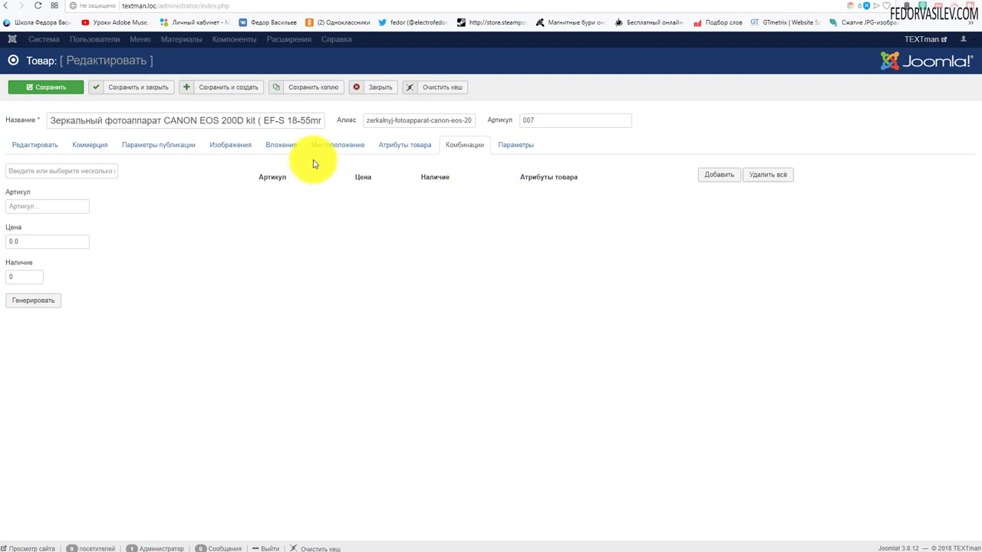
- Close the product editor and open the DJ-Catalog2 settings for Страница товара
left_click(377, 88)
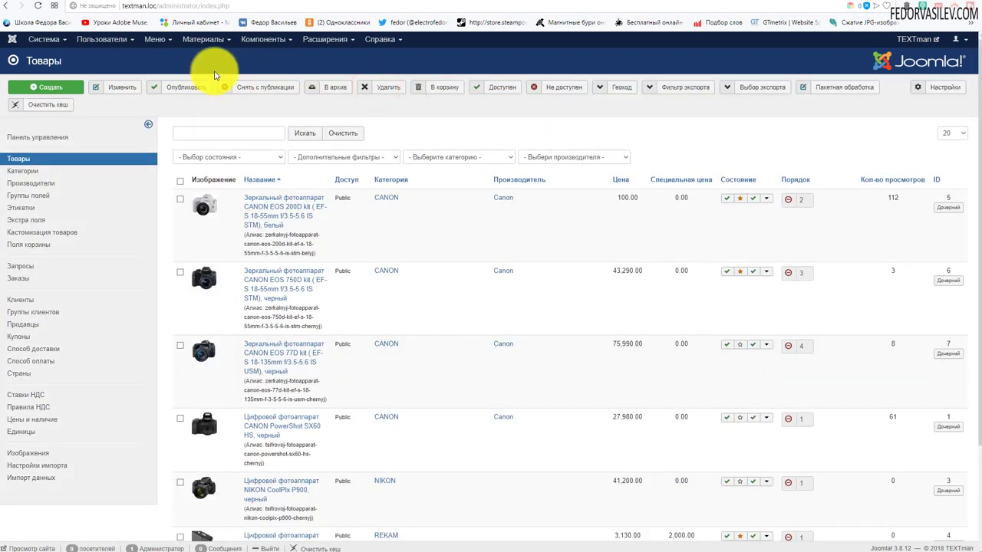
left_click(263, 45)
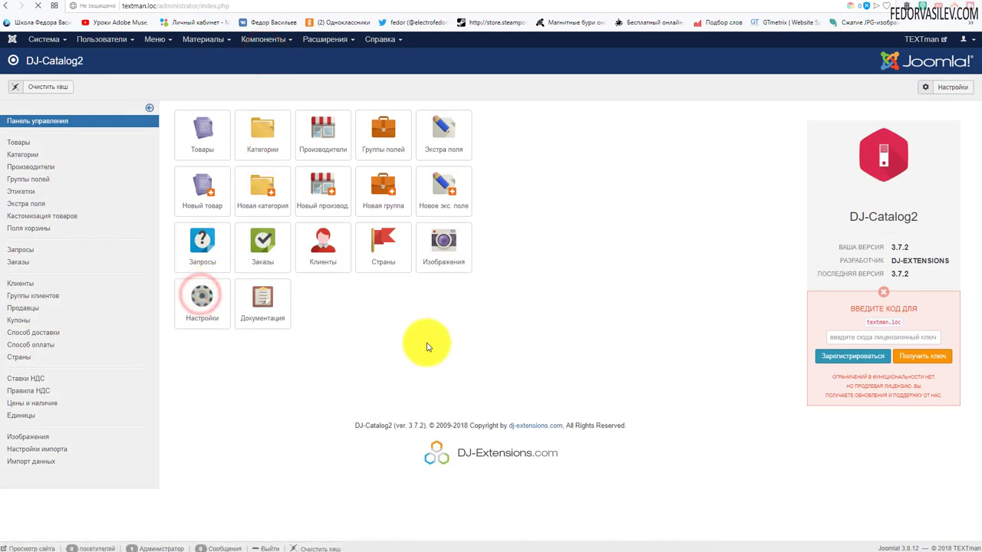
left_click(441, 121)
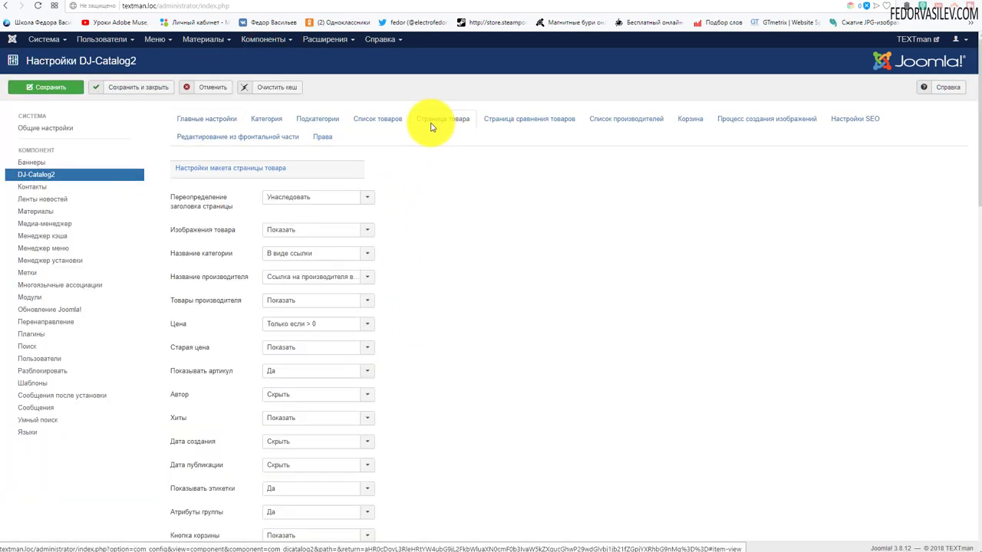
left_click(465, 125)
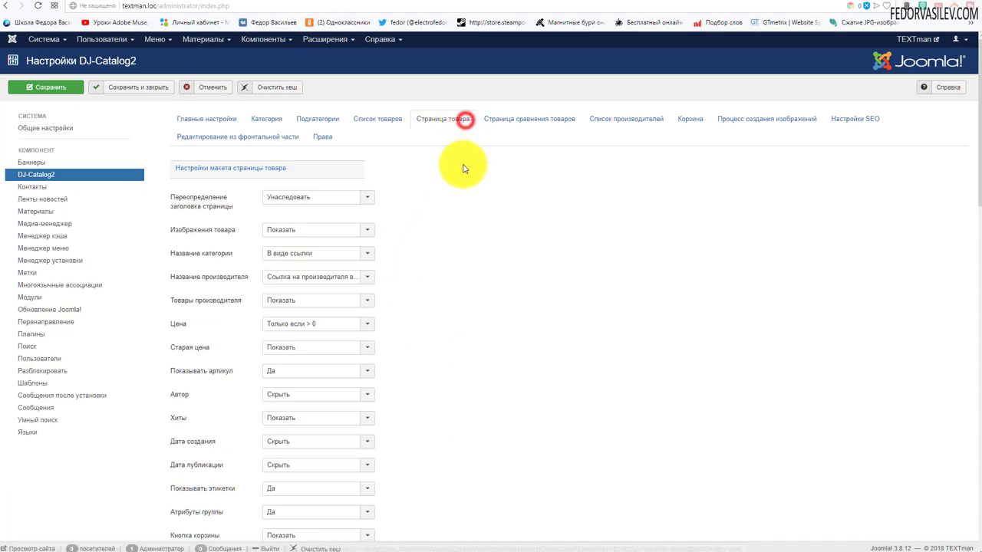
- Set Вступительное описание to Показать in the product page layout settings, and save and close the configuration
scroll(445, 171, "down", 3)
scroll(423, 176, "up", 3)
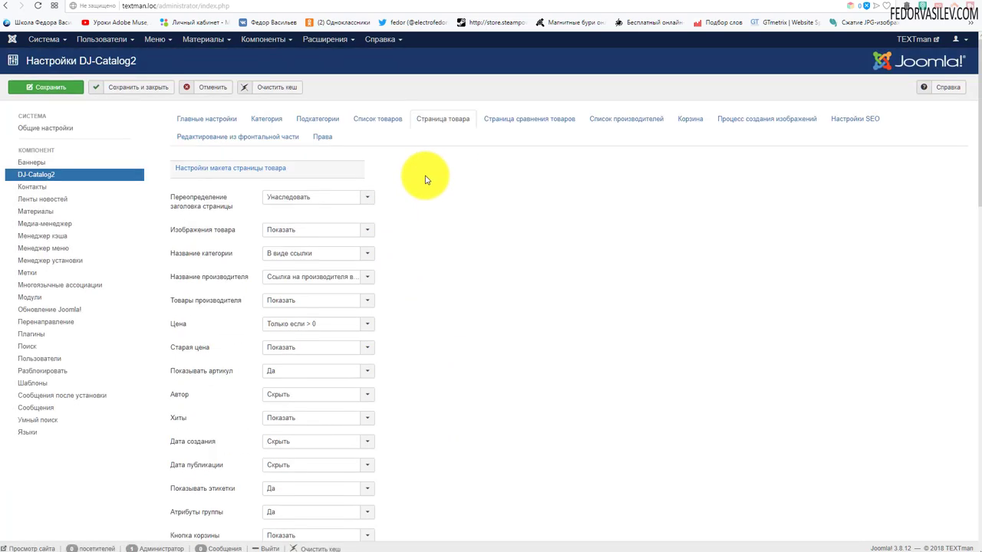
left_click_drag(283, 167, 196, 171)
scroll(452, 208, "down", 2)
scroll(307, 260, "down", 1)
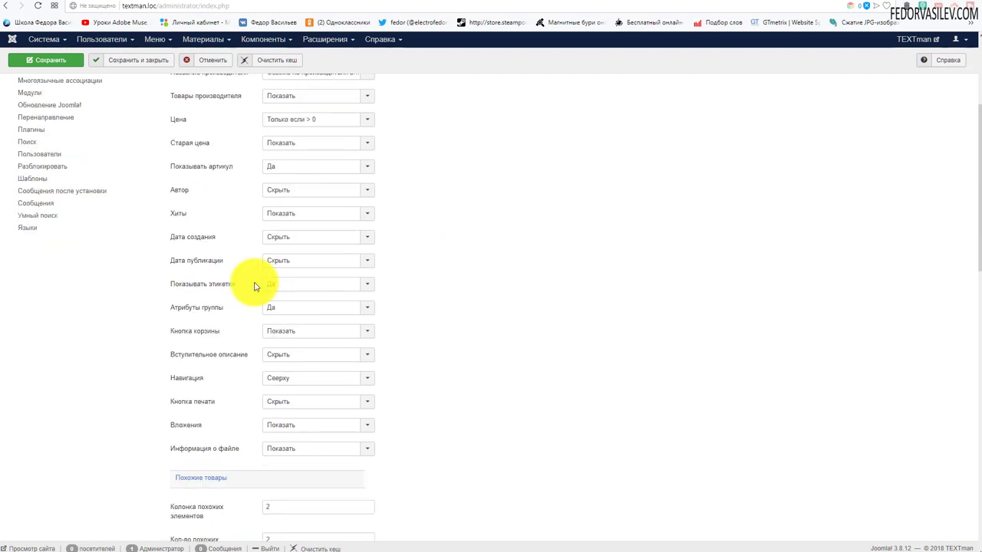
left_click(283, 360)
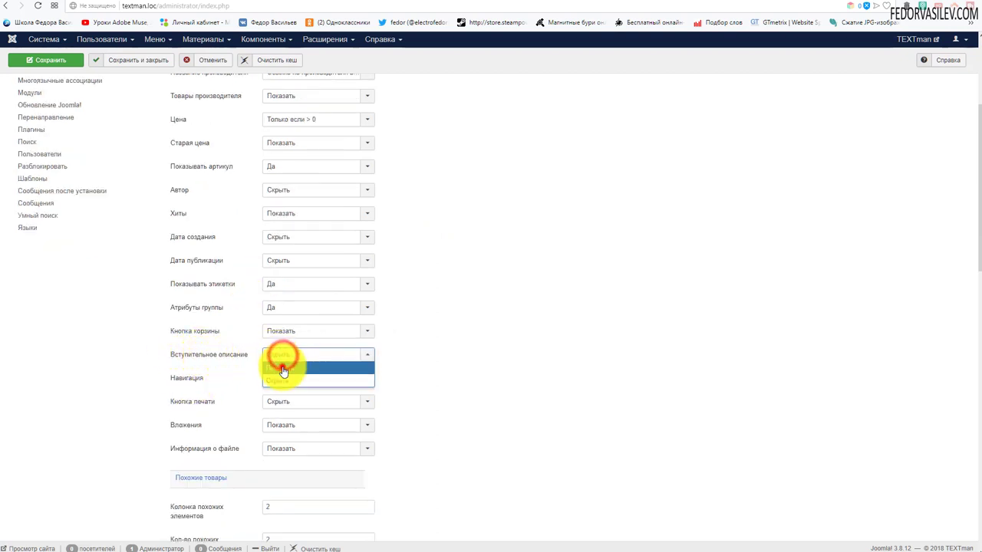
left_click(281, 368)
scroll(456, 276, "up", 4)
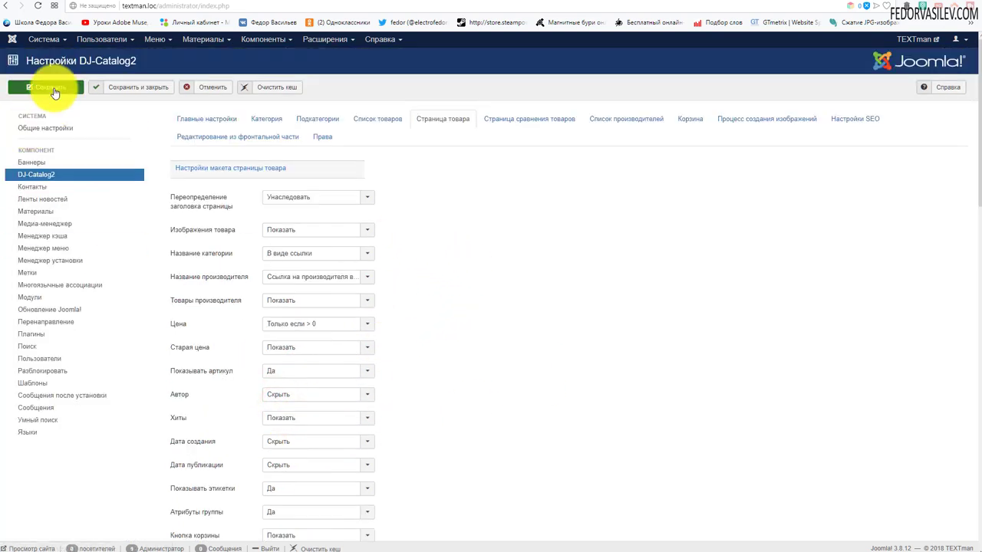
left_click(123, 92)
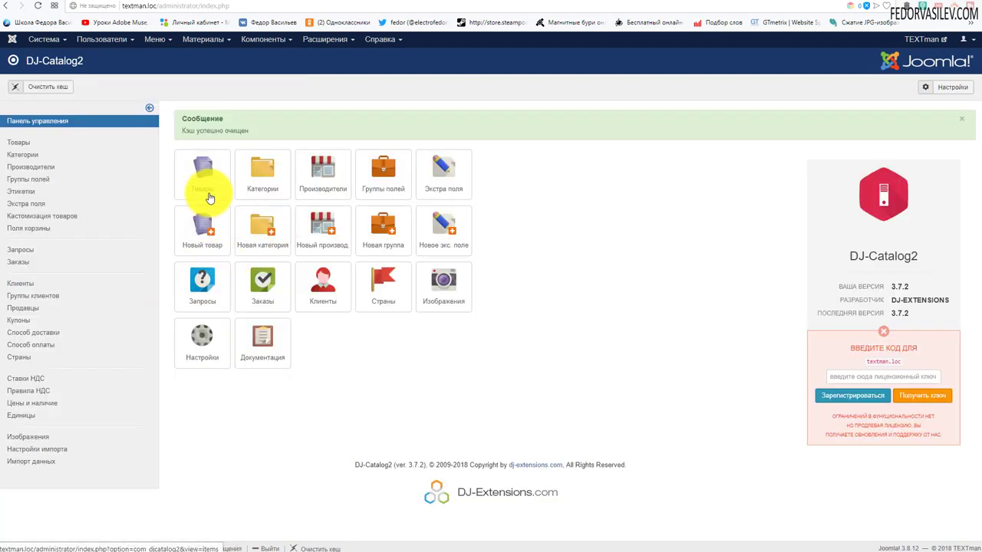
- Open the white CANON EOS 200D kit product for editing and bring its full Описание editor into view
left_click(197, 185)
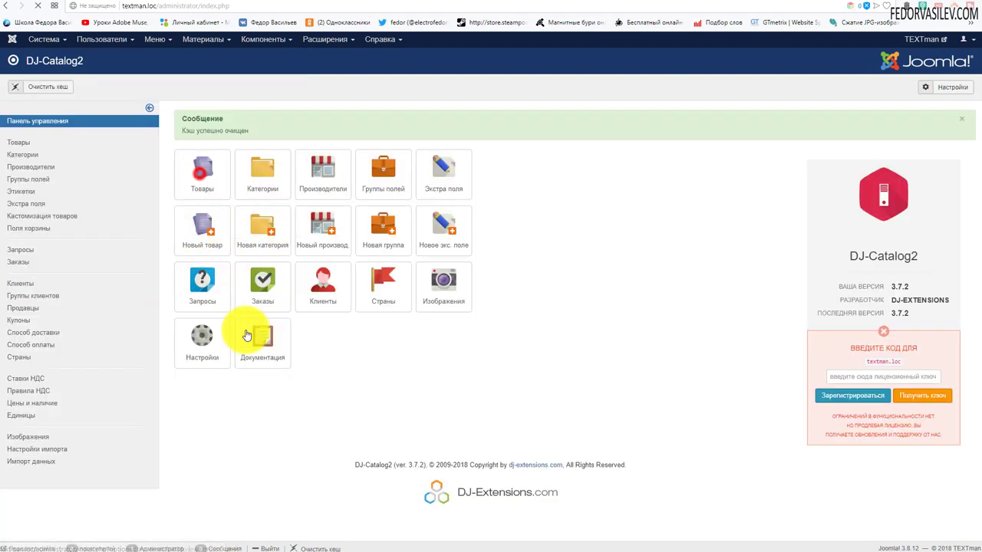
left_click(276, 219)
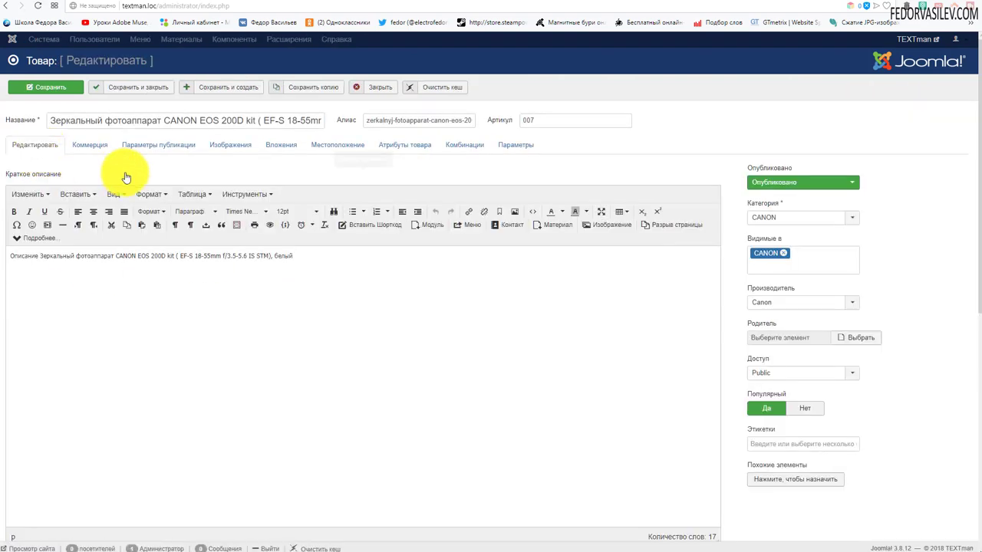
left_click_drag(971, 149, 969, 176)
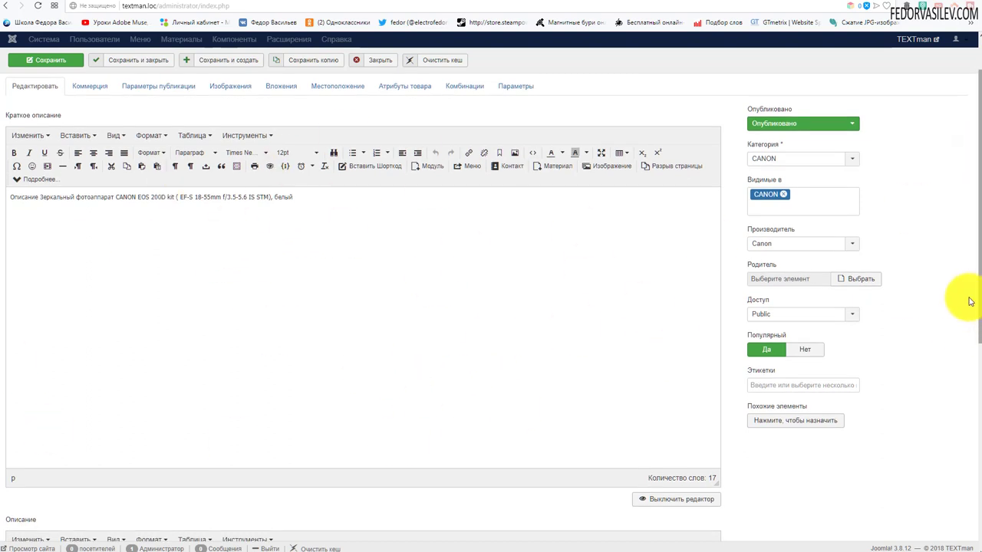
left_click_drag(971, 230, 964, 444)
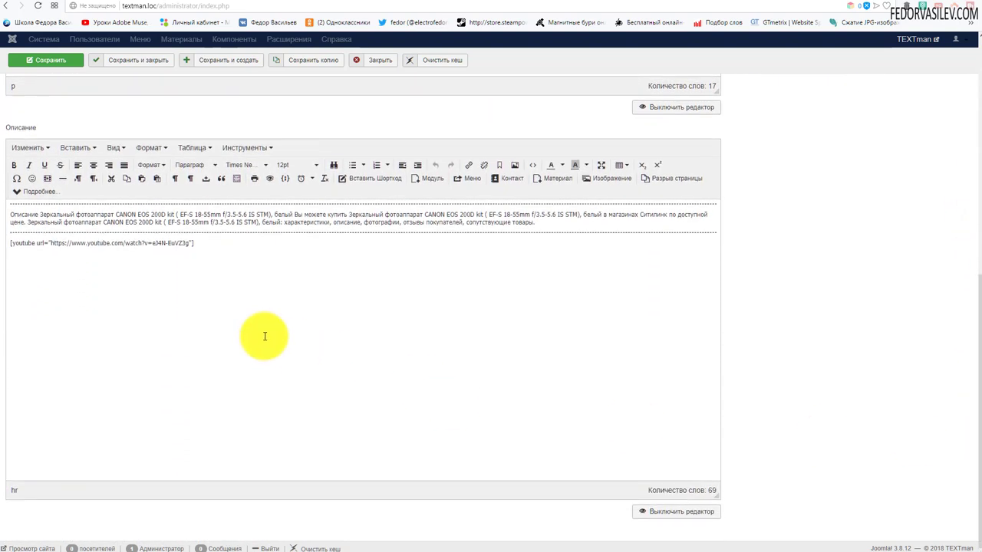
- Switch from the product editor to the public product page of the white CANON EOS 200D kit and reload it
left_click(207, 251)
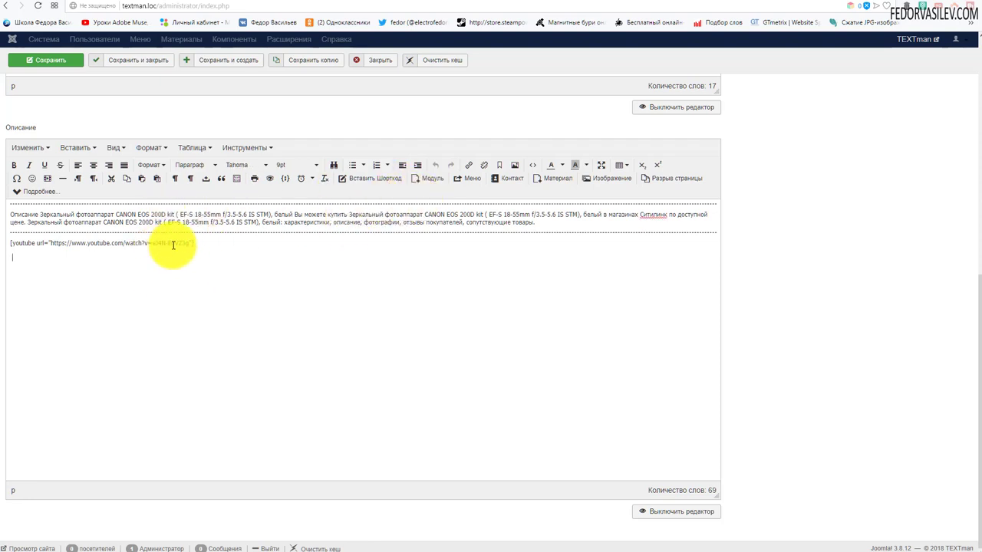
scroll(548, 162, "up", 3)
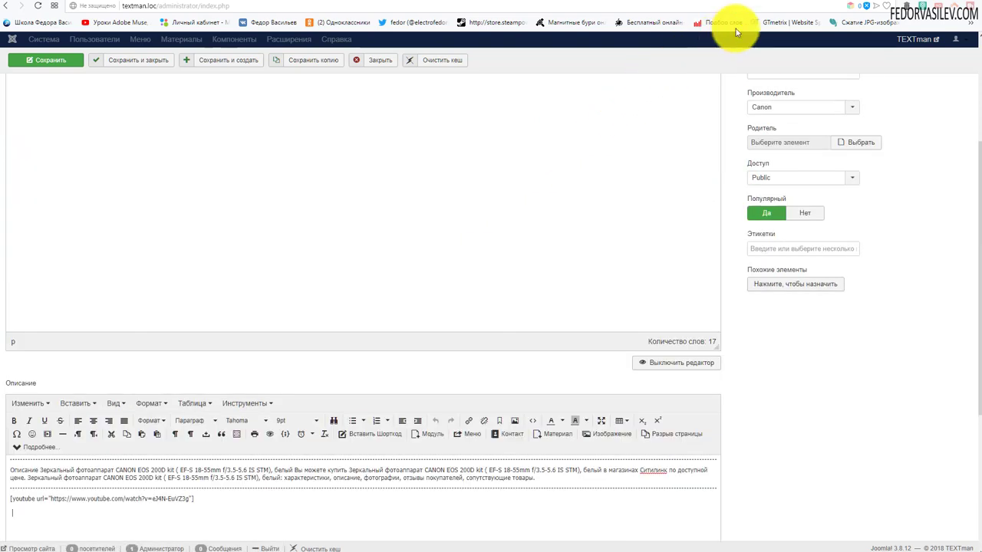
left_click(802, 2)
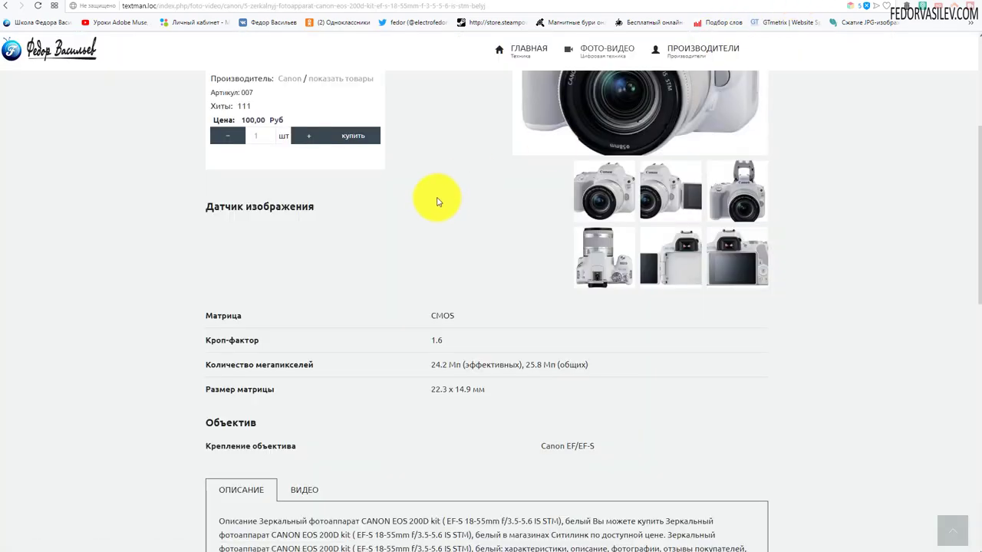
scroll(66, 169, "up", 3)
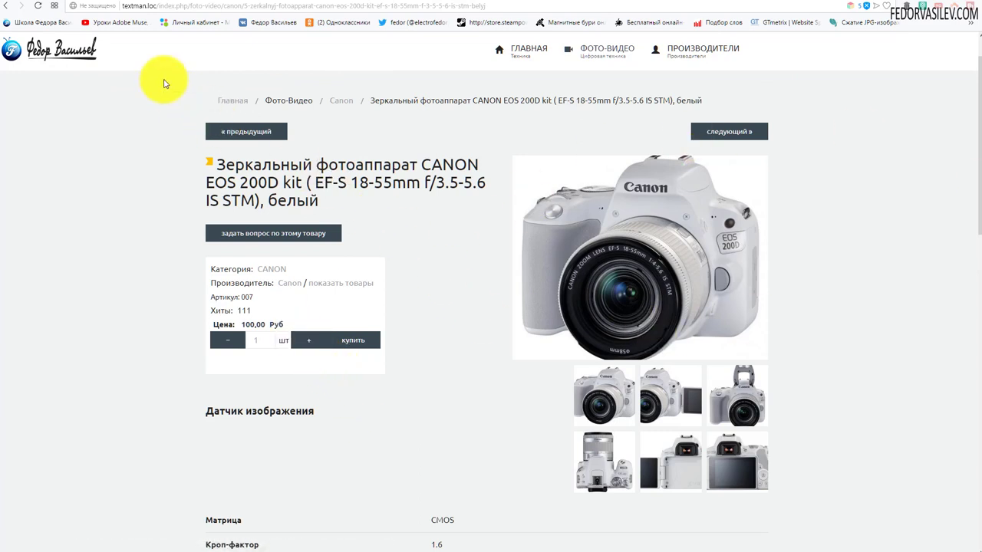
left_click(34, 10)
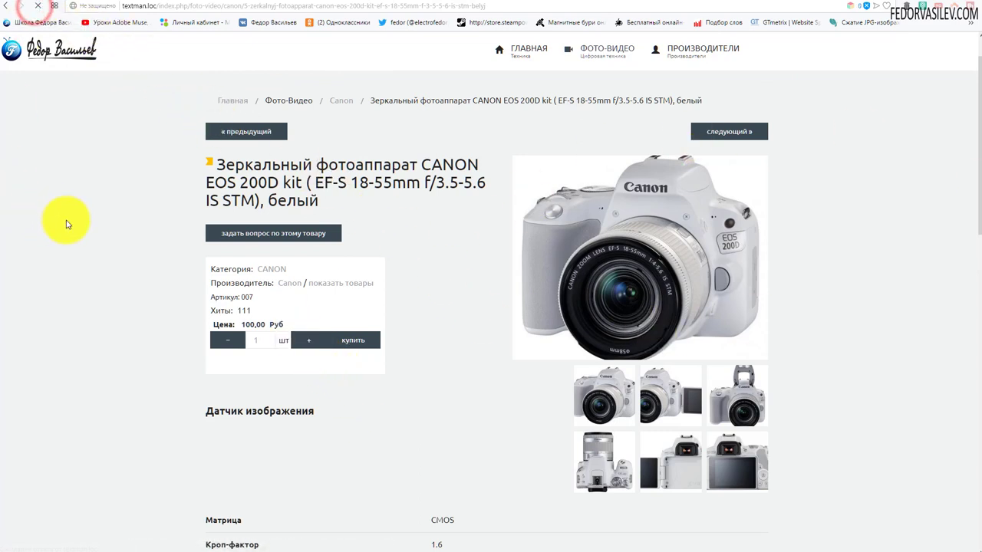
- Examine how the intro description and the Датчик изображения attribute group are laid out beside the image gallery
scroll(241, 326, "down", 2)
left_click_drag(273, 309, 220, 300)
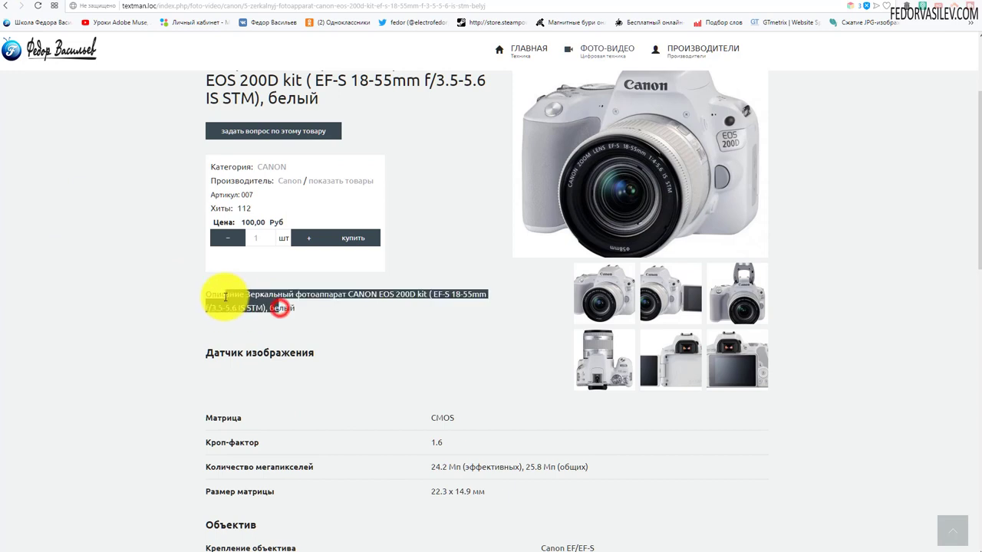
left_click(349, 316)
left_click_drag(225, 355, 256, 356)
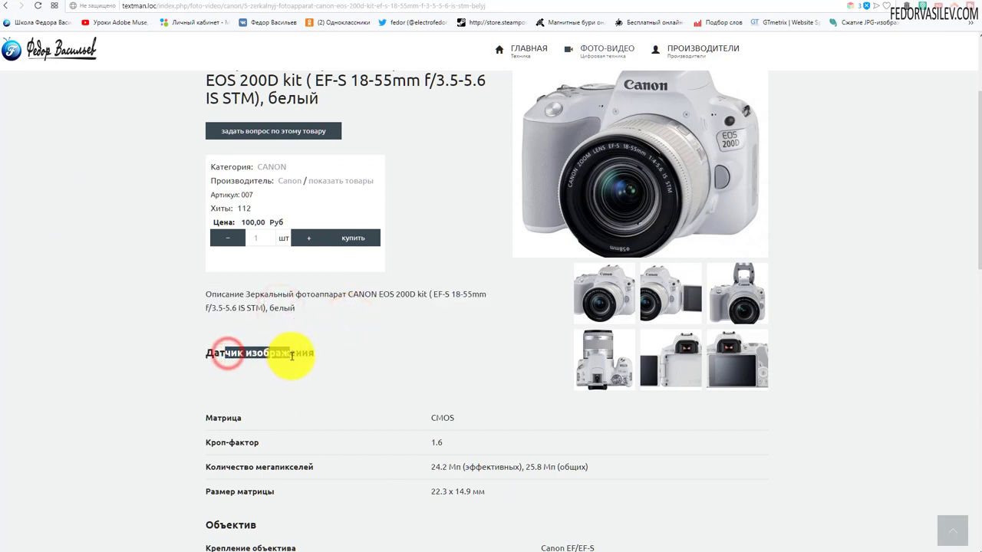
left_click(459, 346)
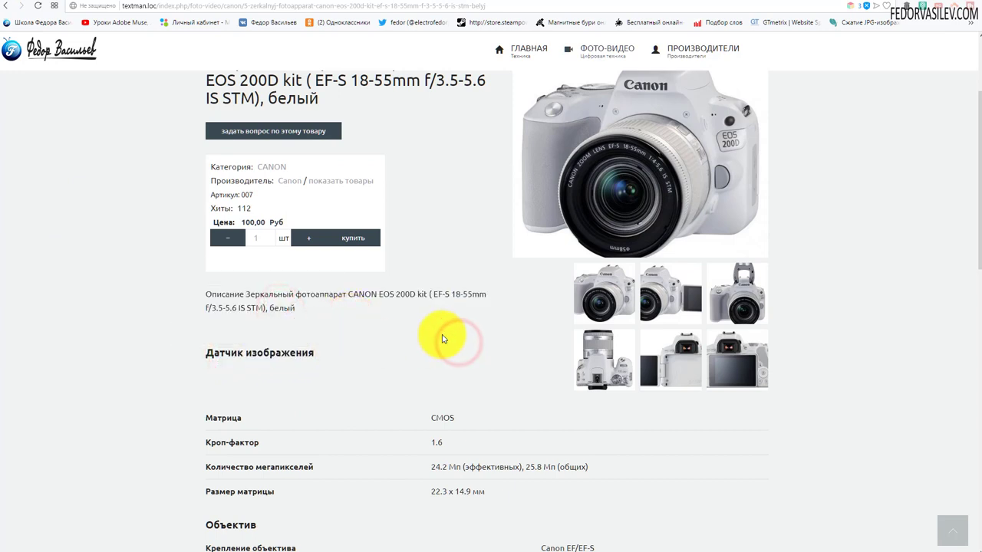
scroll(436, 334, "down", 2)
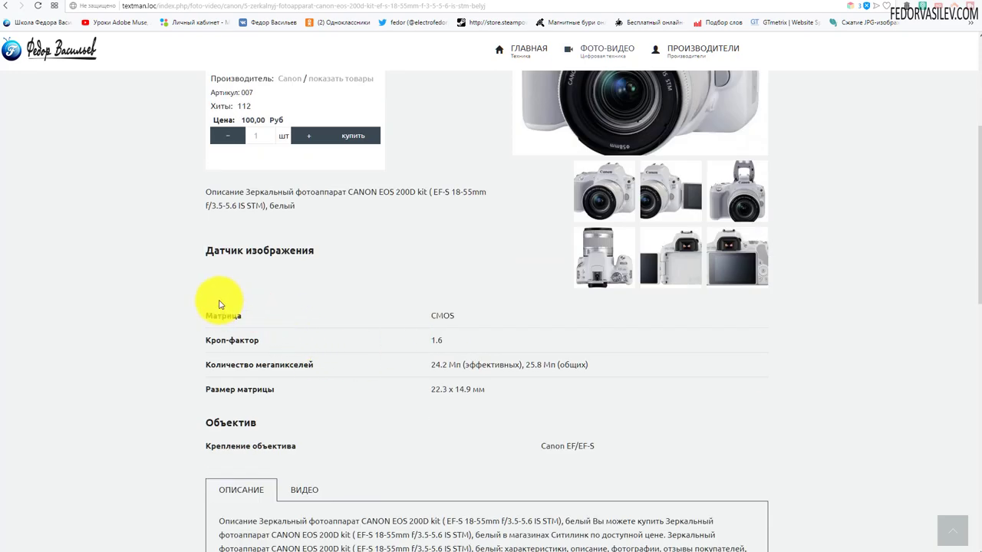
scroll(288, 301, "up", 4)
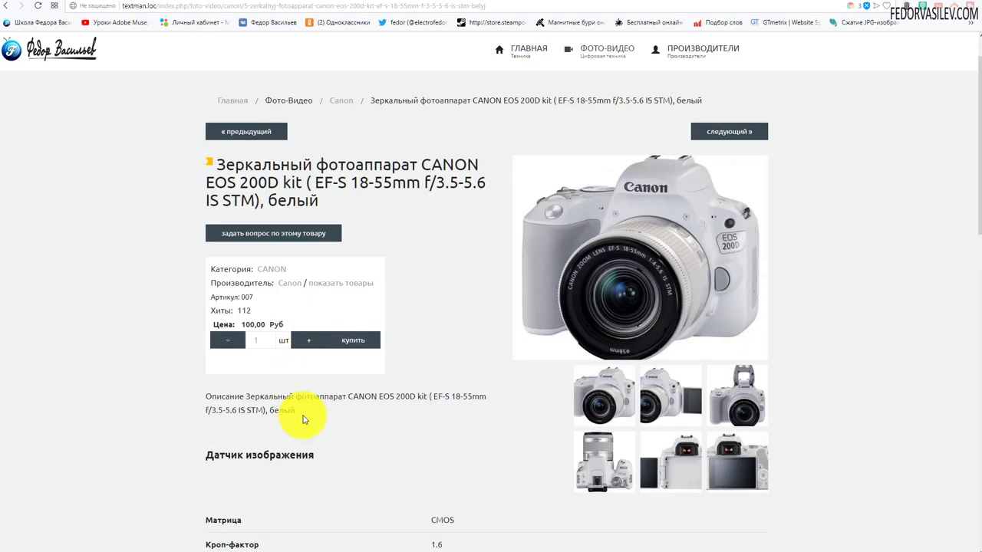
scroll(303, 419, "down", 1)
left_click_drag(228, 345, 286, 366)
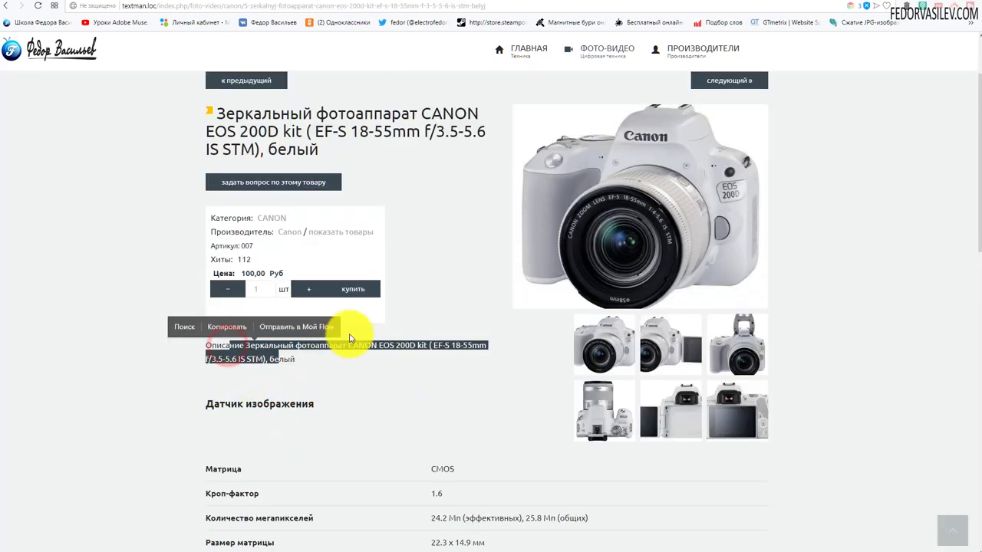
scroll(330, 300, "down", 4)
scroll(296, 213, "up", 3)
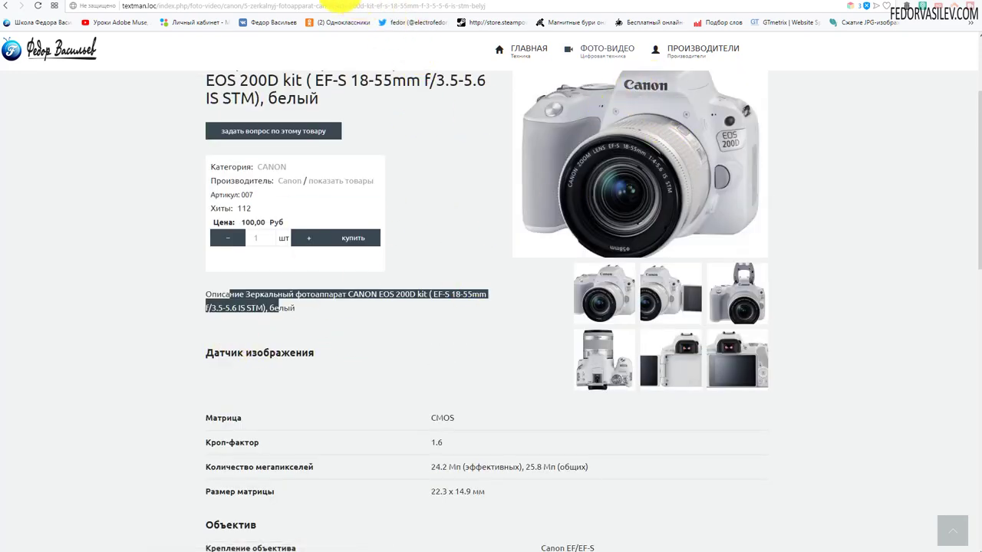
- Switch to the Citilink product page and copy the highlighted description of the white CANON EOS 200D kit
left_click(346, 3)
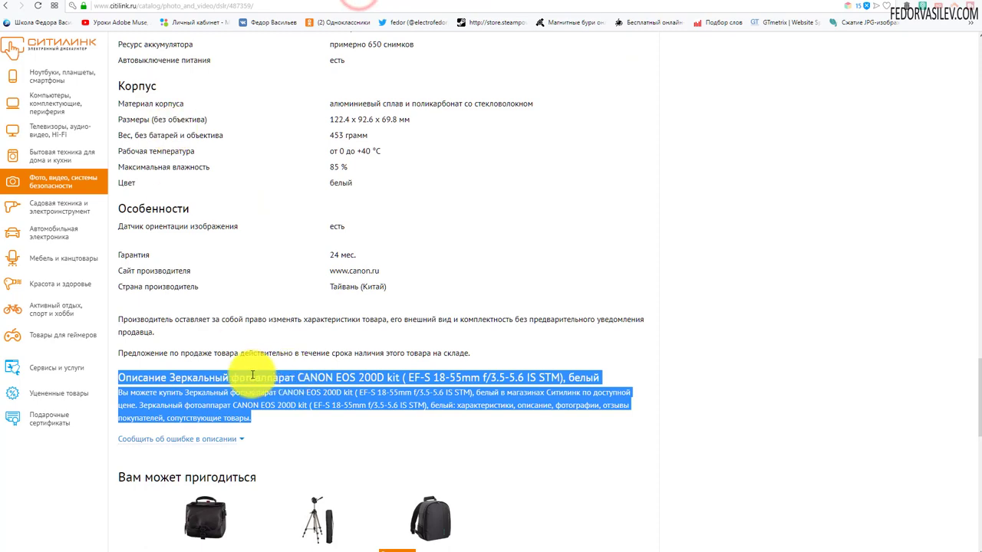
right_click(183, 388)
left_click(208, 415)
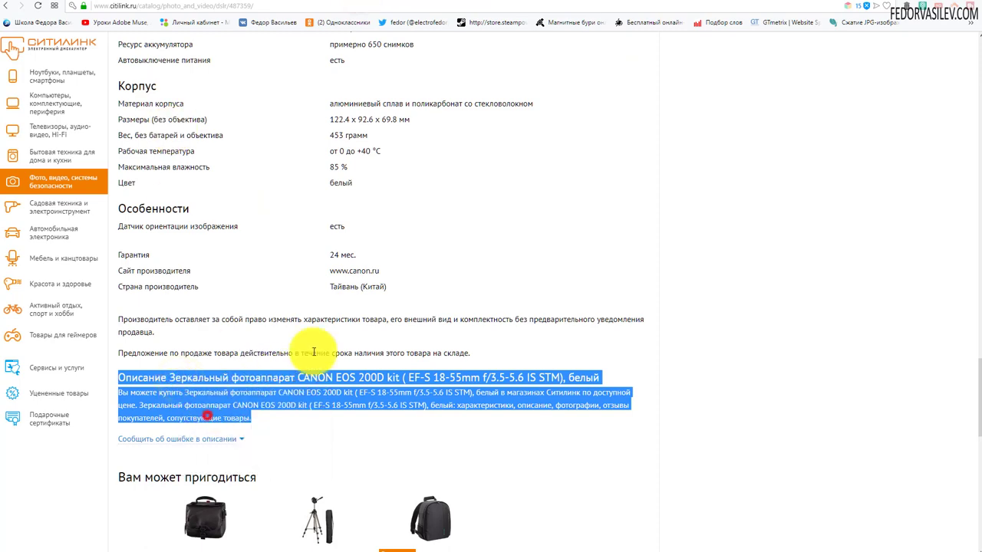
- Insert the copied description into the empty second paragraph of the product's Краткое описание source code, and save the product
left_click(797, 3)
scroll(534, 191, "up", 10)
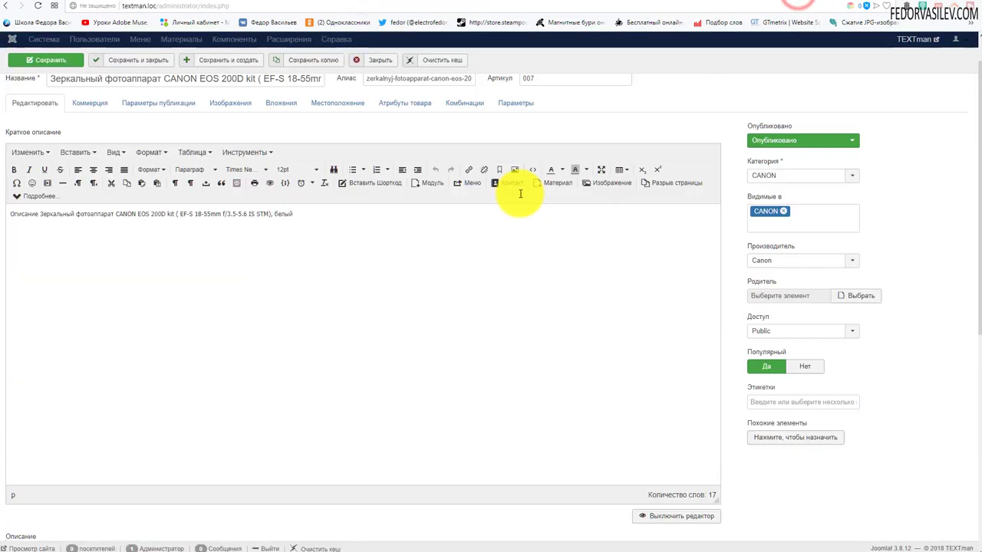
left_click_drag(303, 256, 5, 258)
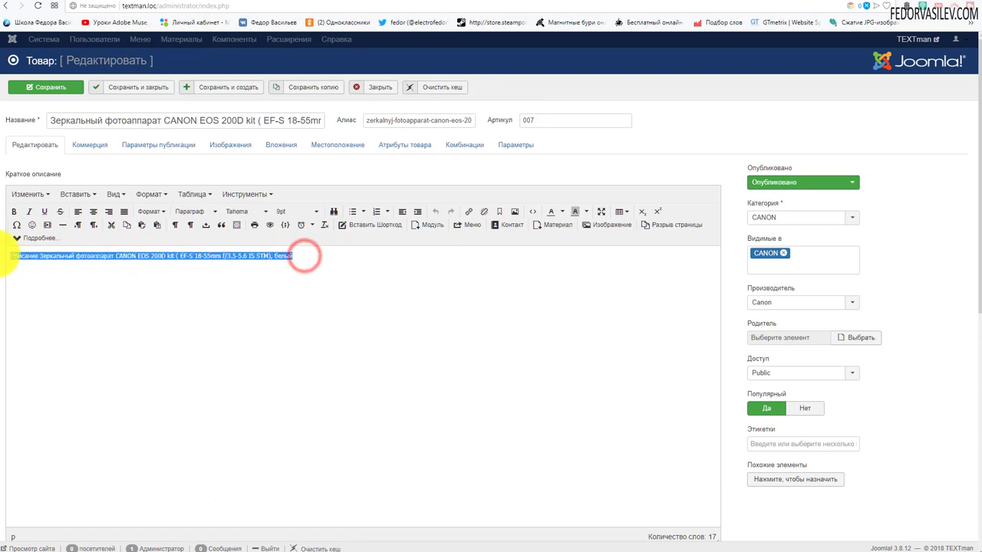
left_click(303, 260)
left_click(533, 212)
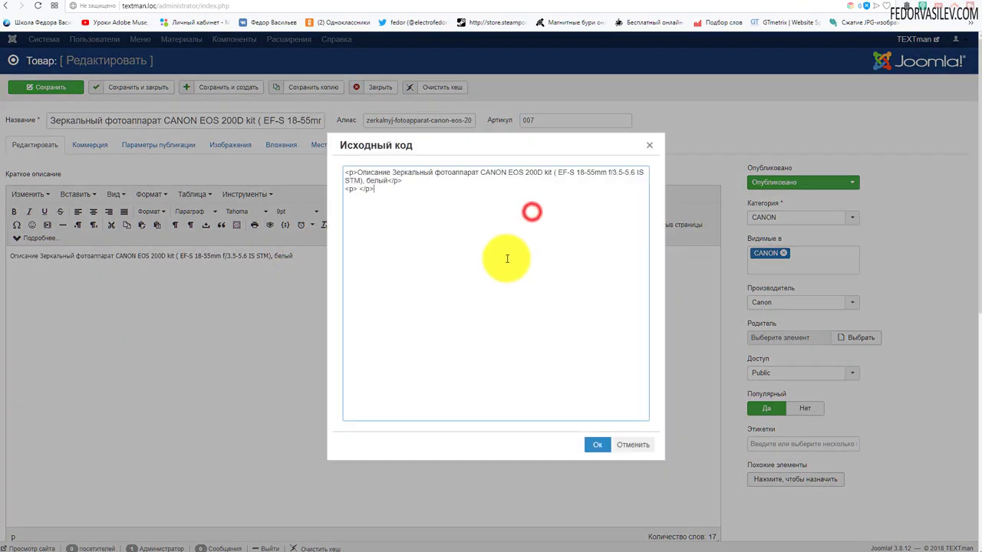
left_click(461, 220)
right_click(362, 188)
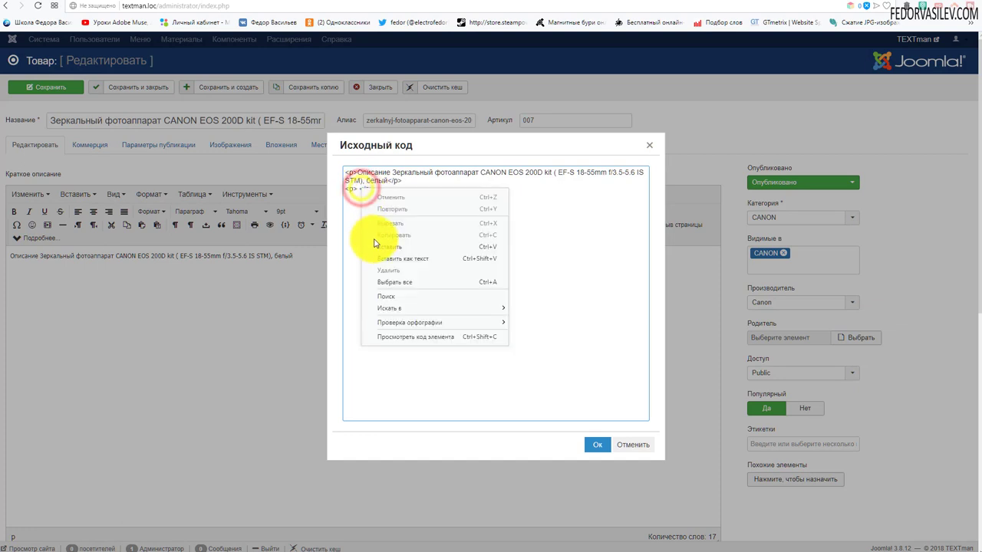
left_click(377, 241)
left_click(595, 448)
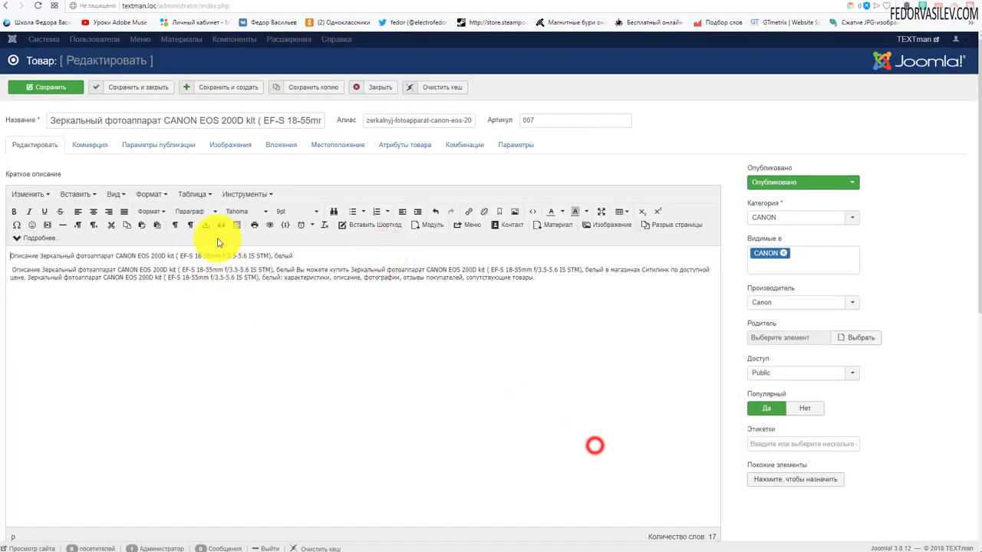
left_click(66, 93)
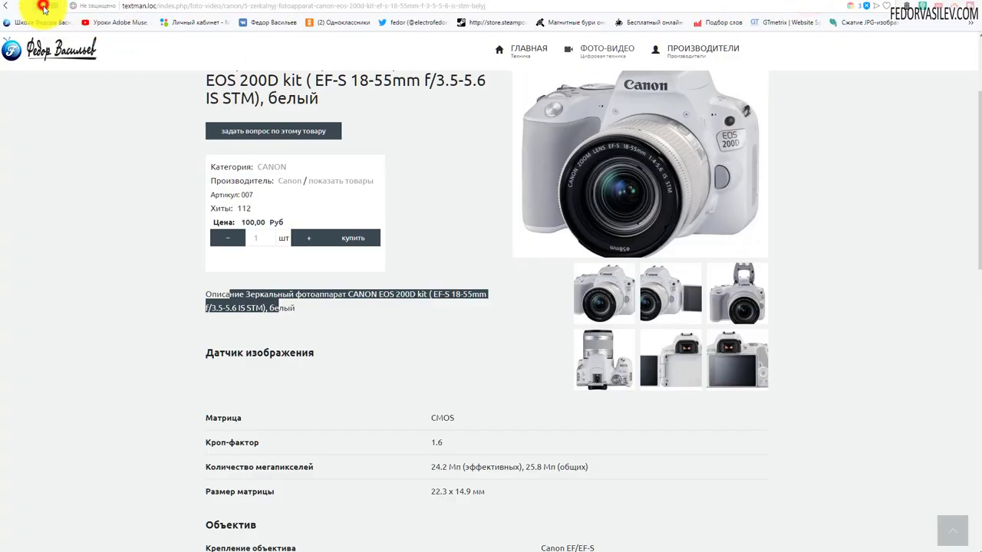
- Reload the public product page and examine the position of the Датчик изображения group below the longer intro description
left_click(40, 6)
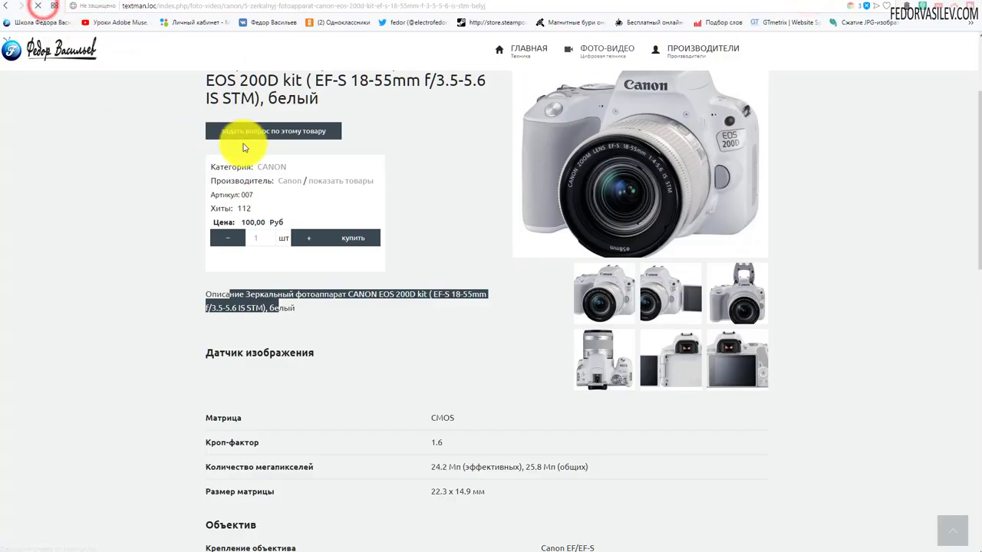
scroll(341, 234, "up", 2)
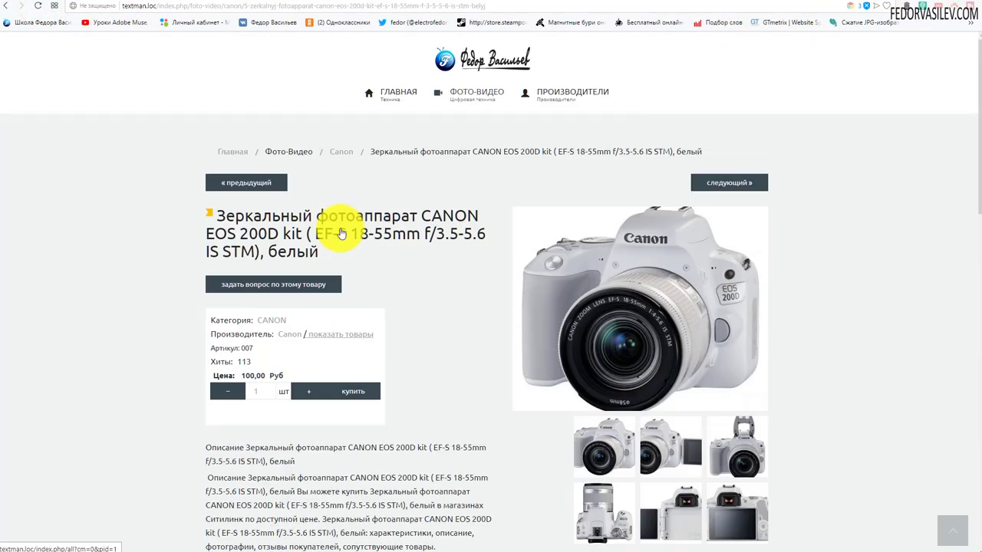
scroll(339, 226, "down", 3)
left_click_drag(241, 298, 245, 392)
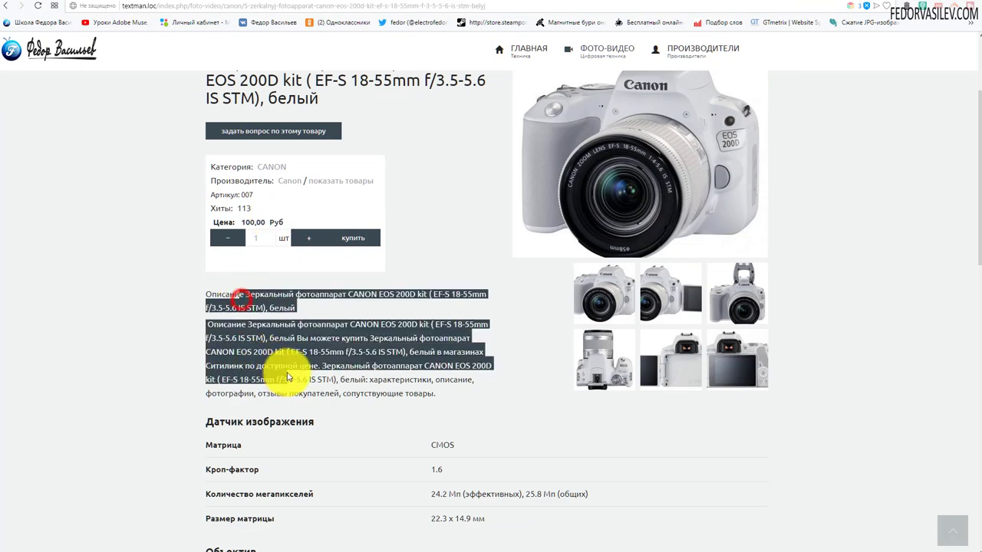
left_click(494, 216)
scroll(460, 216, "down", 1)
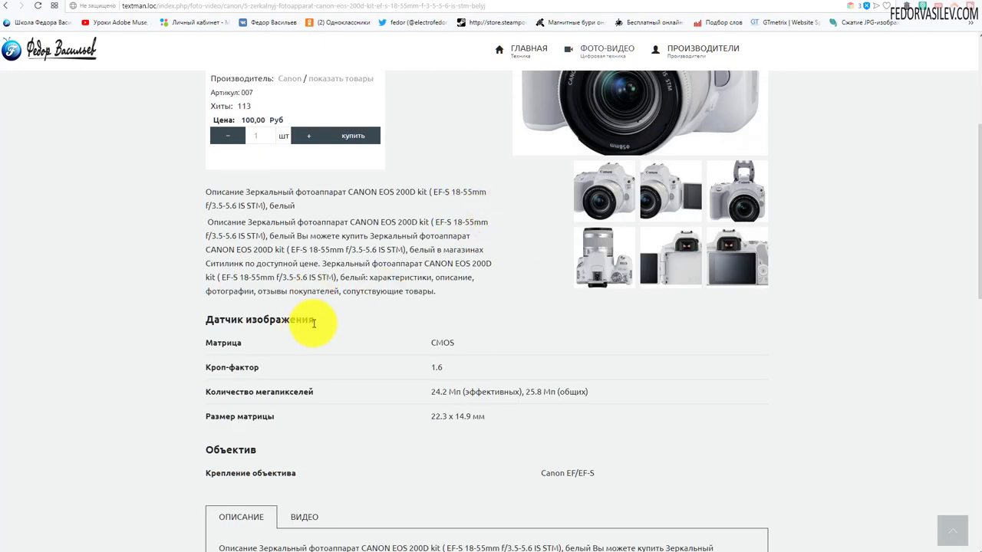
left_click_drag(313, 321, 238, 321)
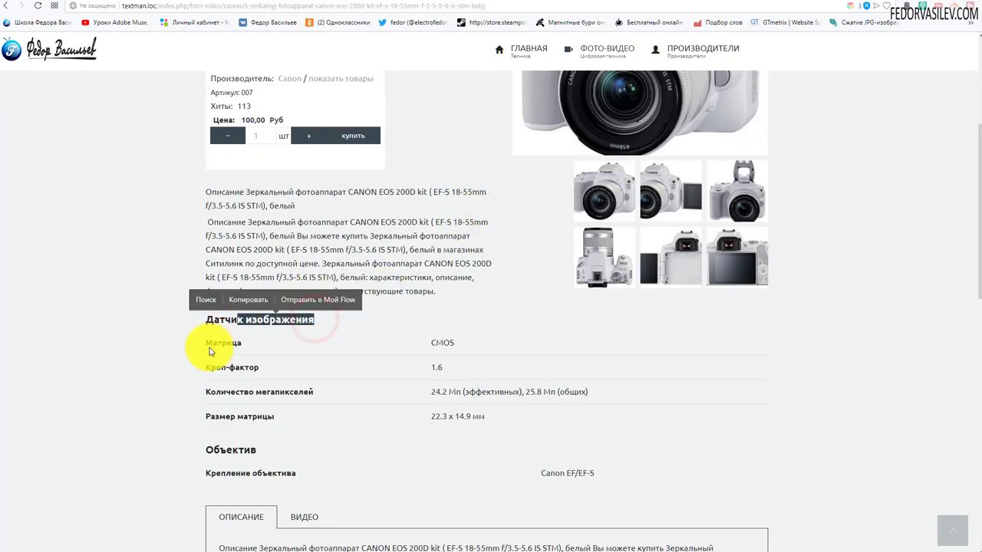
left_click(306, 334)
scroll(306, 335, "down", 2)
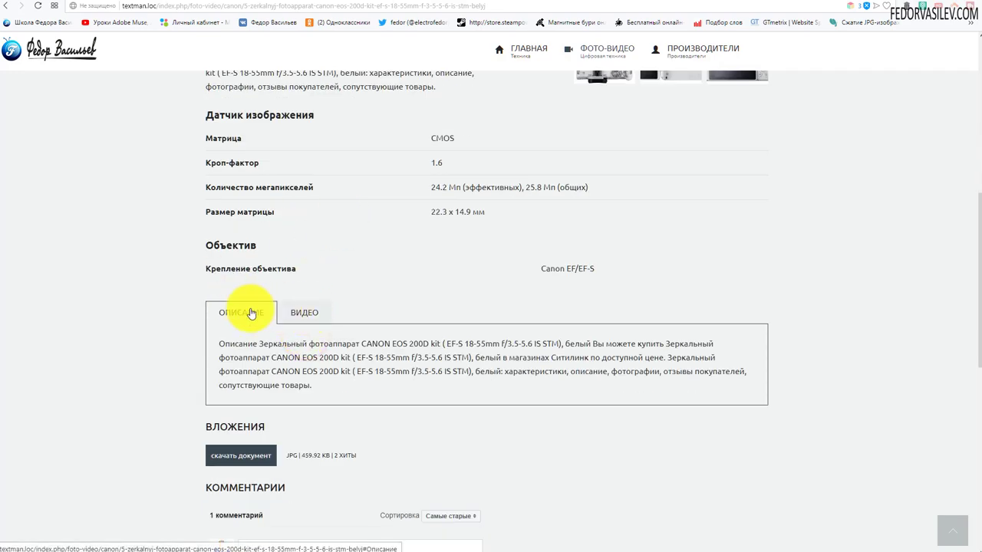
- Check the Видео and Описание tabs of the product page and look through the attachments, comments and similar products below them
left_click(300, 313)
left_click(249, 312)
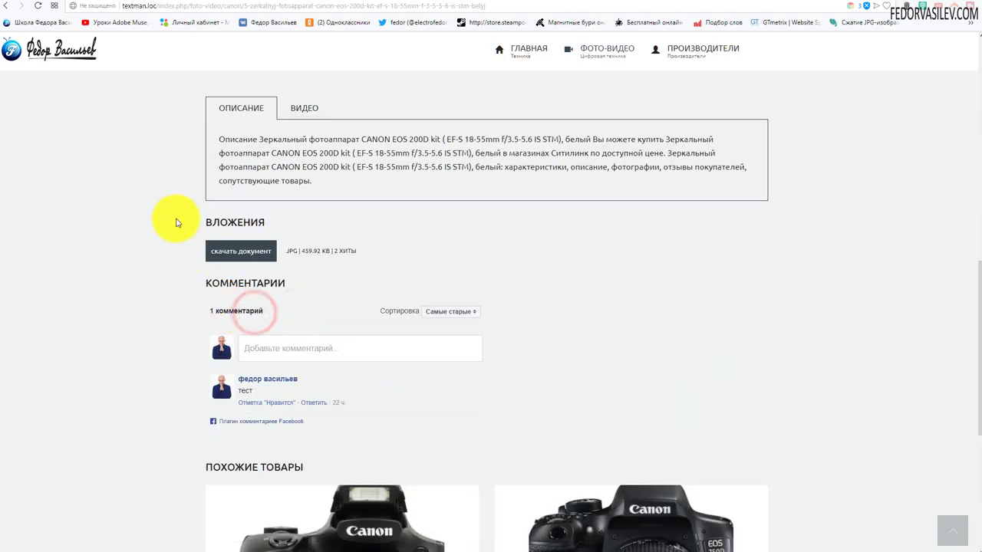
scroll(176, 220, "down", 3)
scroll(180, 226, "up", 5)
scroll(281, 281, "up", 3)
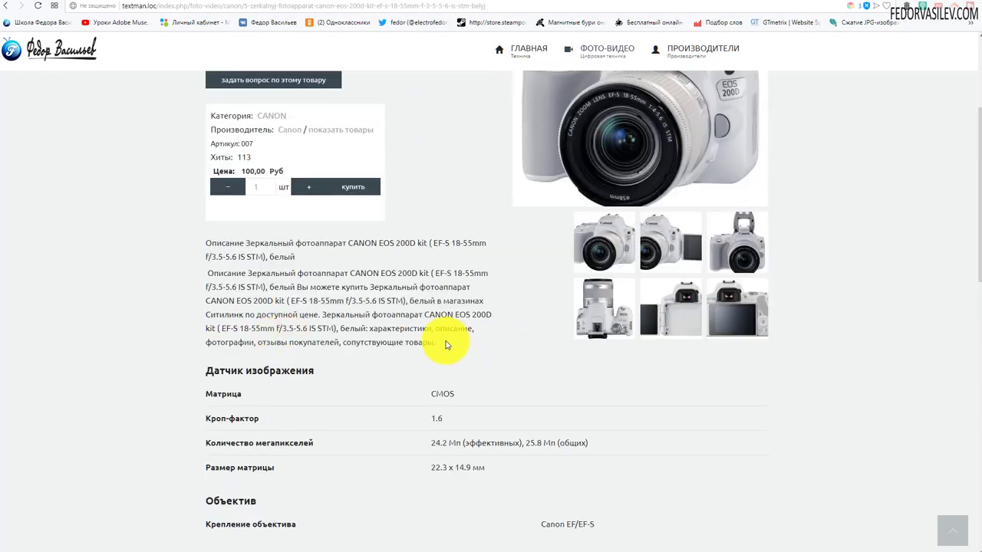
- Review the two intro description paragraphs above the attributes by highlighting their text
left_click_drag(448, 345, 238, 275)
left_click_drag(295, 255, 203, 250)
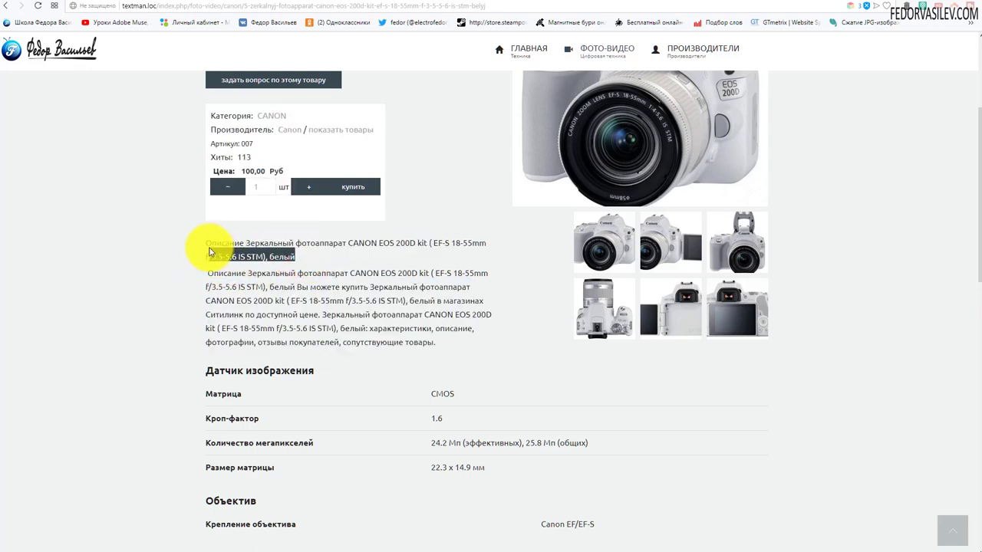
left_click_drag(209, 251, 207, 244)
left_click(463, 195)
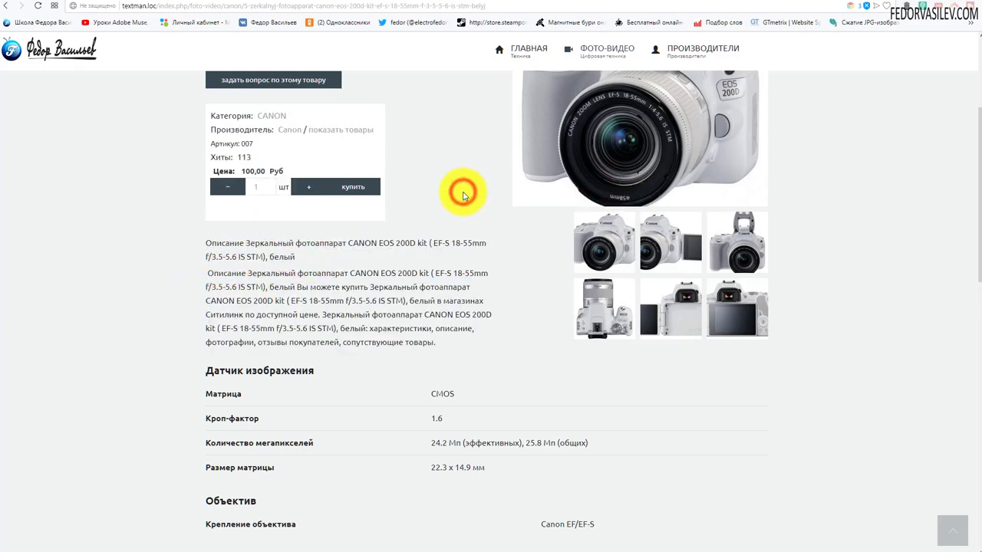
- Show the product's Видео tab and examine the embedded review together with the attribute groups above it
scroll(430, 230, "down", 6)
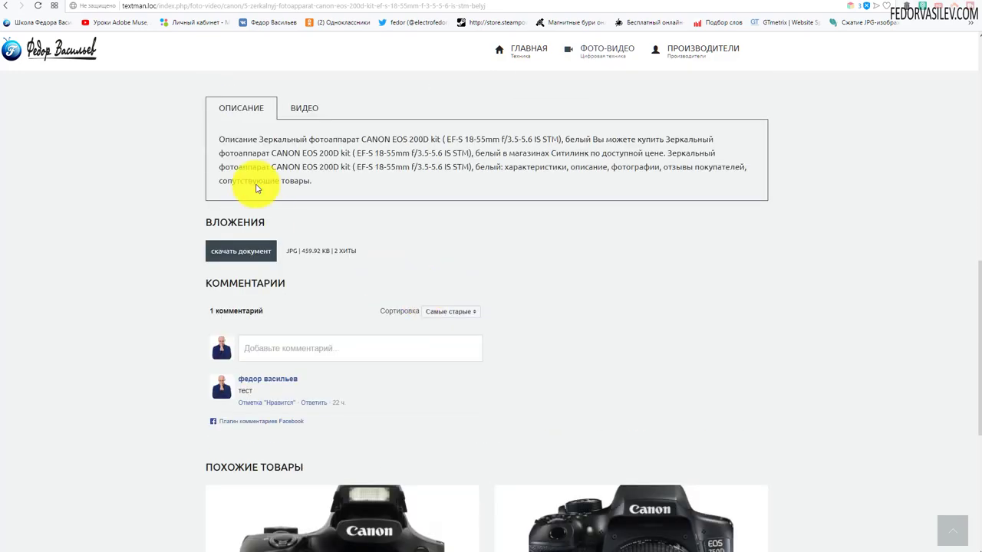
scroll(261, 176, "down", 1)
left_click(304, 44)
scroll(239, 263, "up", 4)
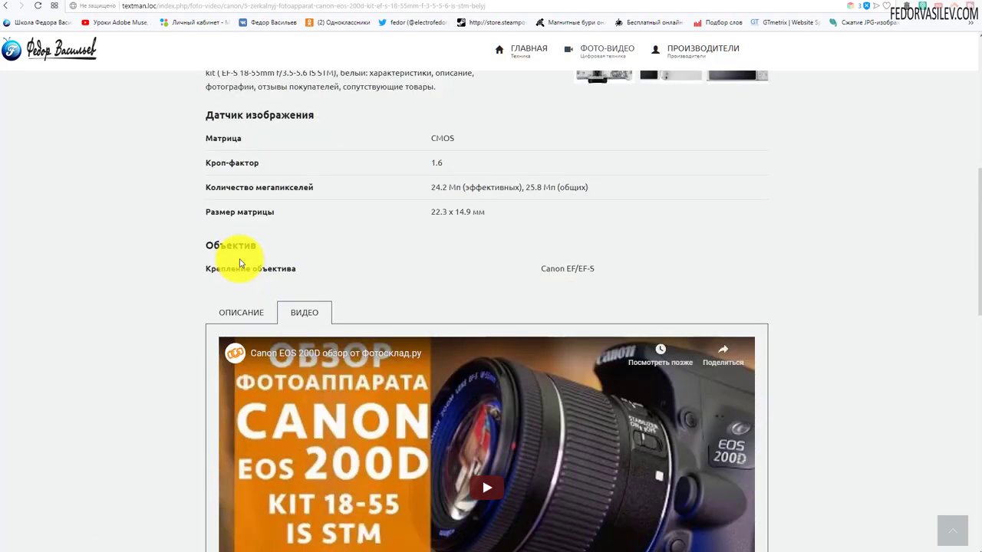
scroll(586, 182, "down", 3)
scroll(570, 241, "up", 3)
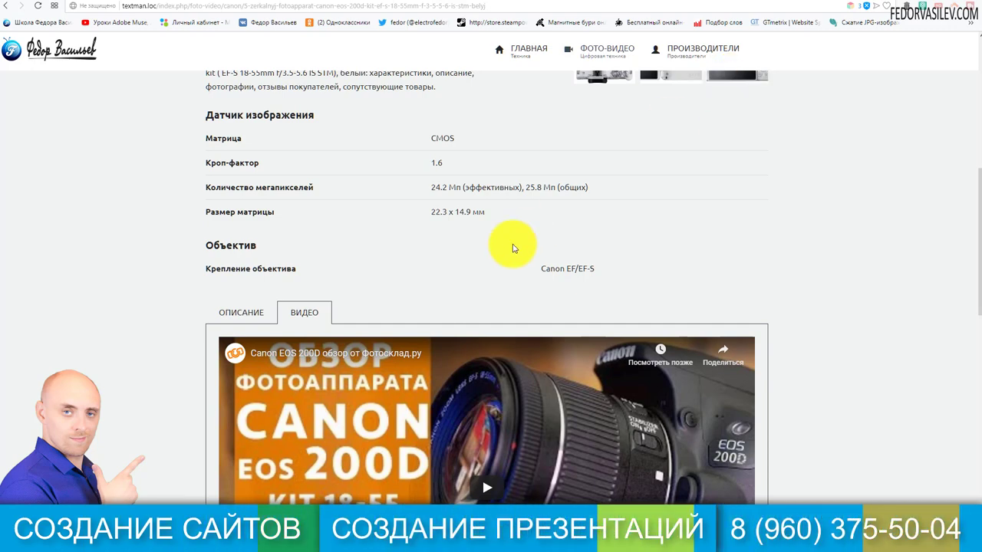
scroll(512, 223, "up", 2)
- Switch to the Joomla administration and list the site's plugins sorted by ID in descending order
left_click(787, 3)
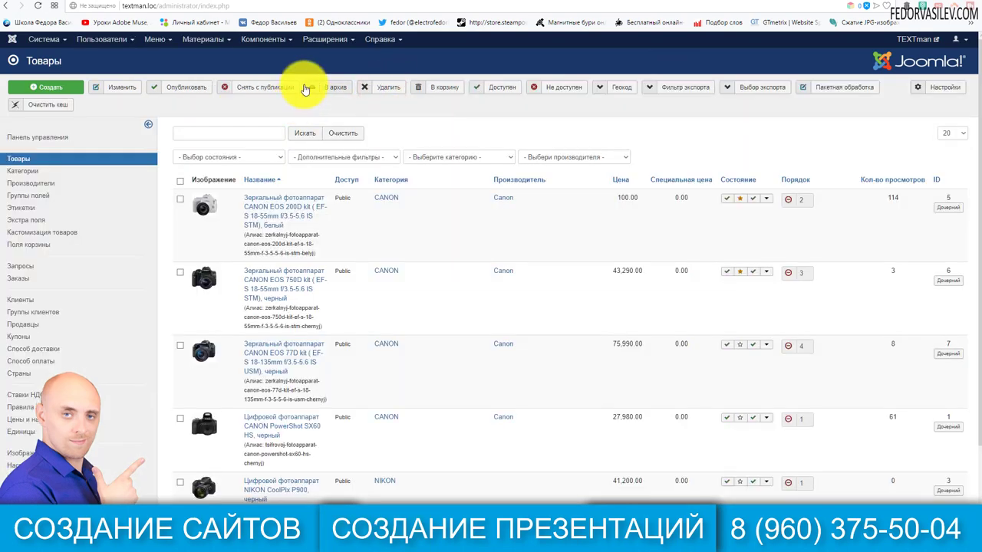
left_click(325, 39)
mouse_move(333, 59)
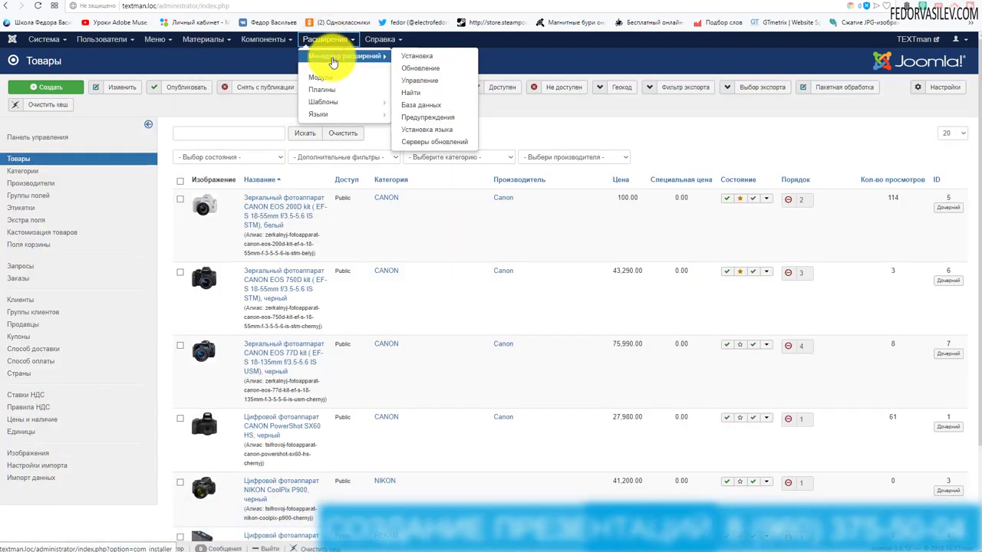
left_click(331, 89)
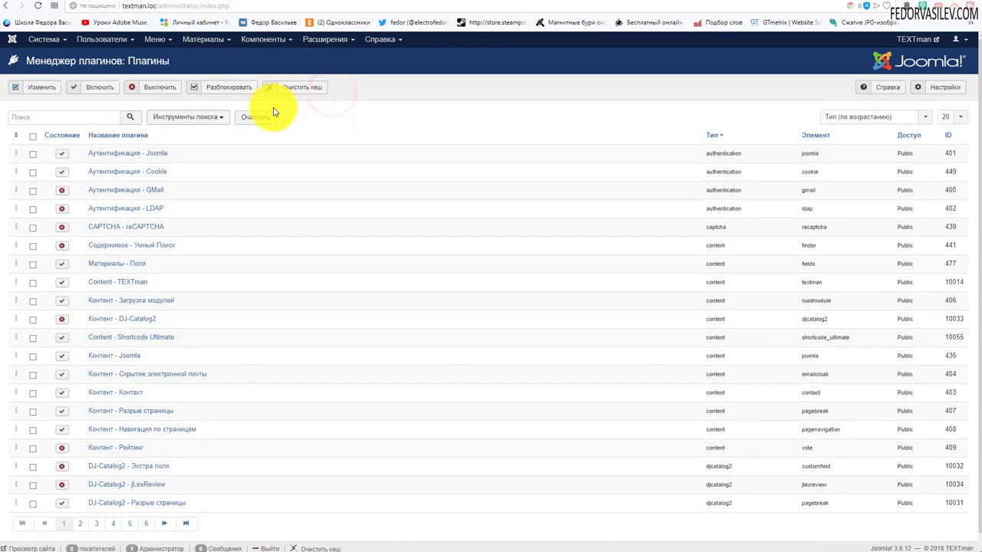
left_click(949, 140)
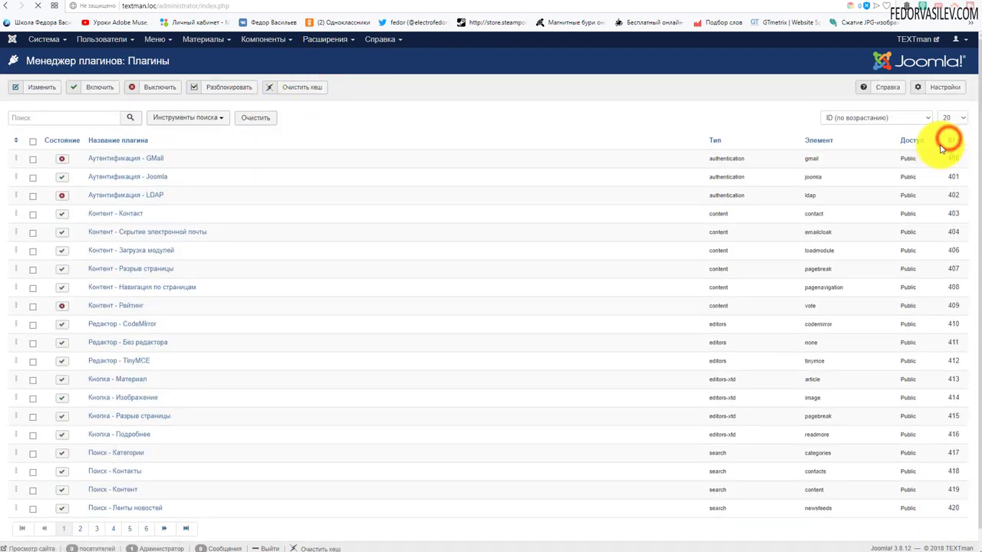
left_click(949, 136)
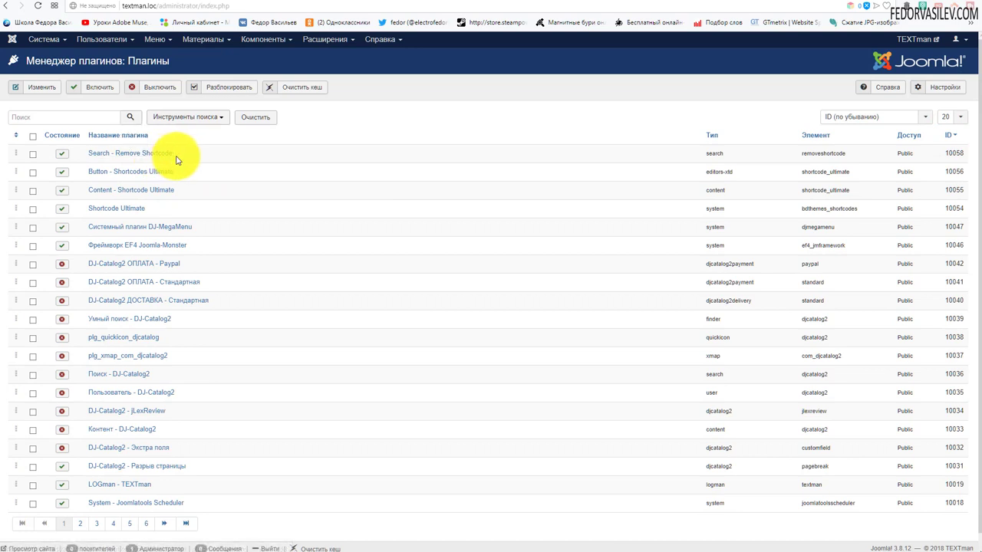
- Open the Search - Remove Shortcode plugin to view its description, and close it without changes
left_click_drag(176, 153, 120, 154)
left_click(129, 153)
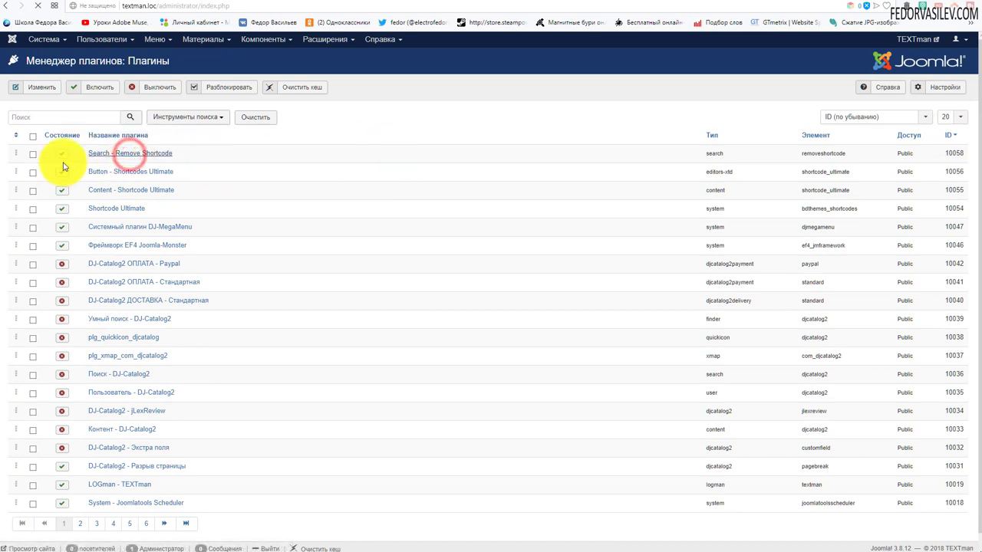
left_click(211, 89)
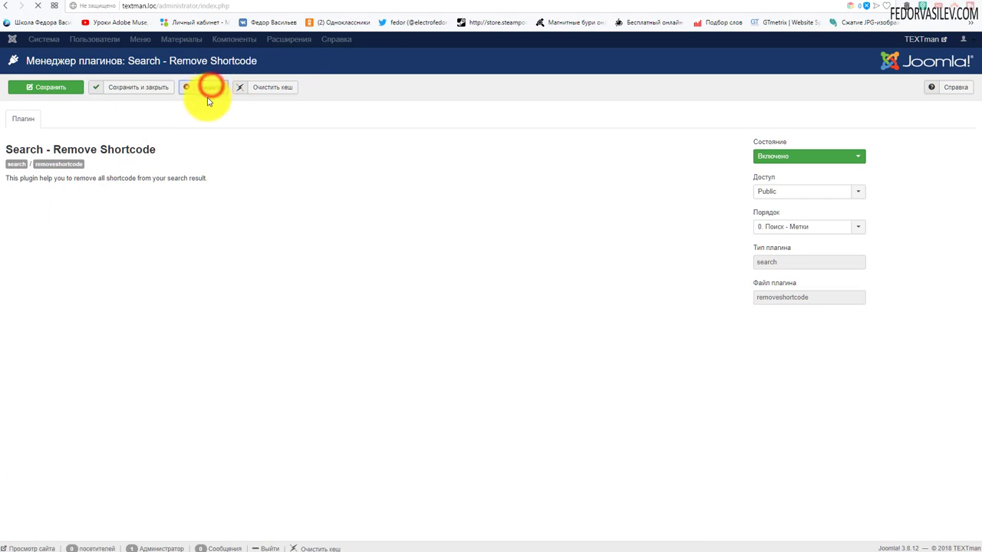
- Open the CANON EOS 200D product in DJ-Catalog2 for editing and bring up its Описание text containing the YouTube shortcode
left_click(276, 41)
mouse_move(282, 55)
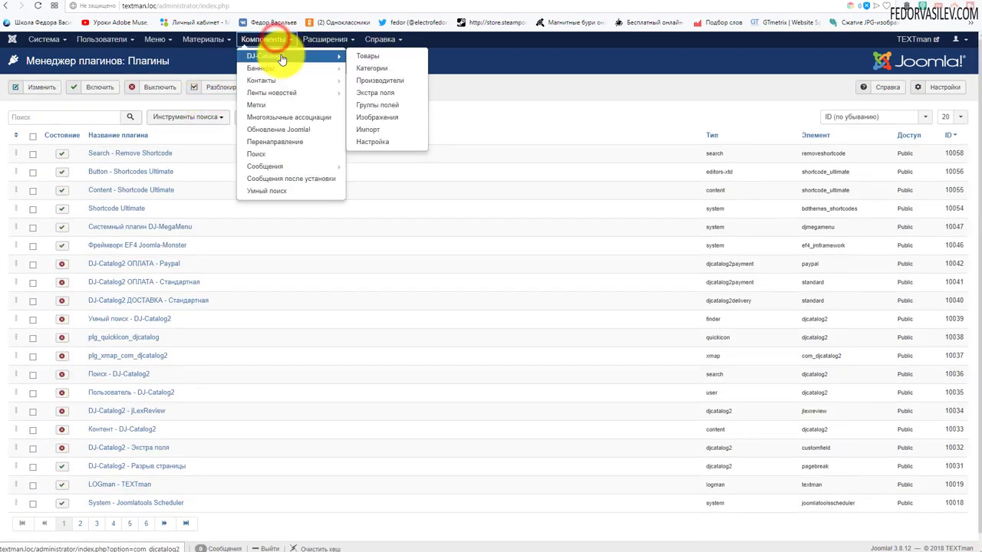
left_click(351, 54)
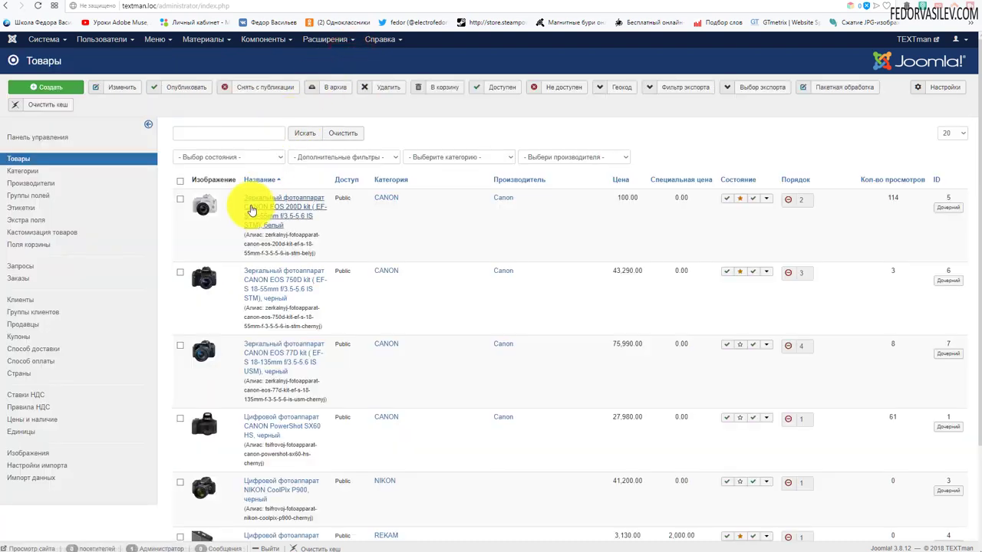
left_click(251, 209)
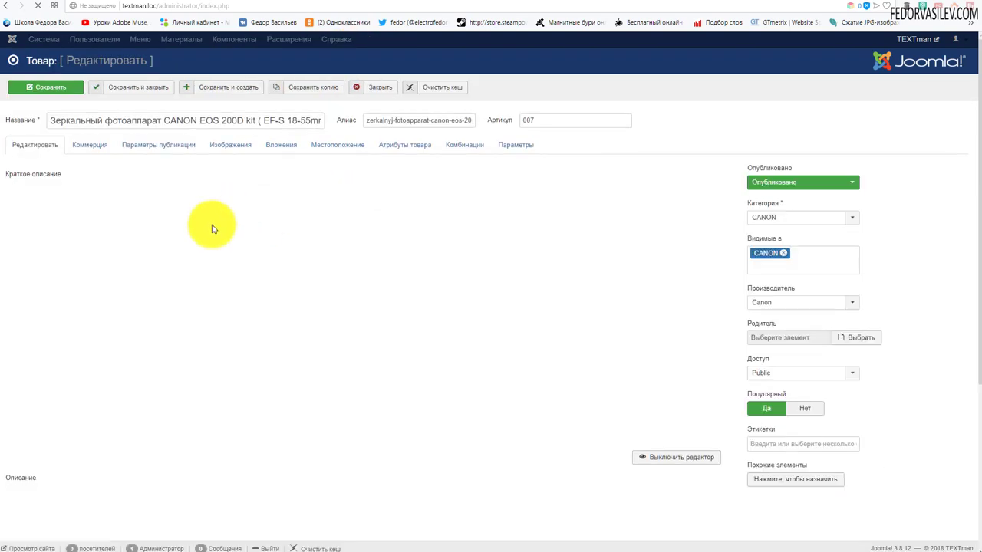
scroll(136, 193, "down", 5)
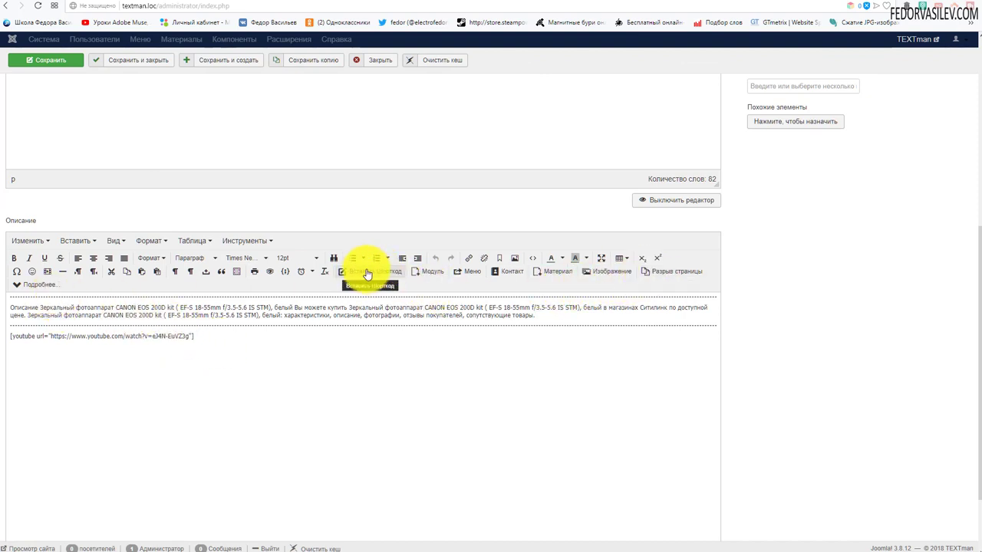
scroll(375, 278, "up", 5)
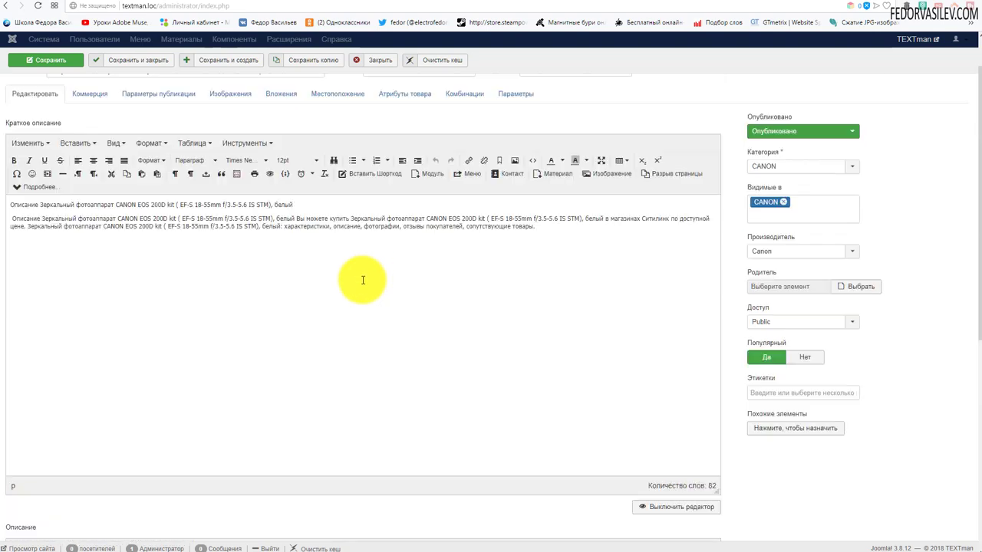
scroll(385, 229, "down", 5)
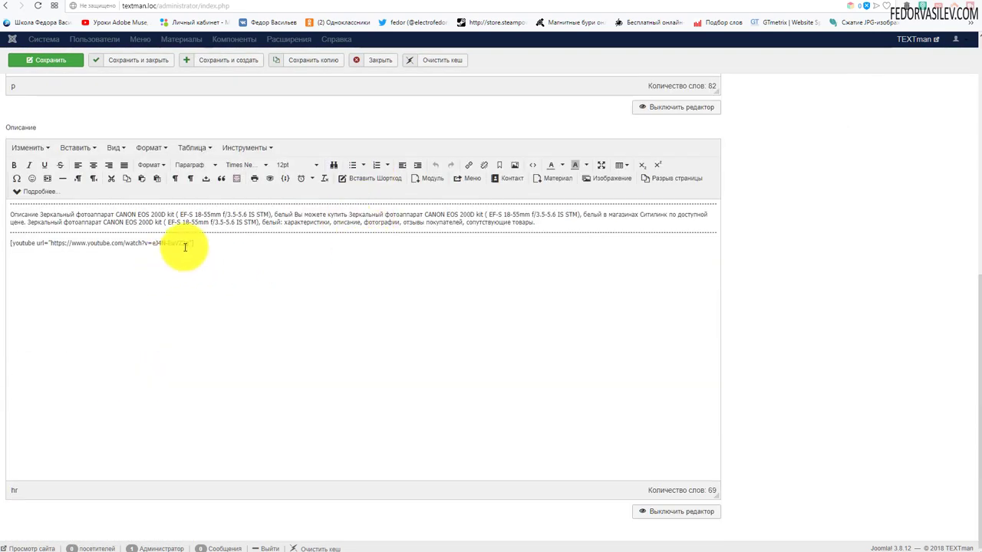
- Review the YouTube shortcode in the Описание text by highlighting the whole code and its video link
left_click_drag(196, 243, 4, 242)
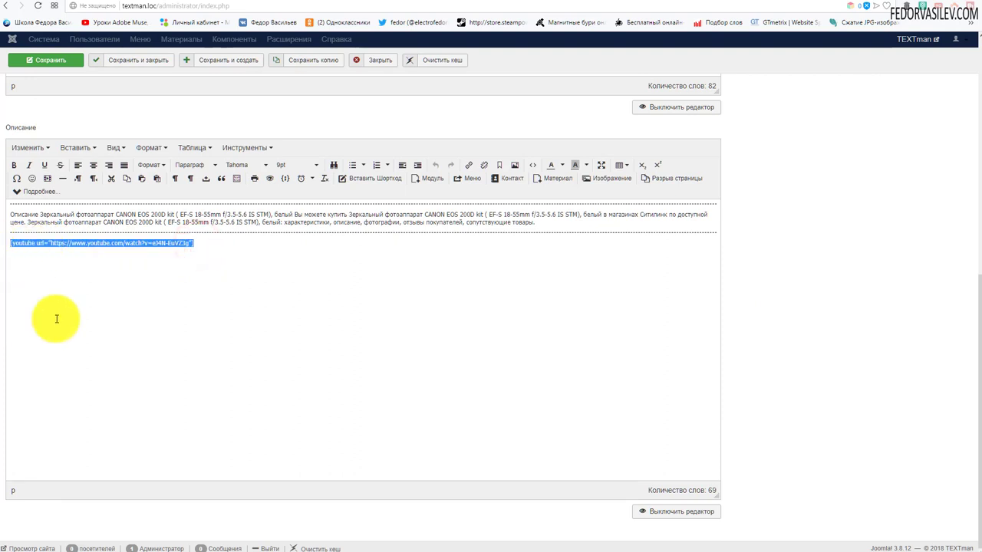
left_click(136, 287)
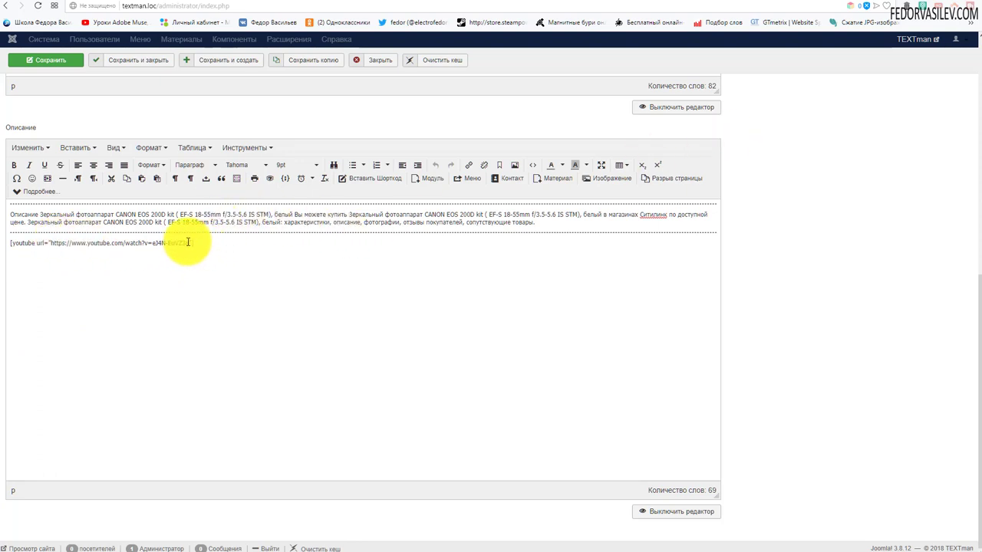
left_click_drag(188, 242, 80, 244)
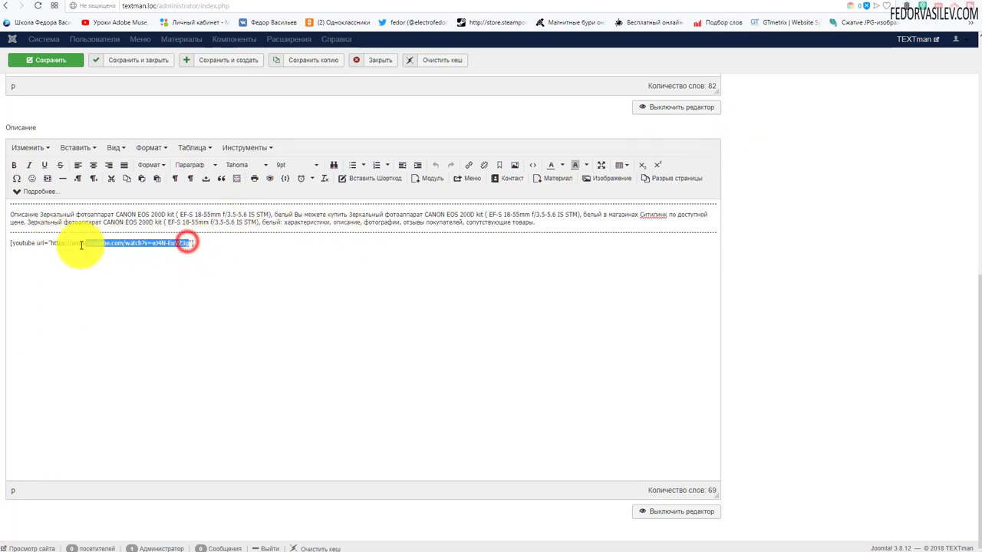
left_click(42, 246)
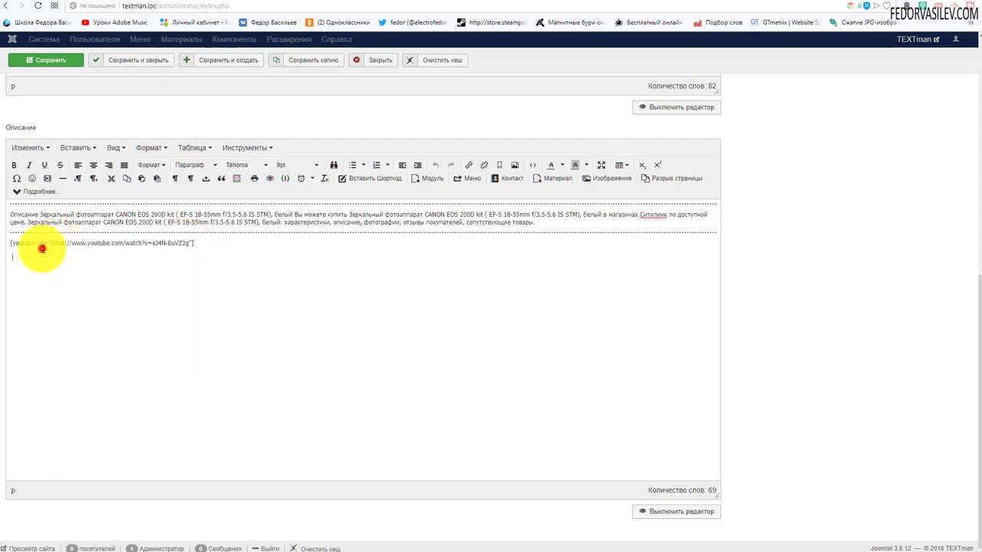
left_click(190, 244)
key("Return")
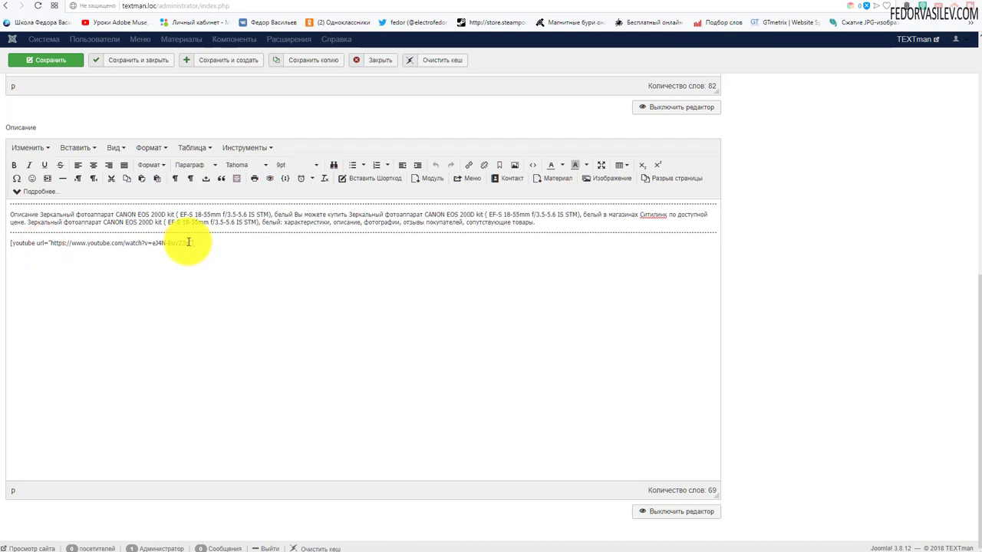
- Delete the YouTube video link and the rest of its shortcode from the Описание text
left_click_drag(187, 243, 51, 243)
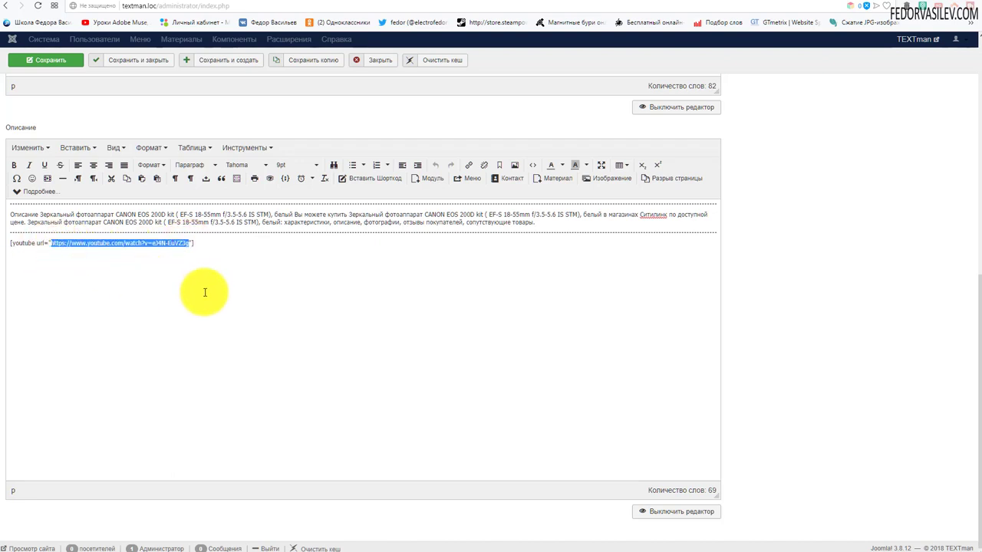
key("Delete")
left_click(187, 253)
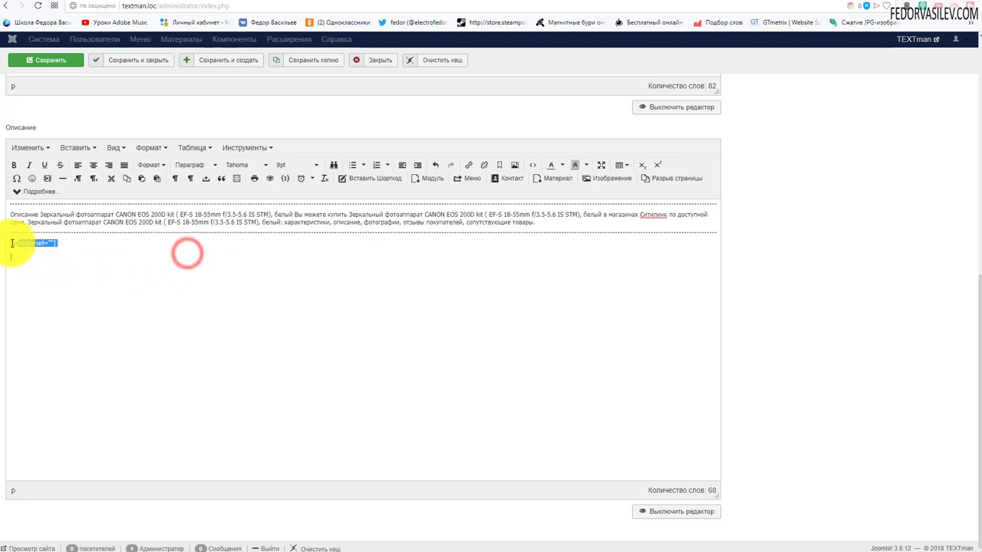
key("Delete")
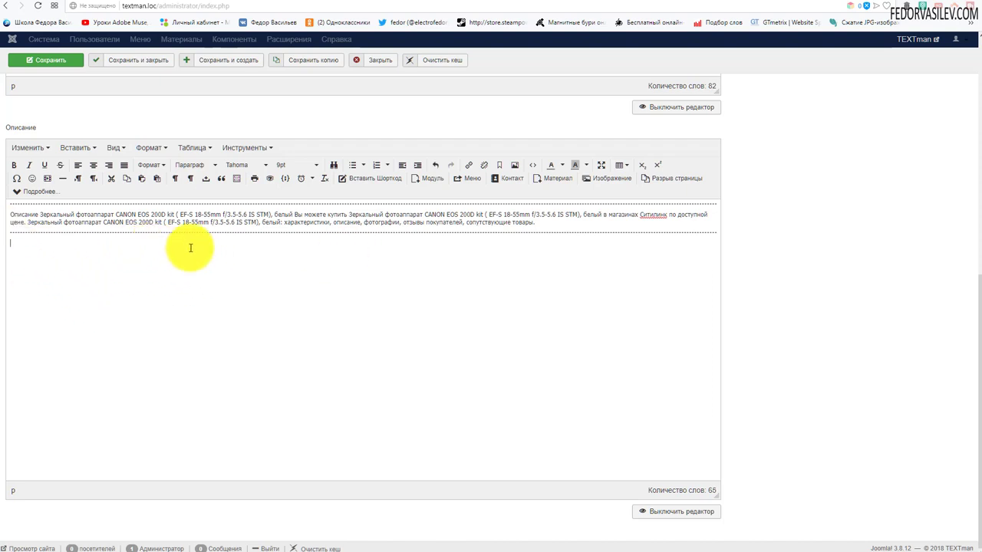
- Look through the shortcodes available for the Описание text and choose Youtube Видео
left_click(354, 182)
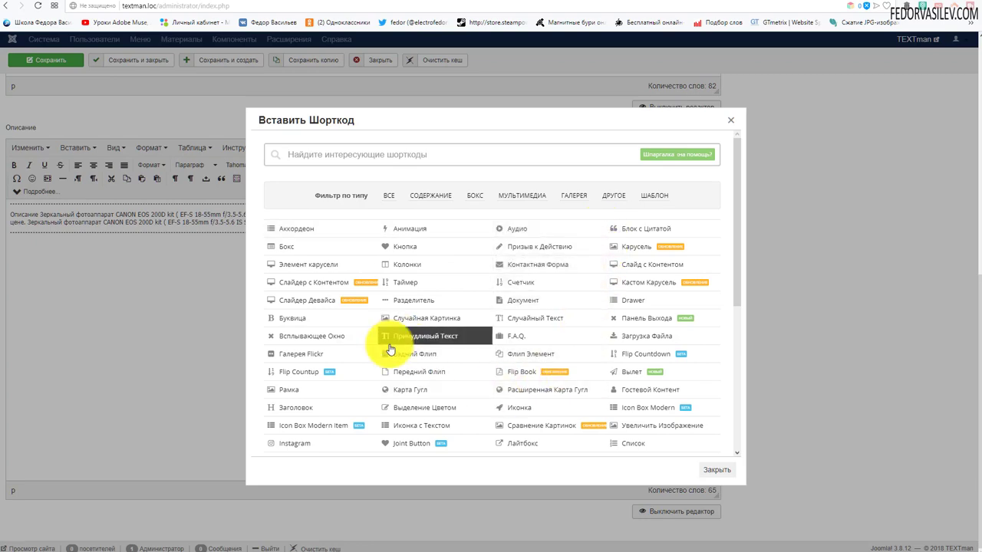
scroll(500, 297, "down", 3)
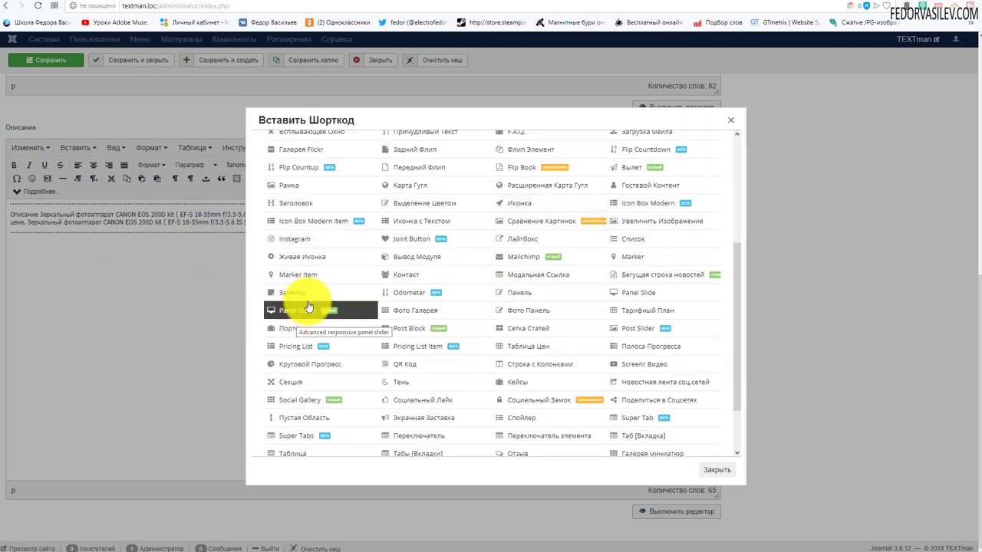
scroll(307, 307, "down", 1)
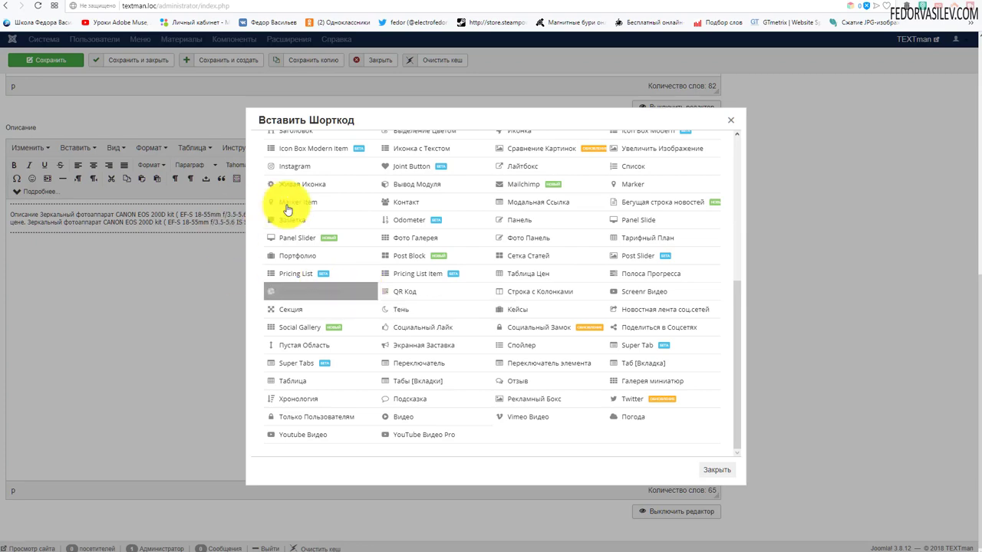
scroll(307, 245, "up", 2)
scroll(338, 232, "up", 2)
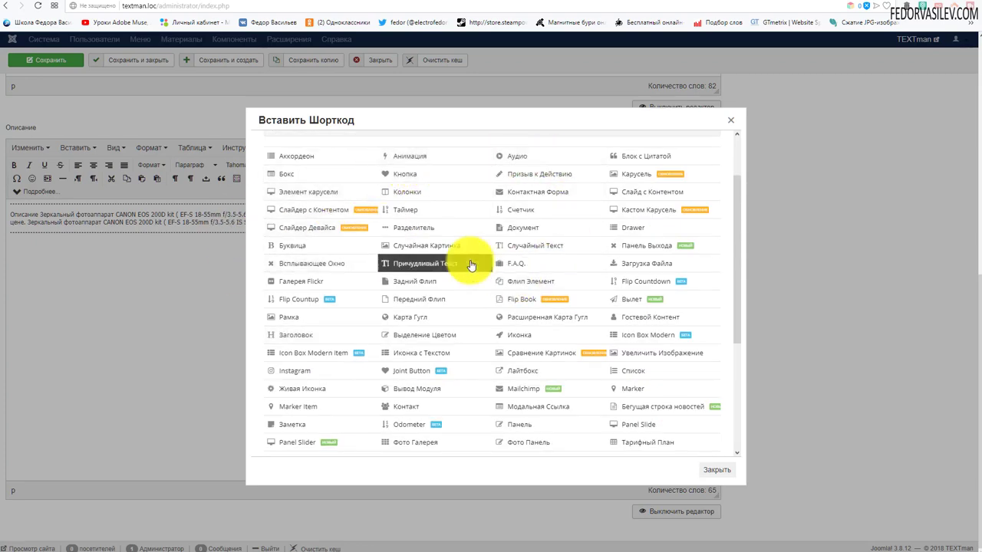
scroll(340, 230, "up", 2)
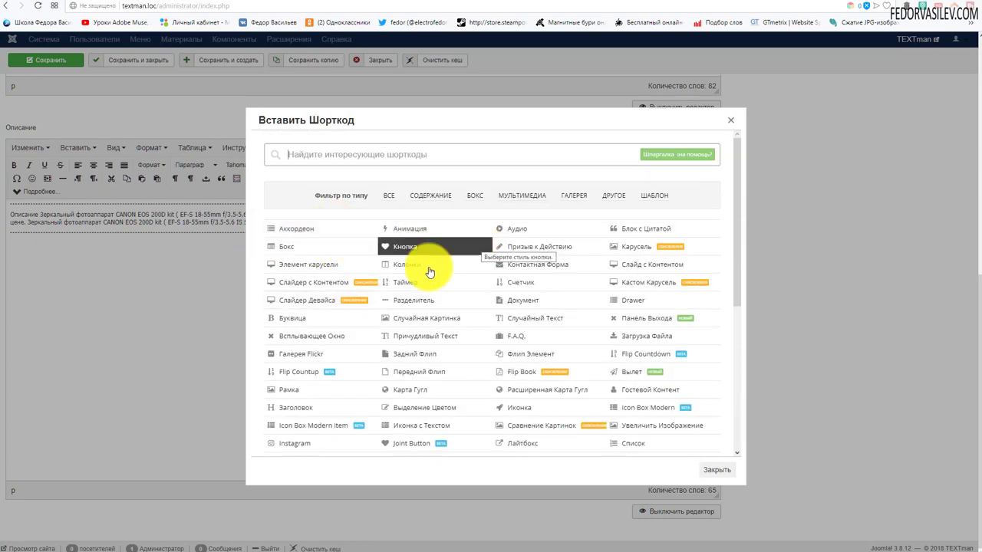
scroll(463, 266, "down", 5)
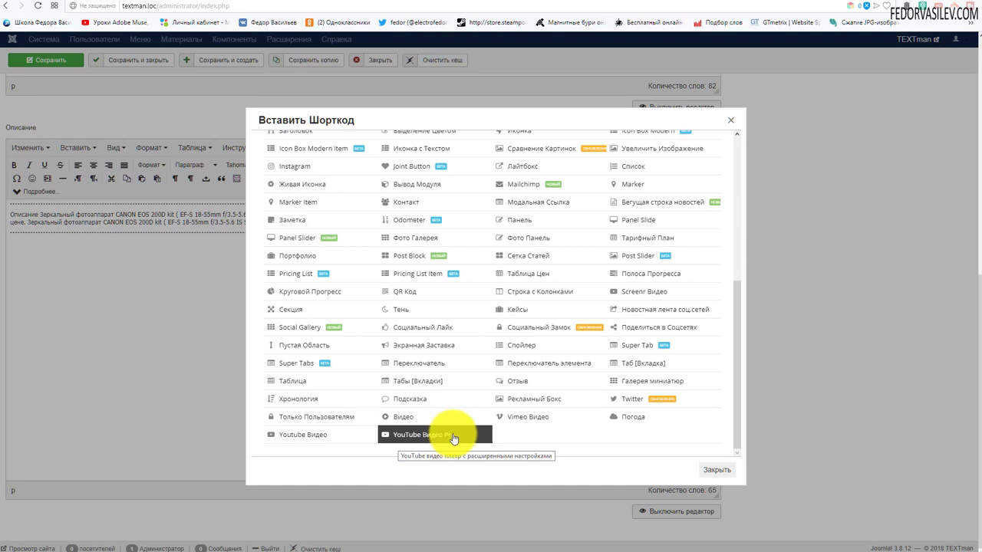
left_click(303, 436)
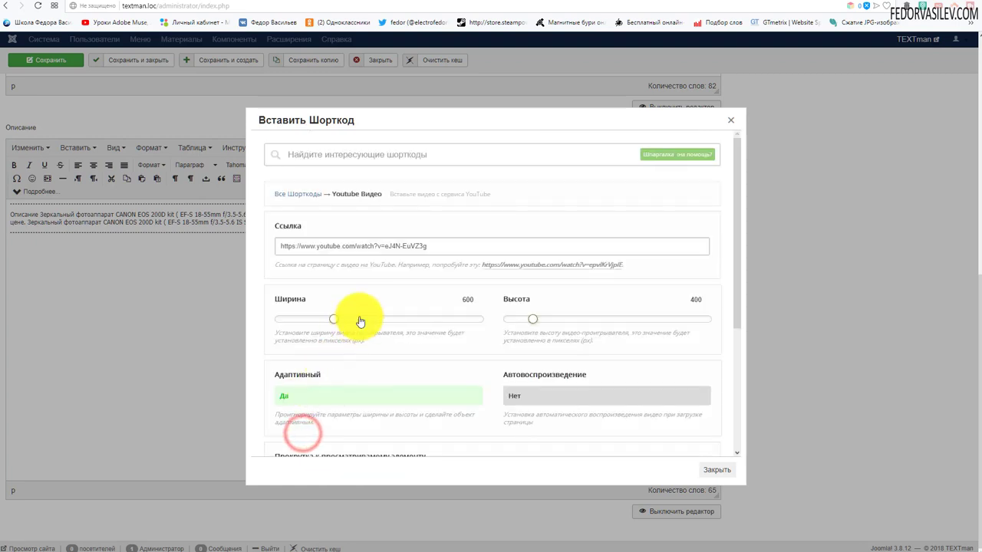
left_click(458, 246)
key("ctrl+c")
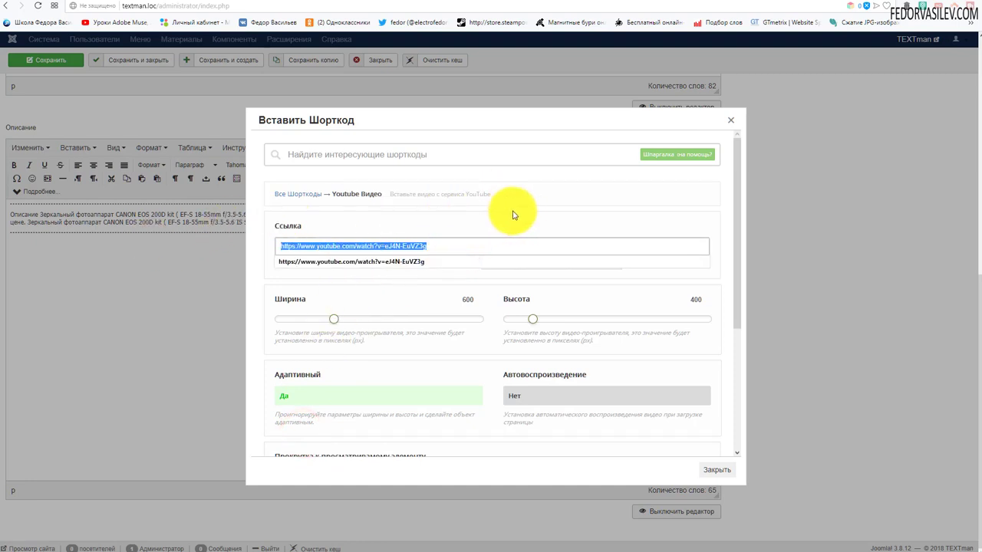
left_click(510, 217)
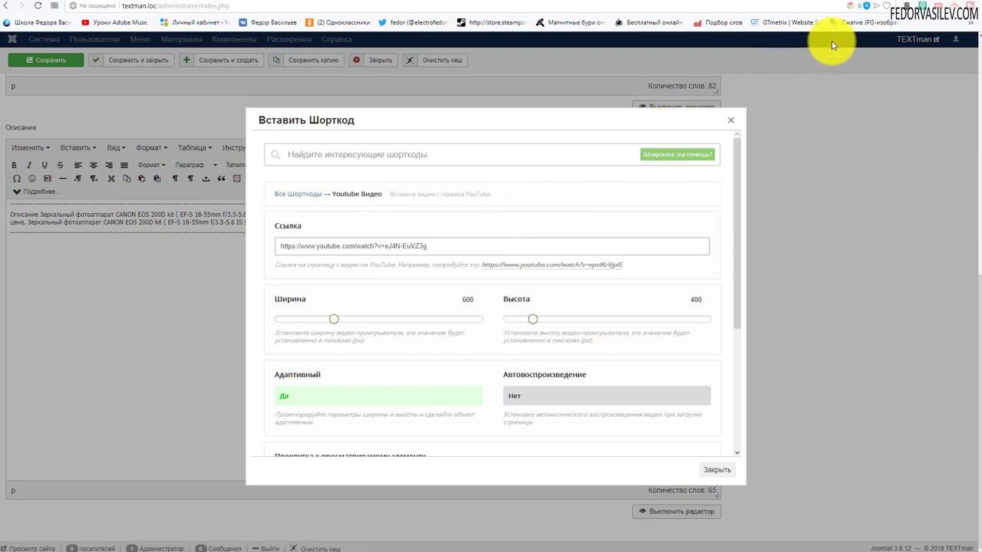
key("ctrl+Tab")
left_click(907, 487)
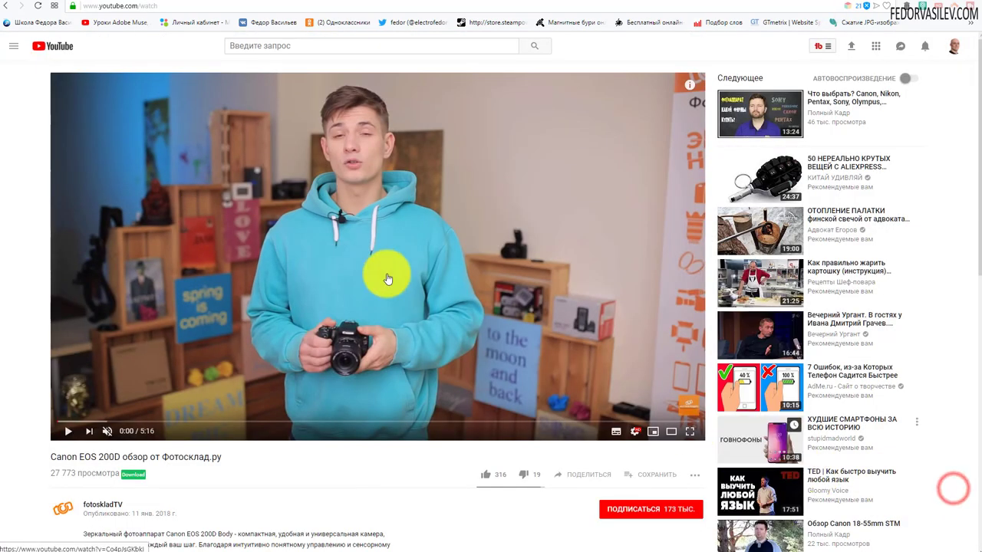
left_click(113, 6)
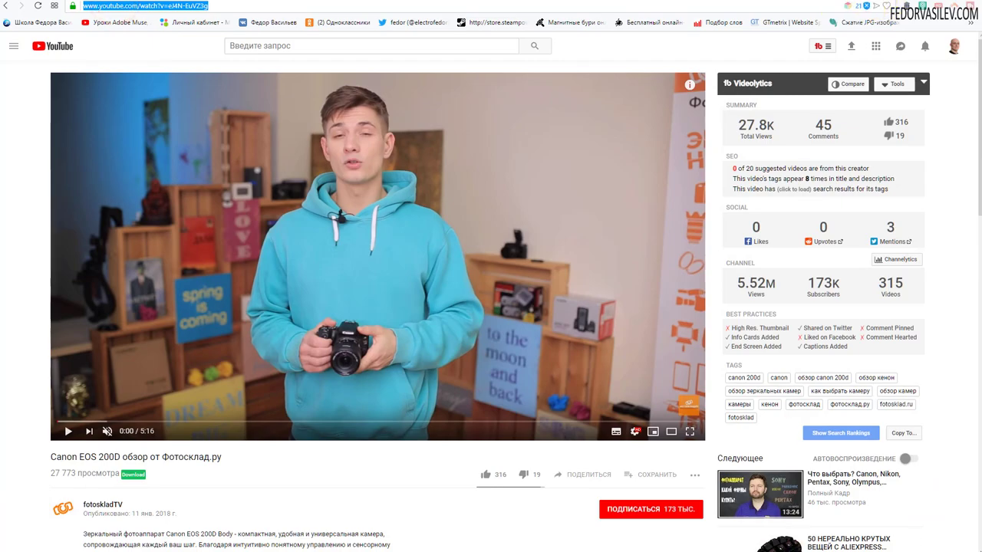
key("ctrl+shift+Tab")
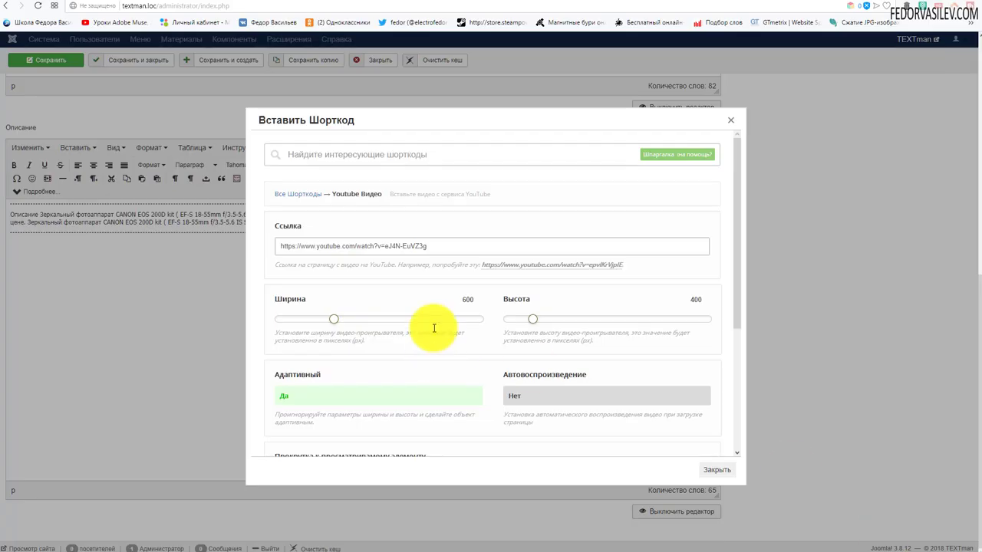
triple_click(445, 246)
key("ctrl+v")
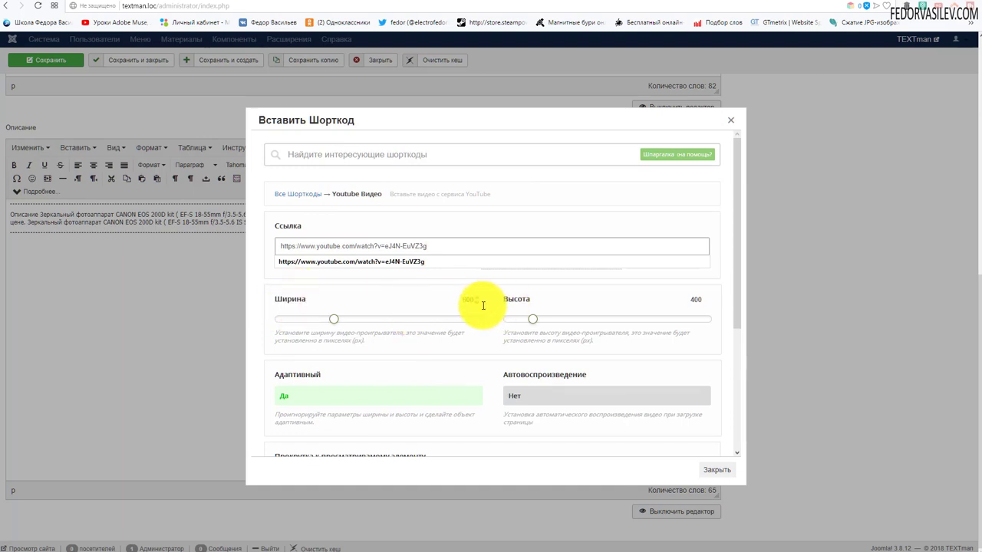
scroll(461, 311, "down", 2)
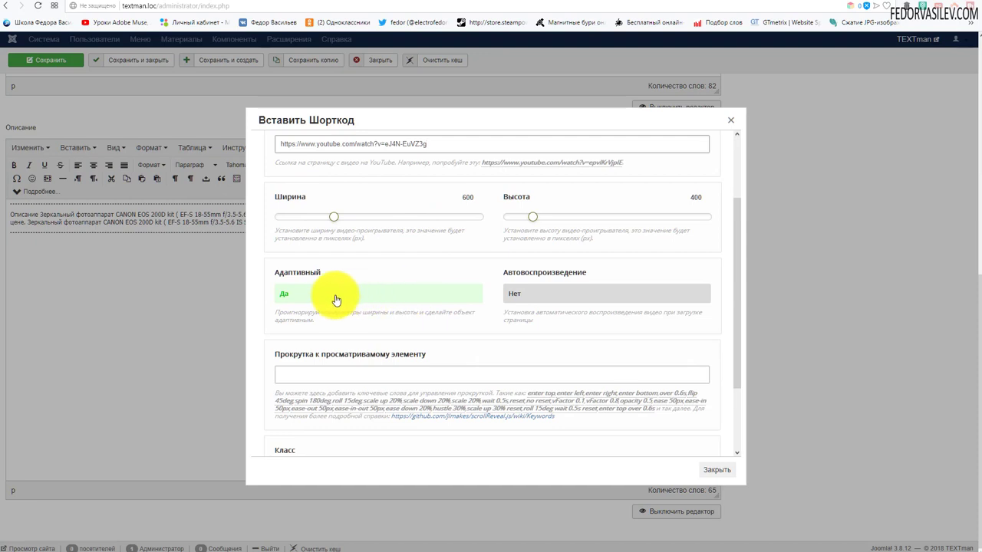
- Insert the YouTube shortcode with the Адаптивный option set to Да into the Описание text and save the product
left_click(294, 282)
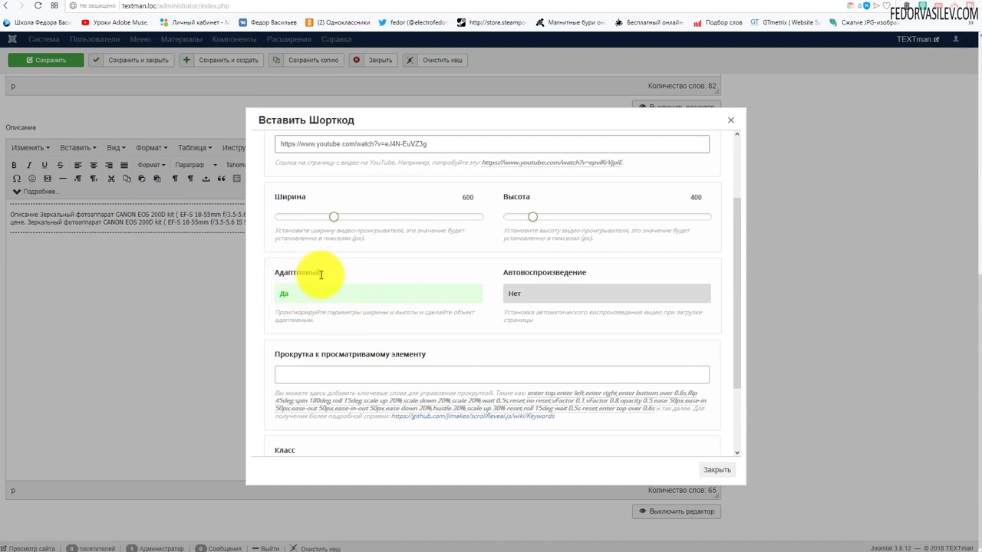
scroll(291, 300, "down", 3)
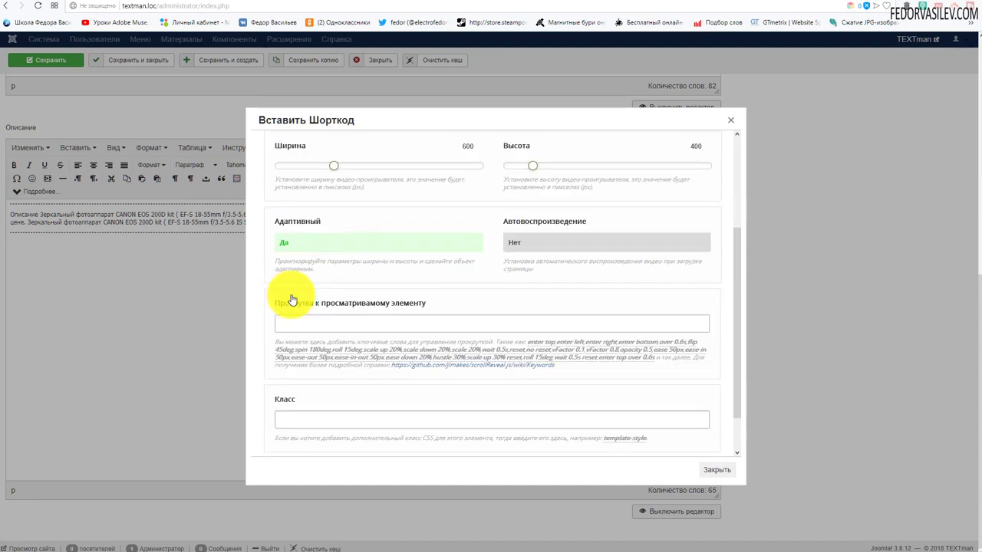
left_click(293, 423)
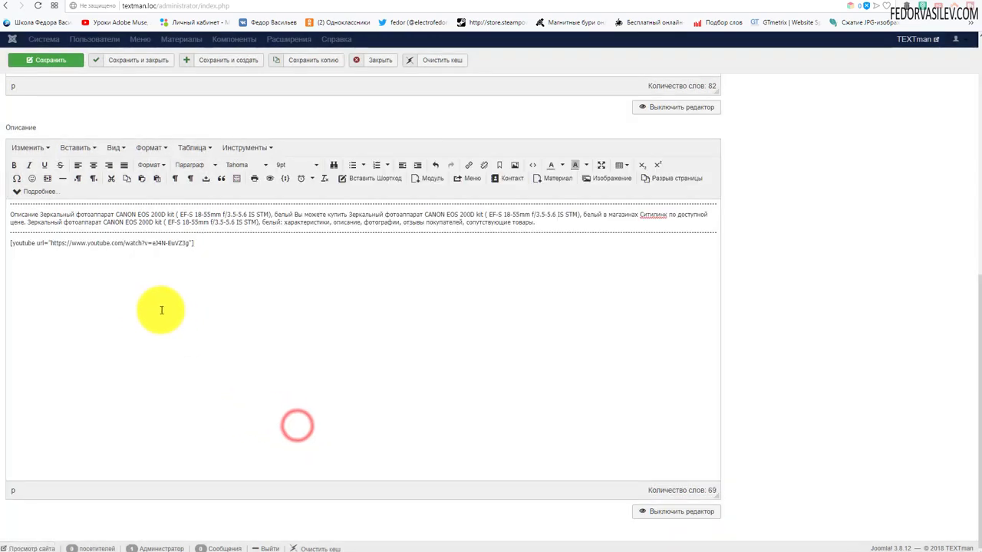
scroll(161, 307, "up", 5)
left_click(51, 60)
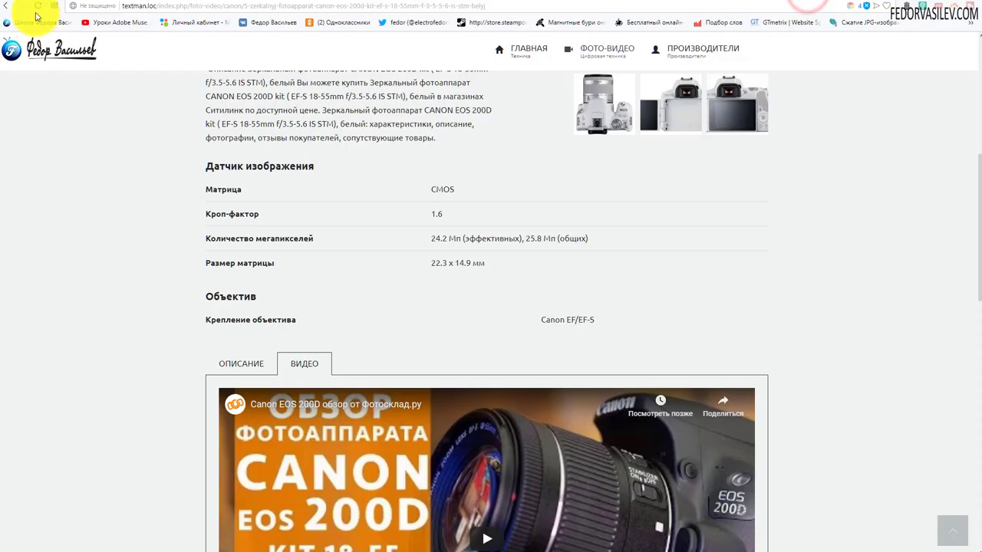
- Reload the Canon EOS 200D product page and examine the review video in its Видео section
left_click(37, 9)
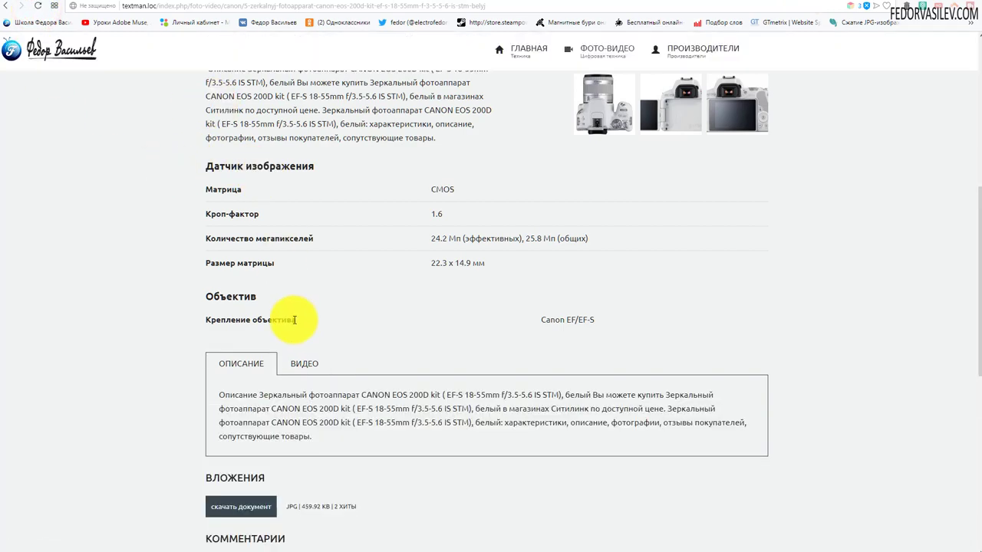
left_click(307, 365)
scroll(272, 219, "down", 3)
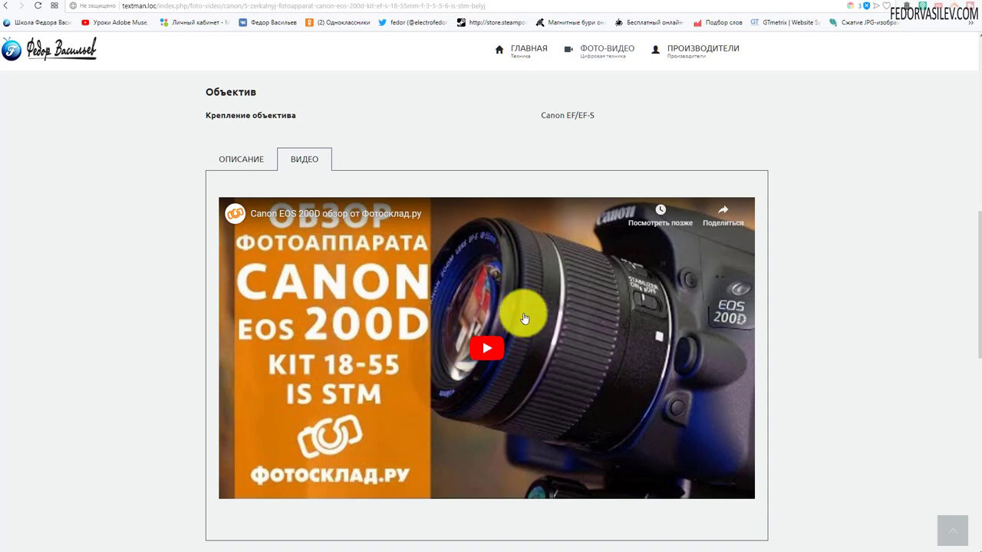
- Inspect the product page in the developer tools' device emulation, and open and close the site's mobile menu
right_click(806, 198)
left_click(817, 359)
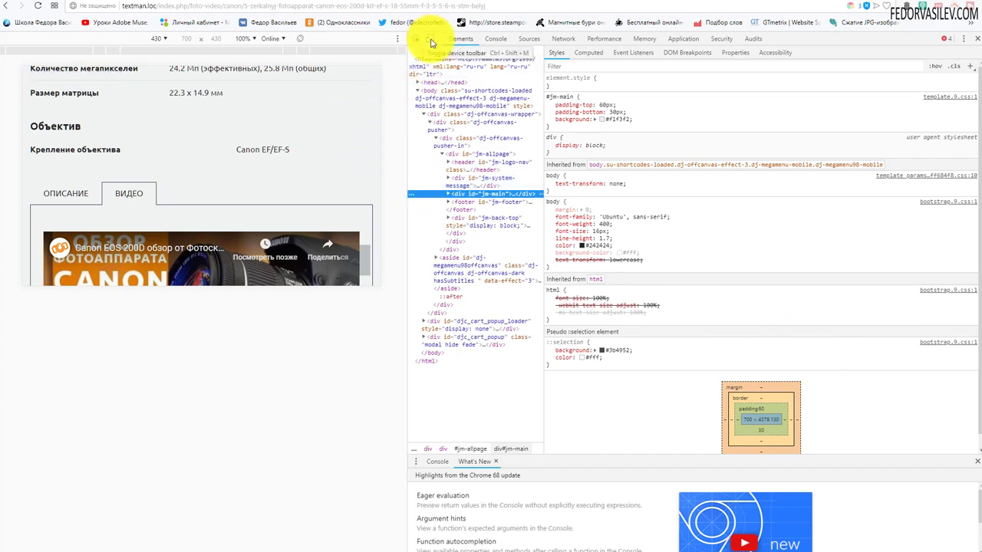
scroll(230, 153, "up", 15)
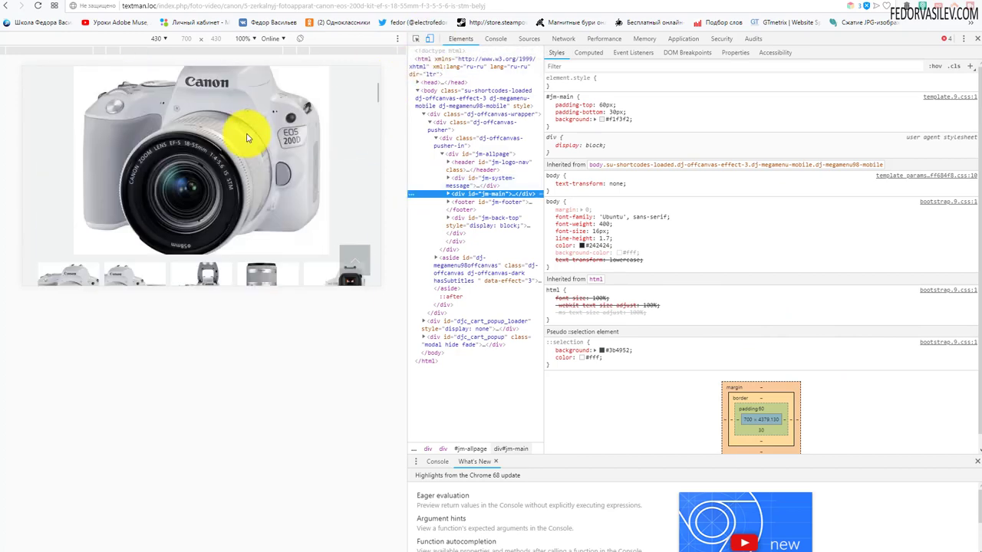
left_click(348, 92)
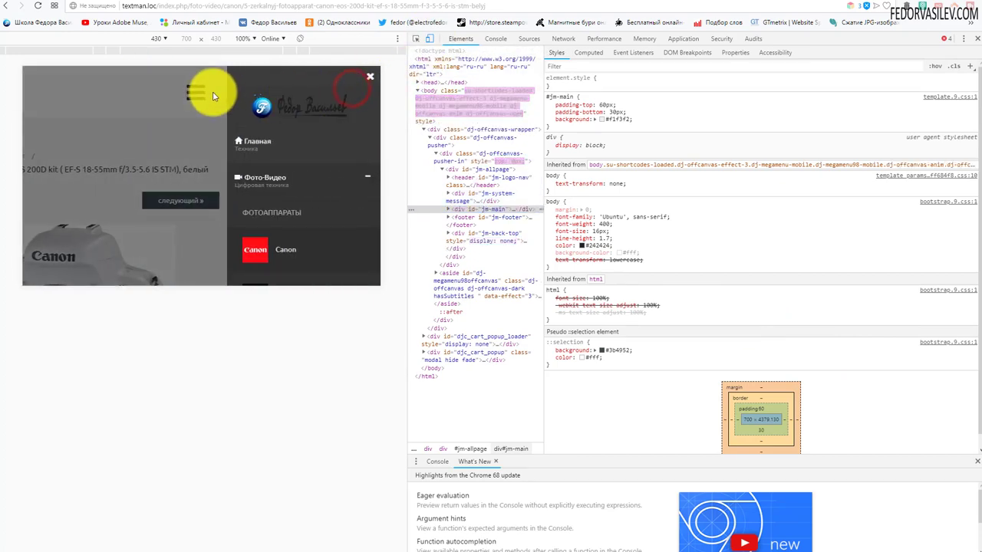
left_click(200, 92)
- Rotate the emulated screen to portrait and examine the product's Описание and Видео sections
left_click(299, 38)
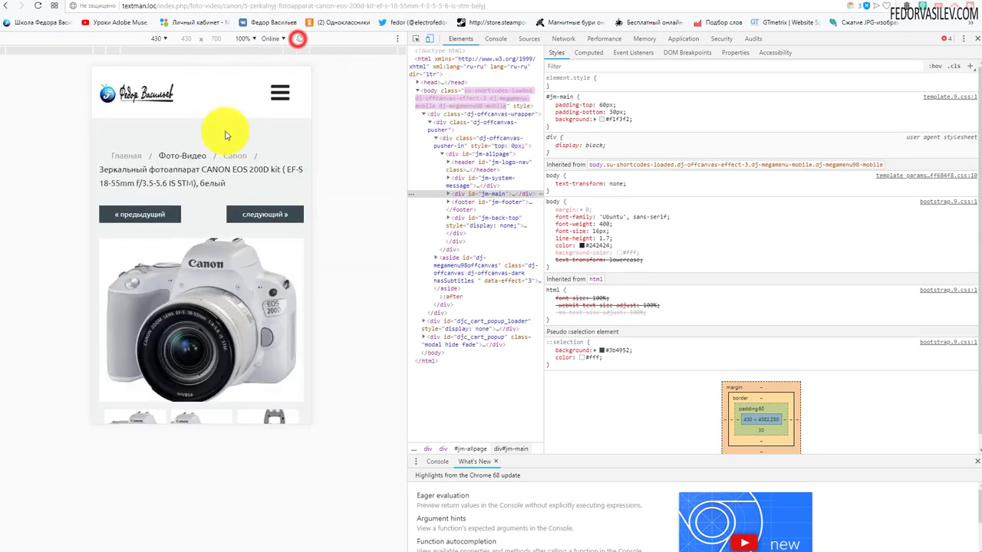
scroll(224, 135, "down", 4)
scroll(222, 137, "down", 2)
scroll(223, 136, "down", 7)
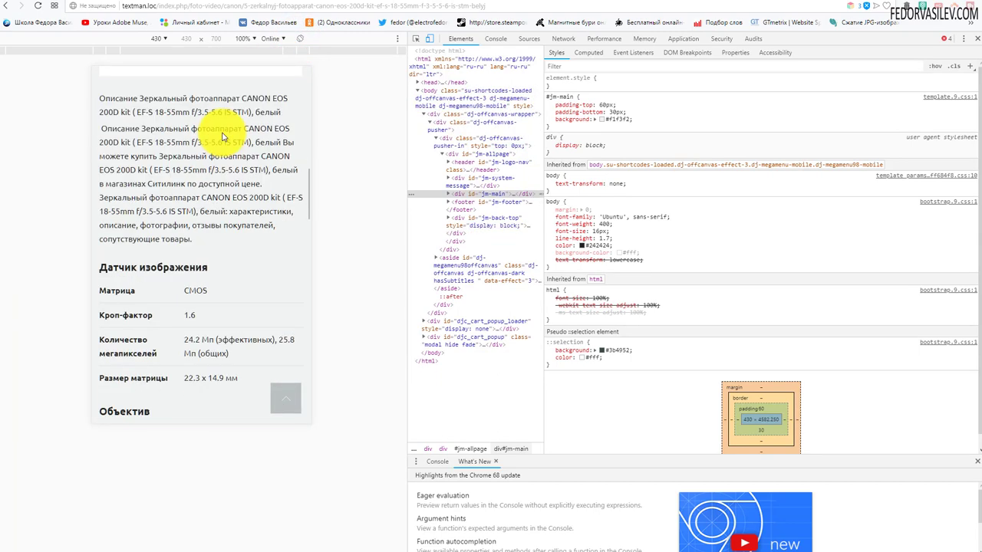
left_click(145, 169)
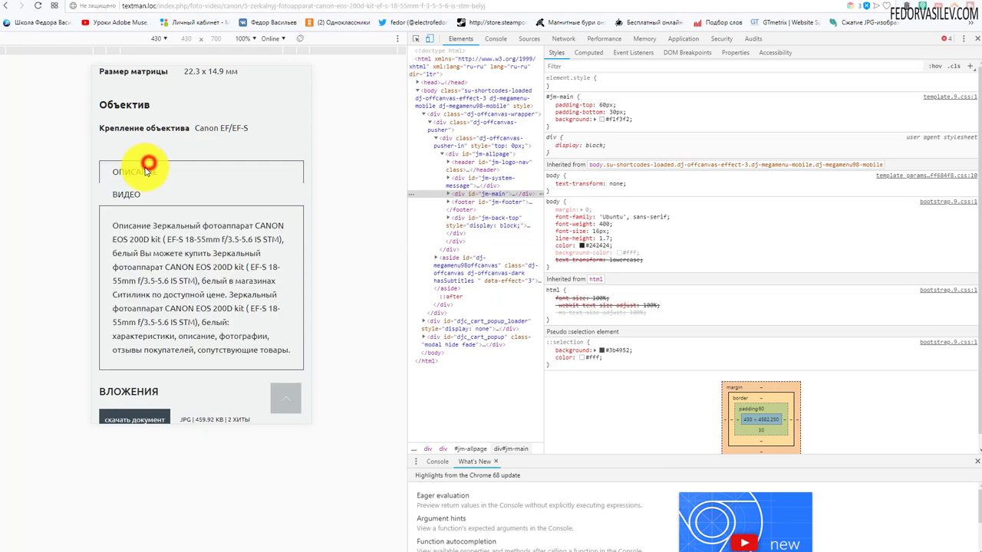
scroll(146, 164, "down", 1)
left_click(132, 92)
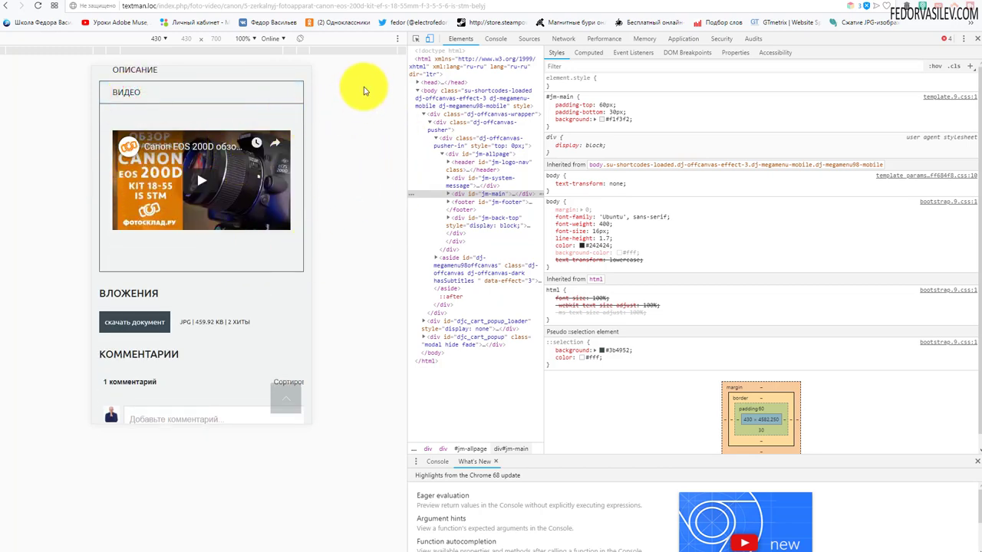
- Examine the review video with the emulated screen rotated to landscape, and close the developer tools
left_click(300, 39)
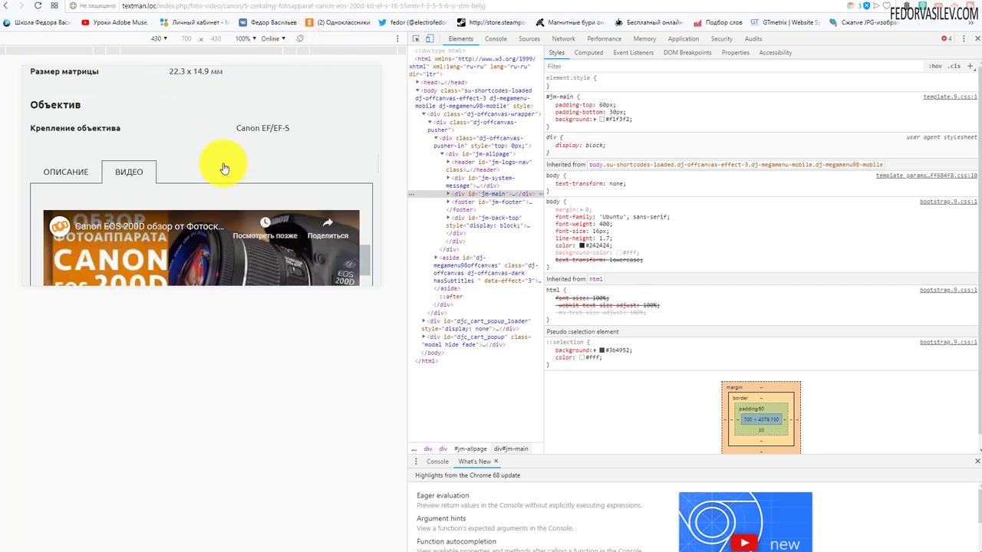
scroll(199, 177, "down", 3)
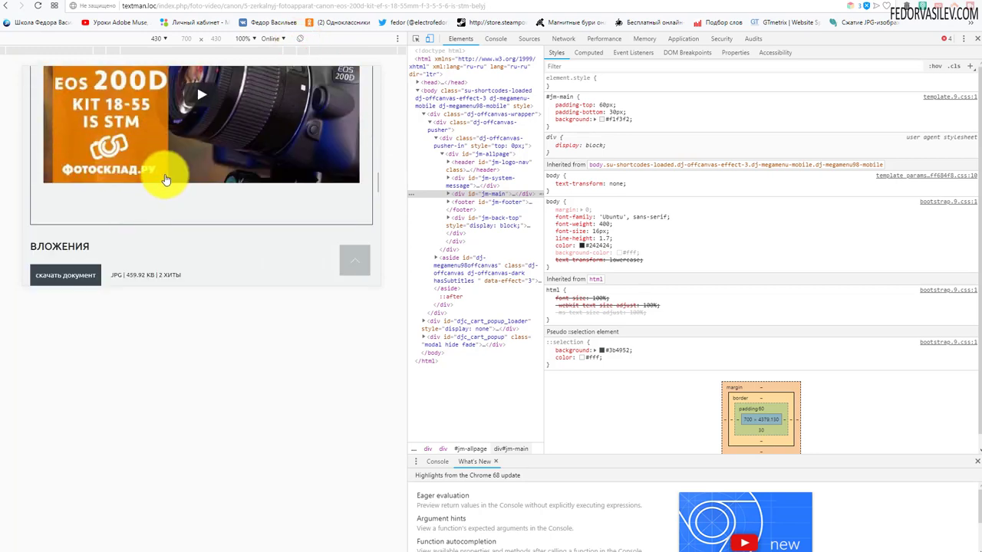
scroll(165, 179, "up", 2)
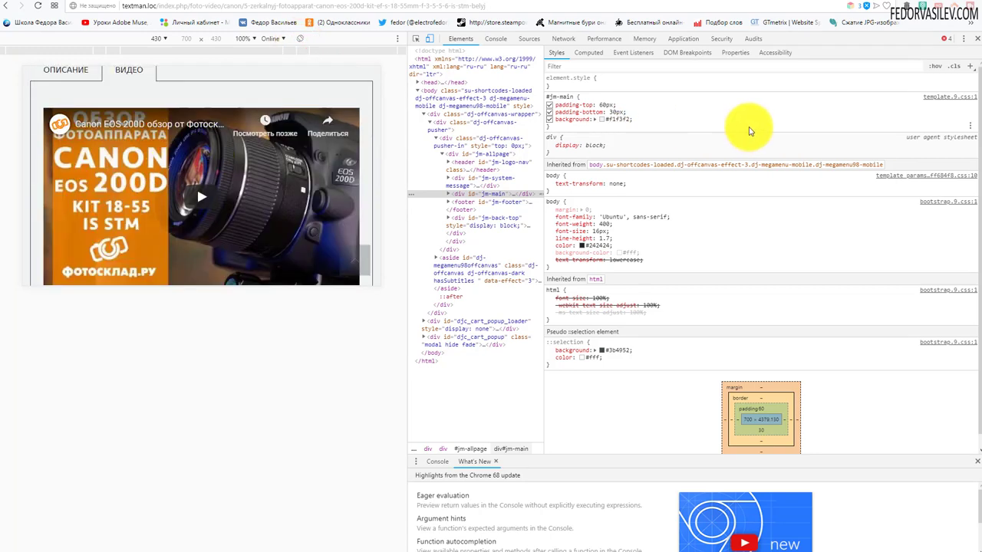
left_click(975, 40)
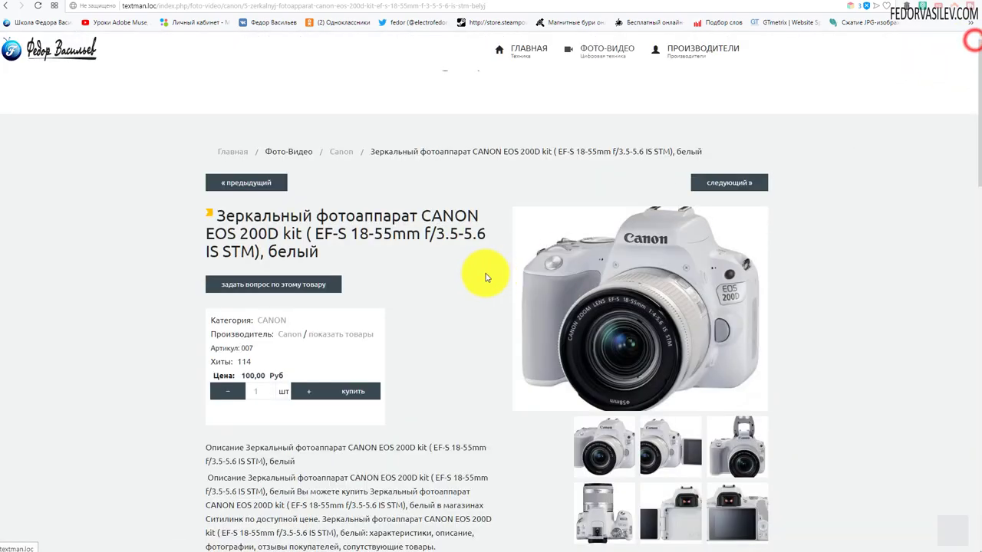
- Look through the full-width product page, from the specifications, review video and attachments back to the product title
scroll(384, 259, "down", 8)
scroll(389, 266, "down", 4)
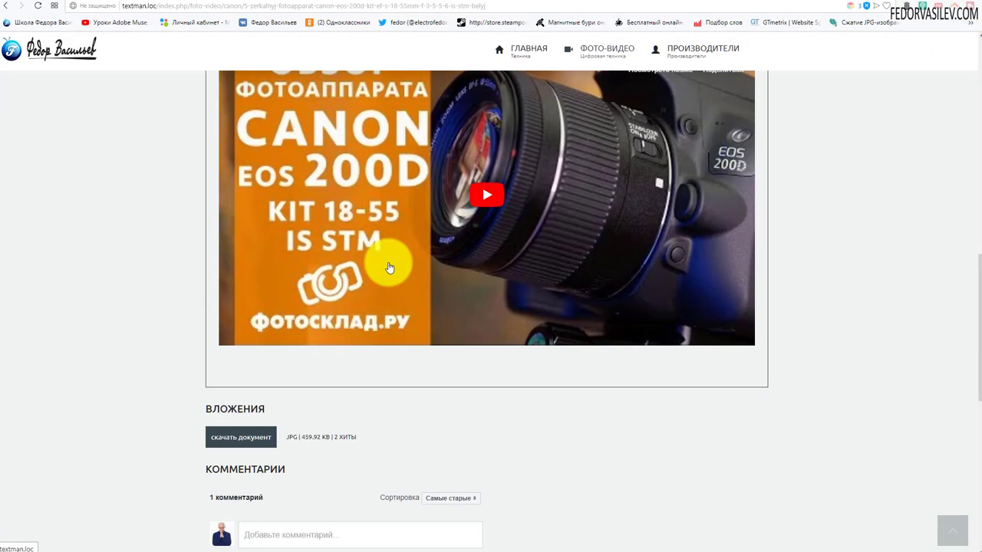
scroll(388, 266, "up", 5)
scroll(388, 266, "down", 8)
scroll(389, 267, "up", 15)
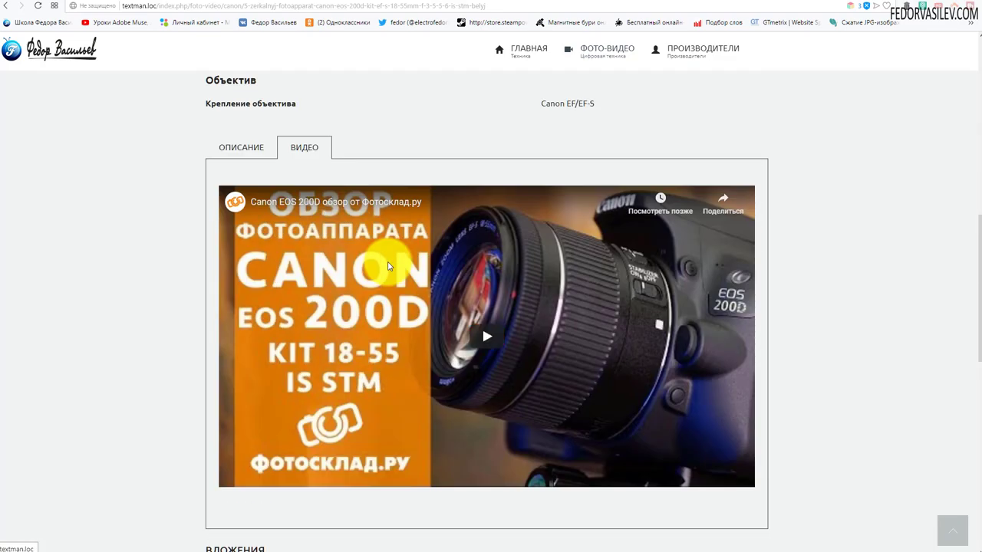
scroll(389, 265, "up", 2)
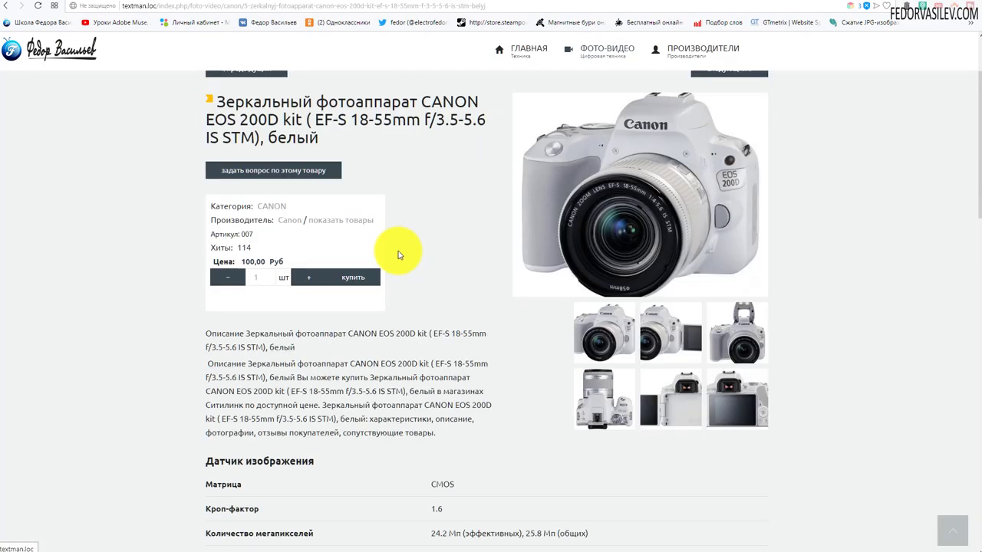
scroll(389, 255, "up", 2)
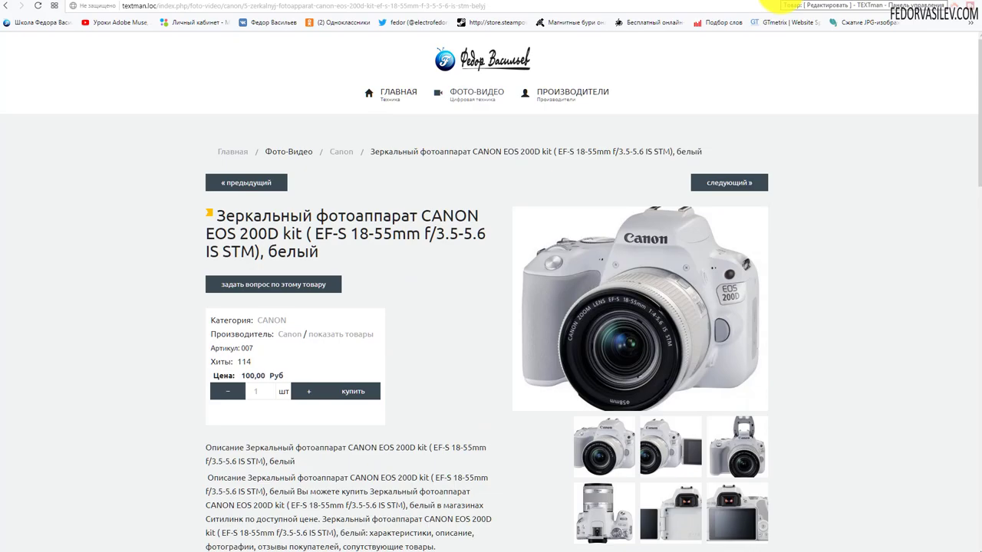
- Return to the product's editing form, set its Специальная цена to 90 in the Коммерция settings, and save the product
left_click(773, 6)
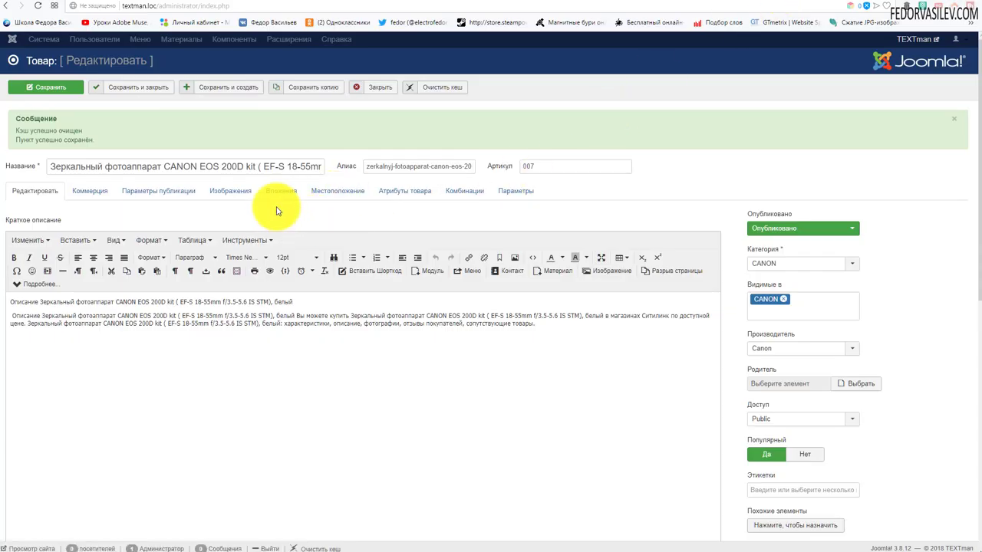
scroll(278, 211, "down", 6)
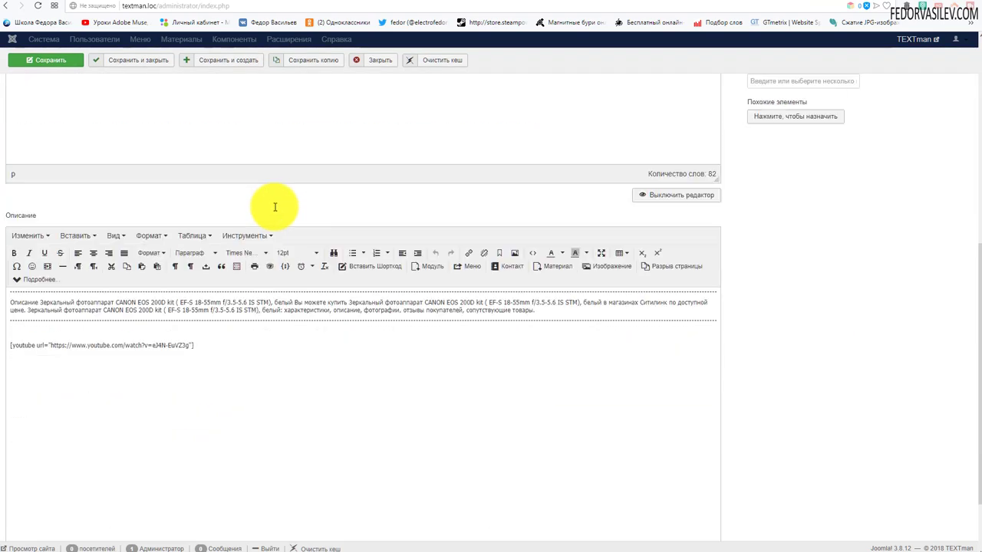
scroll(274, 210, "up", 6)
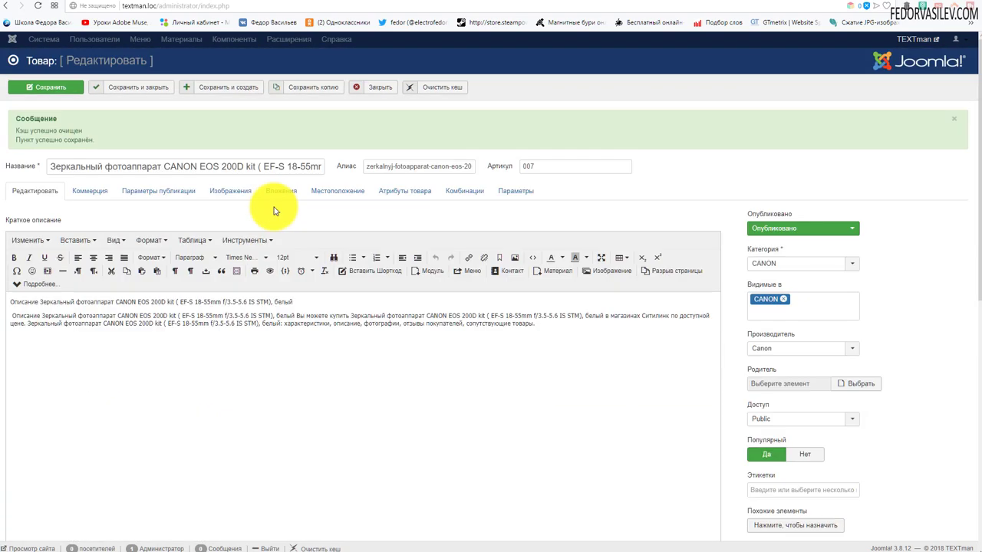
left_click(98, 192)
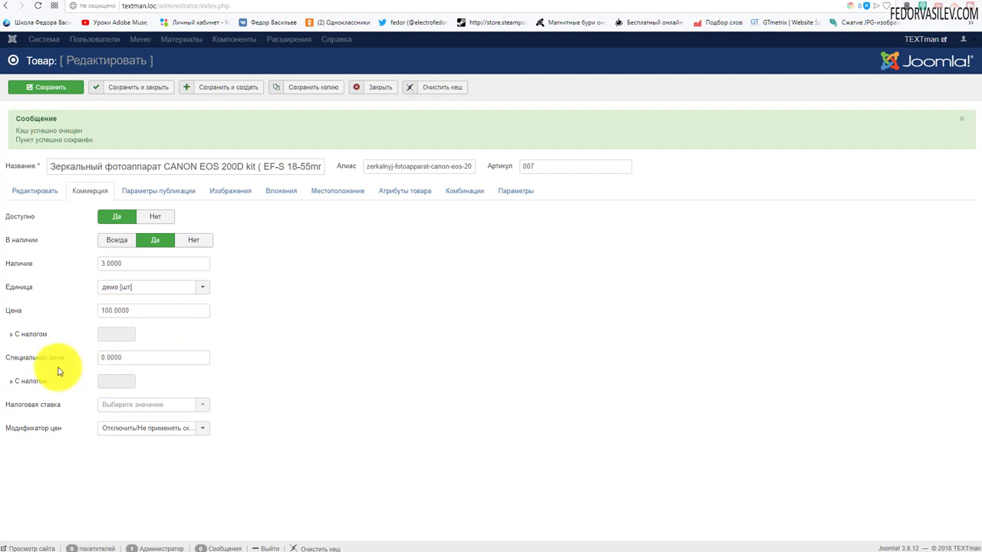
double_click(130, 356)
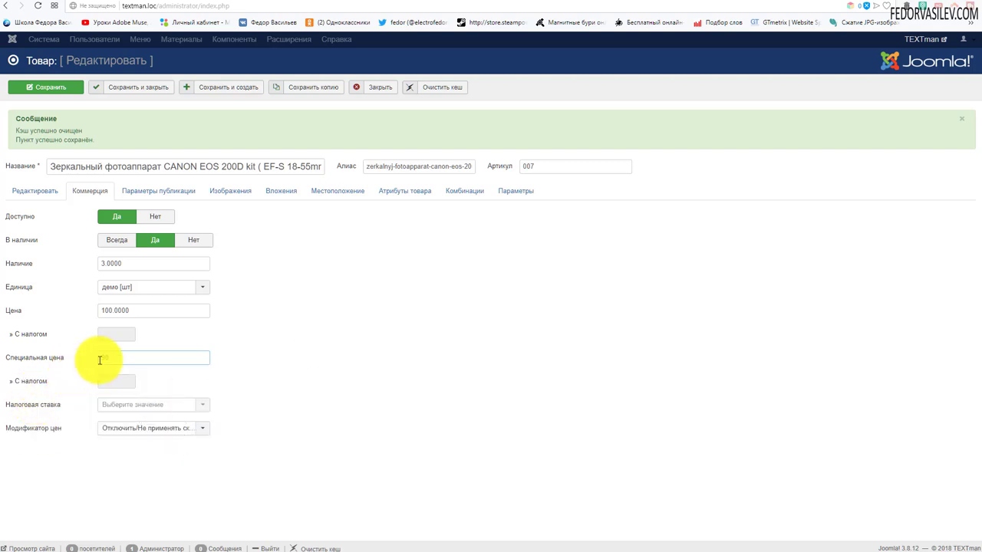
type("98")
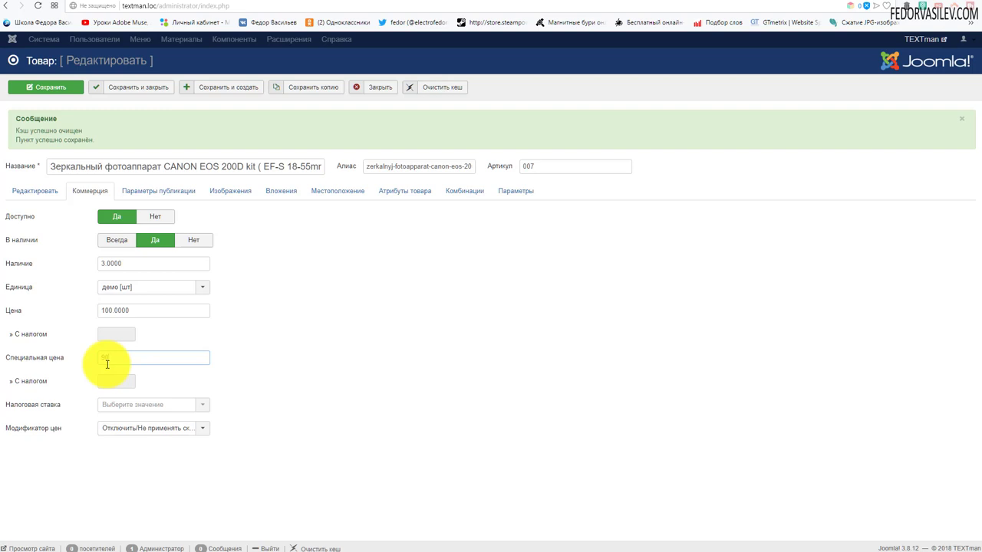
left_click_drag(122, 358, 68, 355)
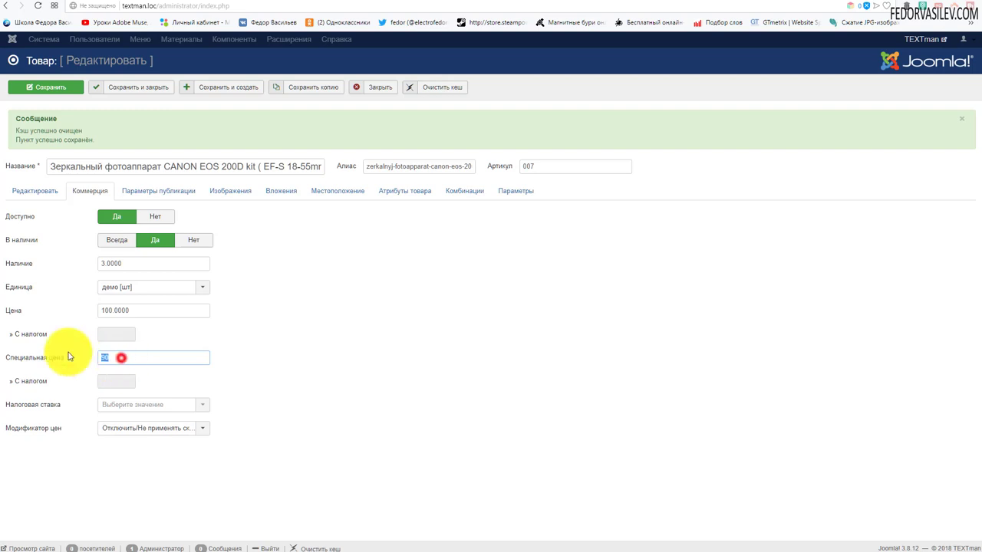
left_click(164, 311)
left_click(385, 334)
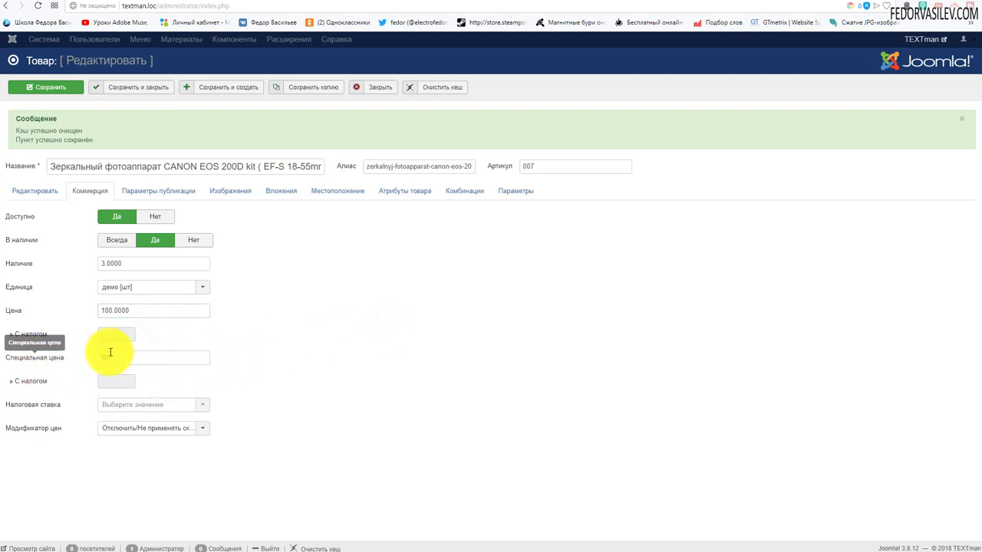
left_click(33, 87)
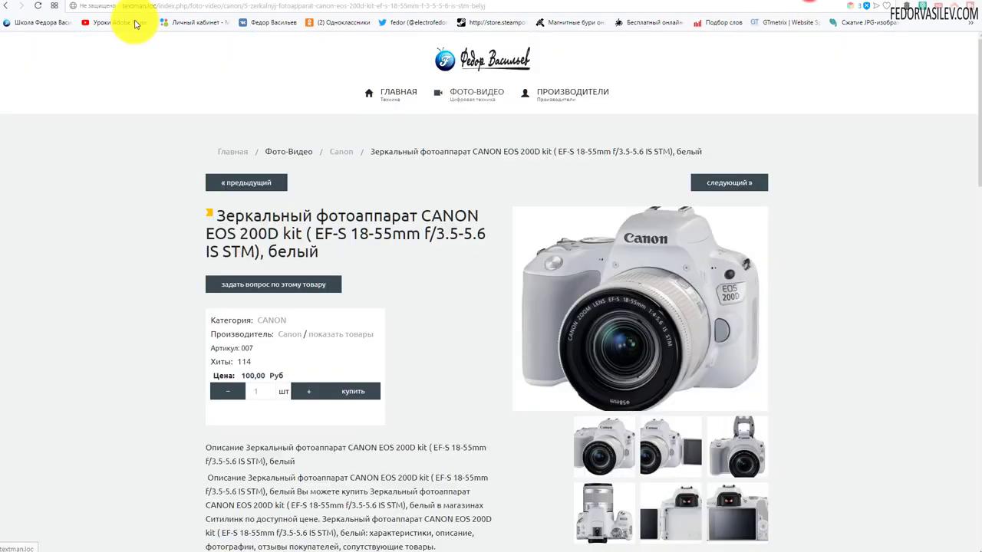
- Reload the product page and examine its regular and special prices and the Похожие товары section
left_click(37, 5)
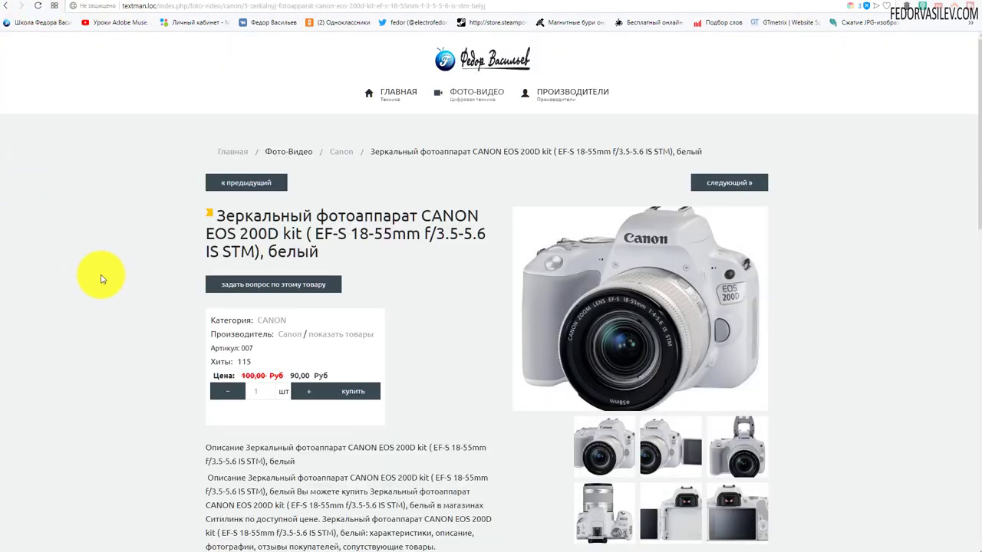
scroll(100, 274, "down", 1)
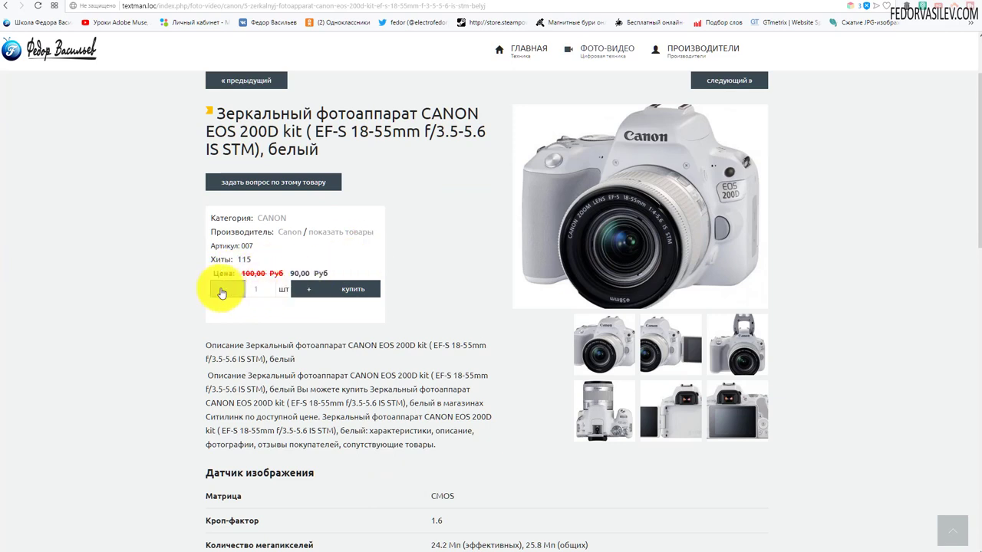
left_click_drag(248, 272, 322, 270)
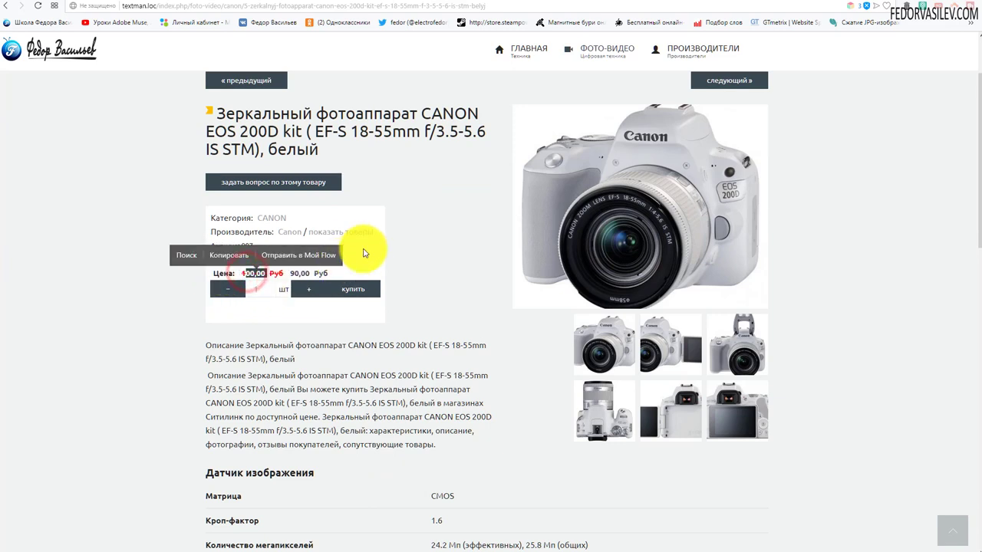
left_click(361, 248)
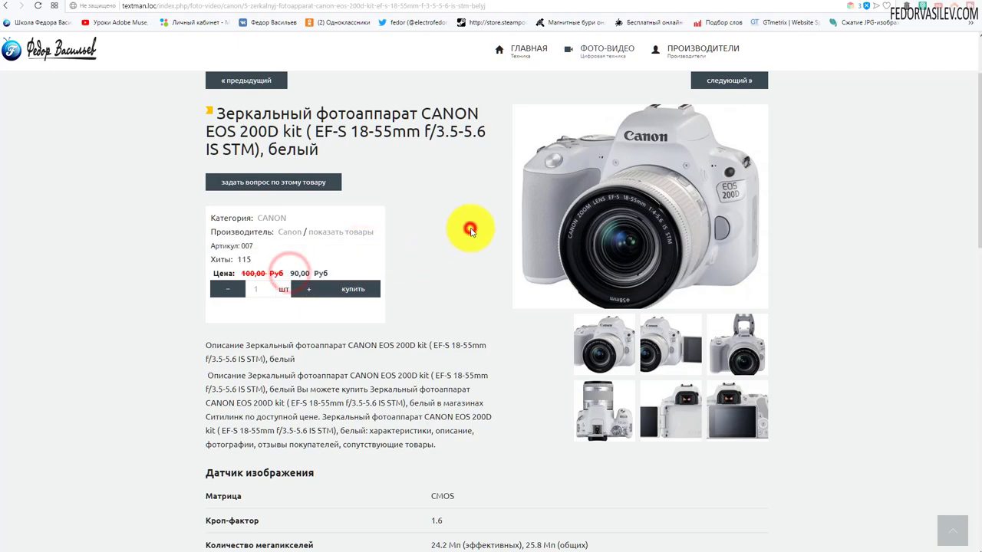
scroll(461, 227, "down", 4)
scroll(471, 228, "down", 5)
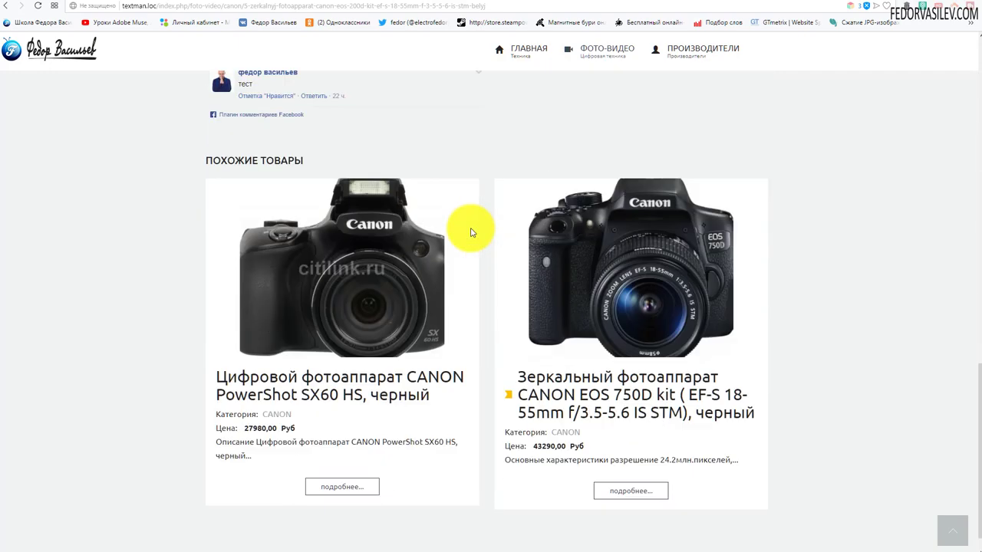
- Go back to the Canon category listing and examine the EOS 200D's regular and special prices in the table view
scroll(471, 230, "up", 10)
key("alt+Left")
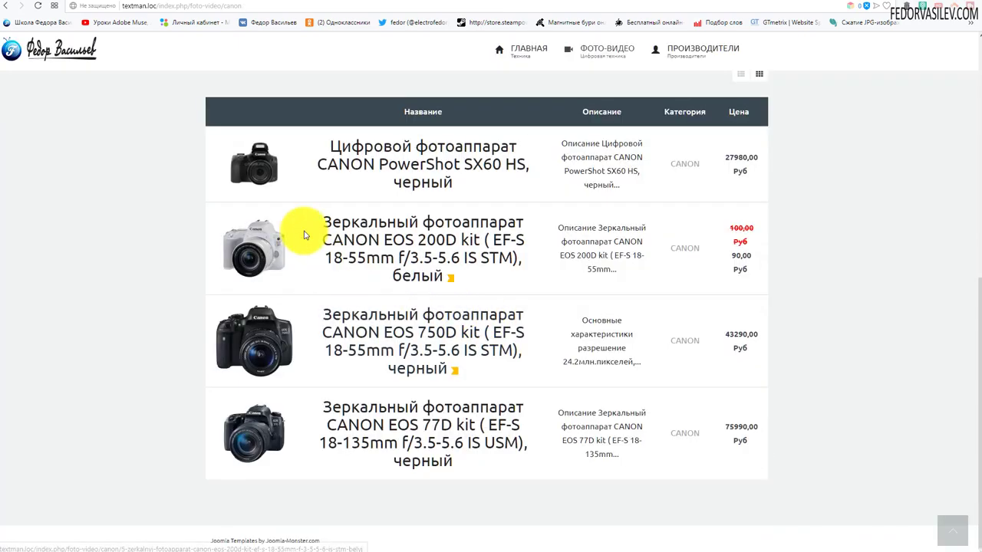
triple_click(741, 285)
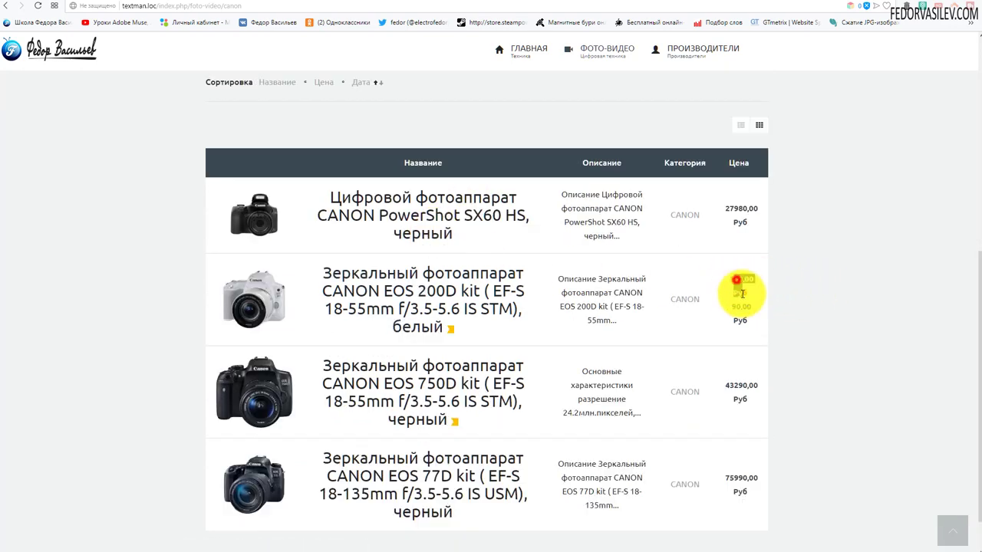
- Switch the category listing to the grid view, examine the EOS 200D's prices there, and open its product page
left_click(757, 282)
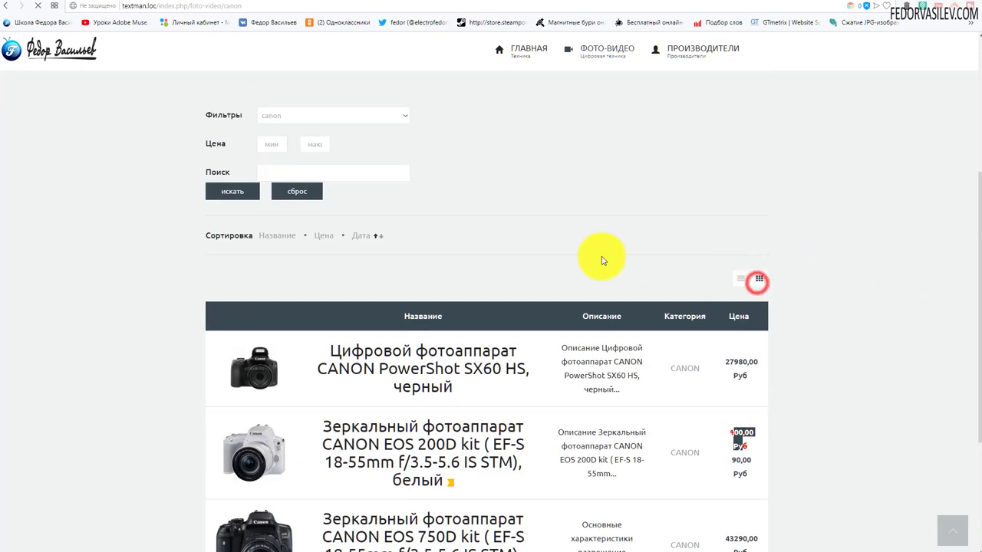
scroll(592, 249, "down", 2)
scroll(592, 250, "down", 1)
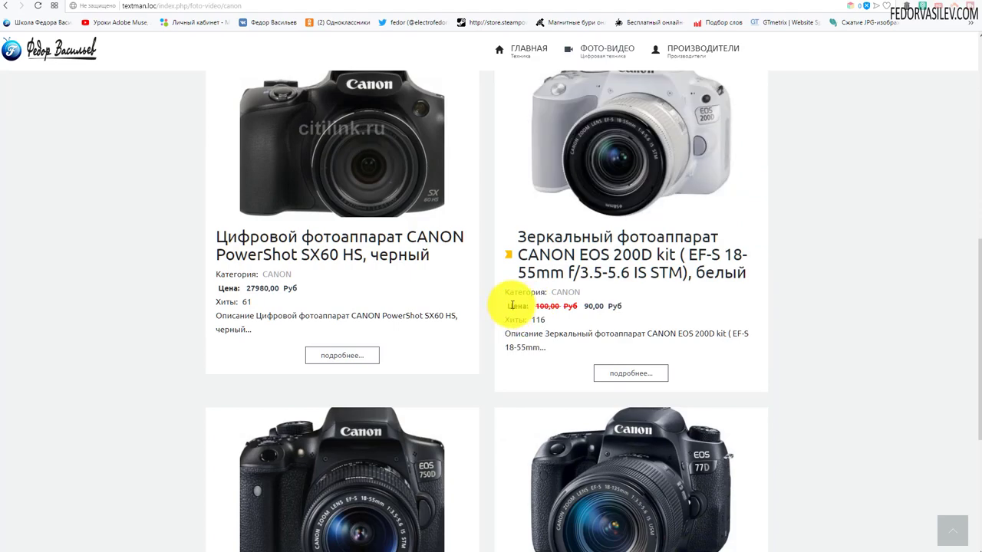
left_click_drag(510, 304, 577, 306)
left_click(727, 241)
scroll(833, 302, "down", 3)
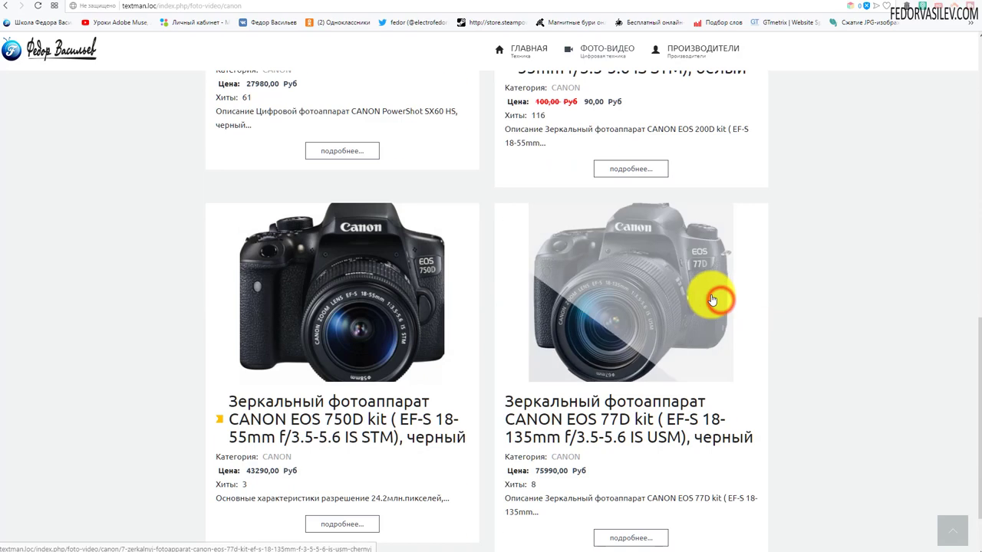
scroll(706, 230, "up", 3)
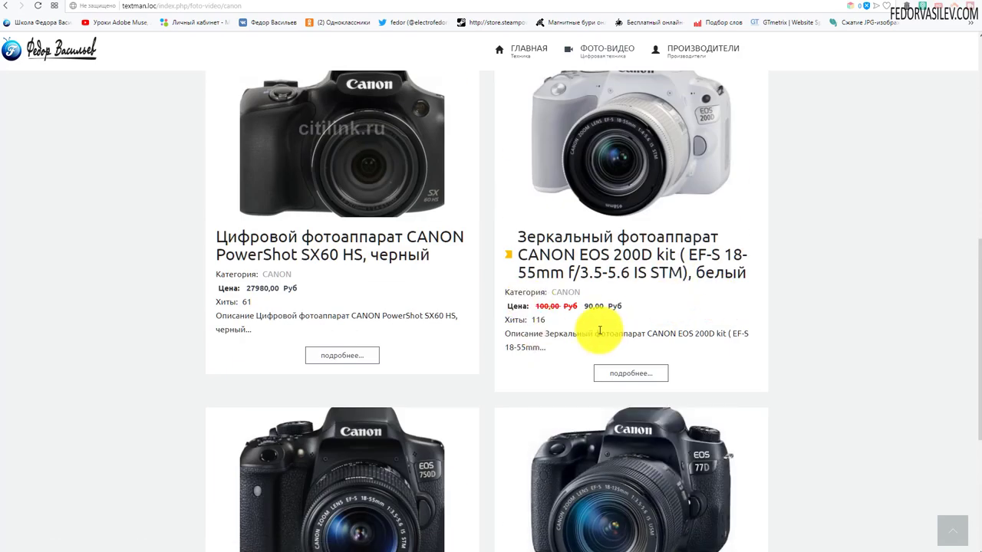
left_click(586, 169)
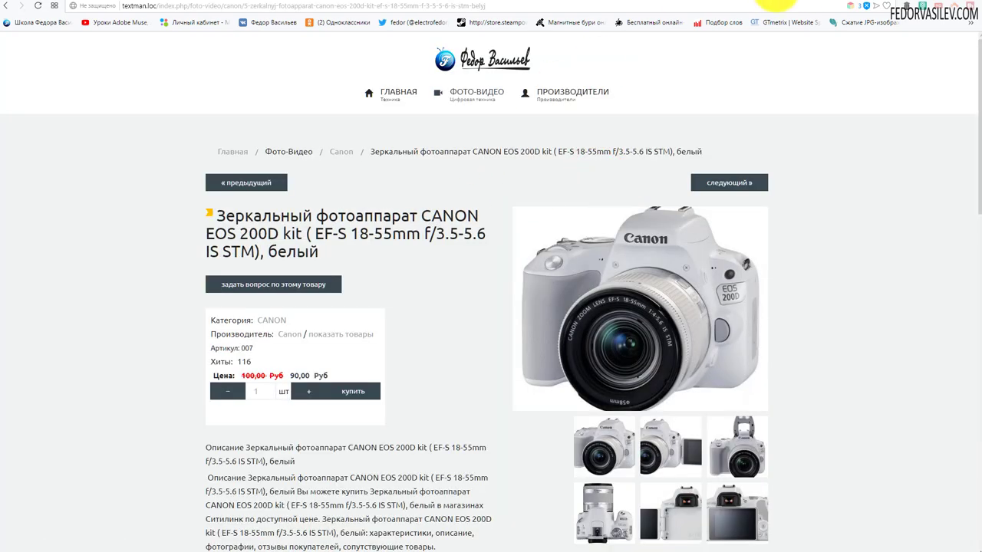
- Return to the EOS 200D's editing form and clear its Специальная цена in the Коммерция settings
left_click(777, 4)
left_click(104, 193)
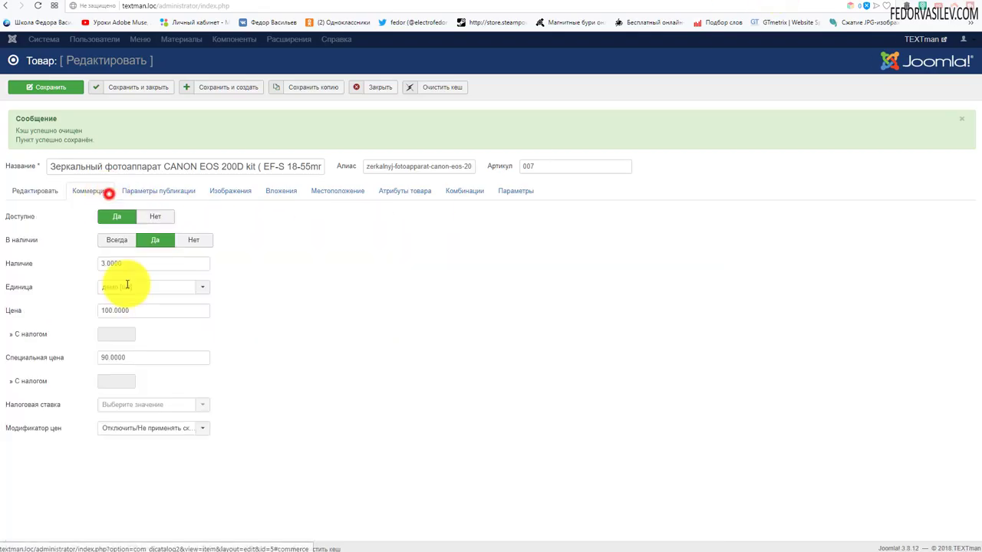
double_click(139, 353)
key("BackSpace")
left_click(363, 314)
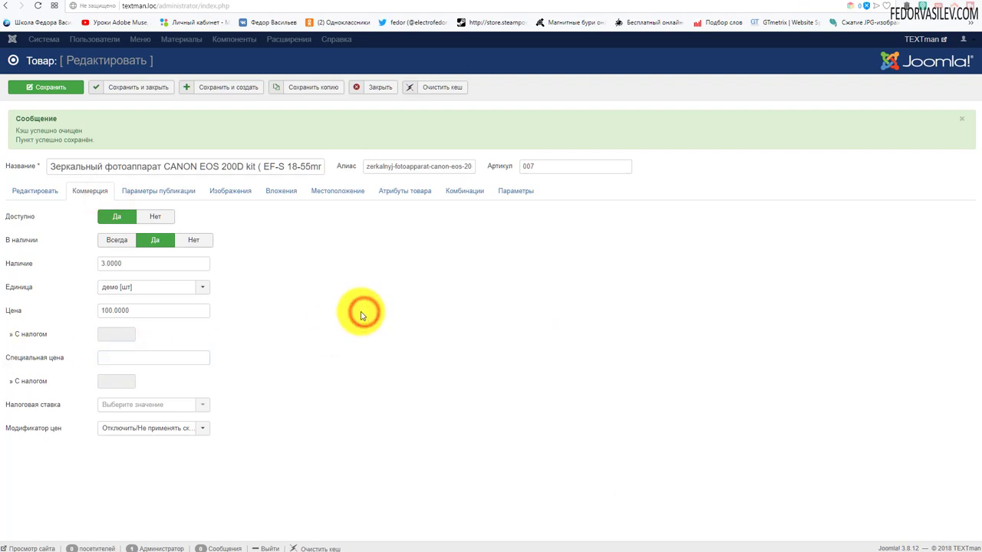
- Look at the Этикетки field in the product's main editing settings, and close the form without saving
left_click(35, 190)
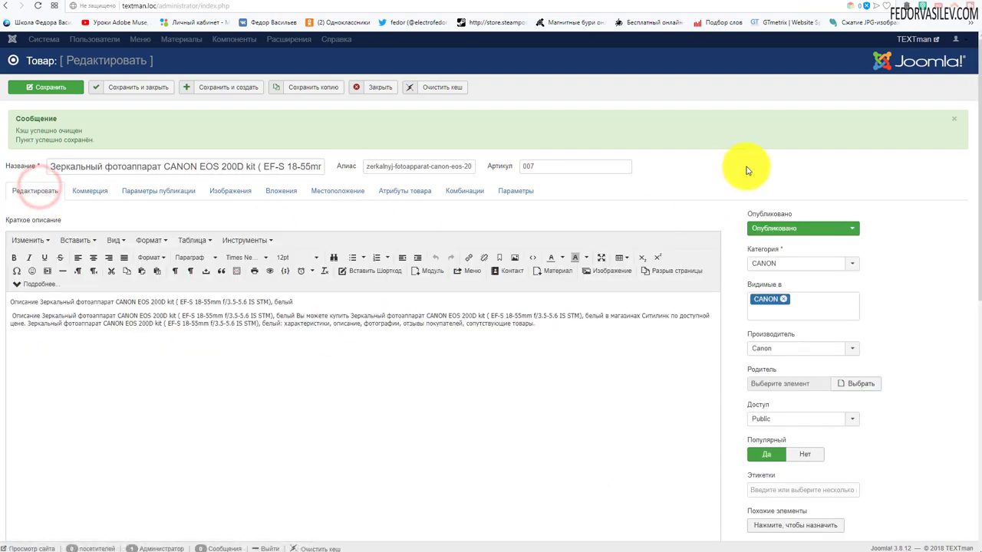
scroll(790, 373, "down", 2)
left_click(768, 338)
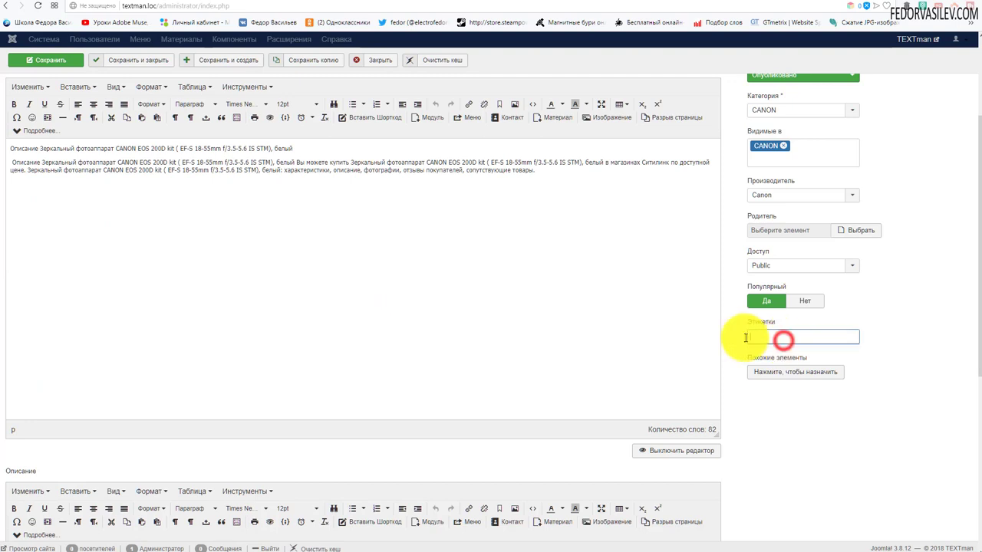
left_click(932, 301)
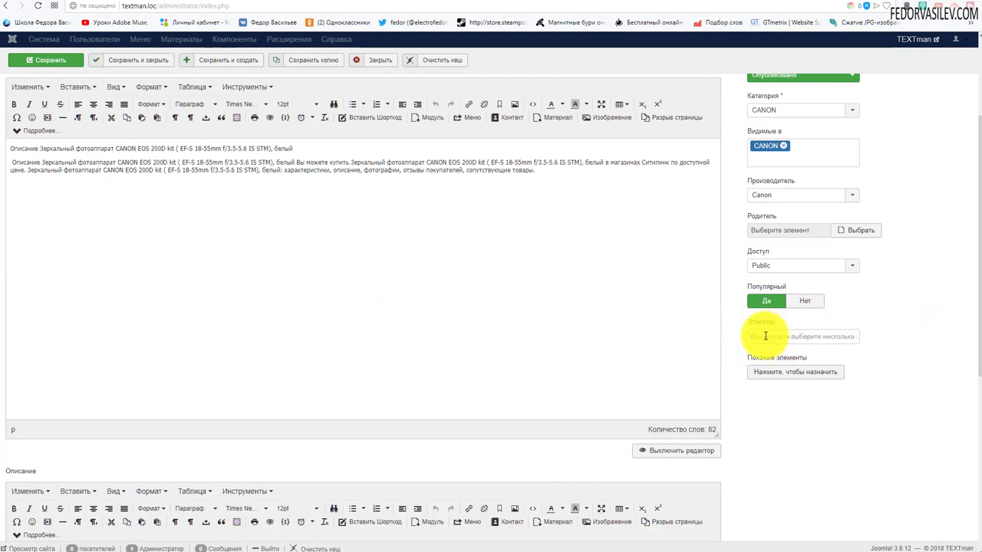
left_click(885, 292)
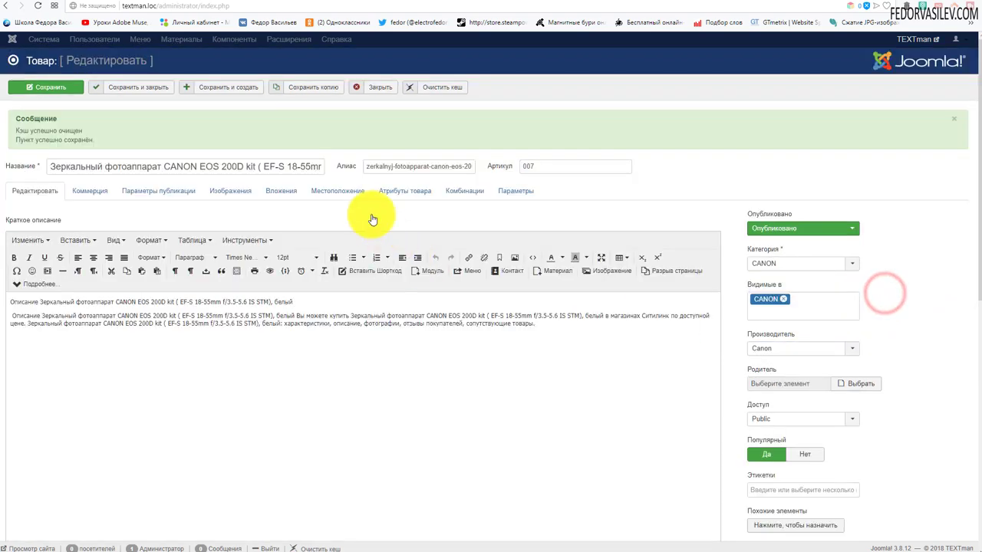
left_click(376, 89)
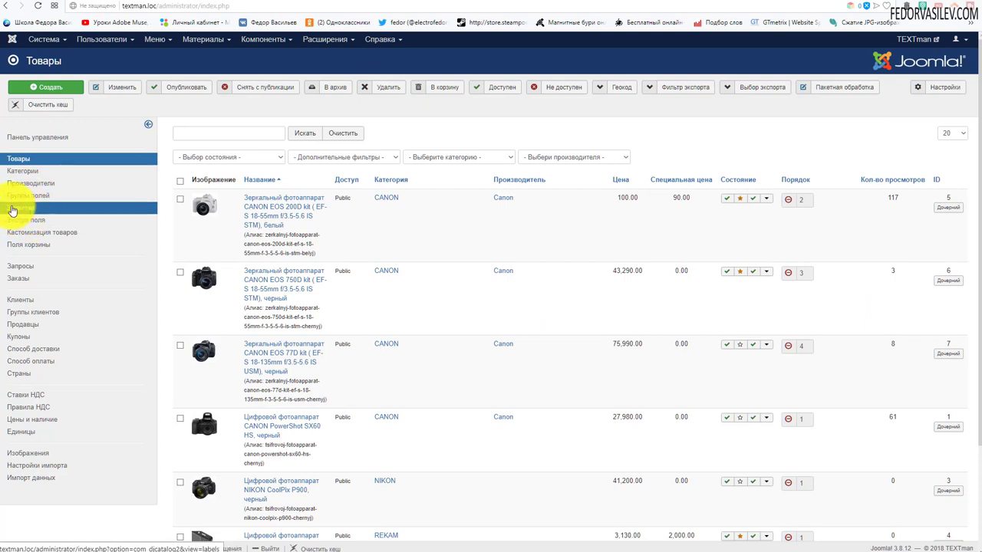
- Start a new label in the Этикетки section and name it демо
left_click(23, 209)
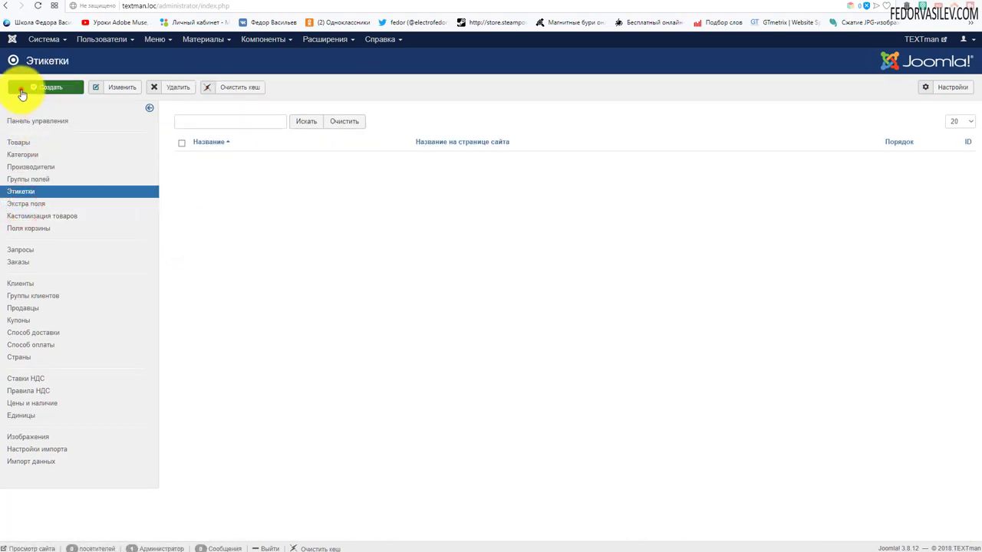
left_click(20, 89)
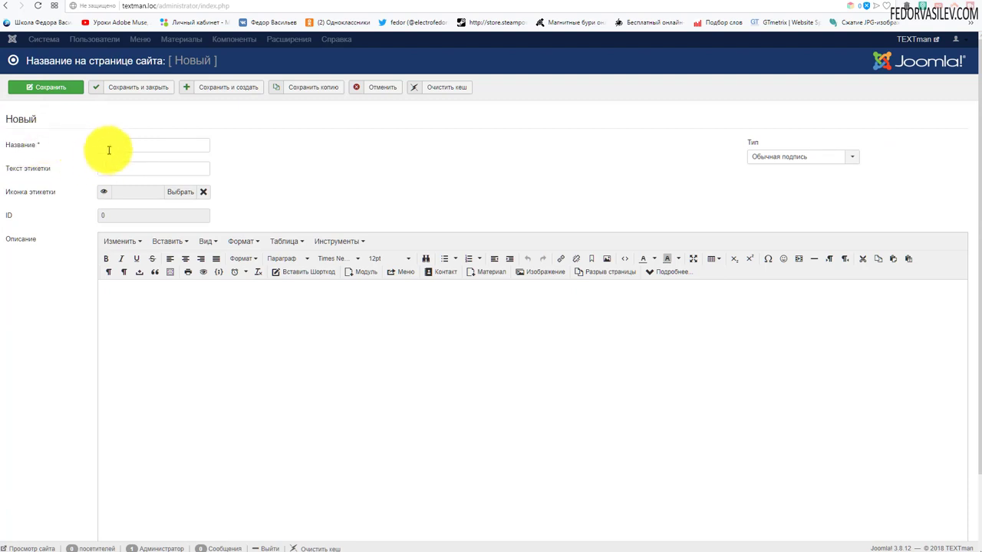
left_click(110, 148)
type("демо")
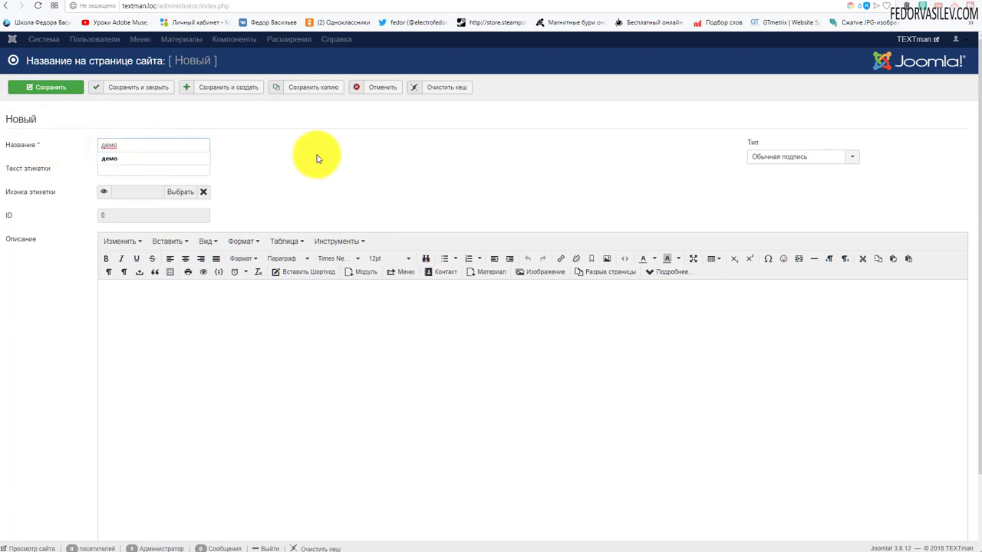
left_click(328, 155)
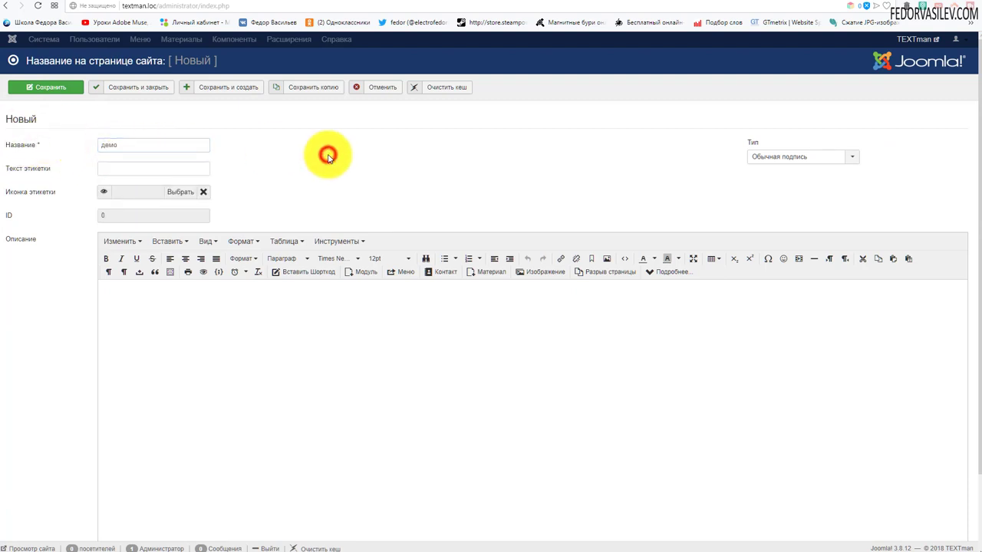
- Set the label's text to текст and its description to описание, then save and close it
left_click(118, 165)
type("те")
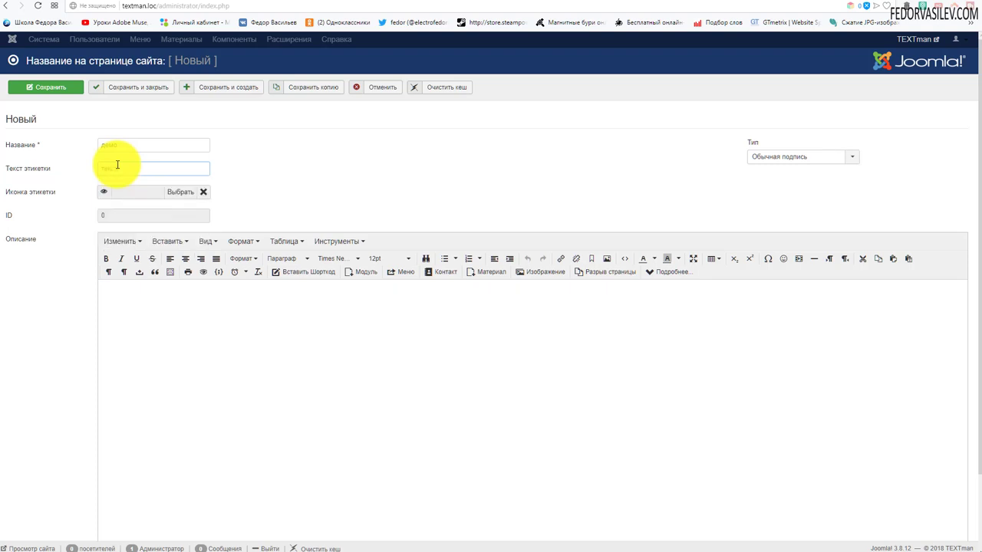
type("кст")
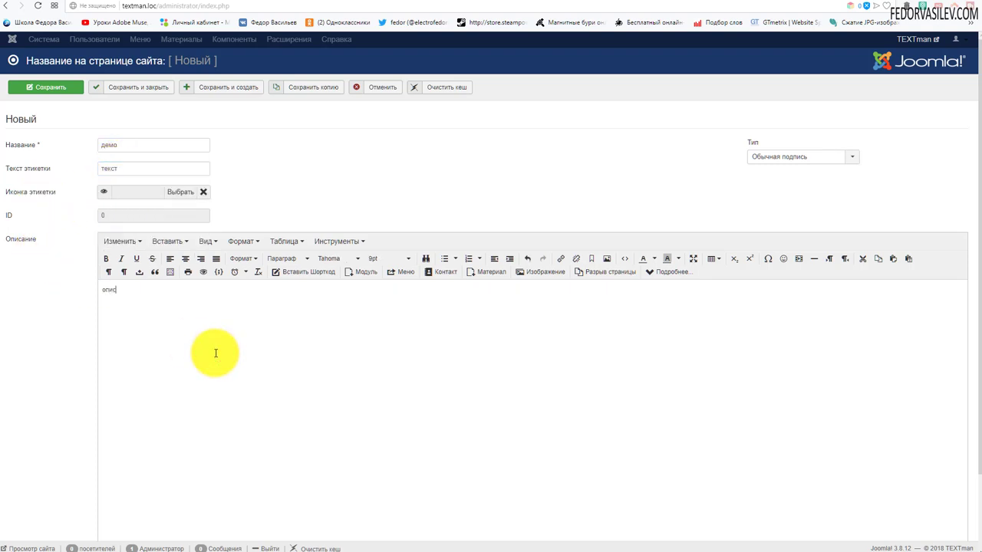
scroll(207, 330, "down", 1)
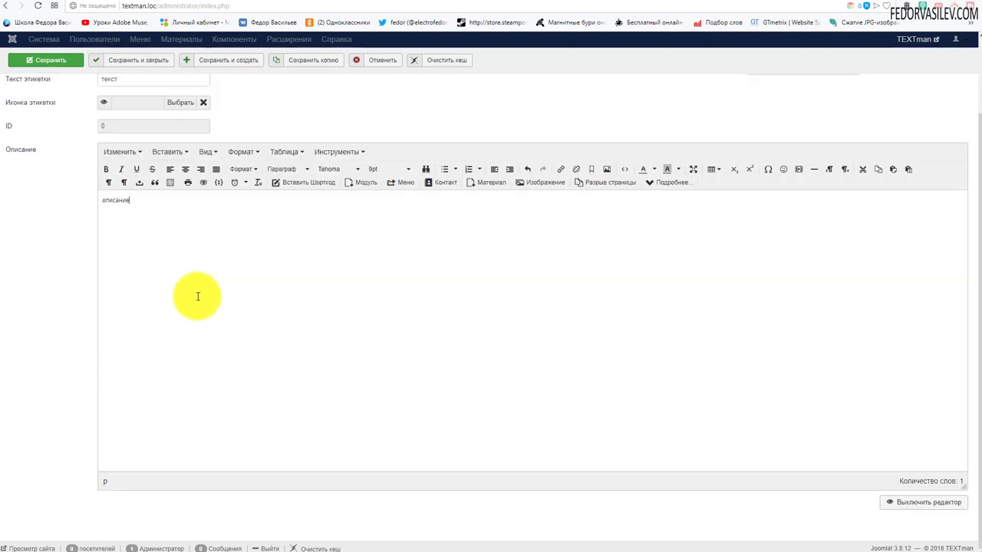
scroll(197, 295, "up", 1)
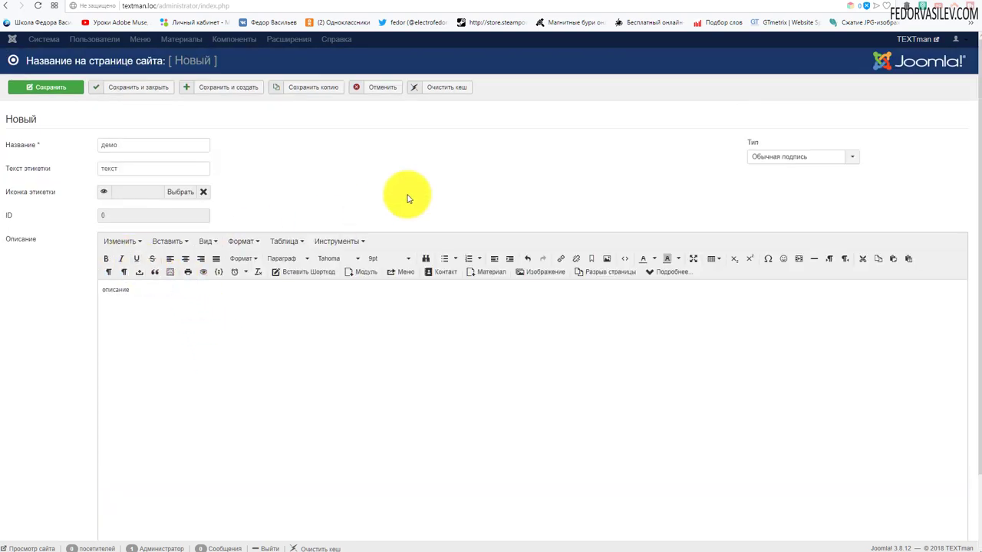
left_click(147, 87)
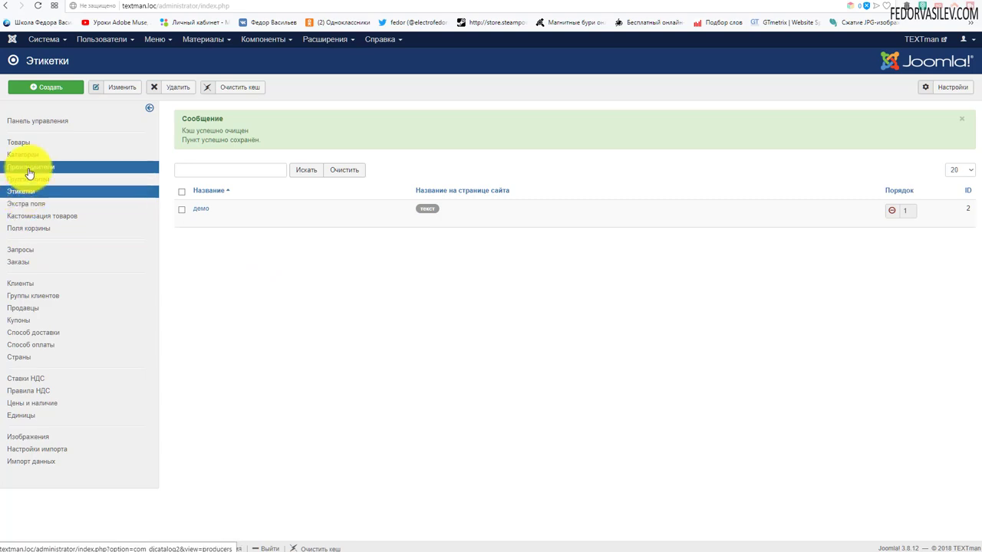
- Open the Canon EOS 200D product for editing and assign the демо label to it under Этикетки
left_click(24, 141)
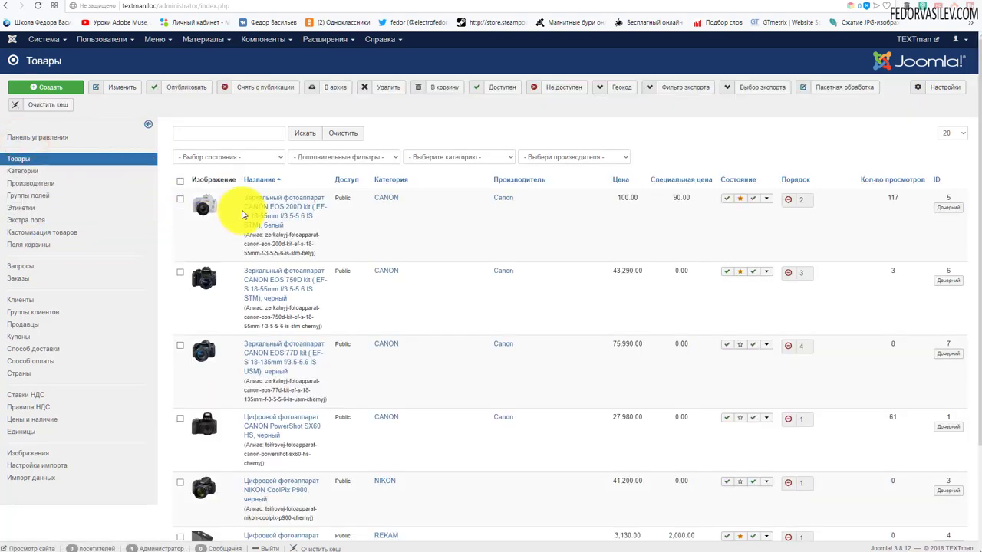
left_click(268, 207)
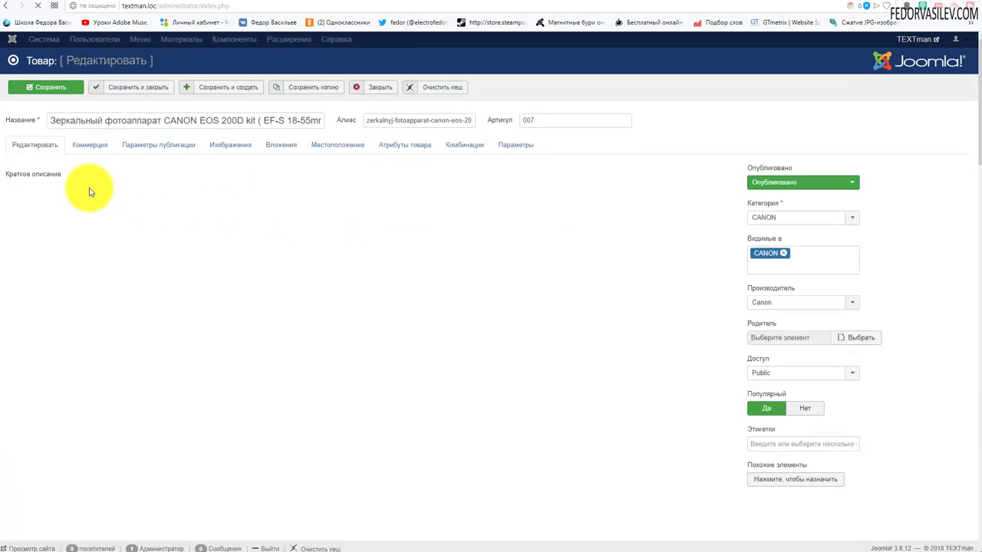
scroll(514, 230, "down", 2)
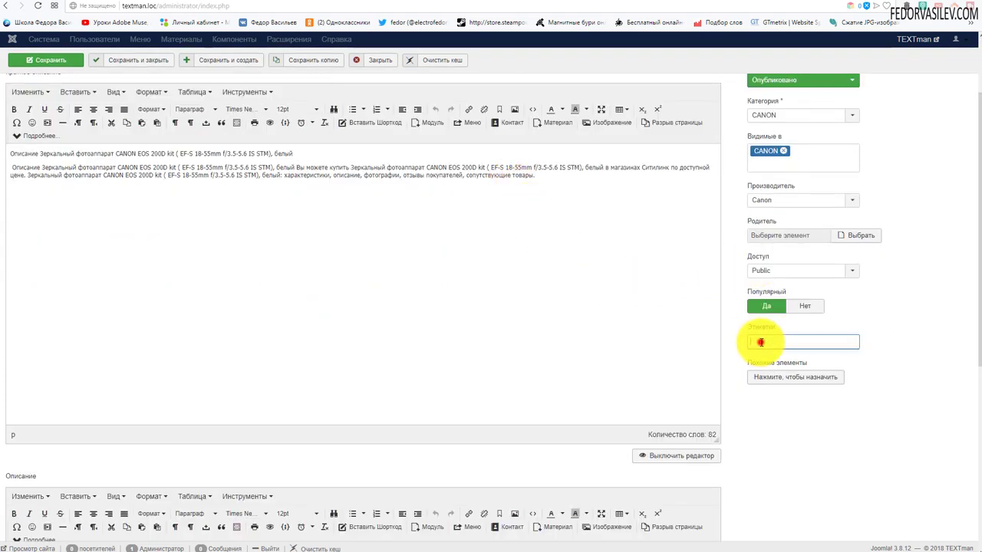
type("ф")
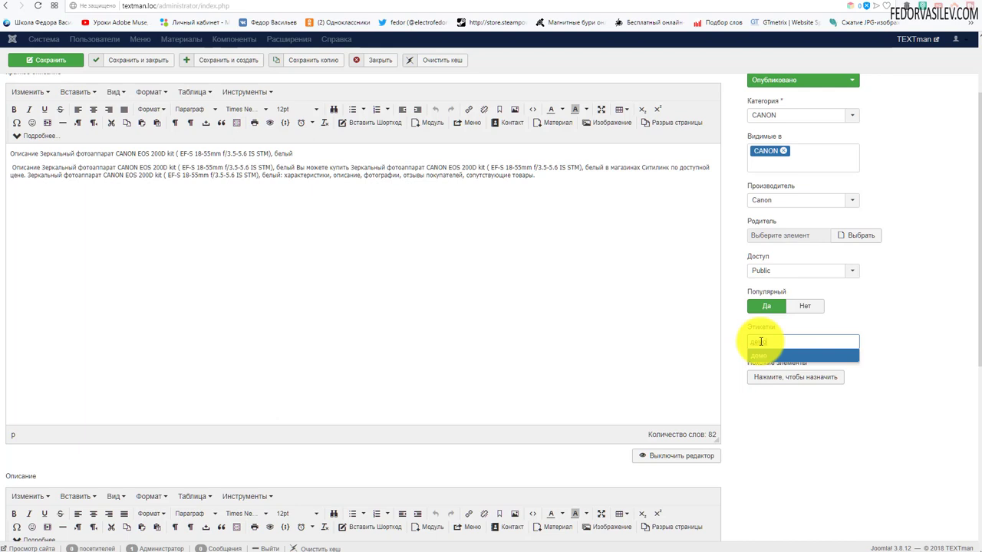
type("емо")
left_click(763, 356)
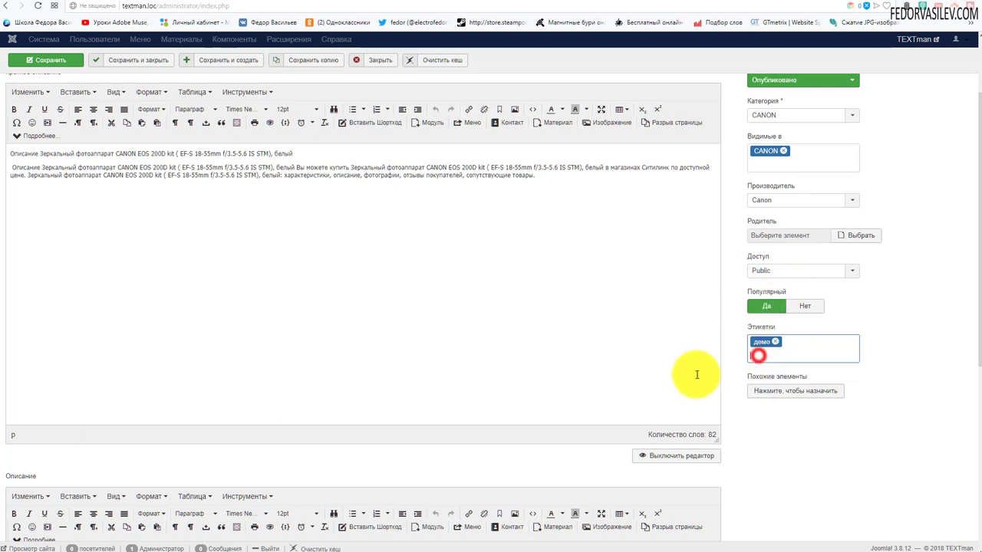
- Remove the демо label from the product's Этикетки and assign it again, repeating this twice
left_click(778, 344)
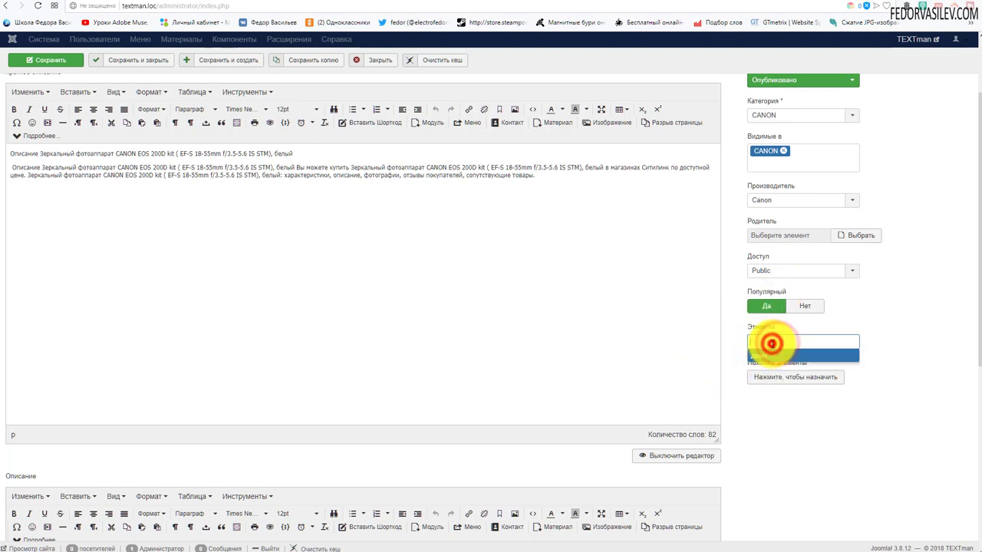
left_click(757, 357)
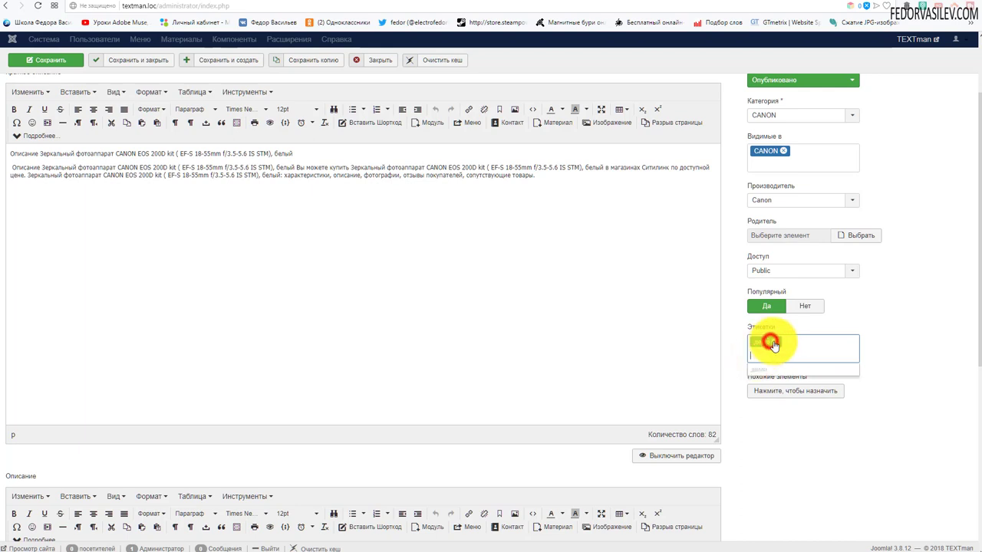
left_click(773, 343)
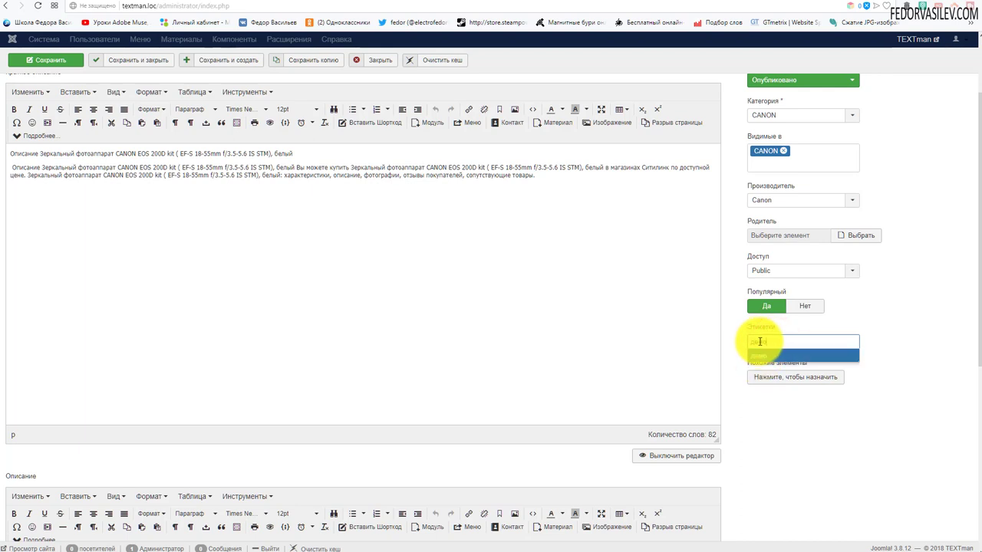
left_click(760, 356)
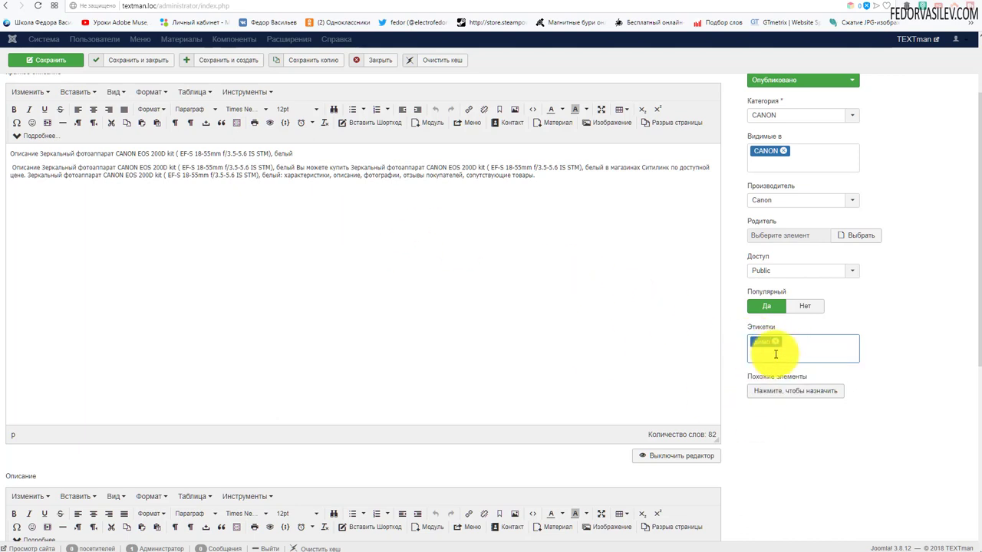
- Save the EOS 200D product and return to its page on the site
scroll(59, 258, "up", 2)
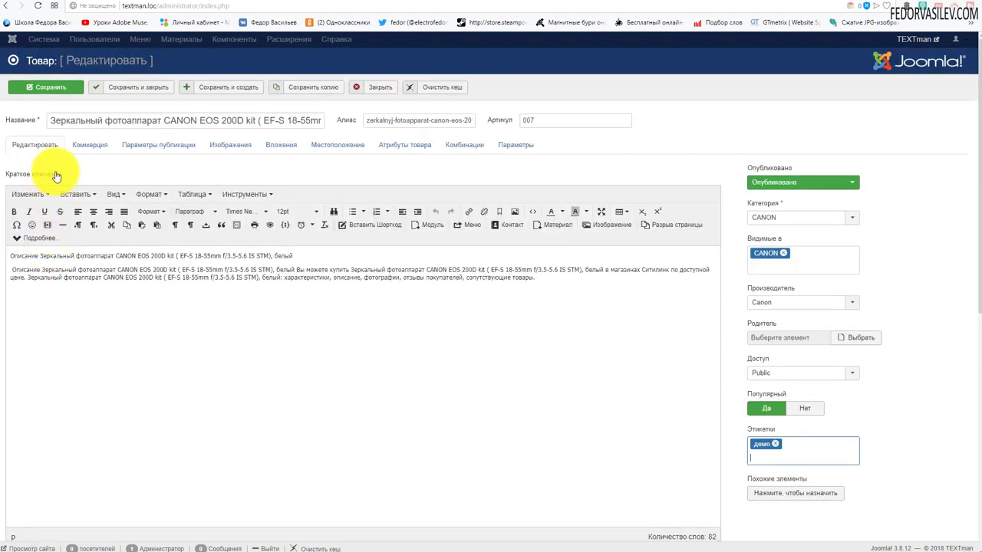
left_click(49, 86)
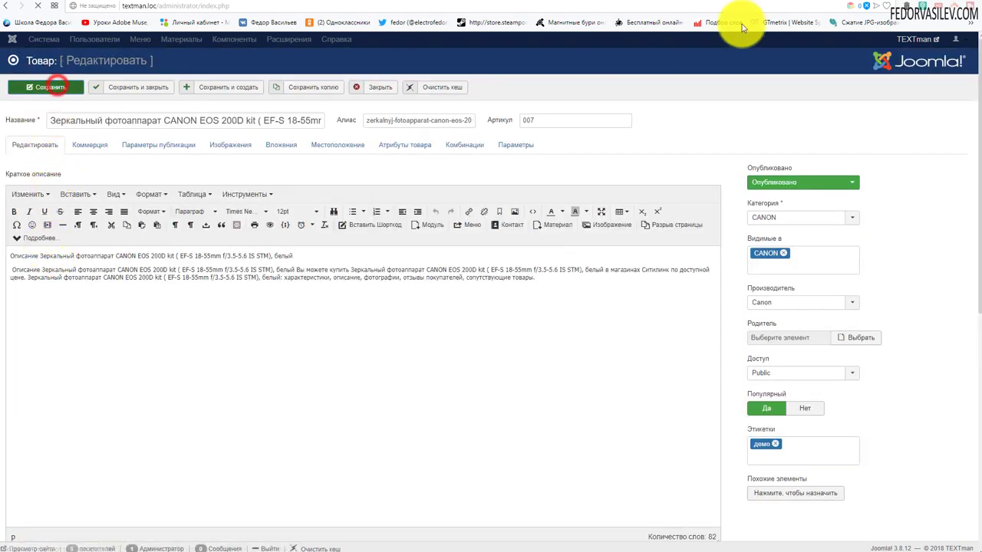
left_click(813, 0)
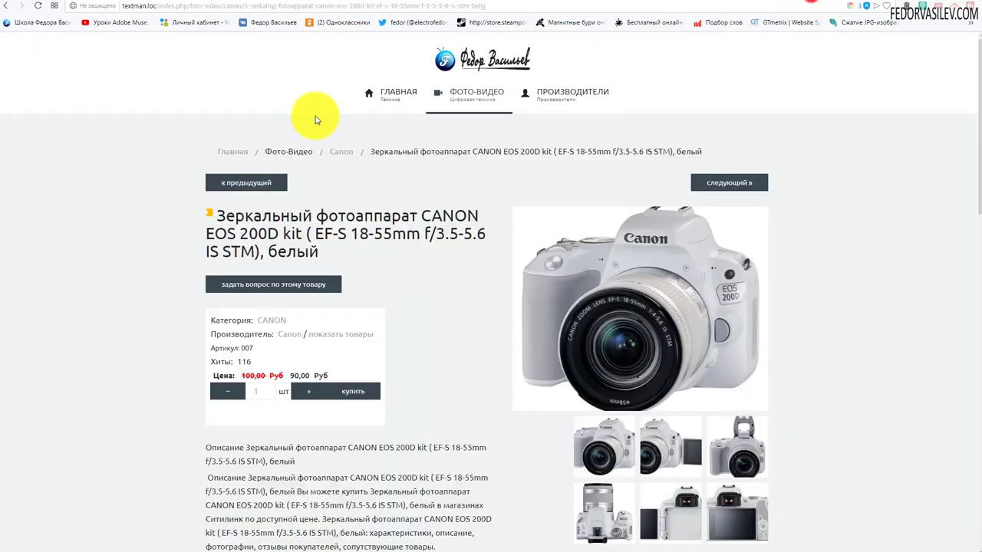
- Reload the EOS 200D product page and examine the label's text and its pop-up description
left_click(40, 7)
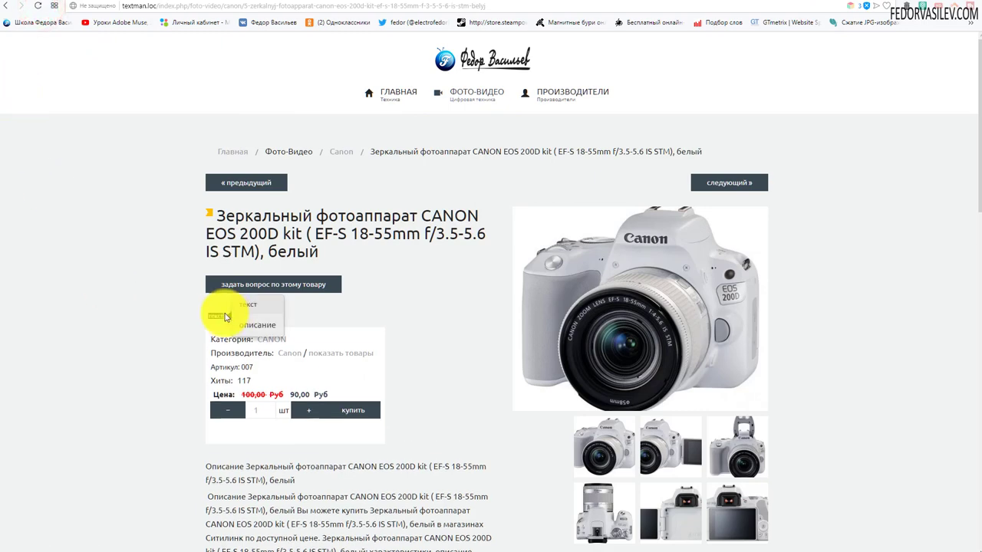
left_click(164, 323)
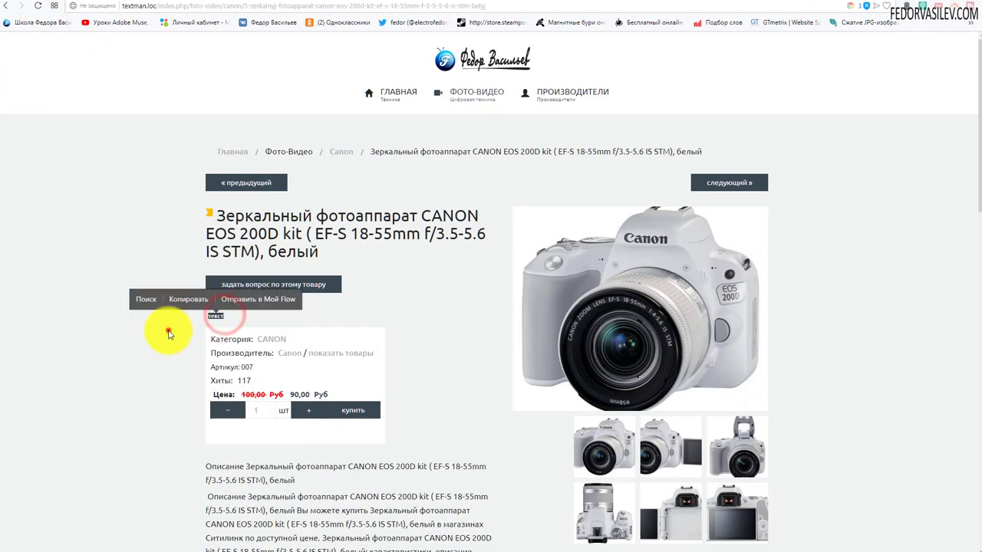
left_click(221, 318)
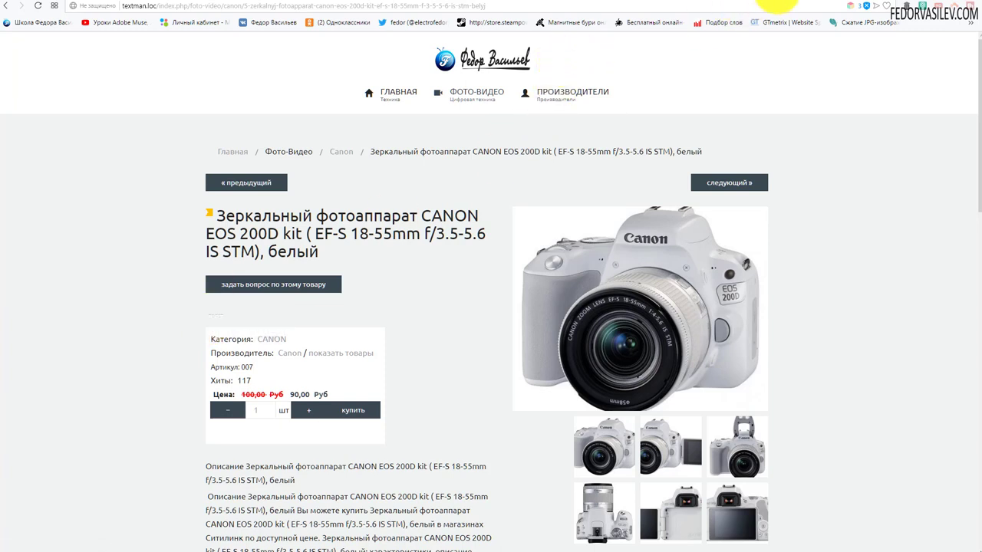
left_click(778, 4)
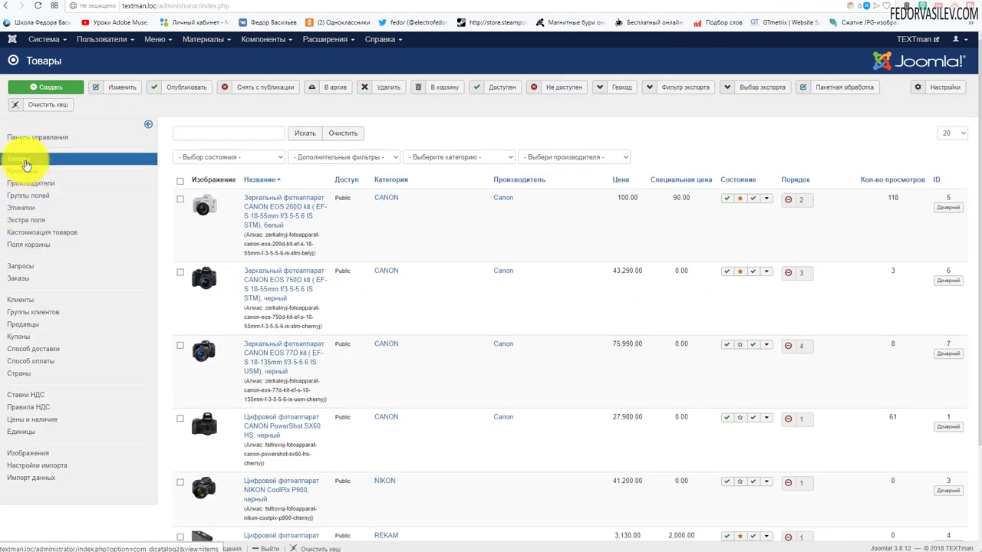
left_click(822, 6)
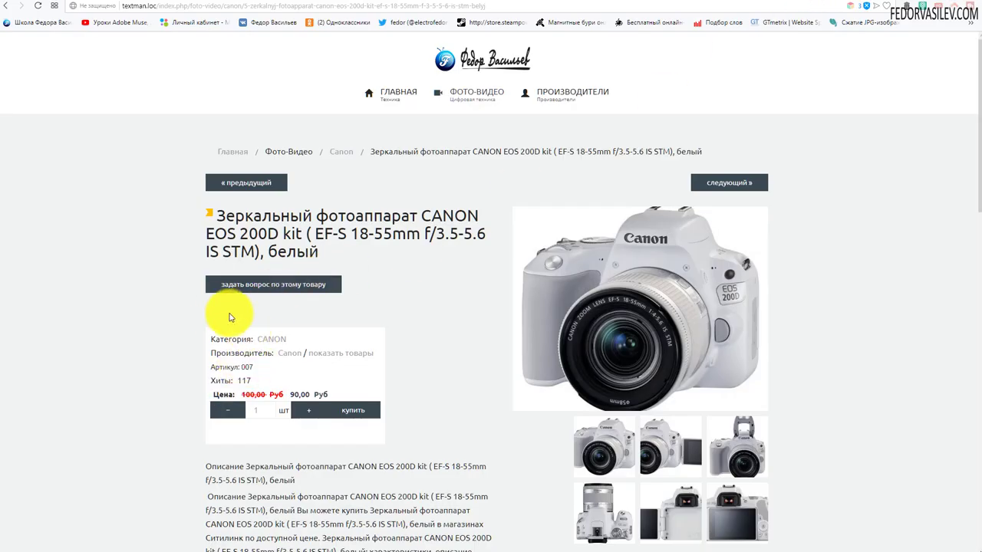
mouse_move(219, 318)
- Open the DJ-Catalog2 settings and review the display options for Список товаров and Страница товара
left_click(757, 6)
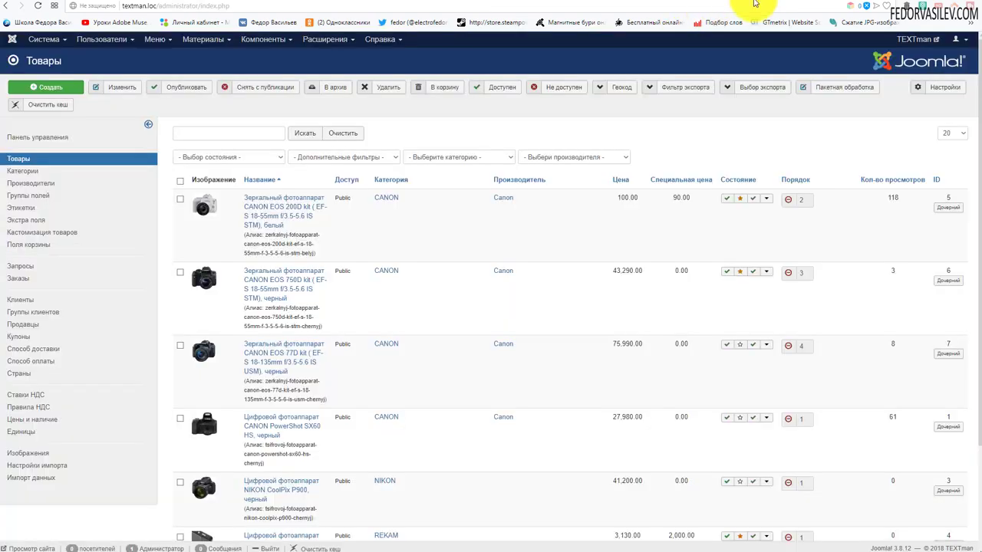
left_click(257, 39)
left_click(265, 55)
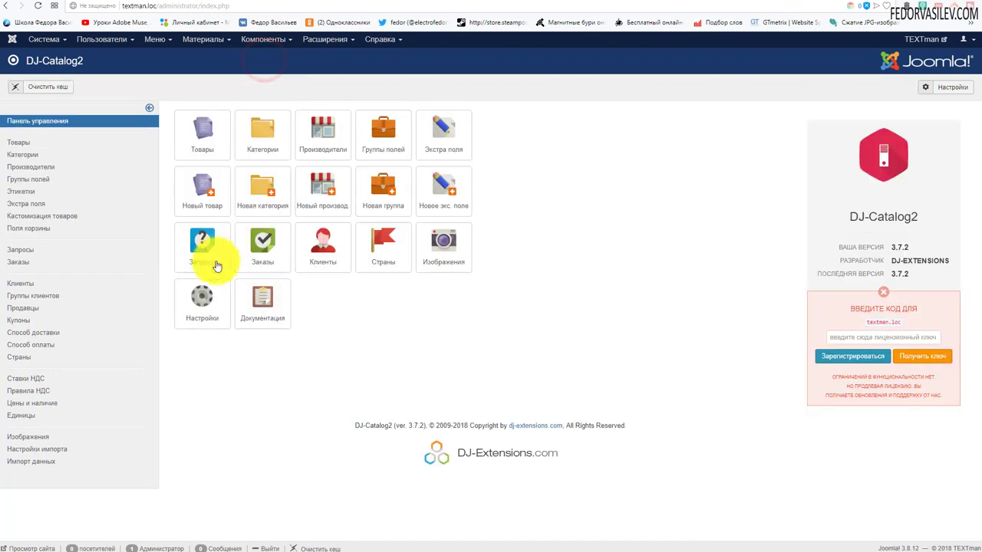
left_click(197, 301)
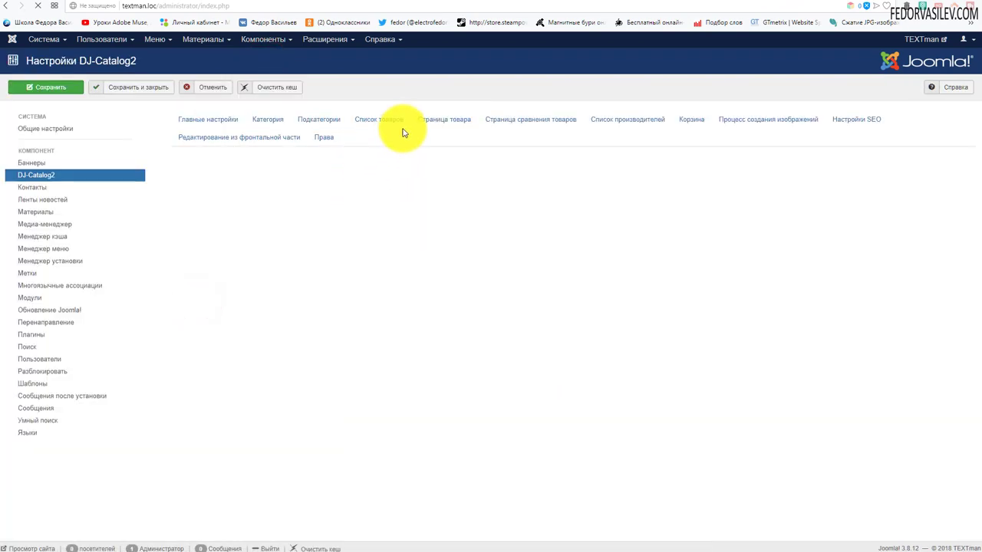
left_click(391, 127)
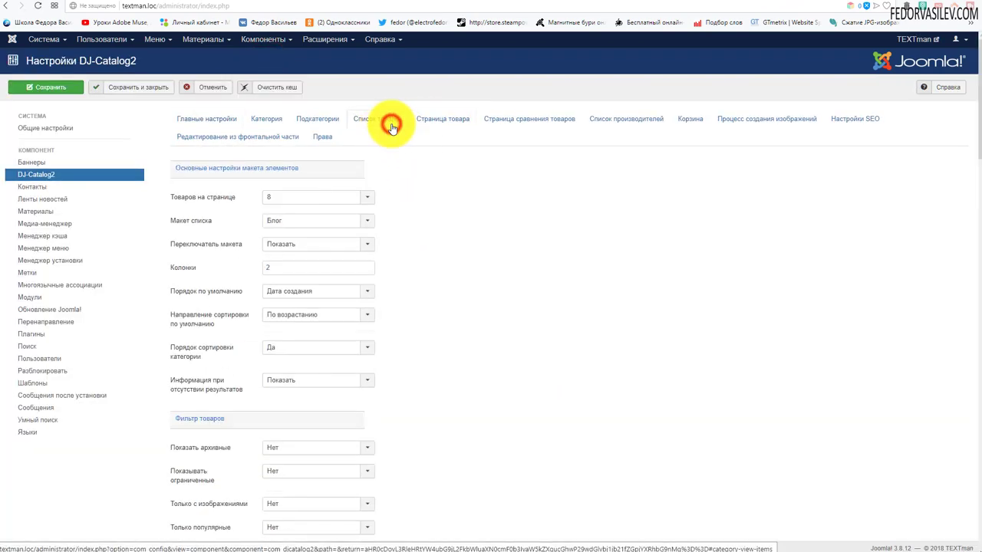
left_click(422, 127)
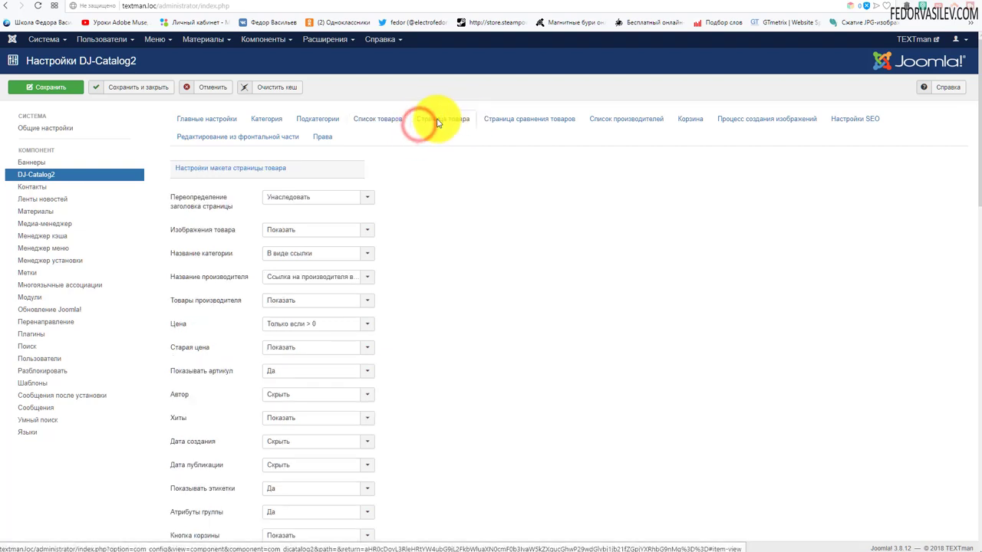
mouse_move(215, 203)
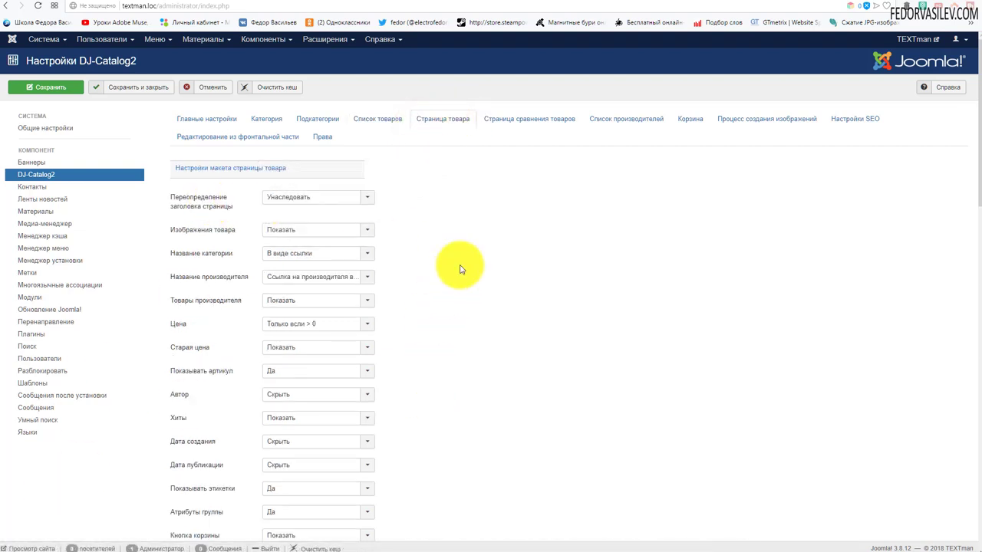
left_click(397, 123)
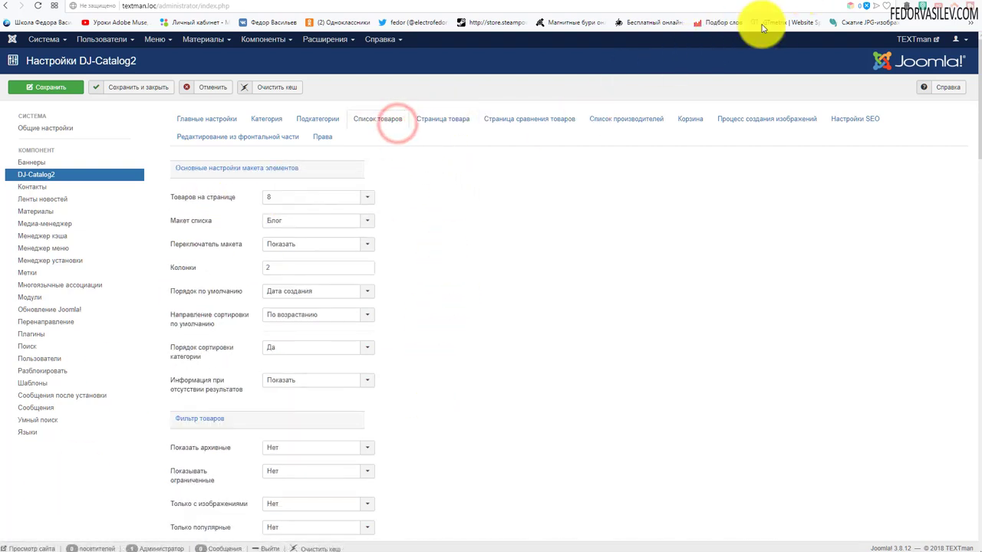
- Open the Canon category on the site and compare the EOS 200D label in the product list and on the product page
left_click(808, 0)
left_click(346, 151)
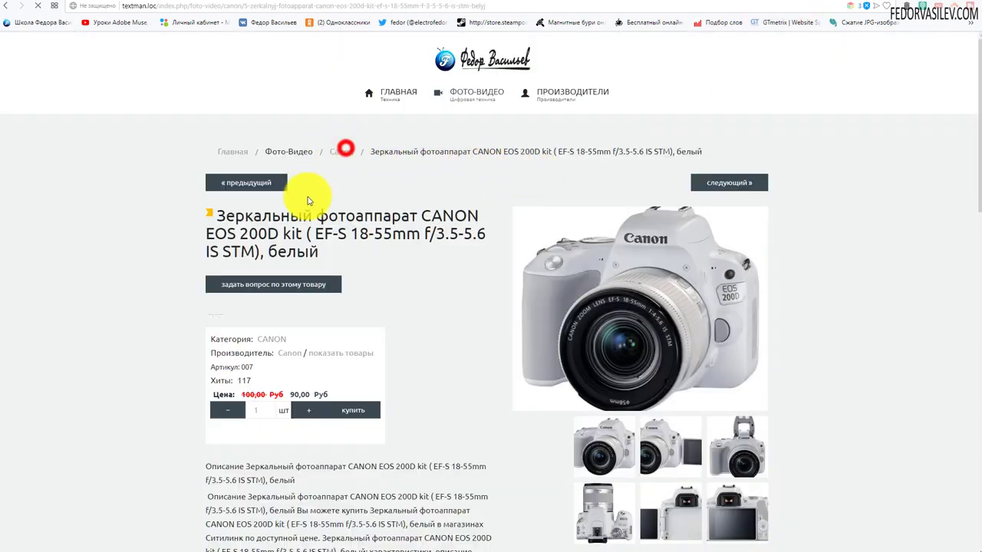
scroll(317, 180, "down", 8)
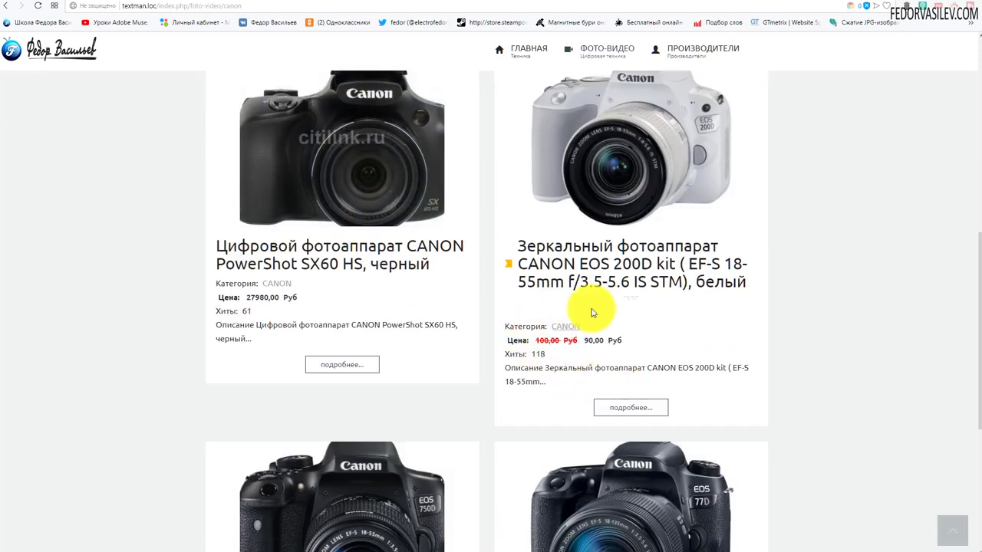
left_click(639, 409)
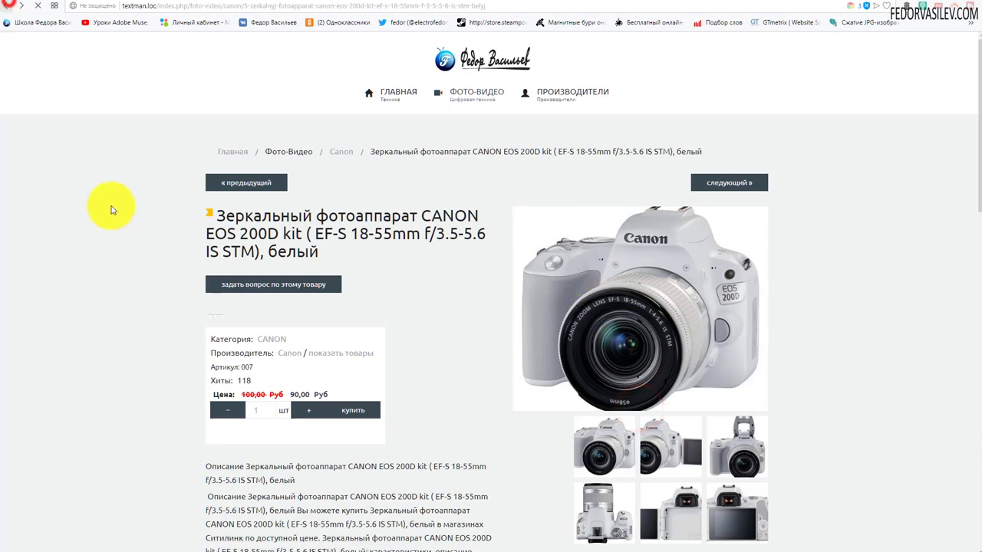
key("alt+Left")
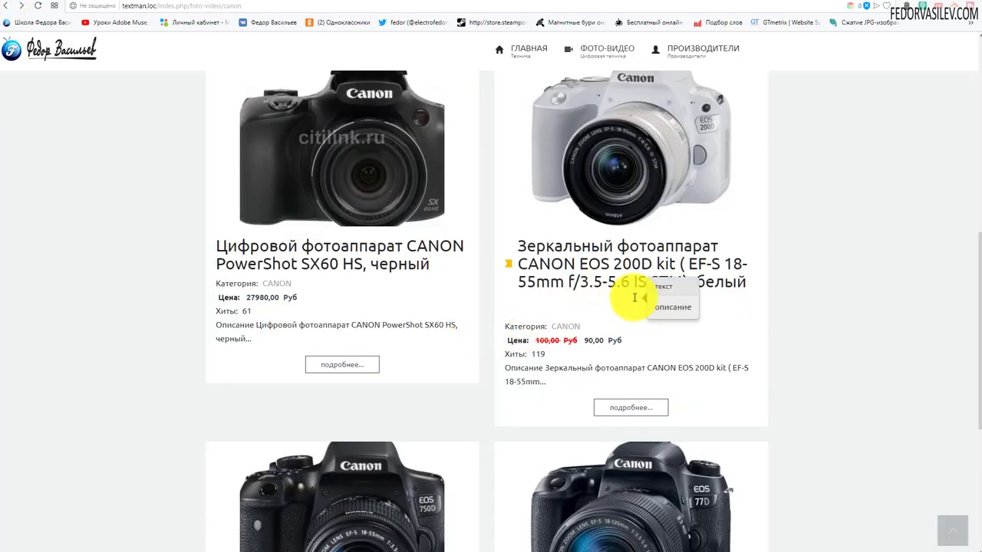
left_click(621, 311)
left_click(620, 319)
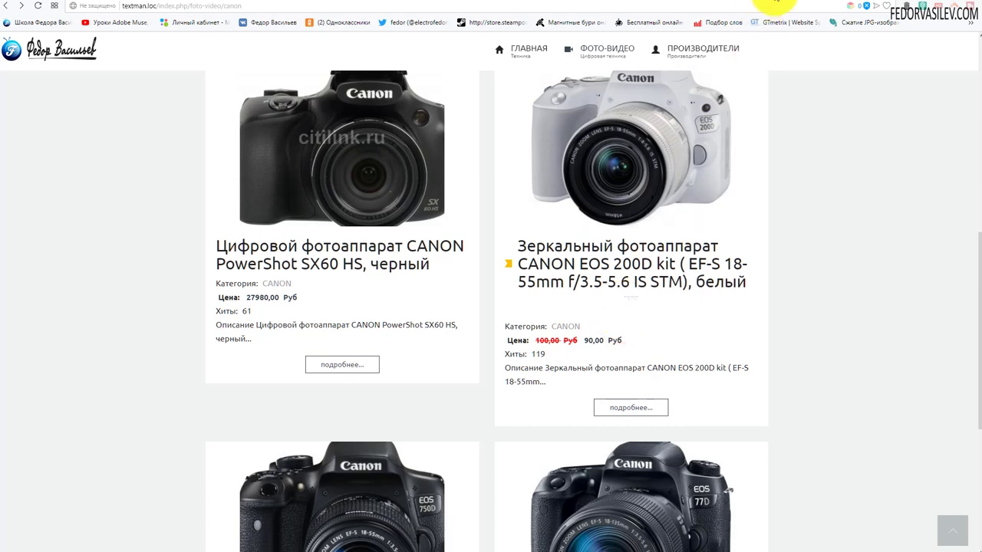
- Leave the DJ-Catalog2 settings without saving and open the демо label under Этикетки for editing
left_click(775, 3)
left_click(201, 87)
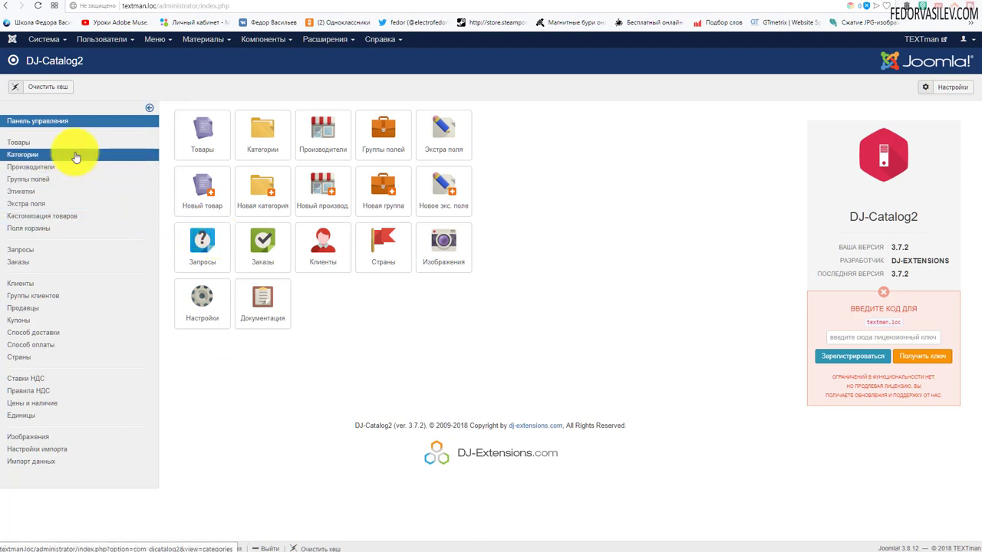
left_click(46, 193)
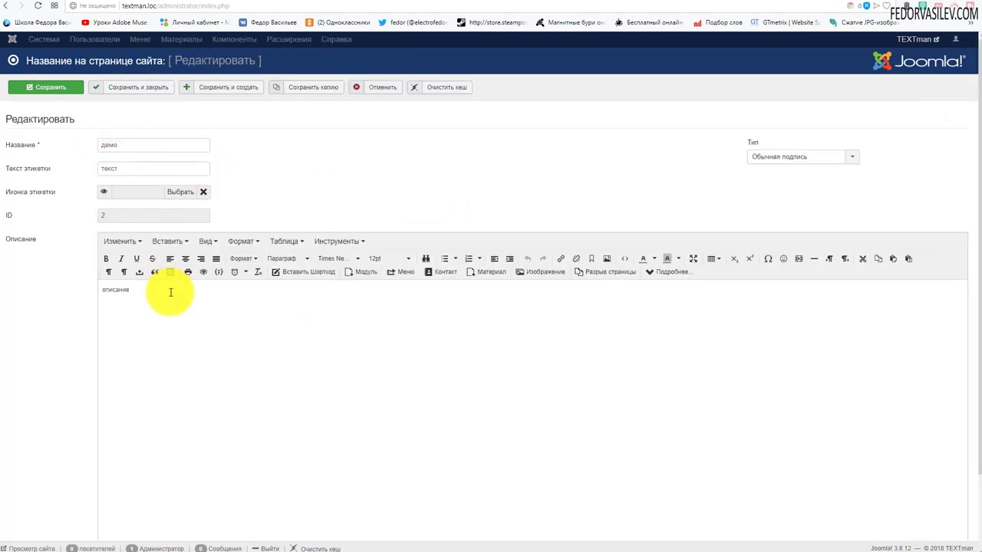
- Compare the label's pop-up on the EOS 200D page with the Описание text in the label editor
left_click(802, 7)
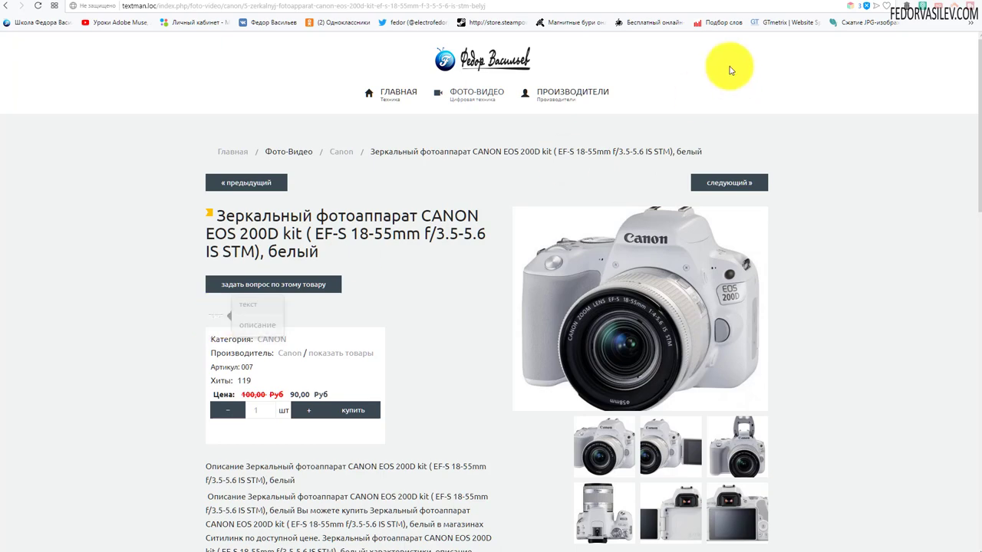
left_click(777, 9)
left_click_drag(256, 306, 22, 285)
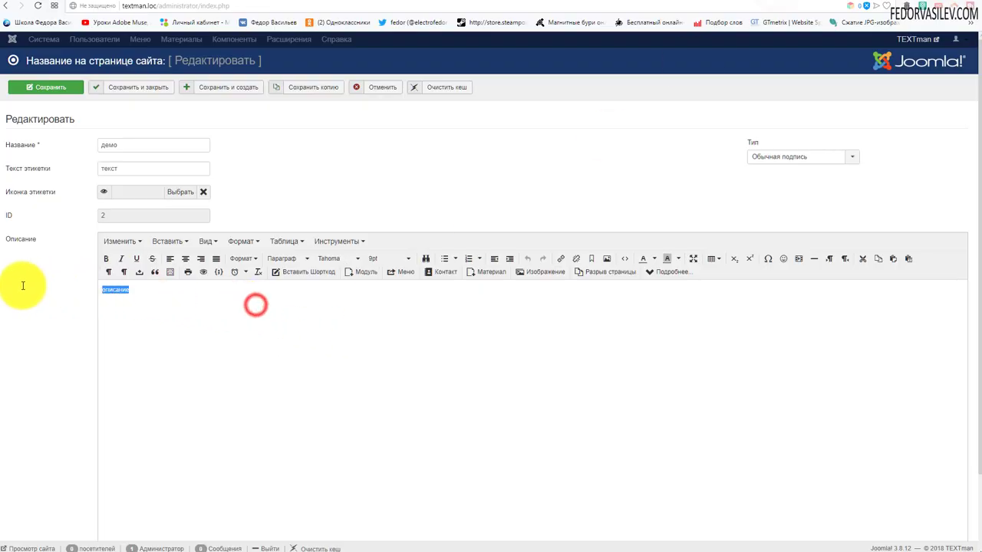
left_click(687, 192)
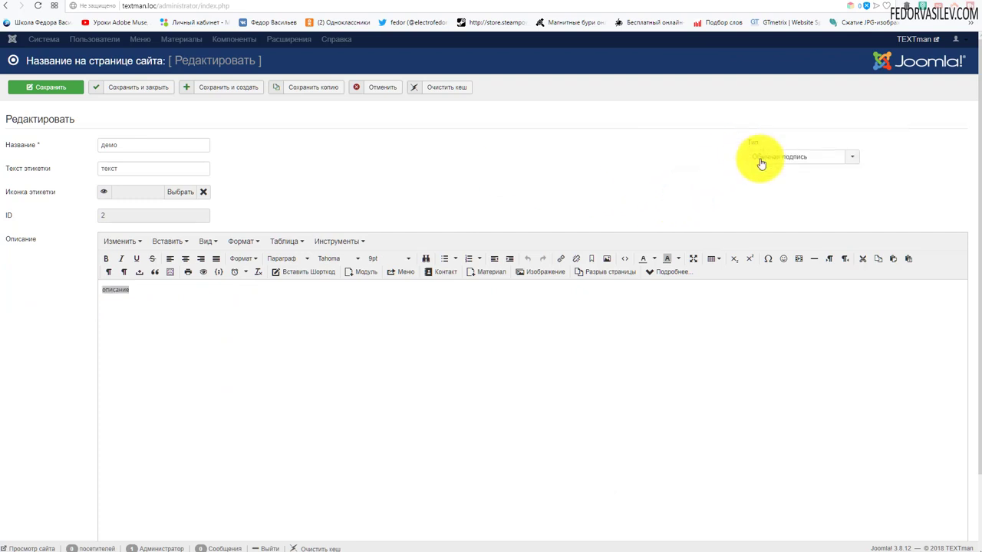
- Change the демо label's Тип to Ссылка and keep Внешний URL as the link type
left_click(761, 161)
left_click(753, 184)
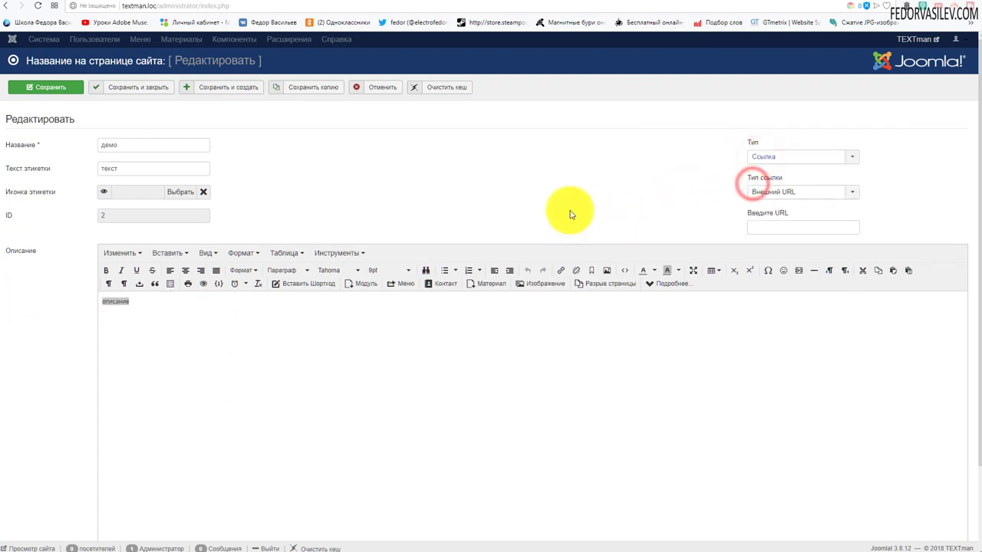
left_click(783, 193)
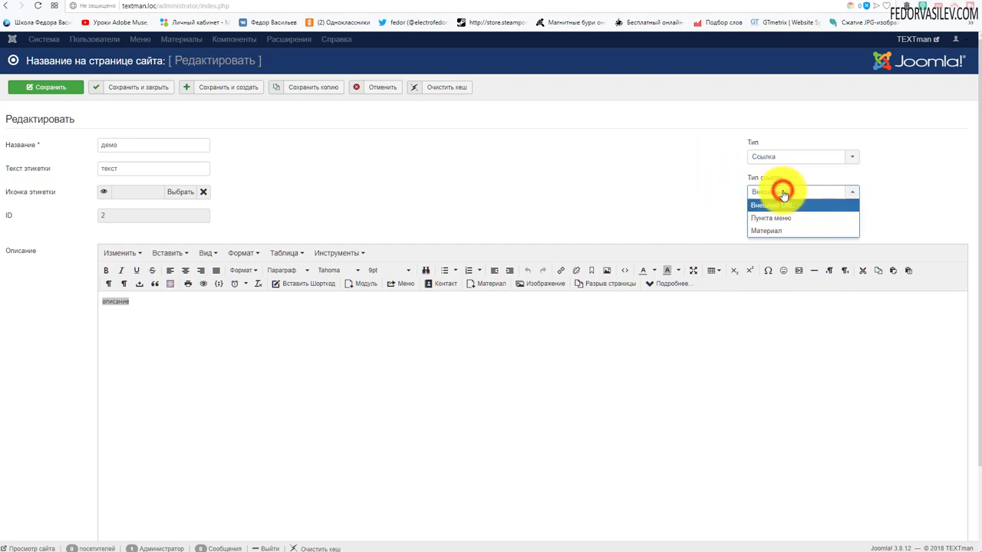
left_click(692, 203)
left_click(752, 227)
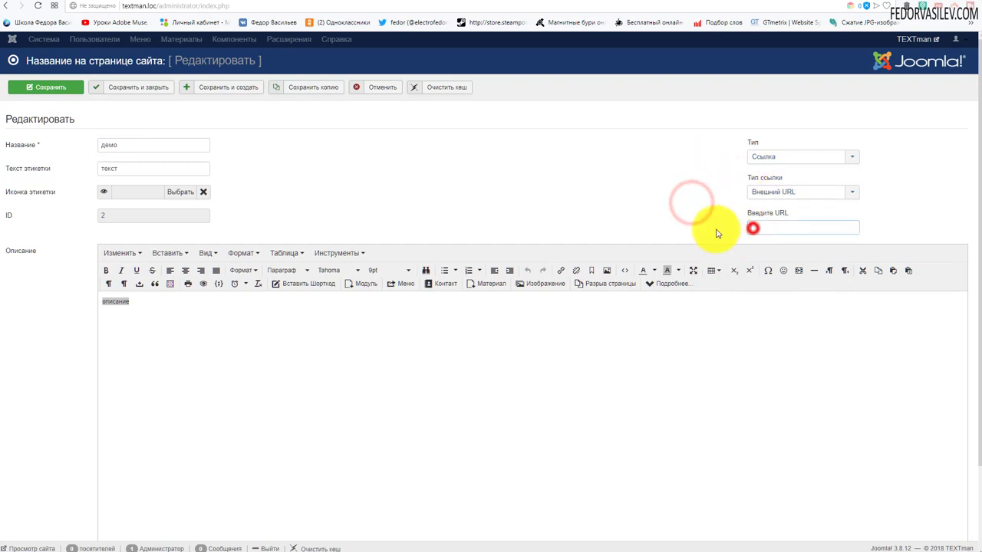
left_click(815, 3)
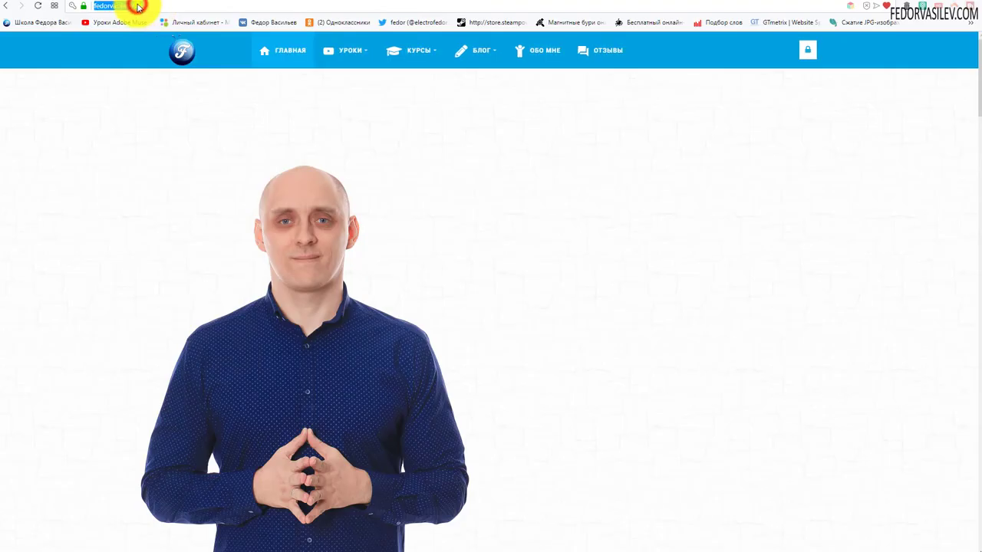
right_click(138, 6)
left_click(158, 38)
left_click(843, 4)
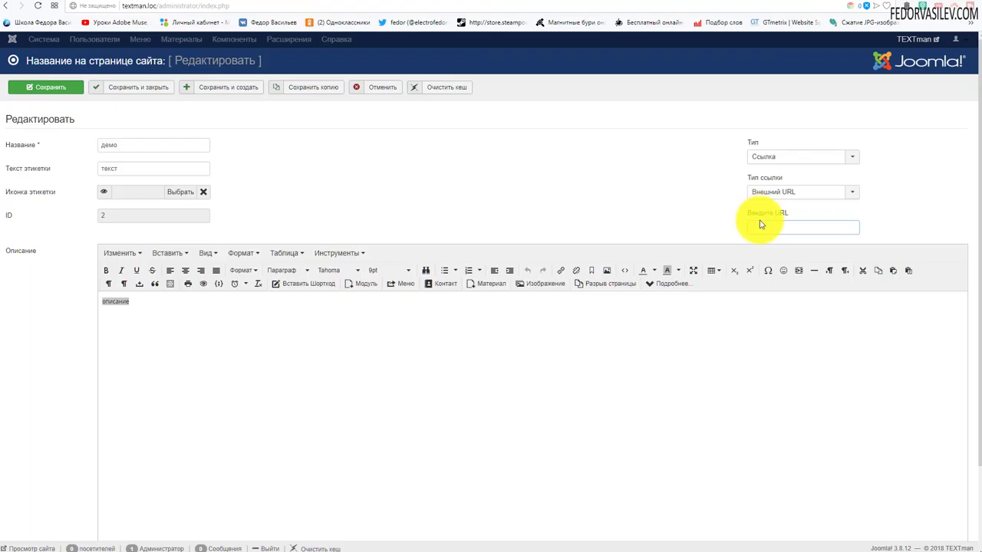
right_click(757, 223)
left_click(769, 290)
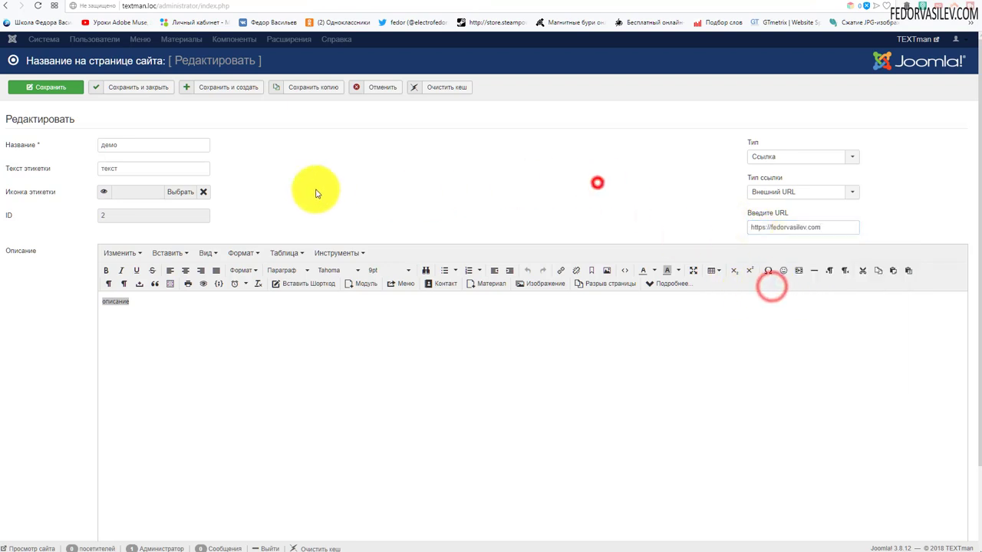
- Choose the Canon logo image as the демо label's icon and save the label
left_click(177, 195)
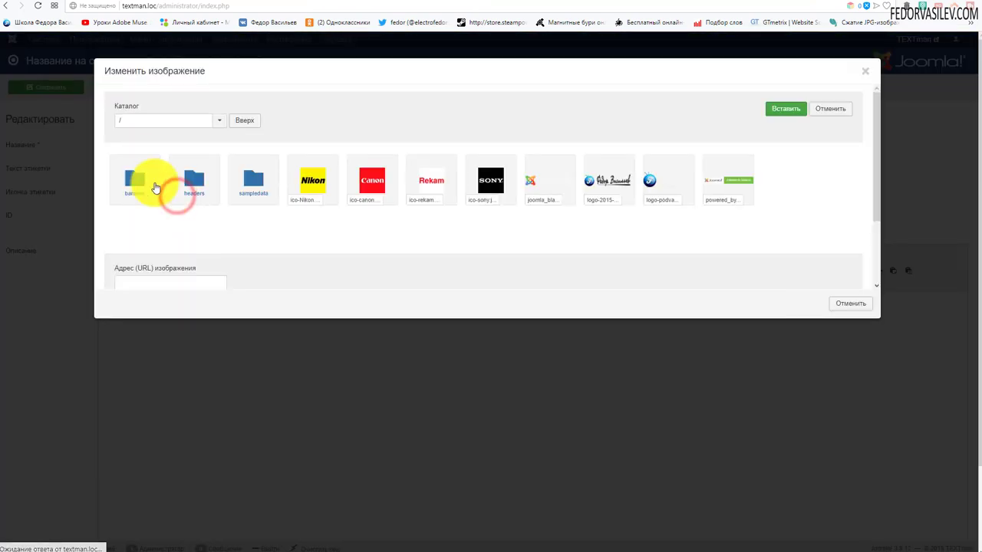
left_click(369, 183)
left_click(781, 108)
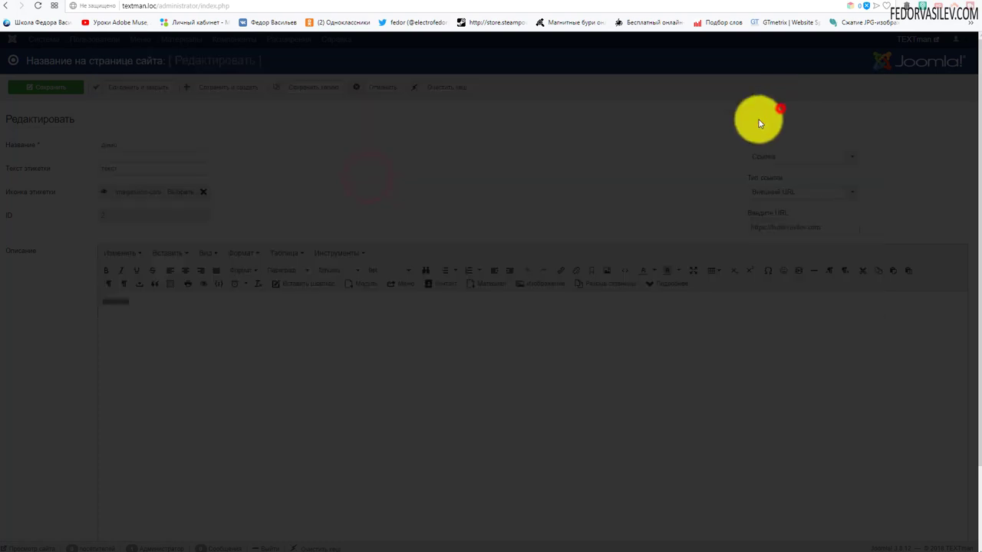
left_click(74, 91)
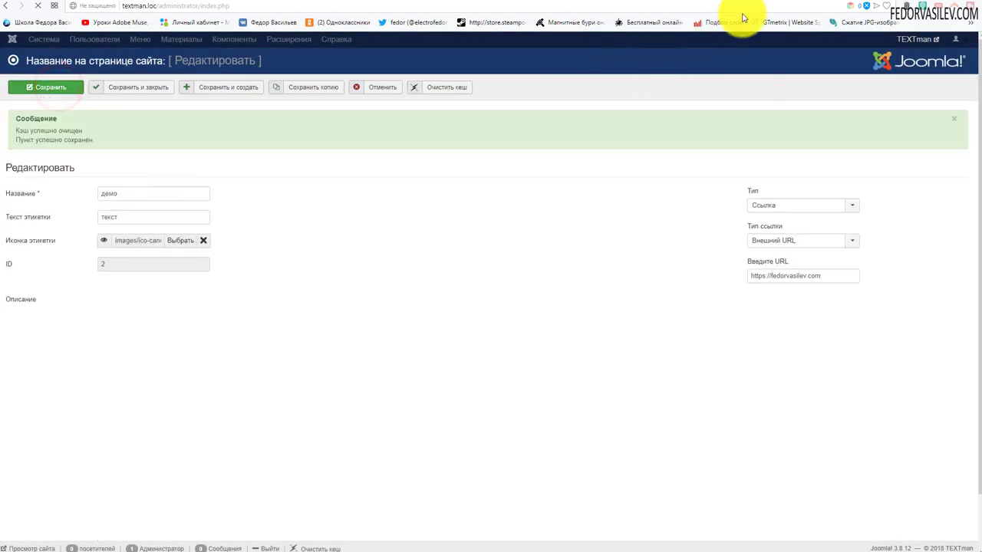
- Reload the EOS 200D product page, test the label's link and pop-up, and return to the product page
left_click(797, 3)
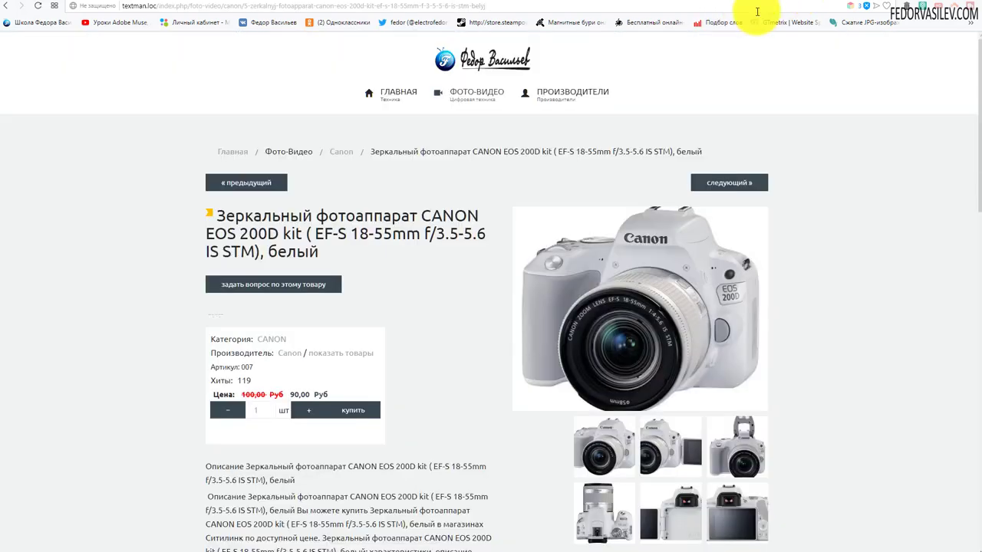
left_click(39, 8)
mouse_move(223, 321)
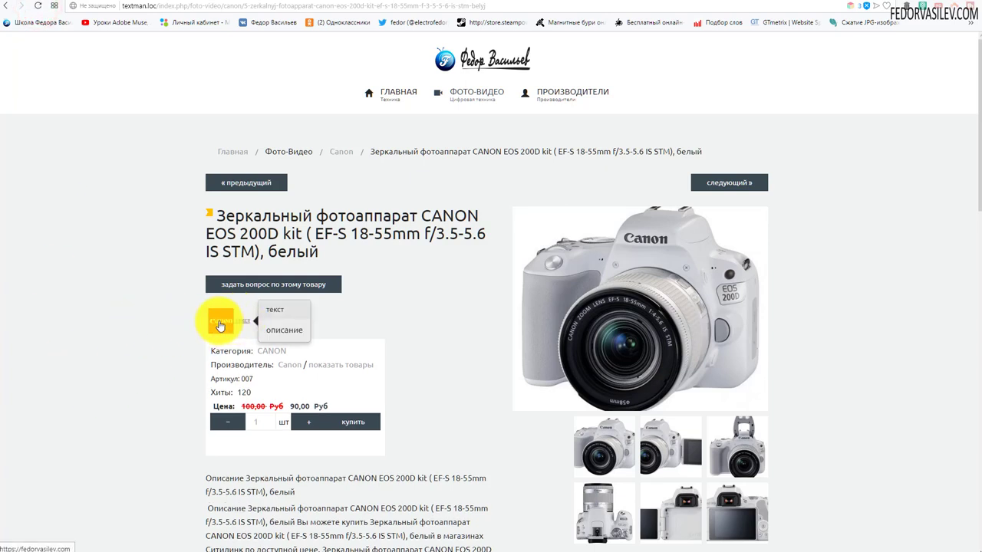
left_click(219, 325)
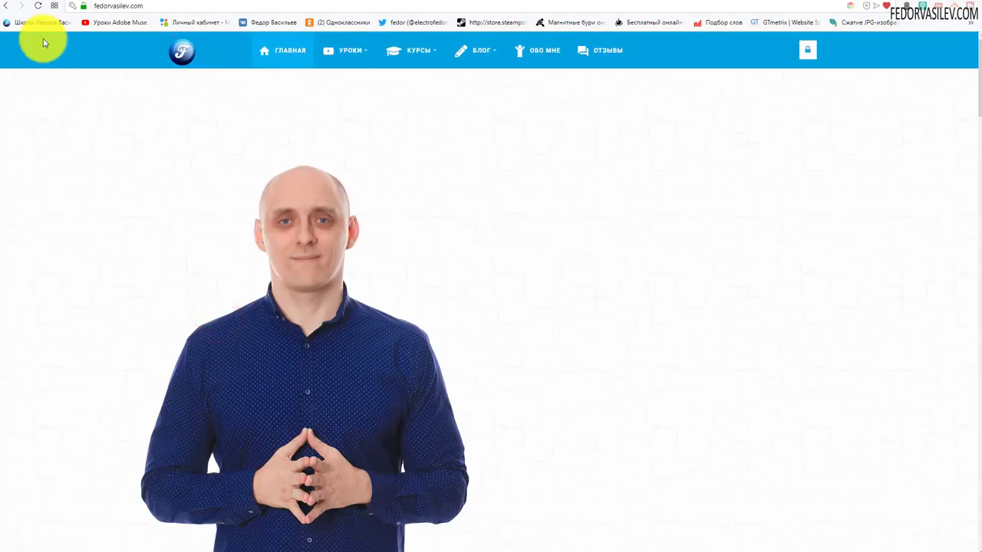
left_click(783, 3)
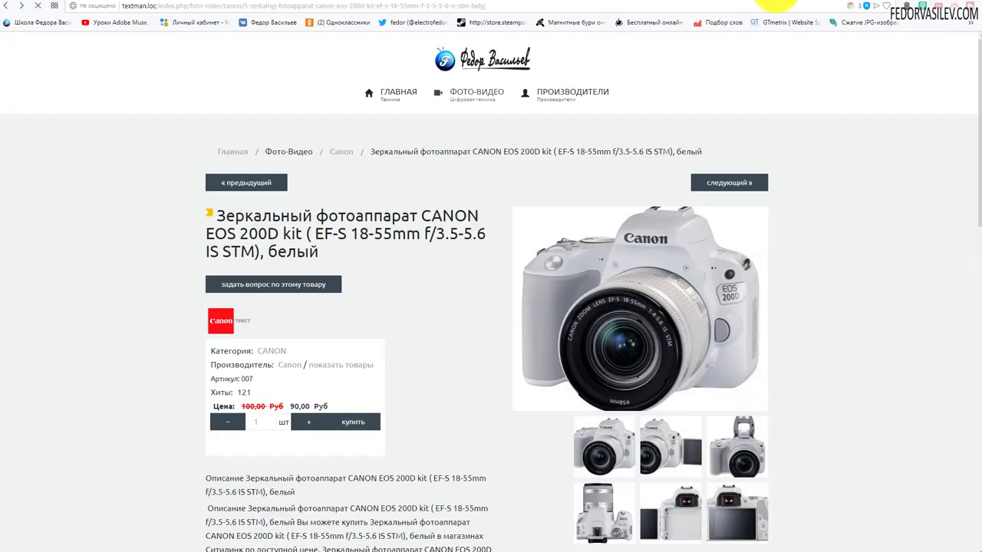
- Set the демо label's link type to Пункта меню and look through the menu items it can link to
left_click(782, 3)
left_click(781, 240)
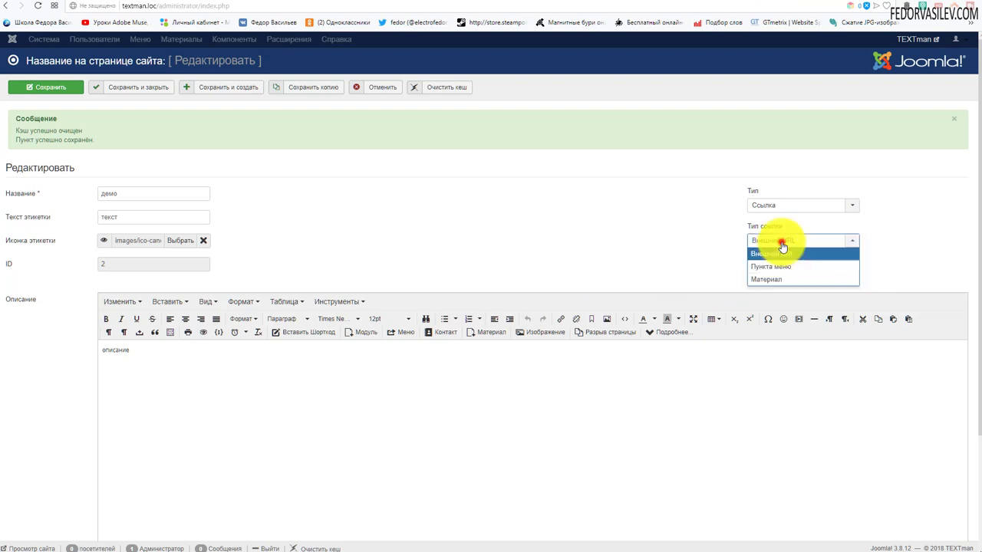
left_click(779, 267)
left_click(777, 275)
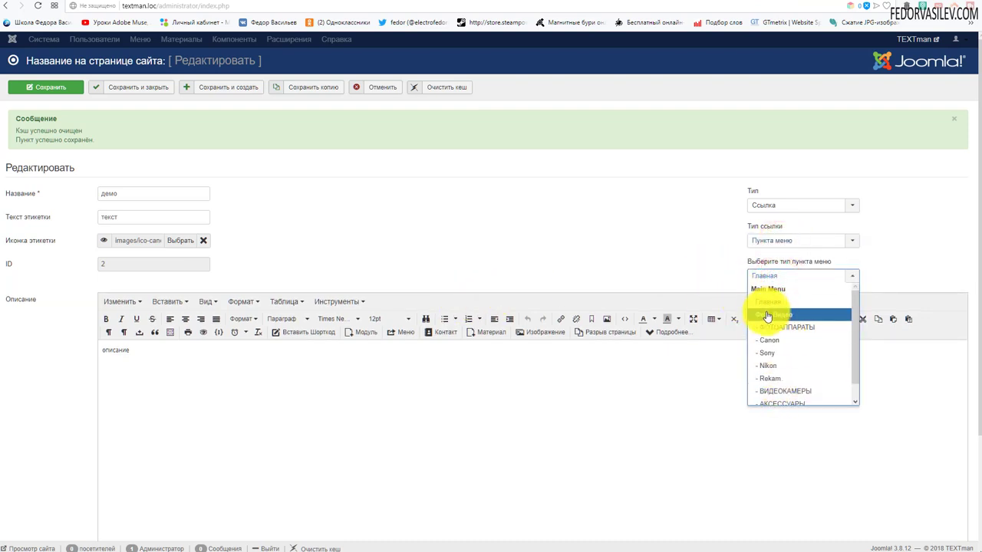
left_click(664, 258)
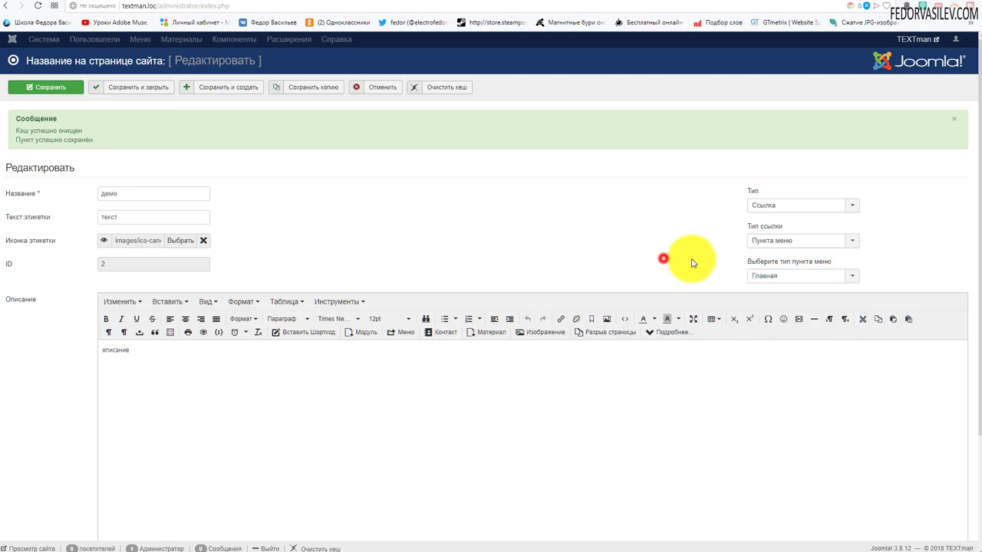
- Set the label's link type to Материал, then view and close the article selection dialog
left_click(764, 244)
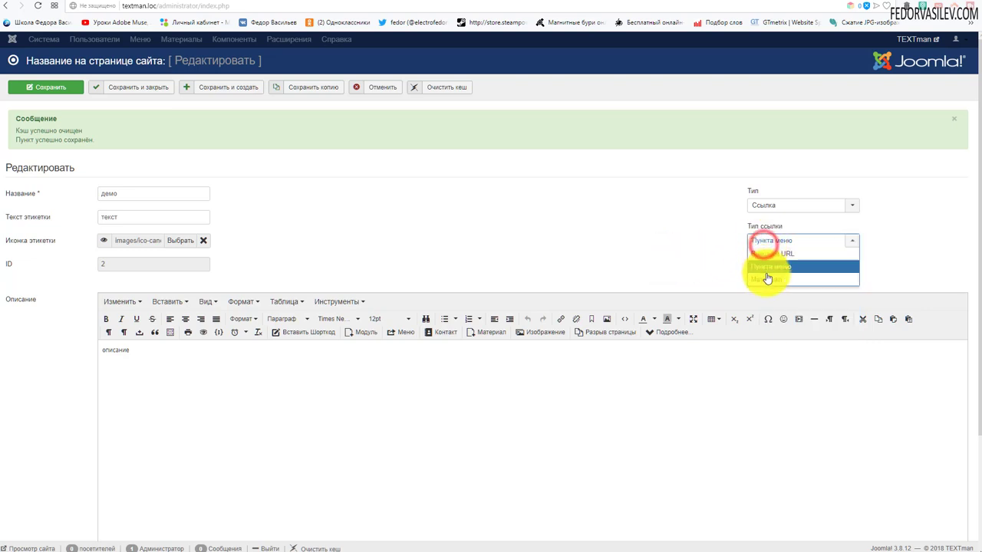
left_click(765, 281)
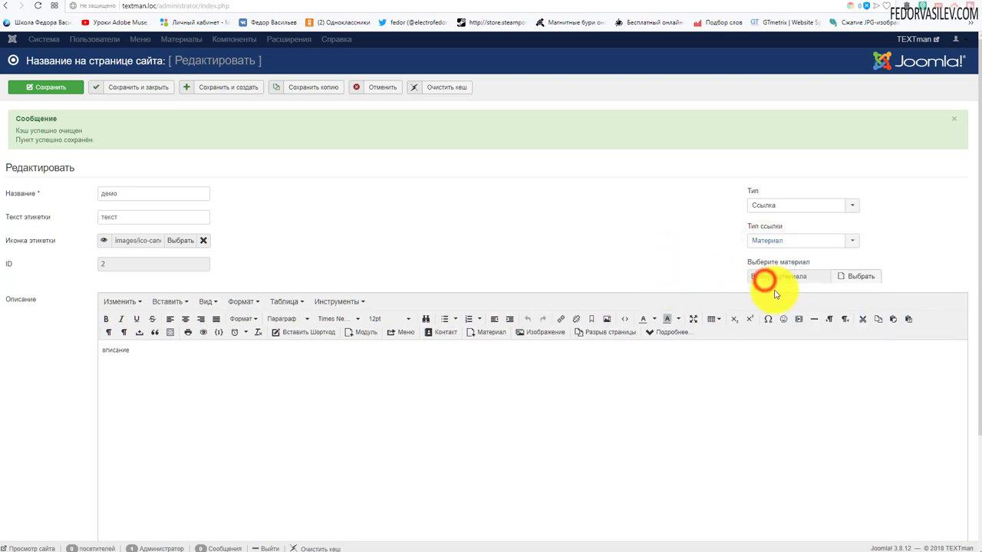
left_click(853, 276)
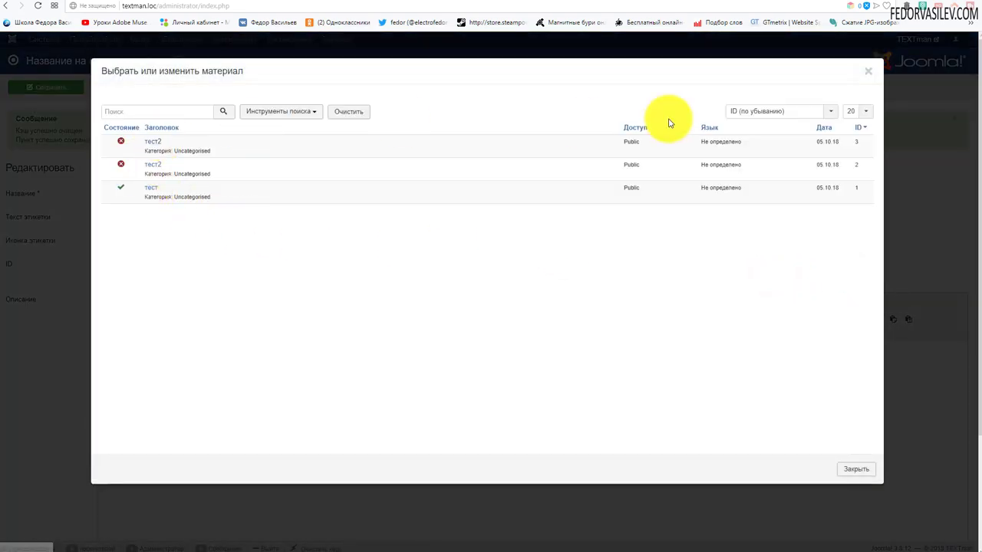
left_click(868, 73)
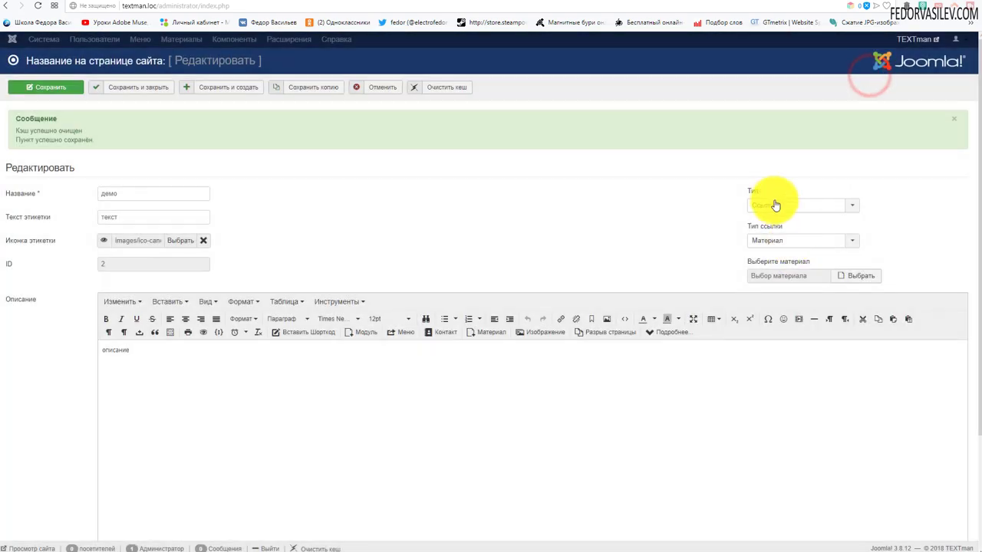
- Change the label's Тип to Обычная подпись and compare its description with the label on the product page
left_click(773, 204)
left_click(777, 218)
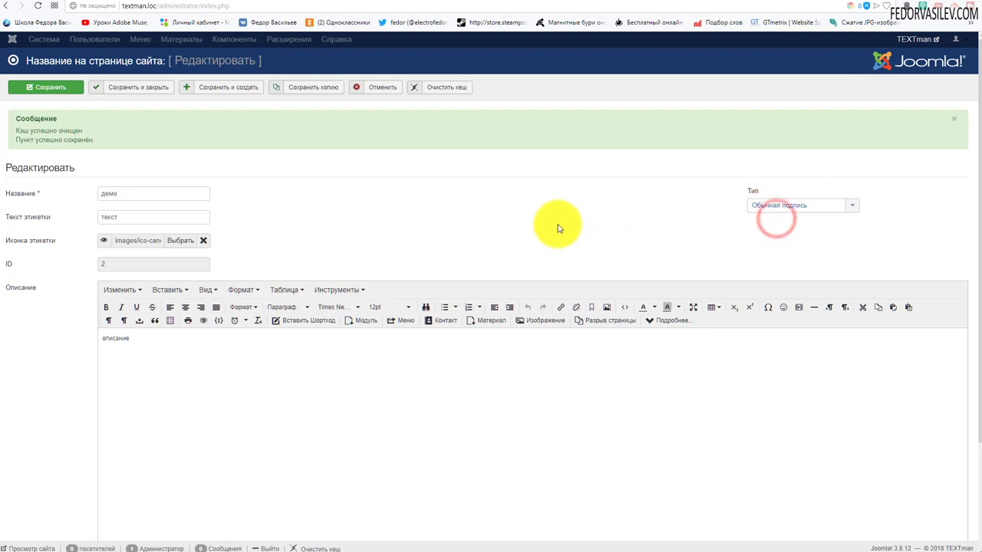
double_click(138, 341)
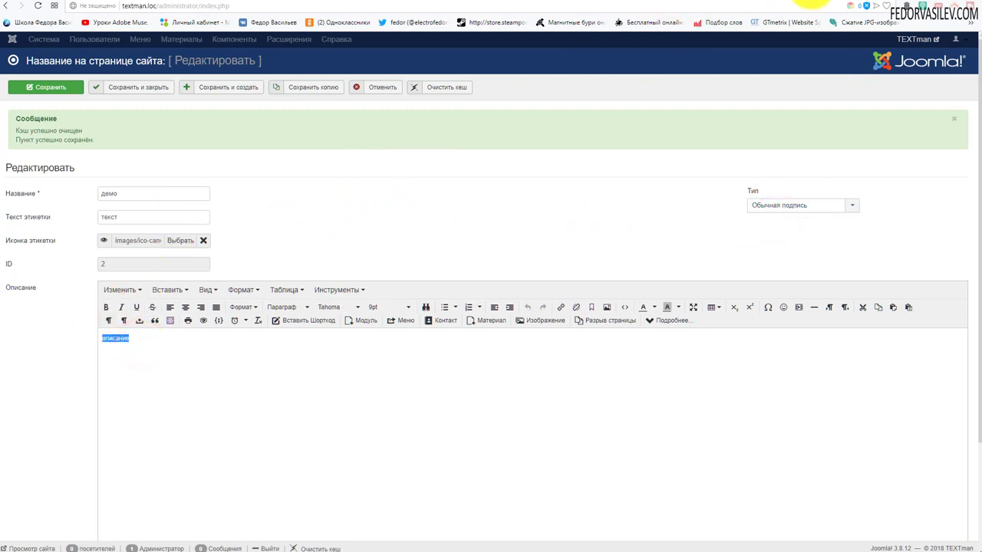
left_click(814, 2)
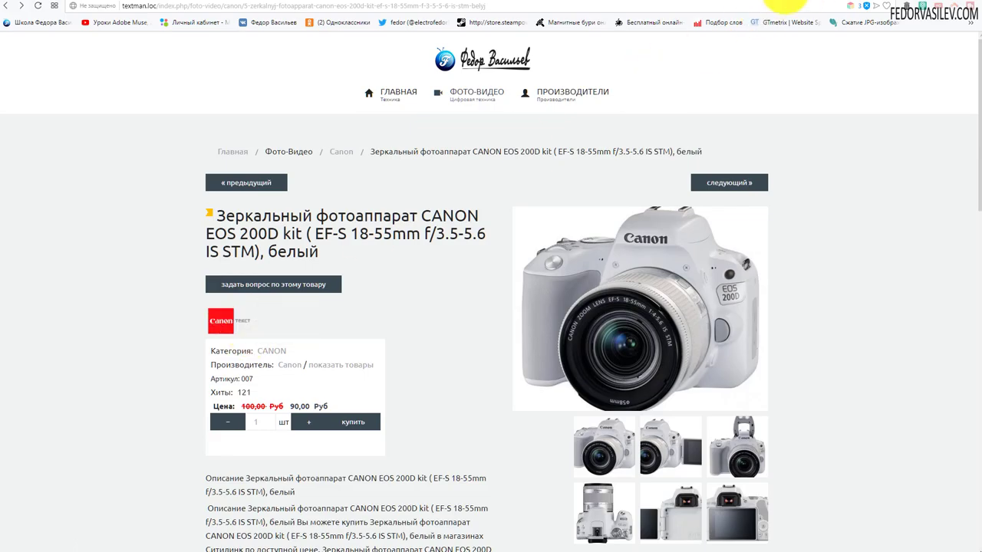
left_click(786, 2)
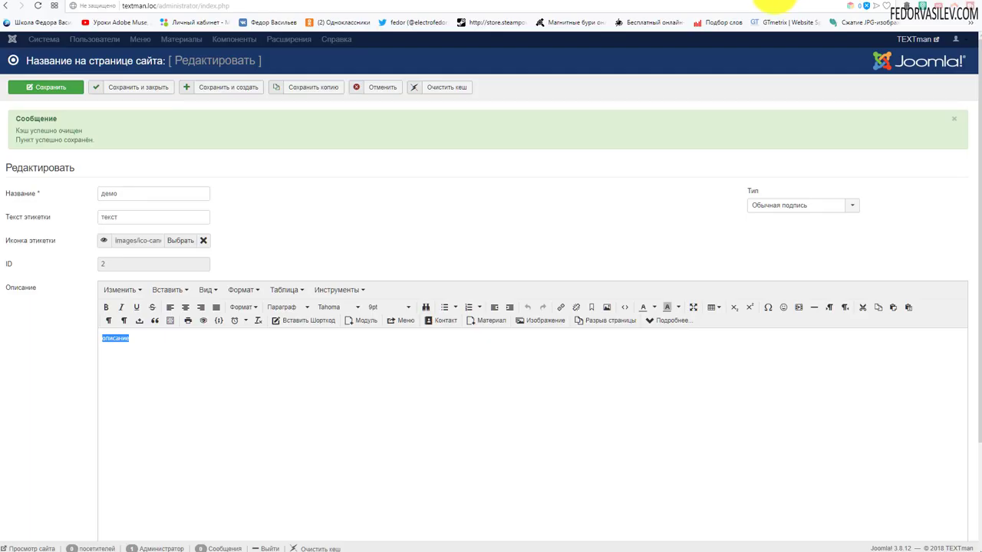
- Clear the демо label's Текст этикетки so that only the icon is used, and save the label
double_click(140, 217)
type("текс")
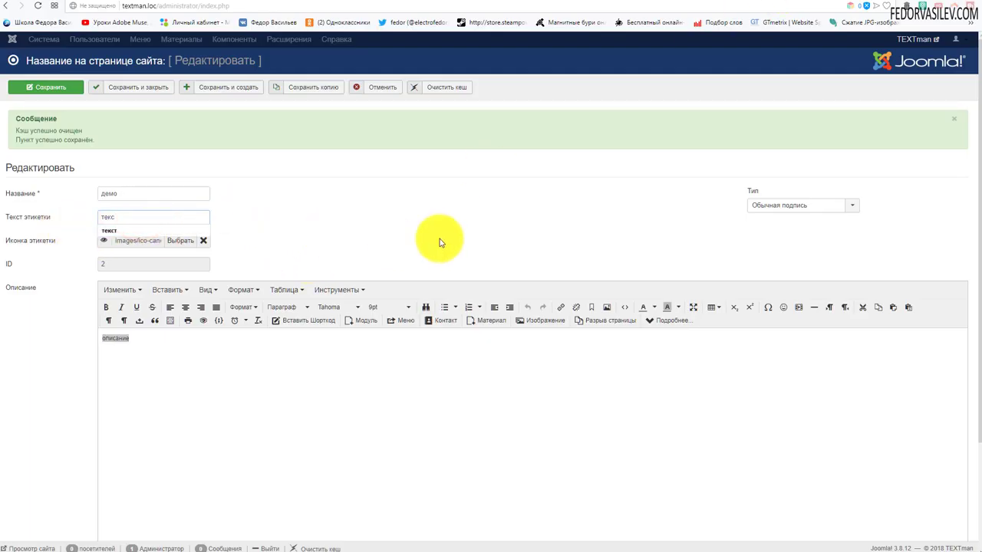
left_click(437, 240)
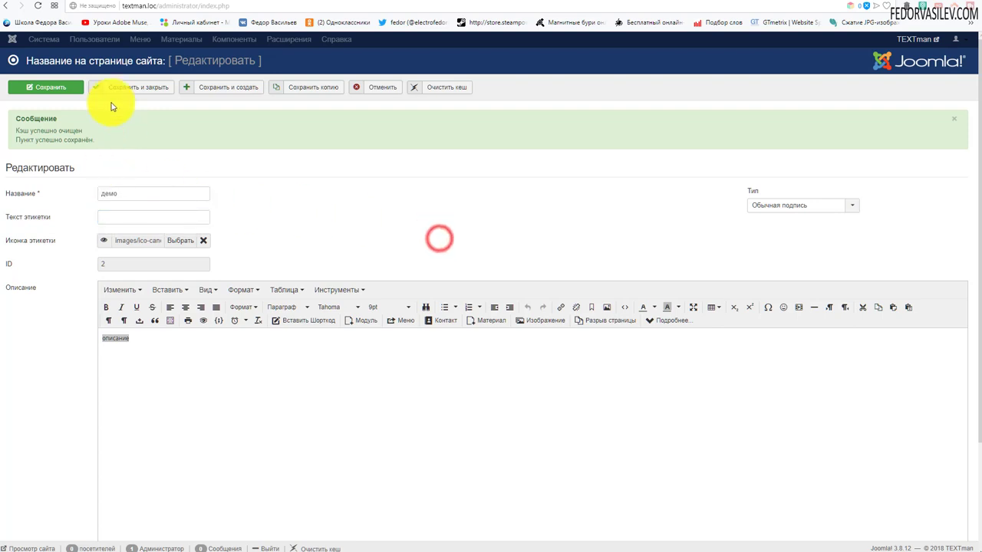
left_click(56, 91)
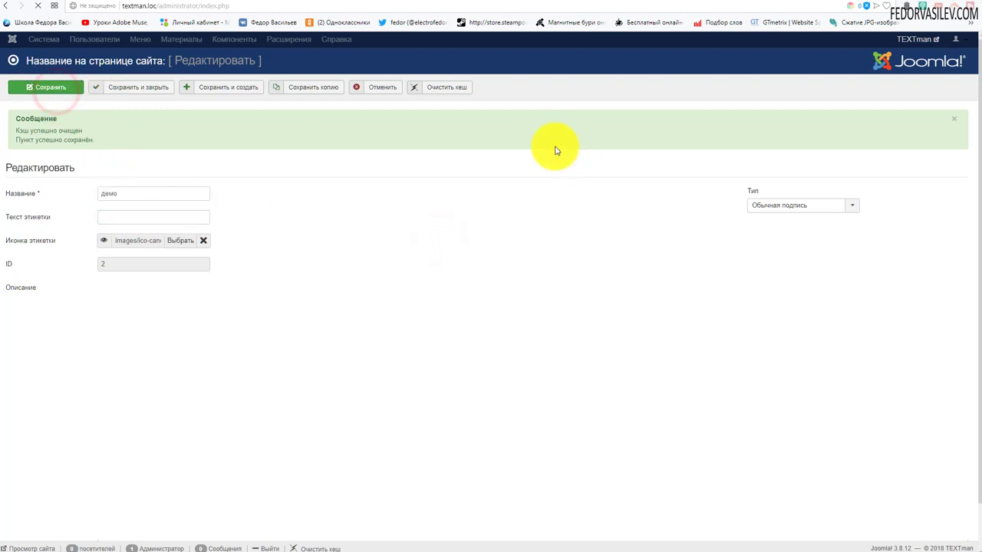
- Reload the EOS 200D product page and view the pop-up of the Canon icon label
key("ctrl+Tab")
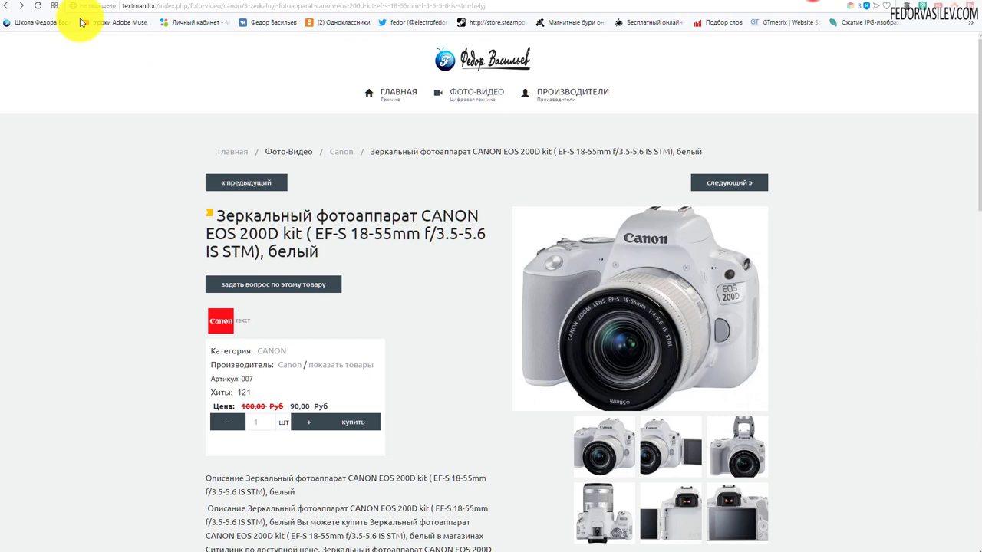
left_click(37, 6)
mouse_move(226, 323)
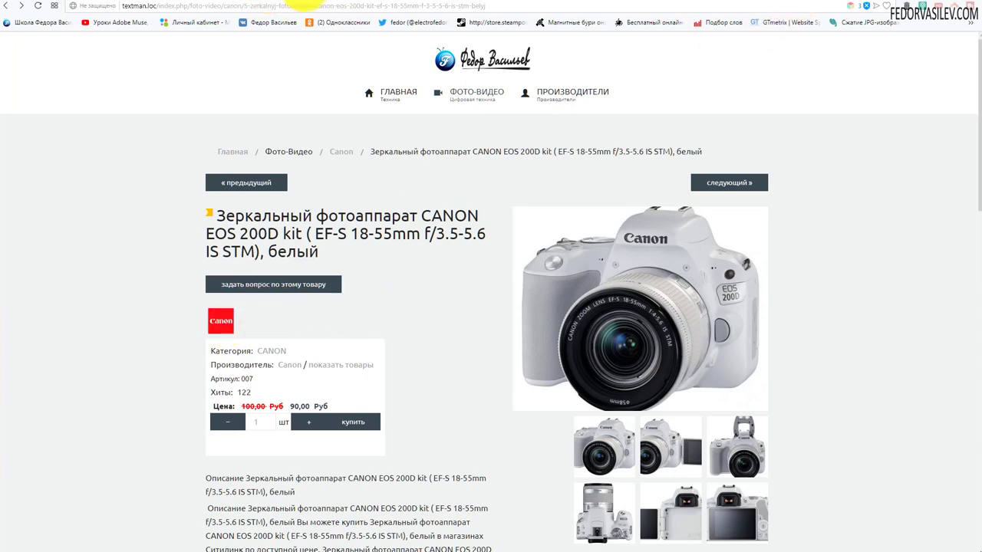
- Copy the selected EOS 200D description from the Citilink product page and return to the label's editing page
left_click(364, 4)
right_click(201, 377)
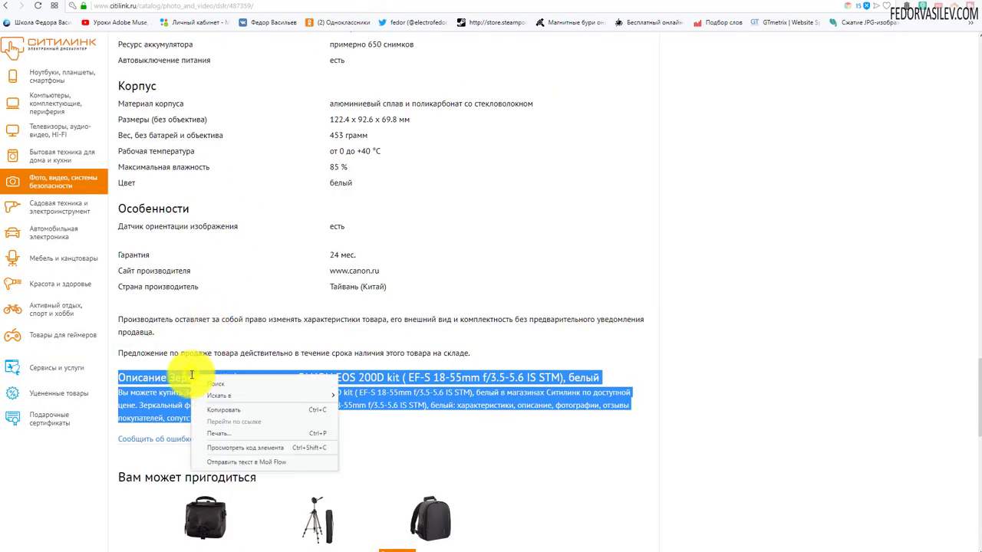
left_click(225, 411)
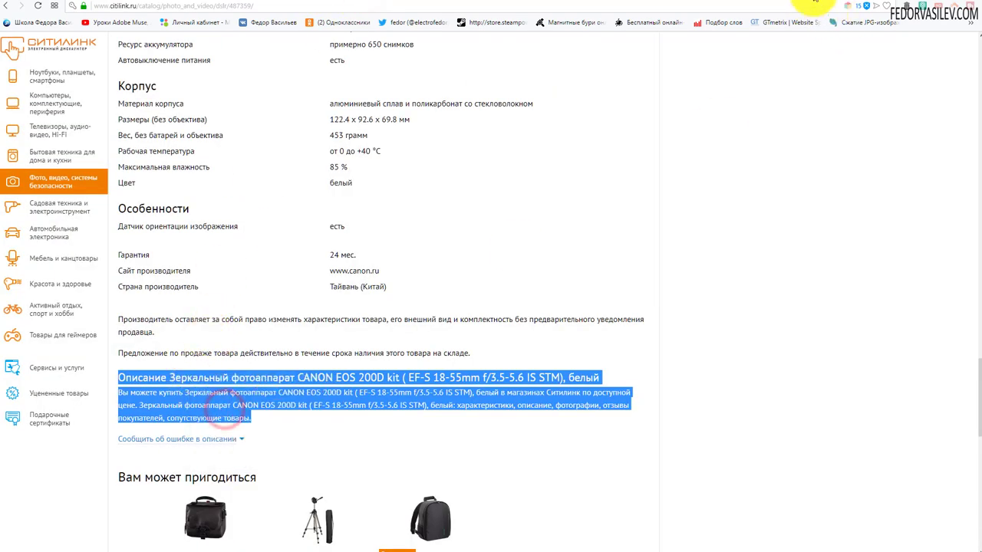
left_click(816, 3)
- Replace the демо label's description source code with the copied text, save the label, and reload the product page
type("Описание Зеркальный фотоаппарат CANON EOS 200D kit ( EF-S 18-55mm f/3.5-5.6 IS STM), белый Вы можете купить Зеркальный фотоаппарат CANON EOS 200D kit ( EF-S 18-55mm f/3.5-5.6 IS STM), белый в магазинах Ситилинк по доступной цене. Зеркальный фотоаппарат CANON EOS 200D kit ( EF-S 18-55mm f/3.5-5.6 IS STM), белый: характеристики, описание, фотографии, отзывы покупателей, сопутствующие товары.")
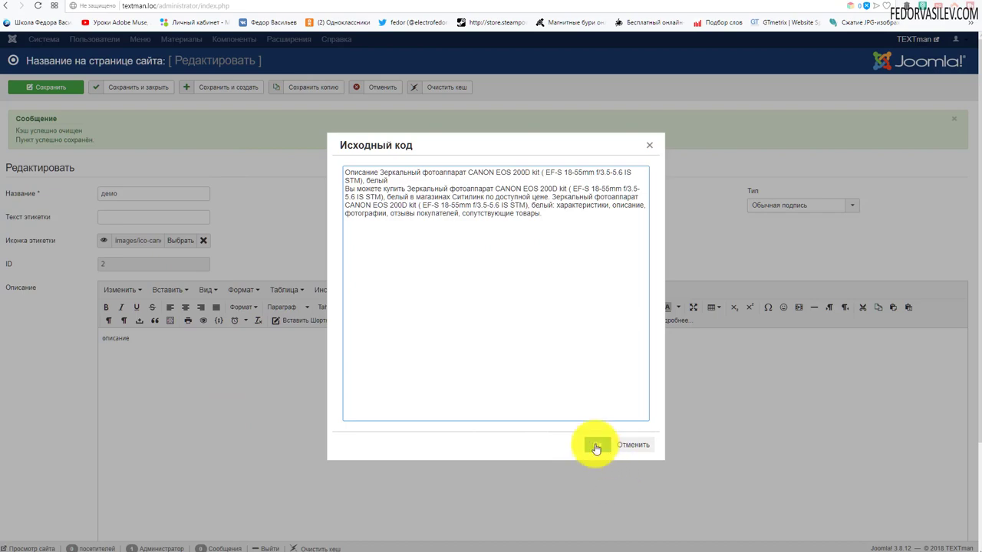
left_click(596, 445)
left_click(58, 86)
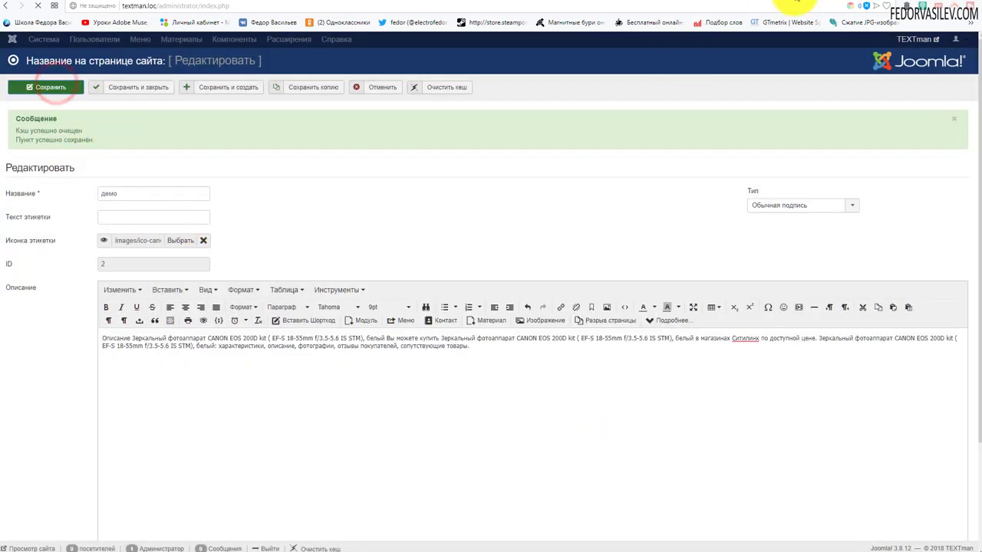
left_click(792, 5)
left_click(41, 6)
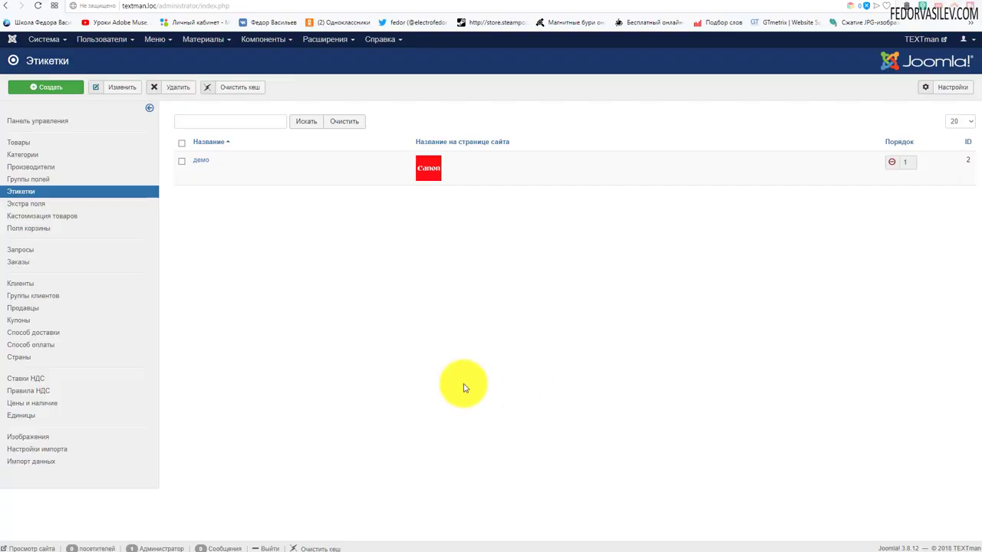
- Create a new label named демо2 and choose ico-sony.jpg as its icon
left_click(55, 86)
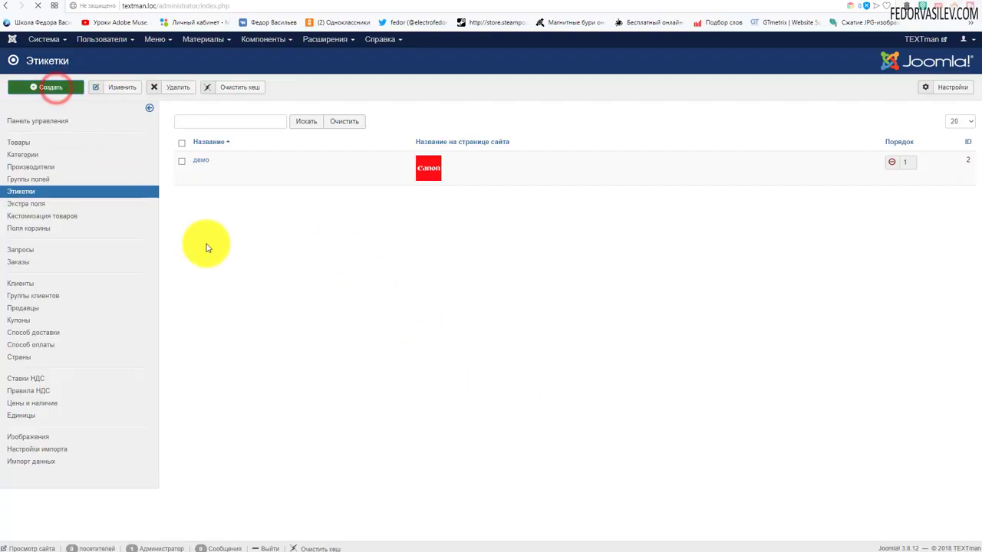
left_click(156, 145)
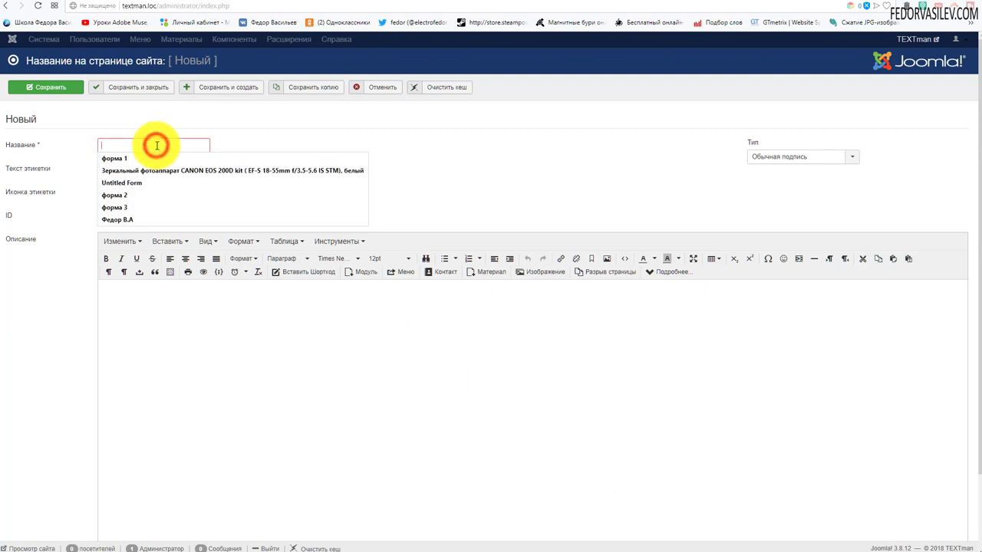
type("демо")
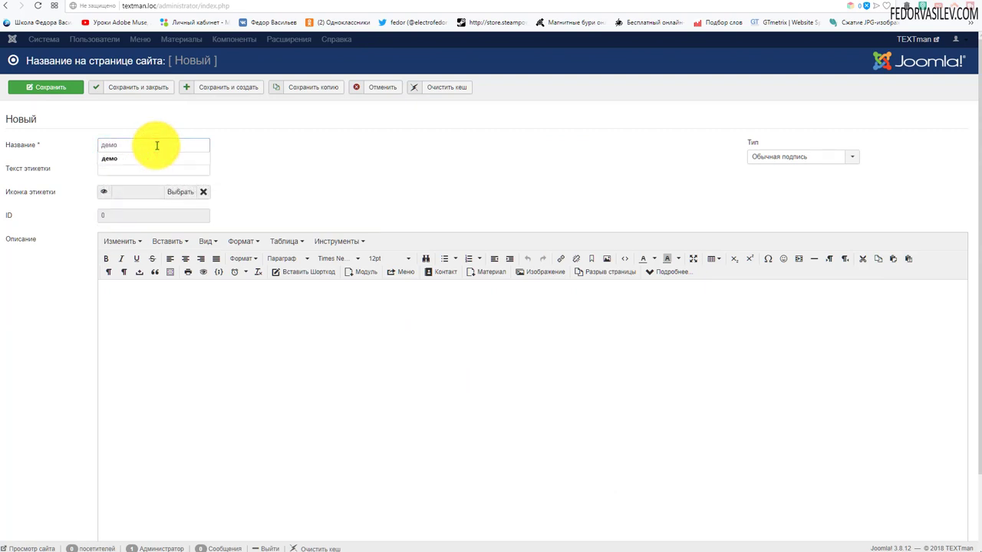
type("2")
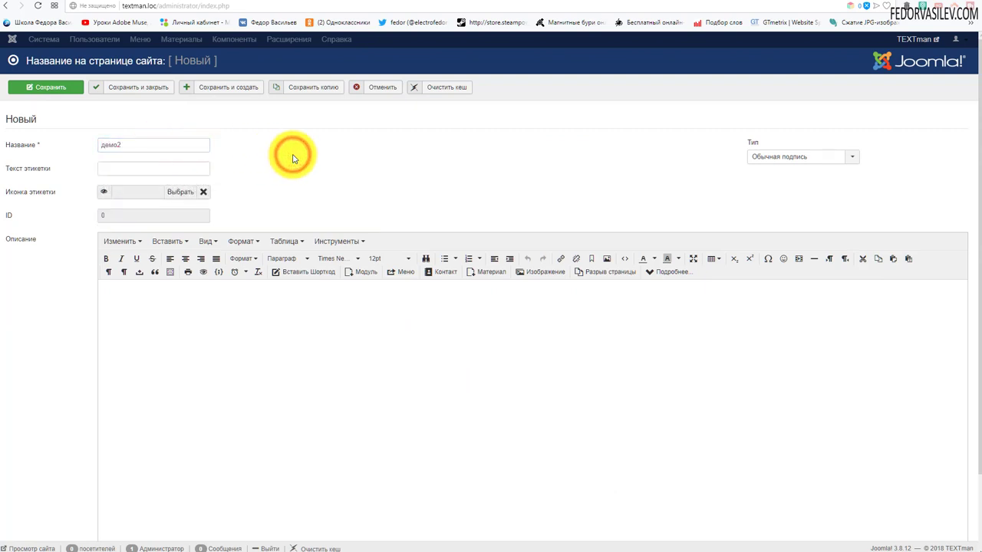
left_click(189, 195)
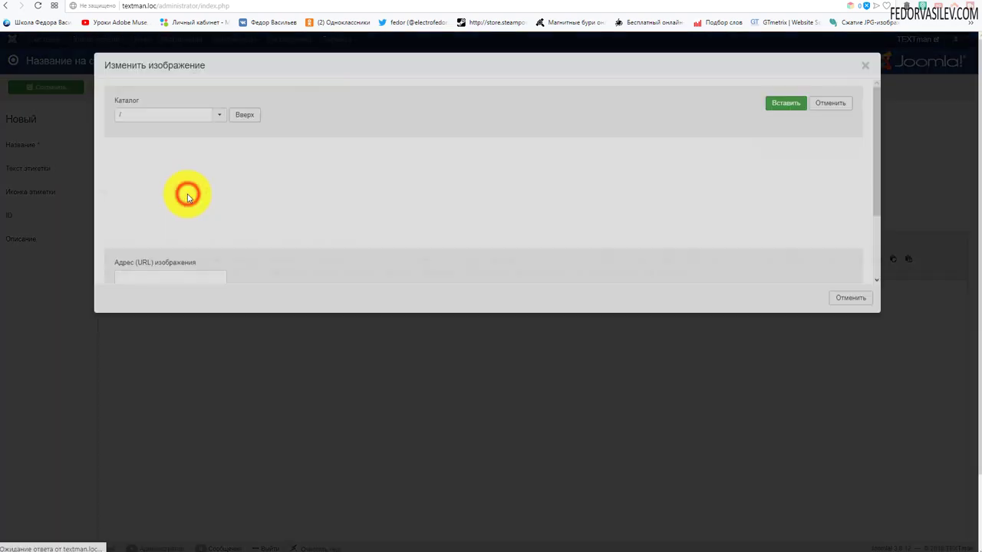
left_click(489, 183)
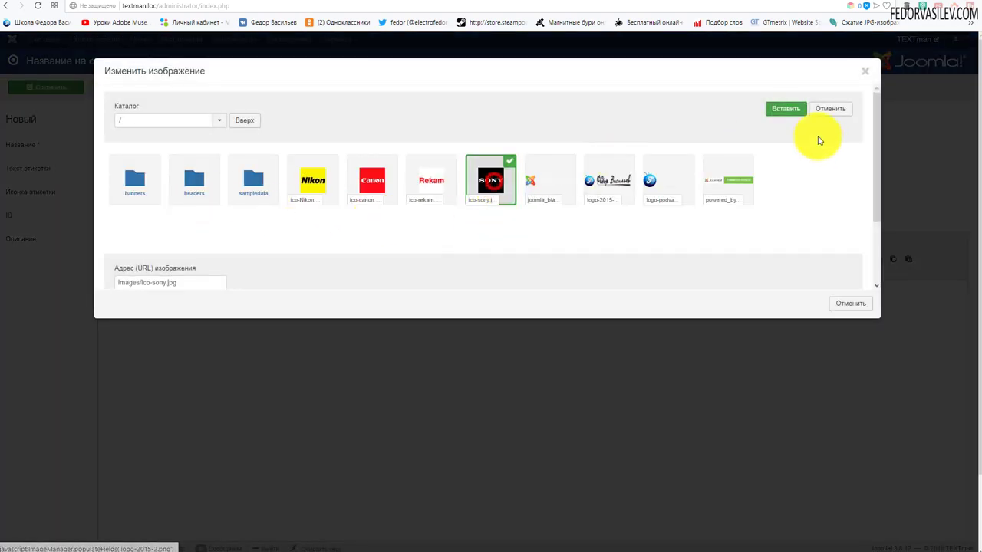
left_click(803, 112)
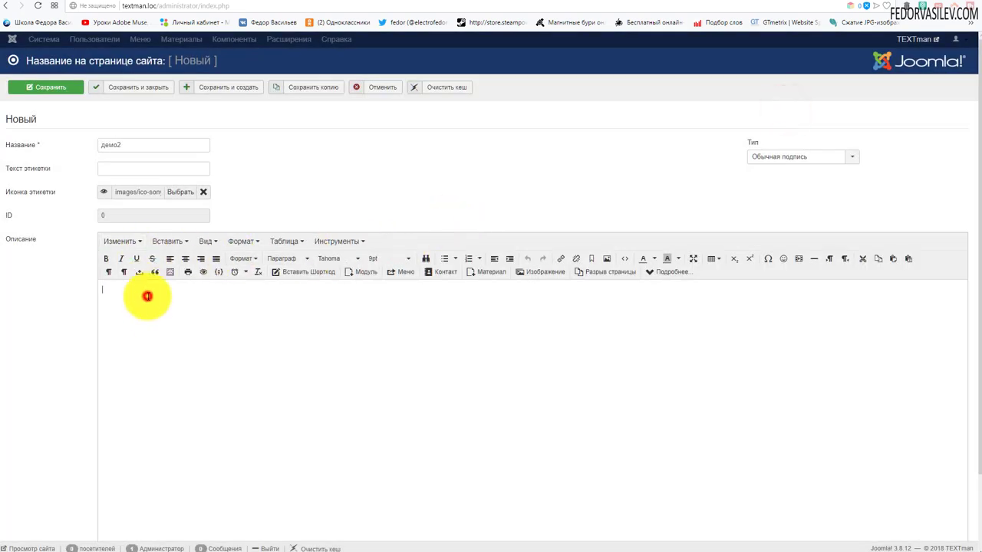
- Paste the copied EOS 200D description into the демо2 label's source code, then save and close the label
left_click(148, 296)
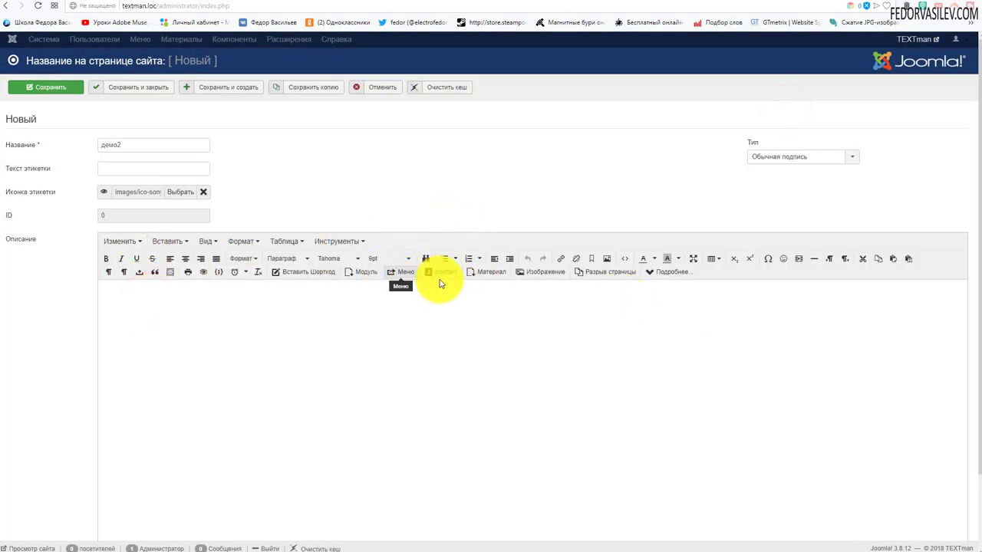
left_click(624, 259)
right_click(609, 260)
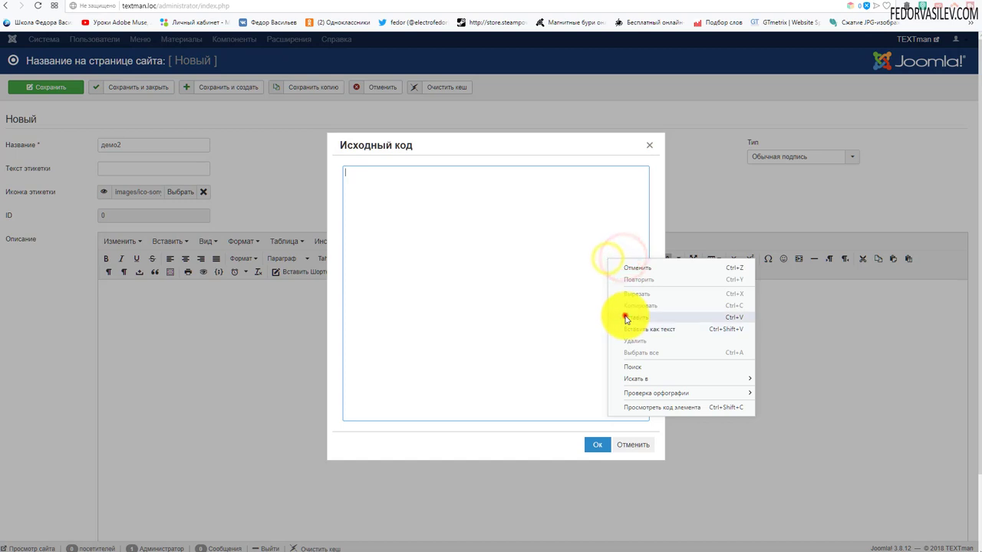
left_click(626, 316)
left_click(597, 445)
left_click(127, 87)
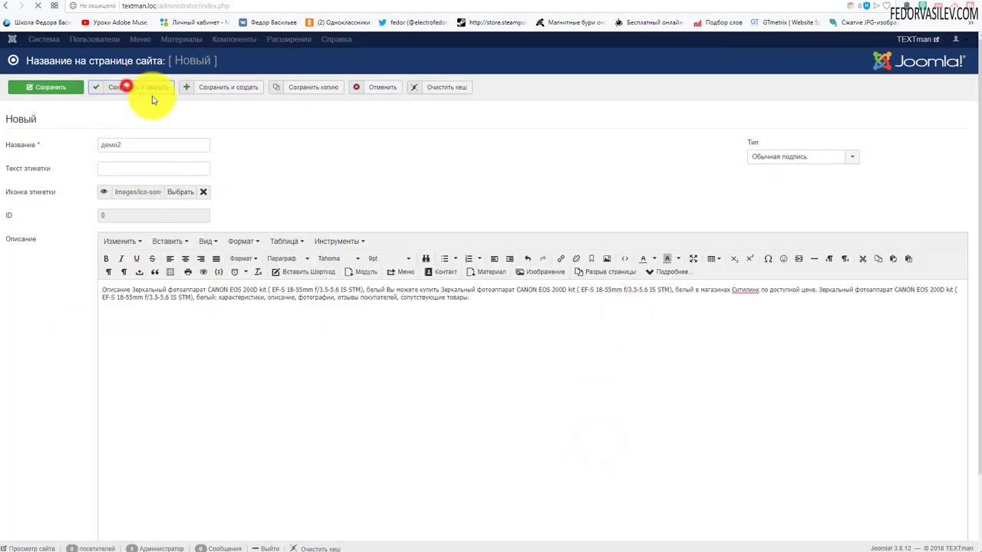
- Open the EOS 200D product for editing from the DJ-Catalog2 product list
left_click(257, 39)
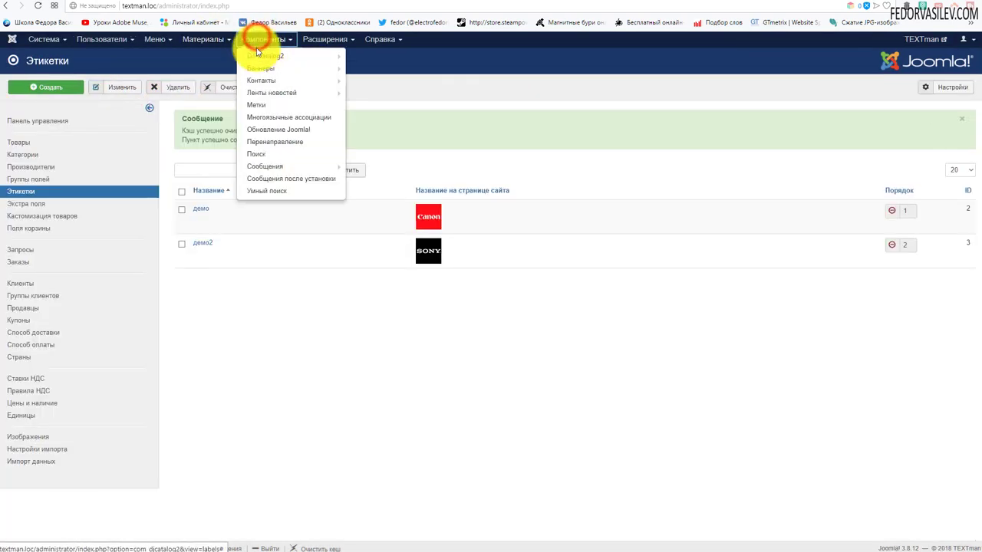
left_click(265, 54)
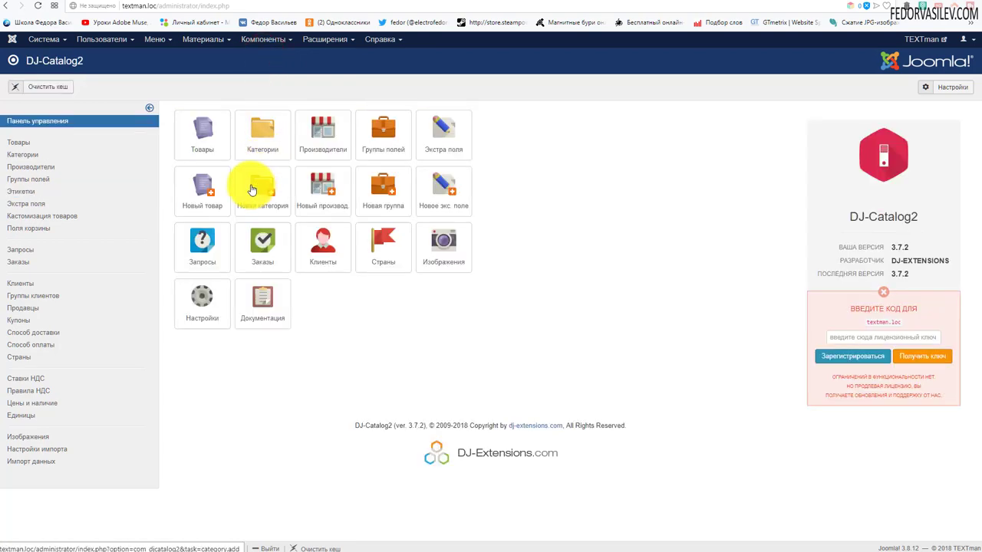
left_click(209, 140)
left_click(258, 210)
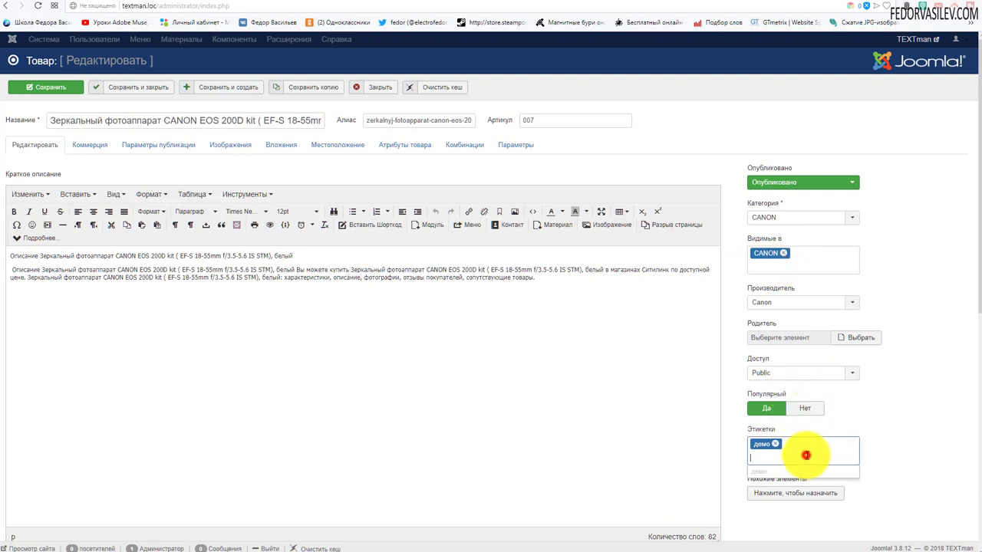
- Add the демо2 label to the EOS 200D product and save it
left_click(805, 454)
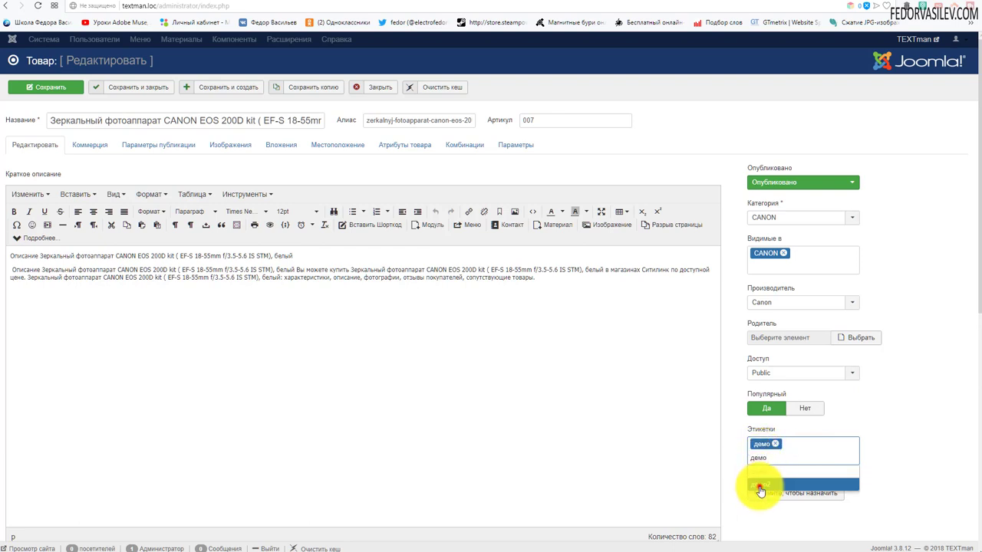
left_click(759, 487)
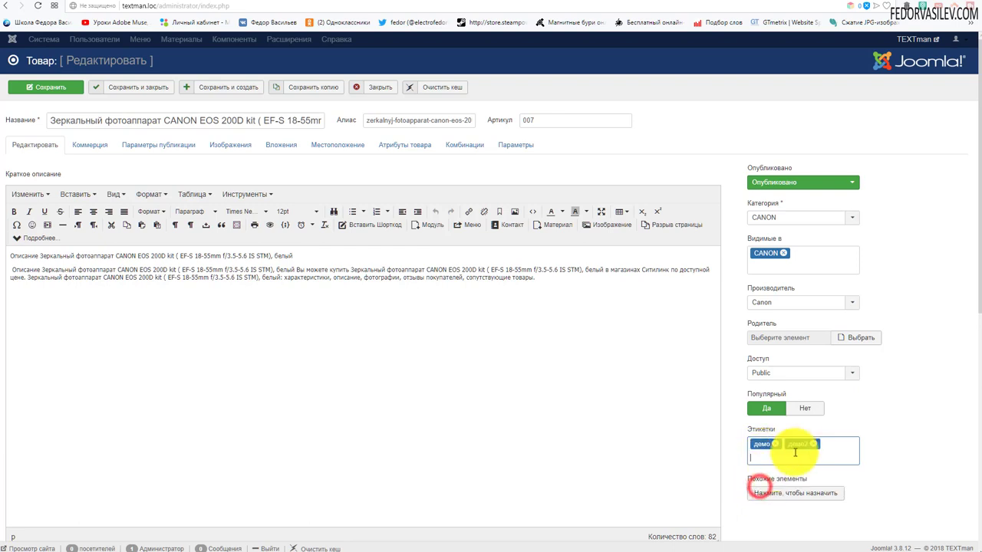
left_click(56, 90)
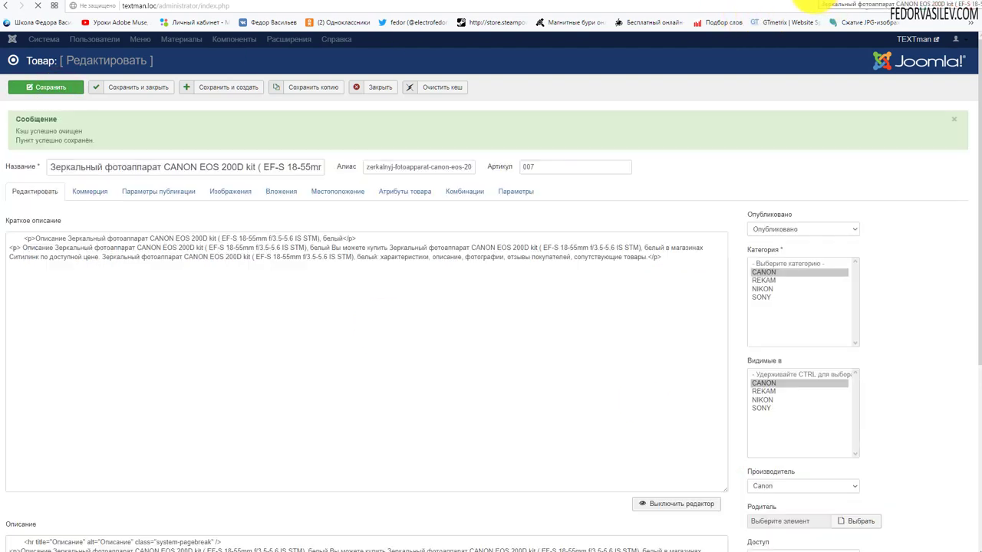
- Reload the product's site page and check the pop-up descriptions of the Canon and Sony label icons
key("ctrl+Tab")
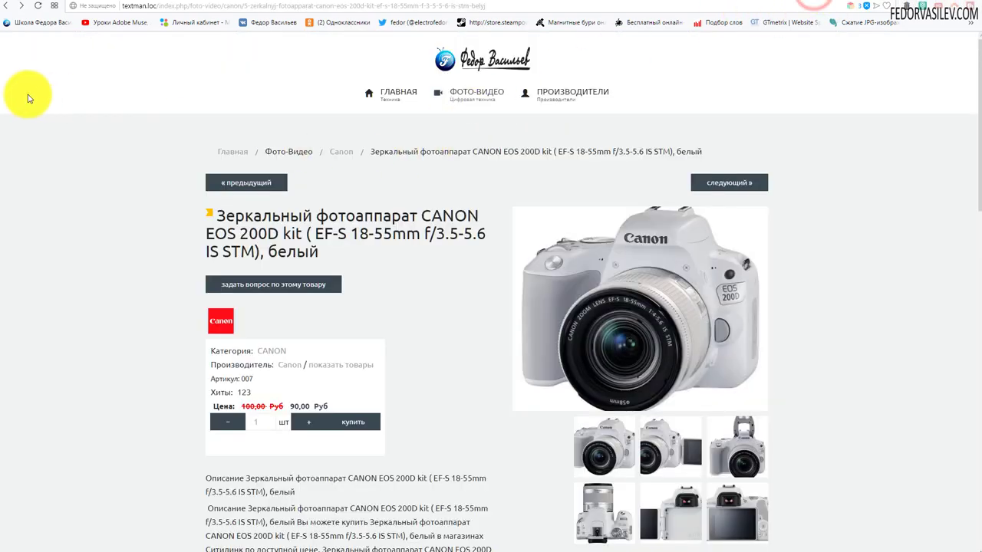
left_click(37, 6)
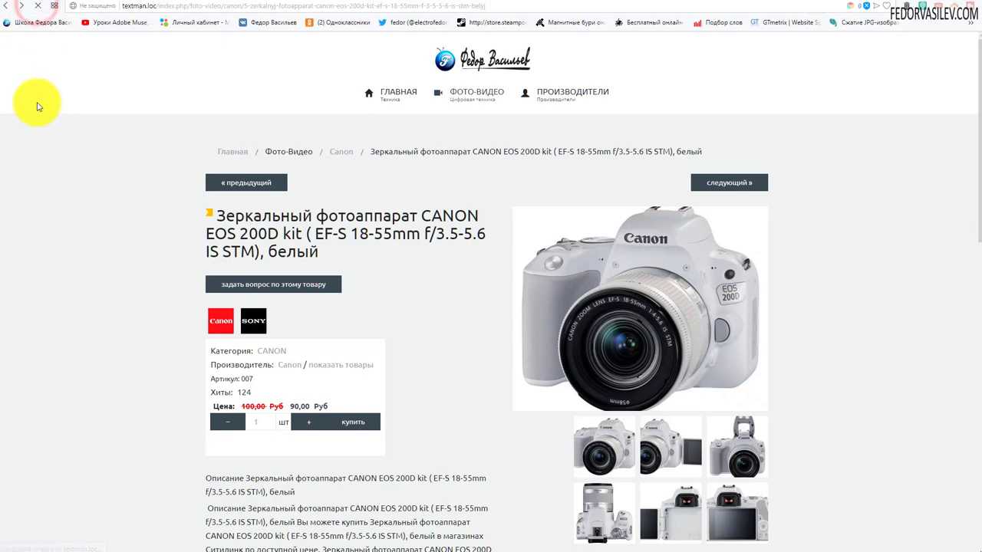
mouse_move(214, 326)
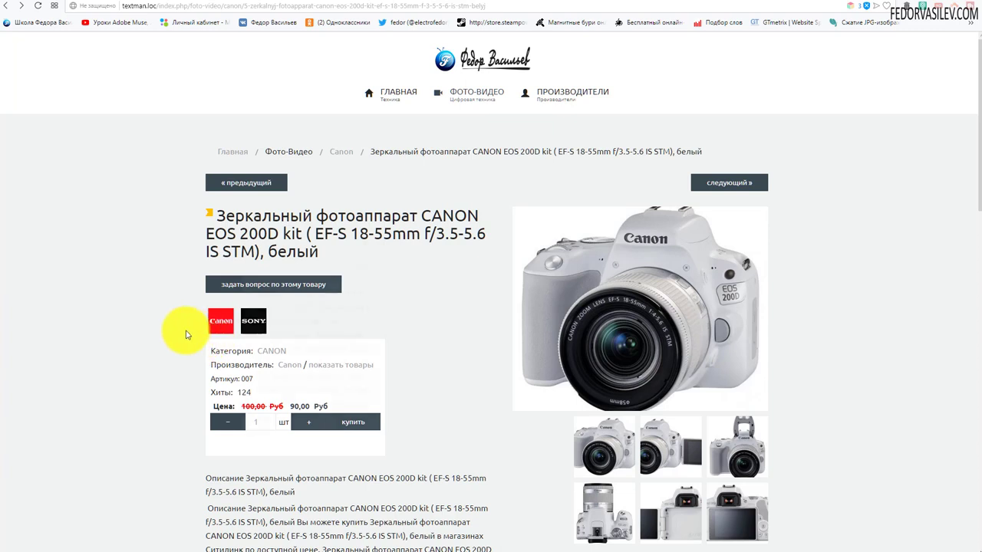
mouse_move(253, 328)
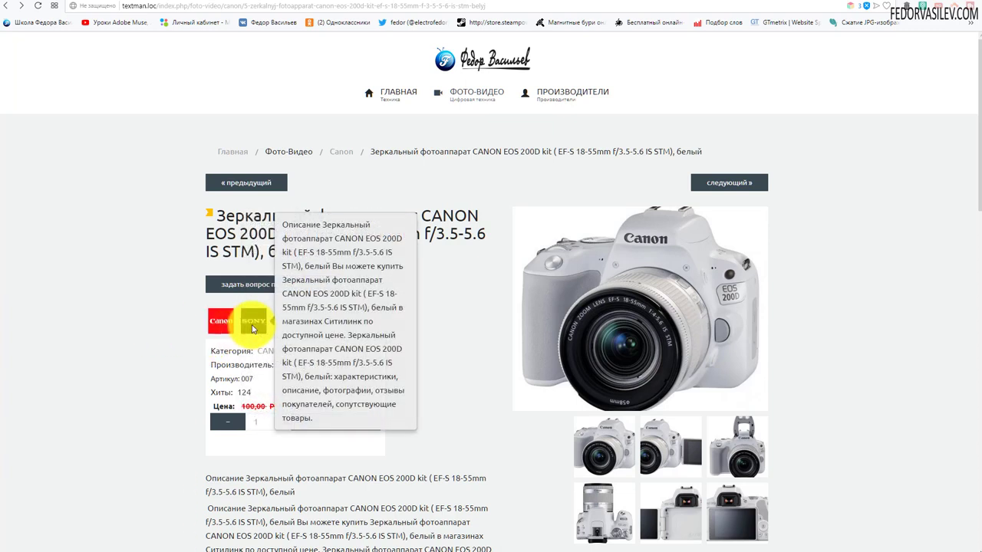
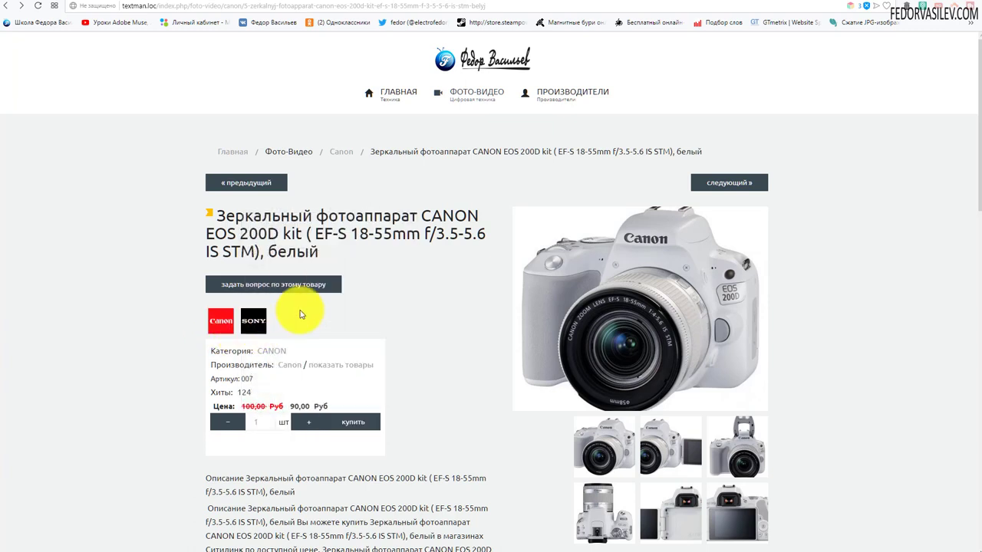
- Inspect the product page in a rotated mobile device view to check the label icons, then close the developer tools
right_click(380, 307)
left_click(407, 472)
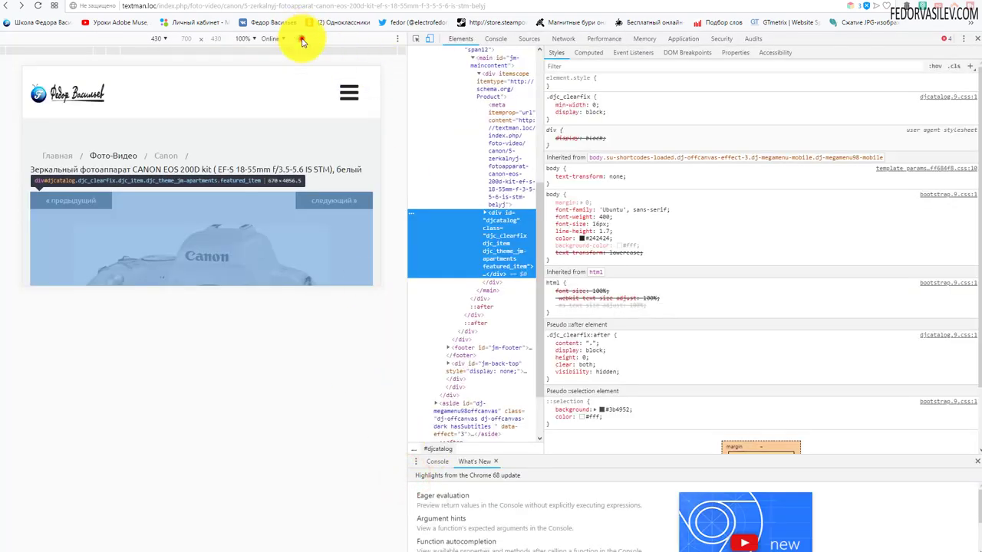
left_click(300, 39)
scroll(241, 213, "down", 5)
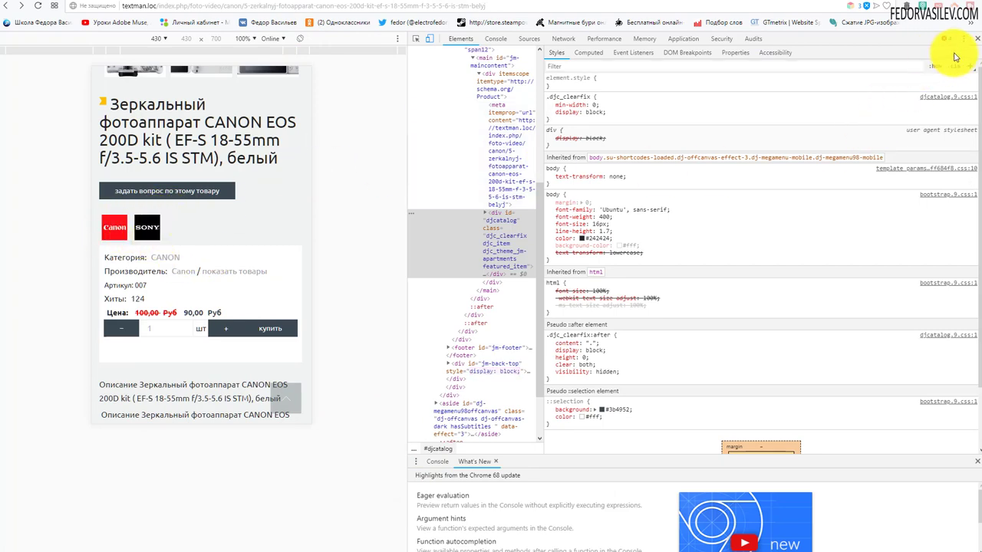
left_click(976, 39)
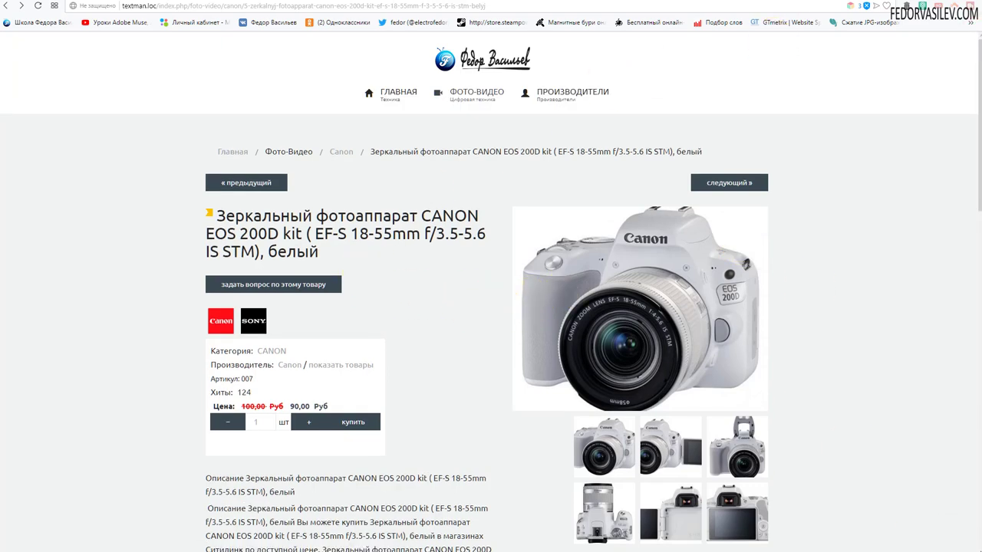
- Return to the product's editing page and set its price modifier to Фиксированное значение in the commerce settings
key("ctrl+w")
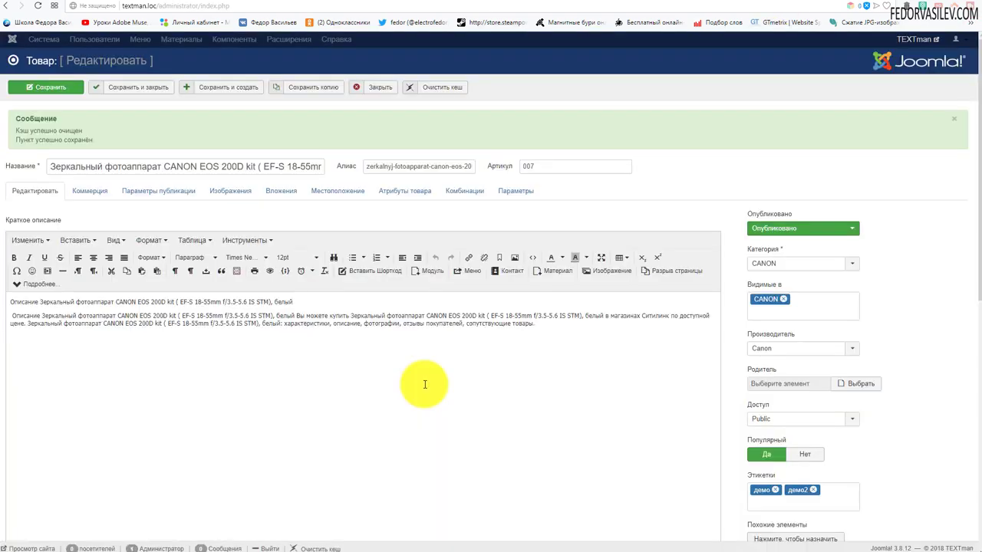
left_click(85, 197)
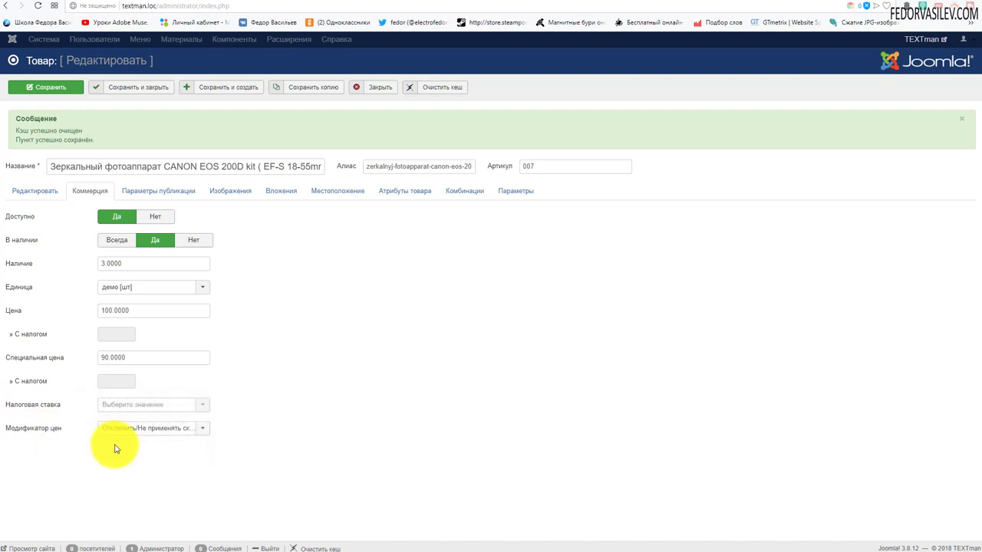
left_click(136, 431)
left_click(139, 434)
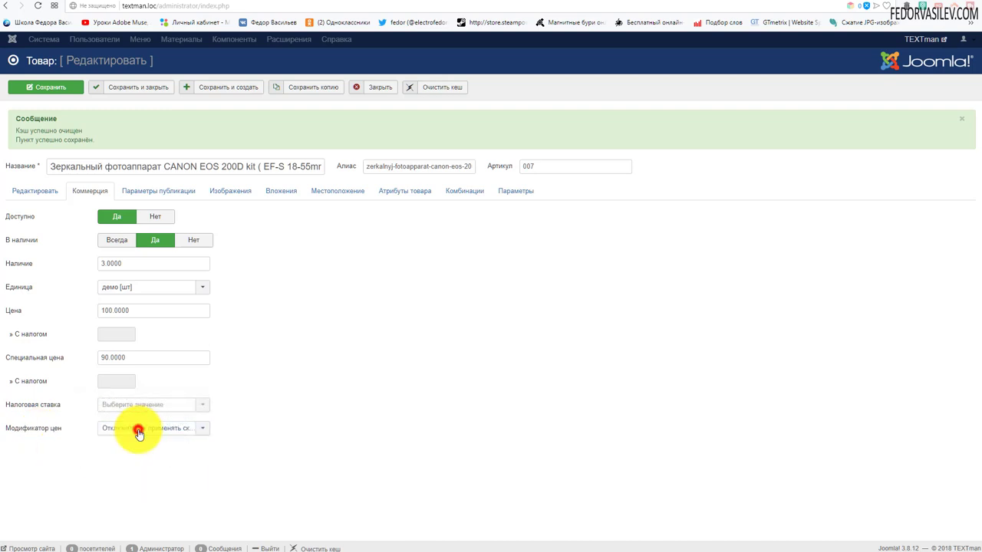
left_click(139, 433)
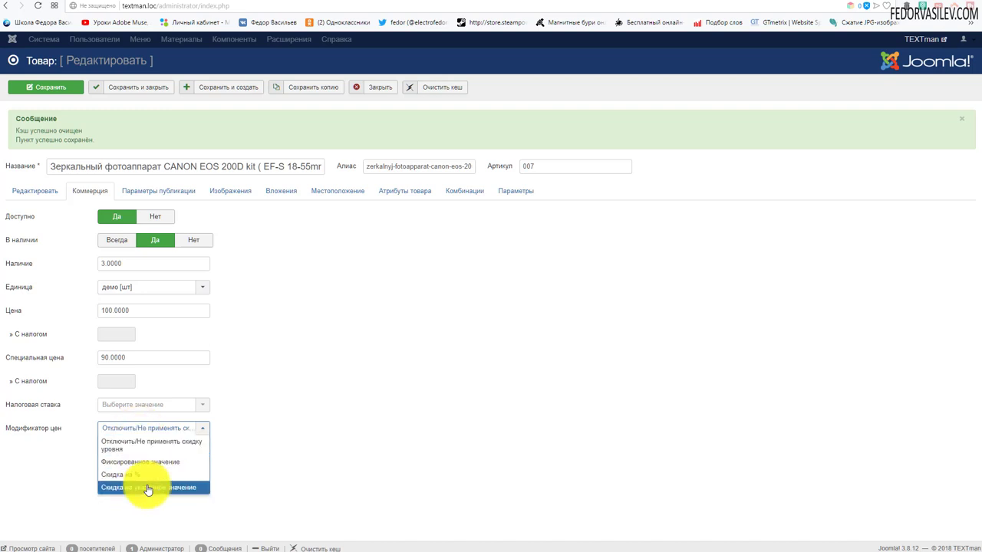
left_click(145, 463)
scroll(323, 351, "down", 1)
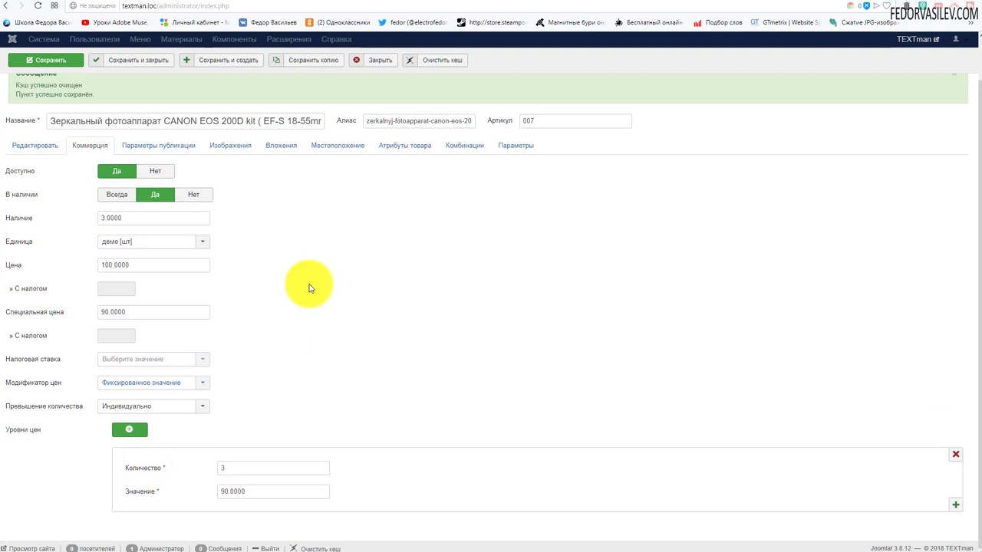
- Try adding extra empty price levels and remove them, keeping only the level for quantity 3
left_click(123, 431)
left_click(123, 431)
scroll(296, 329, "down", 2)
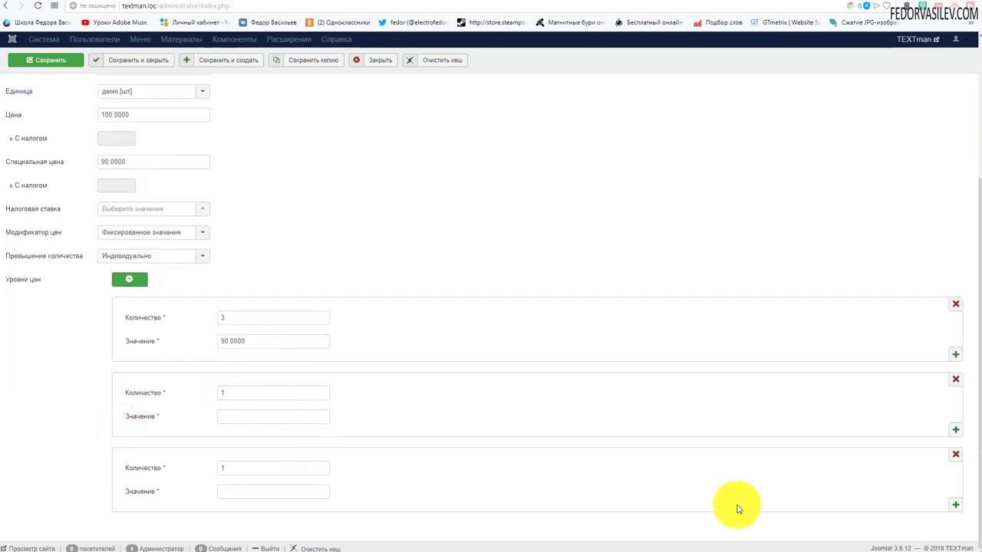
left_click(955, 458)
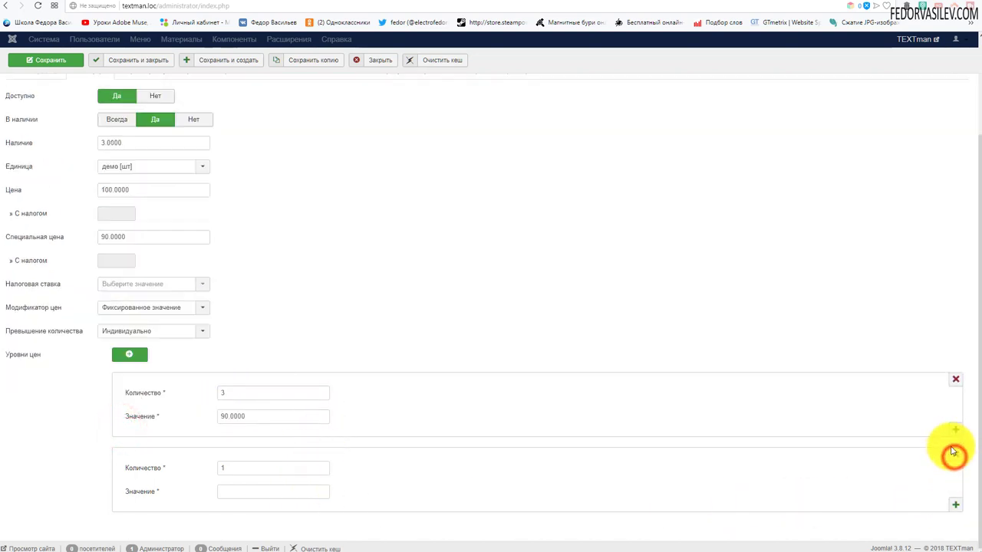
left_click(953, 506)
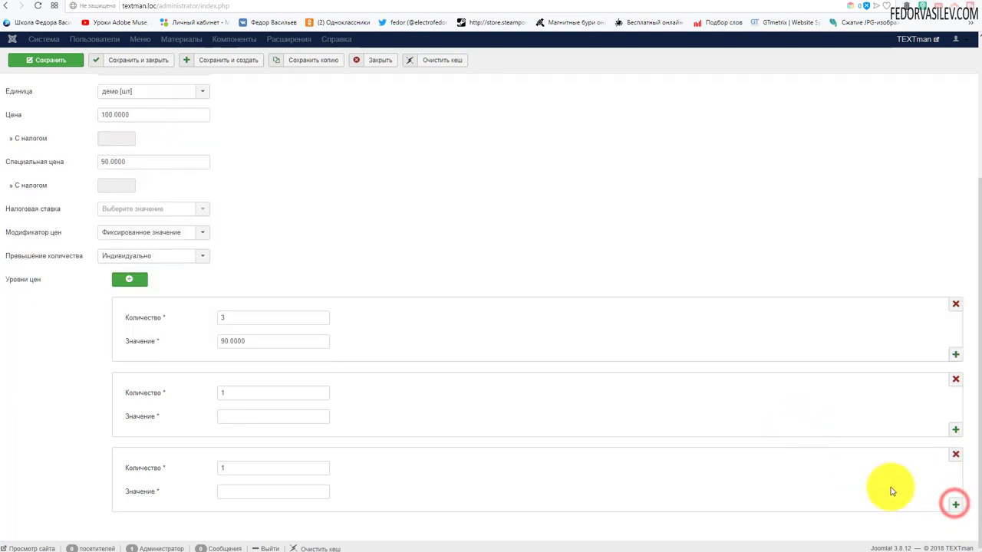
left_click(956, 459)
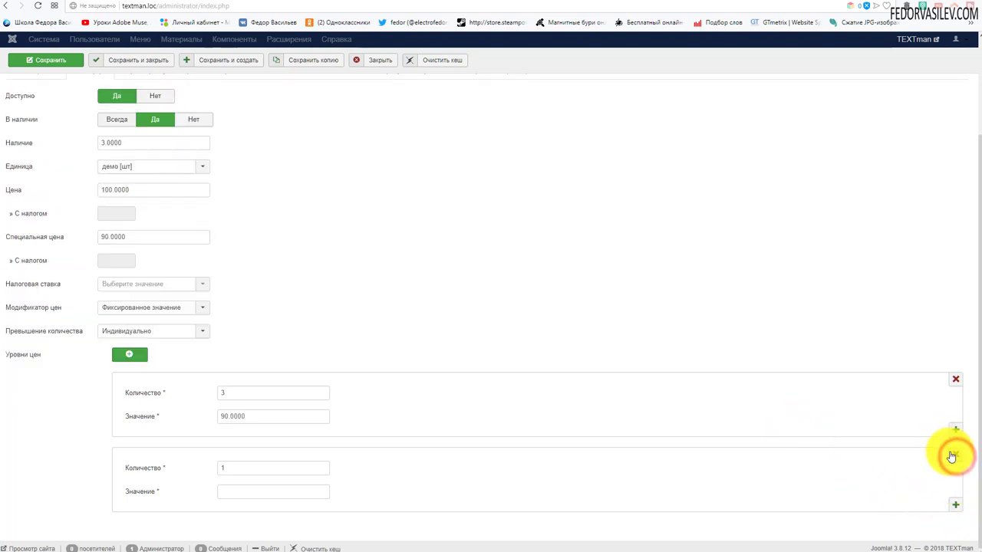
left_click(954, 454)
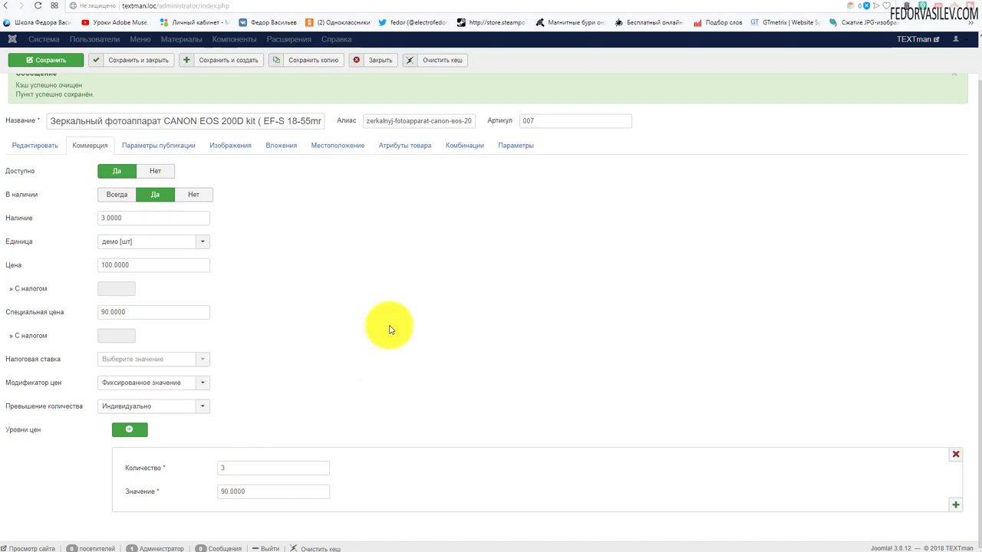
- Review the price modifier options, keep Фиксированное значение, and save the product
mouse_move(50, 409)
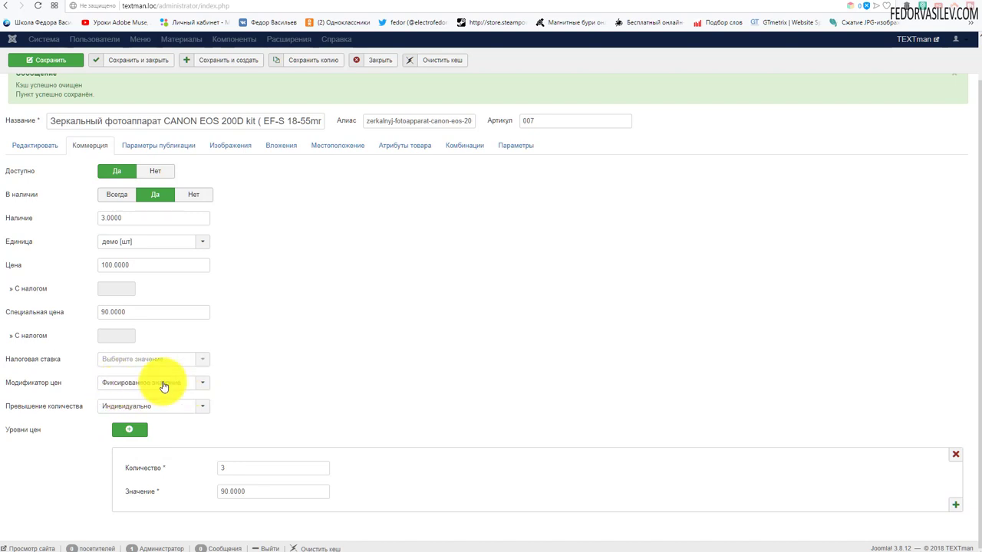
left_click(163, 383)
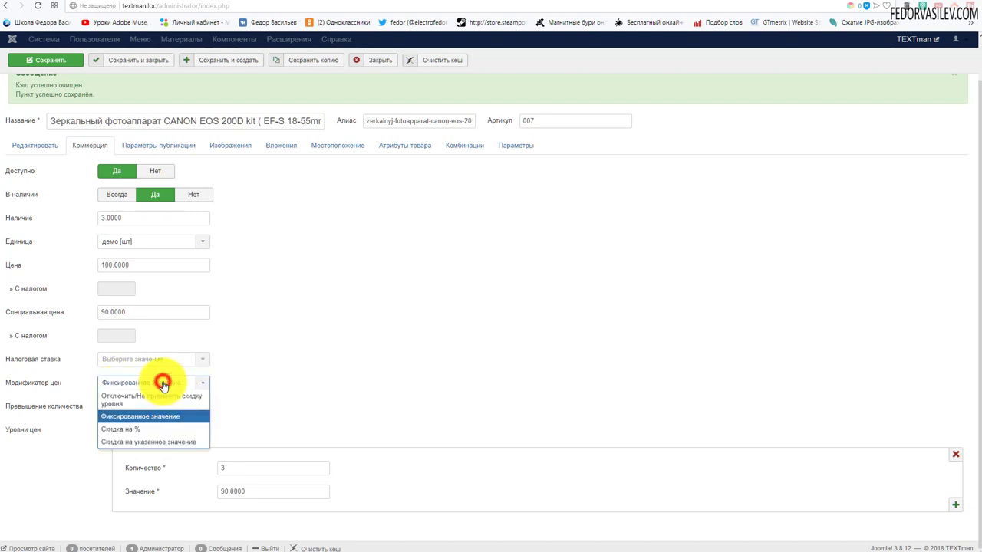
left_click(470, 367)
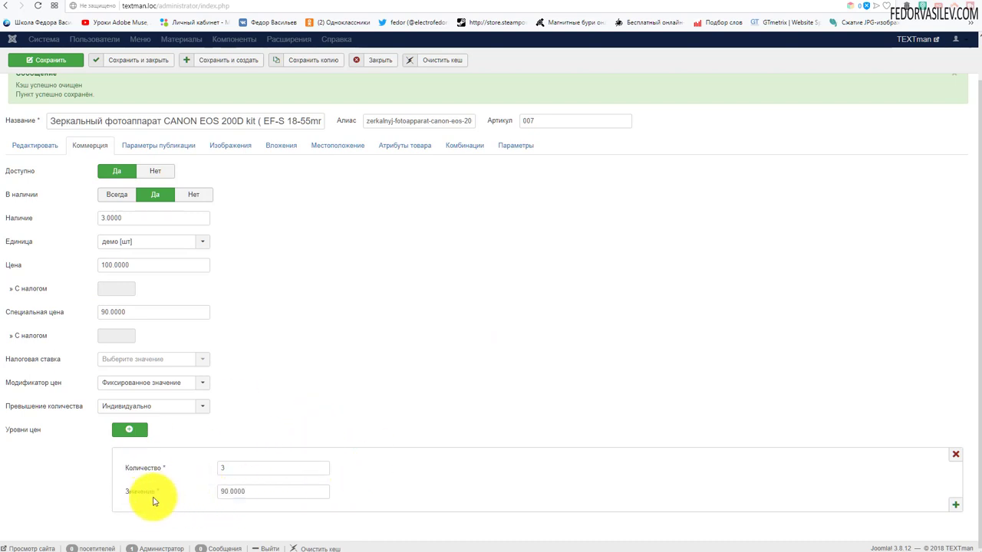
left_click(44, 67)
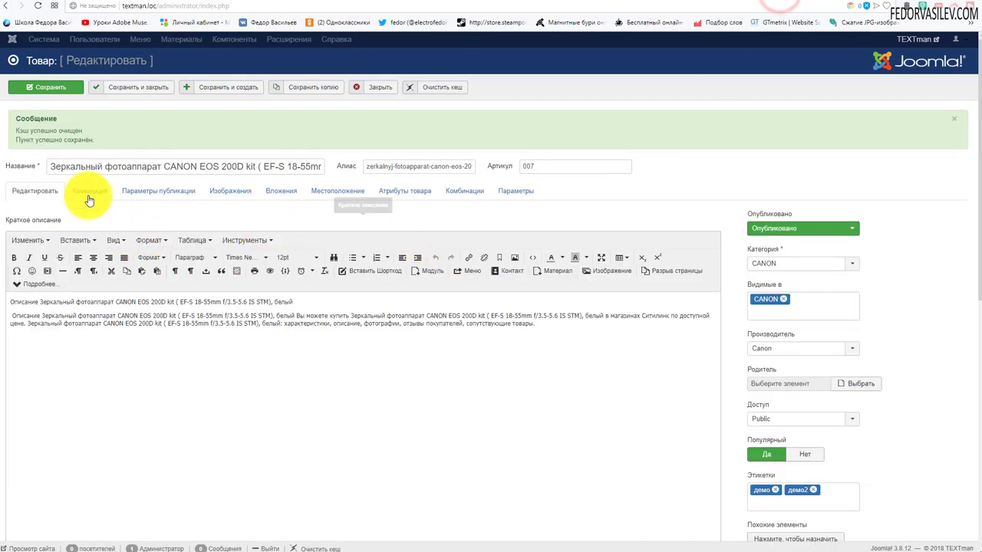
- Reopen the product's commerce settings, look at the Превышение количества options, and check the product page on the site
left_click(85, 191)
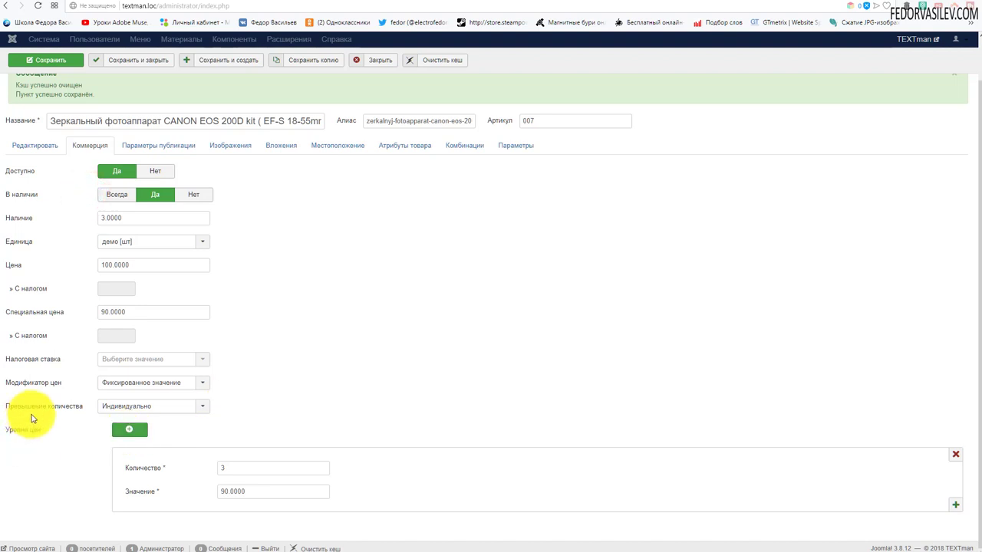
left_click(111, 407)
left_click(293, 396)
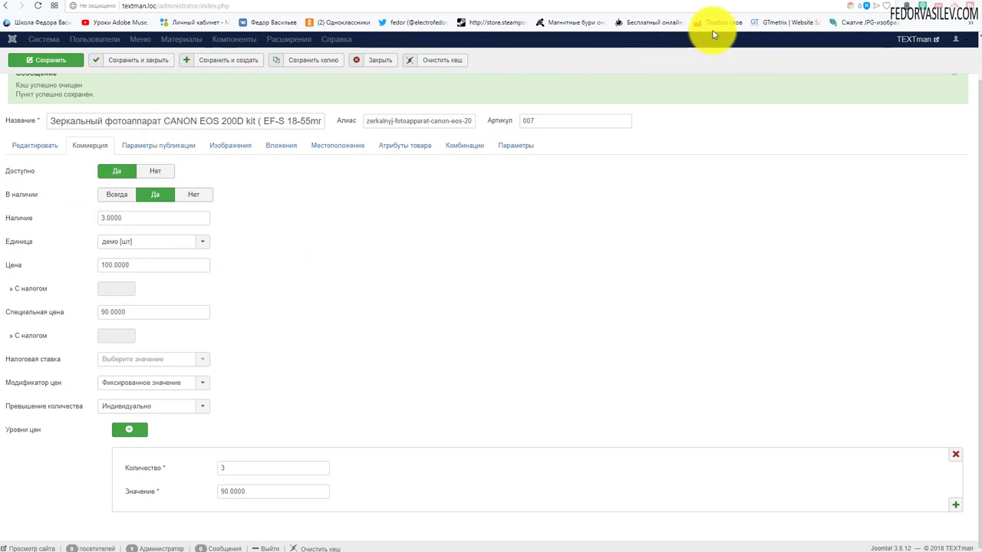
left_click(804, 4)
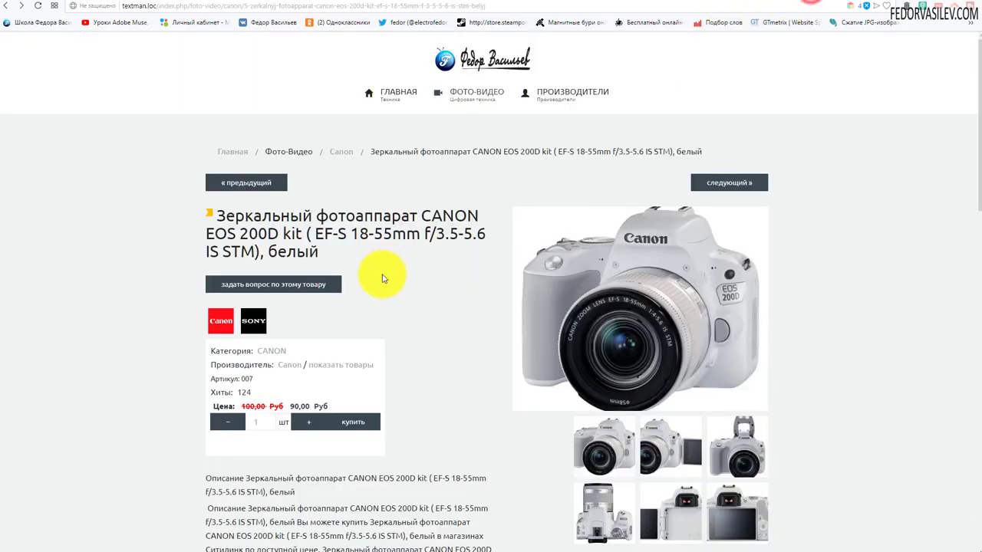
scroll(383, 274, "down", 3)
scroll(422, 176, "up", 3)
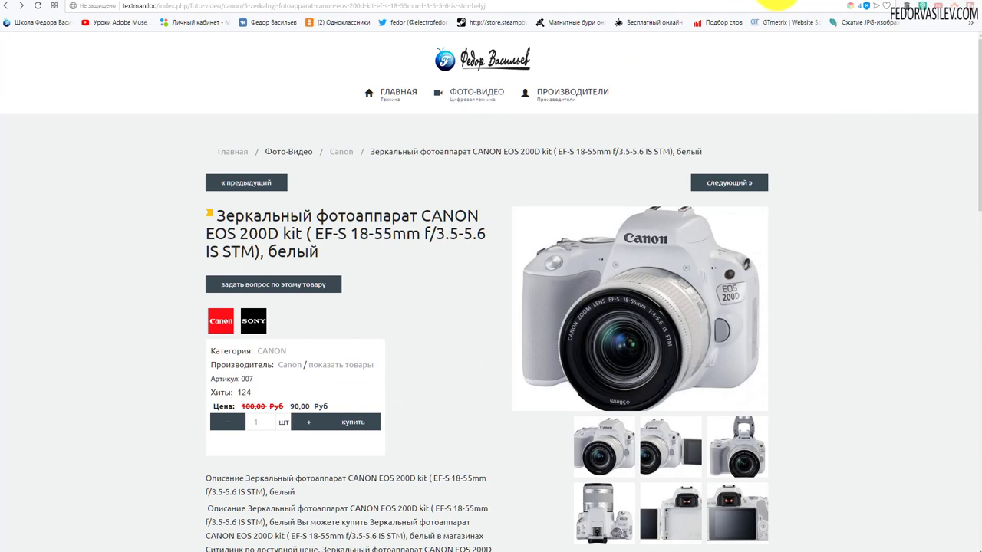
left_click(777, 5)
- Try Для всех товаров for Превышение количества and set it back to Индивидуально
left_click(127, 406)
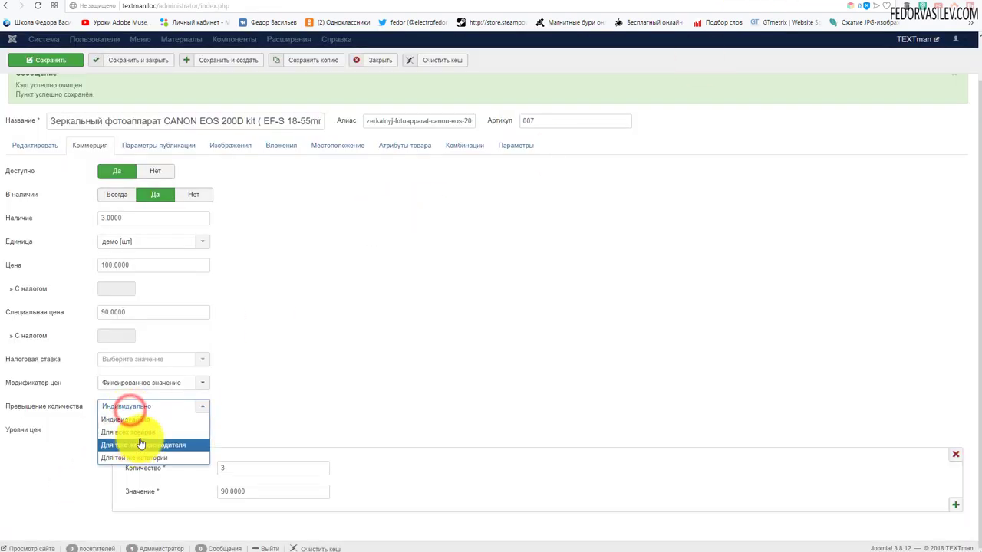
left_click(138, 430)
left_click(152, 405)
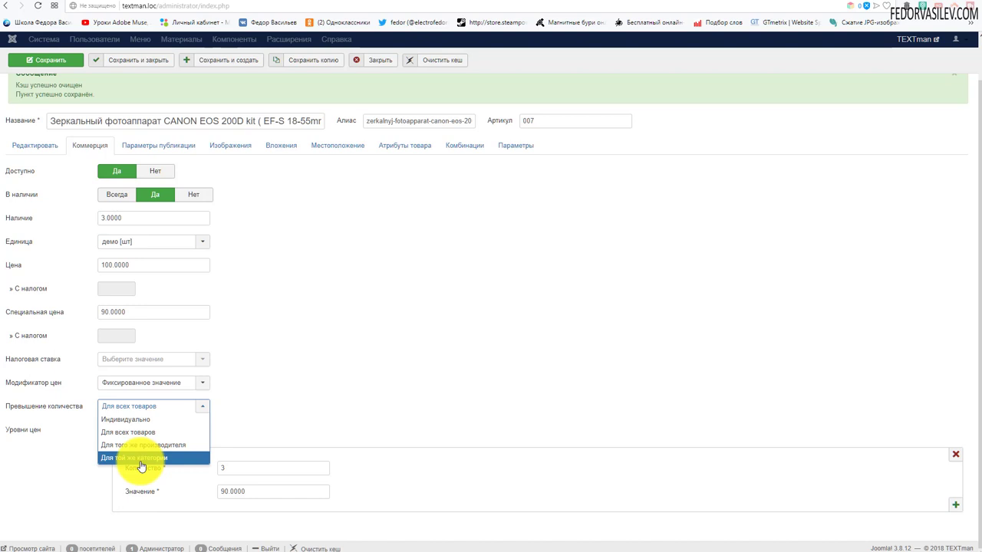
left_click(170, 424)
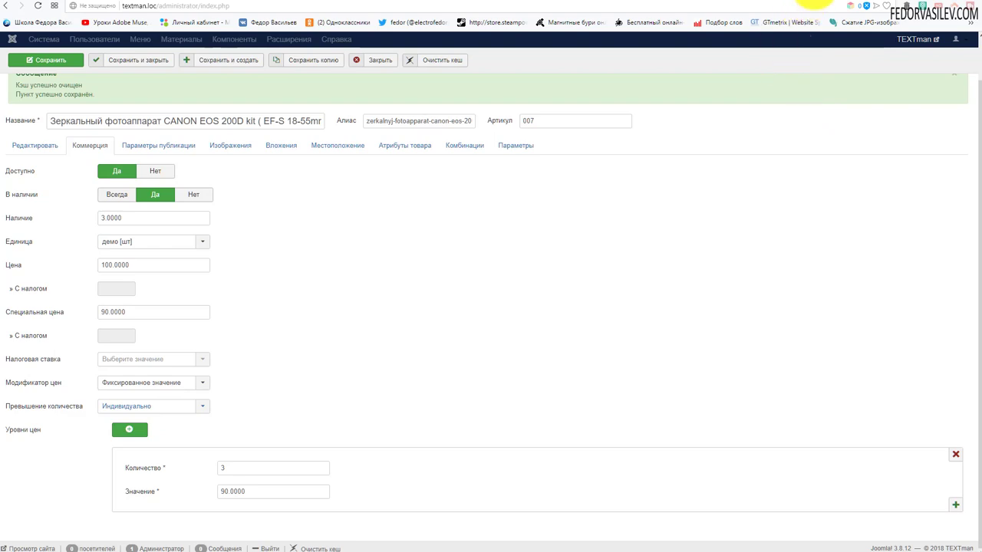
- Add the Canon EOS 200D to the cart from its product page and check its price in the cart
left_click(843, 4)
scroll(457, 236, "down", 2)
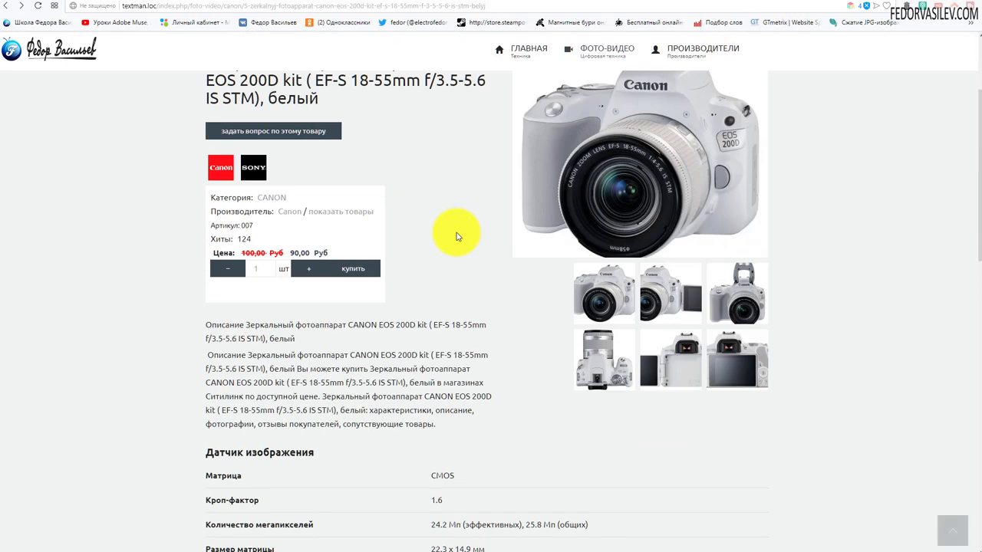
left_click(353, 268)
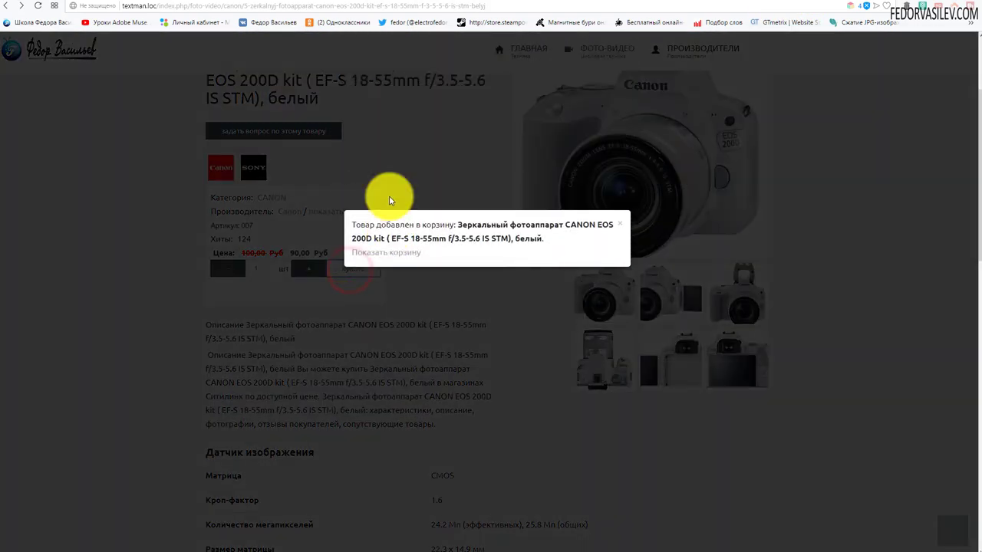
left_click(363, 307)
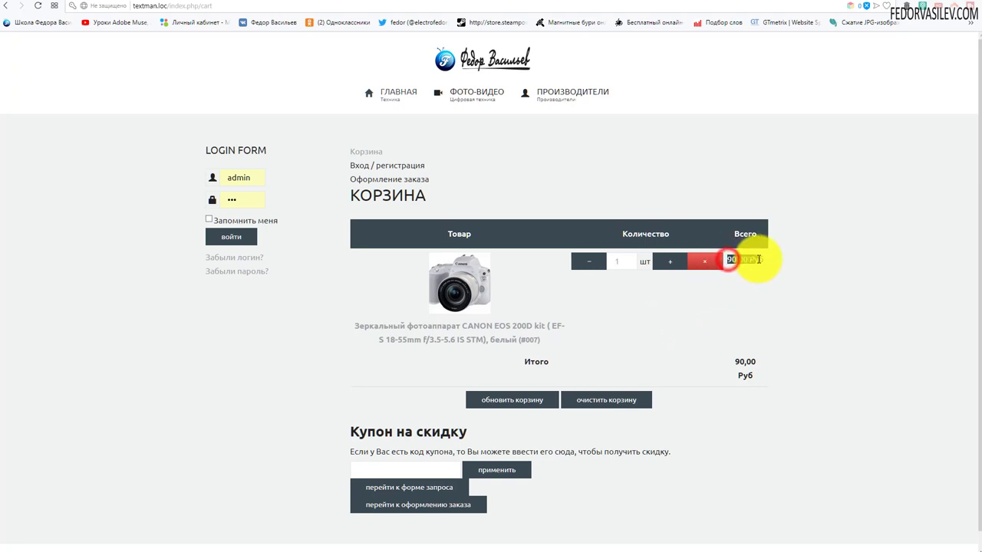
left_click(859, 269)
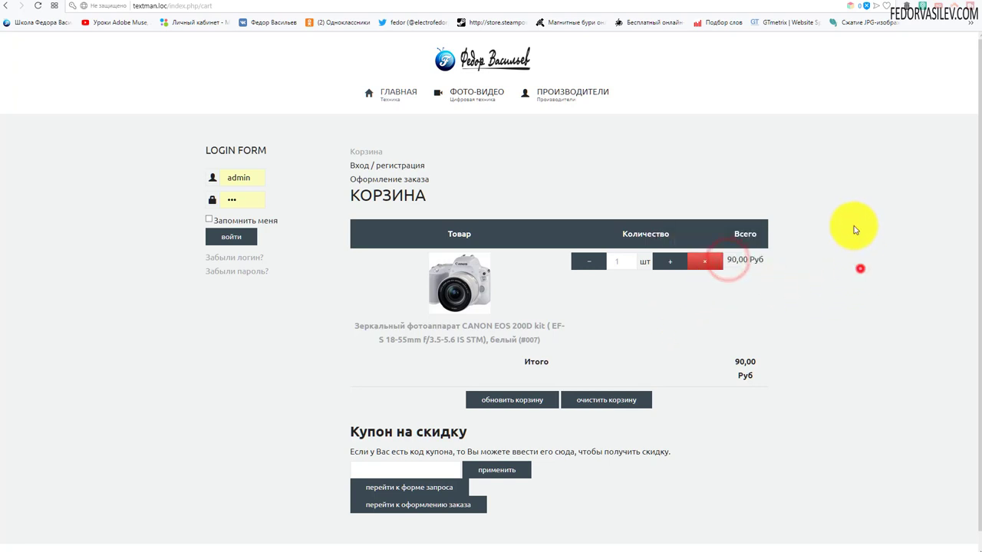
- Close the product editor and examine the Корзина settings of DJ-Catalog2, including Показывать цены
left_click(781, 2)
scroll(257, 215, "up", 1)
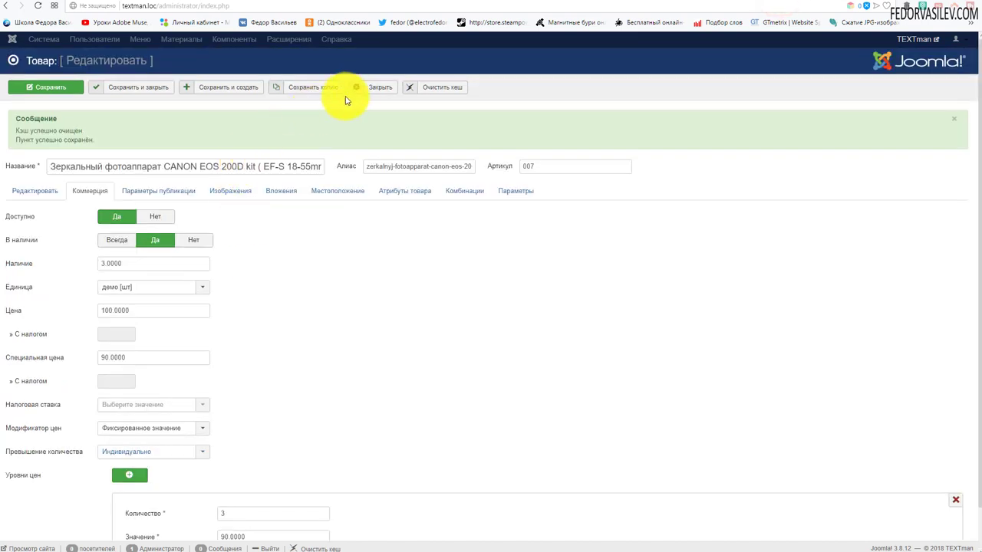
left_click(362, 87)
left_click(326, 29)
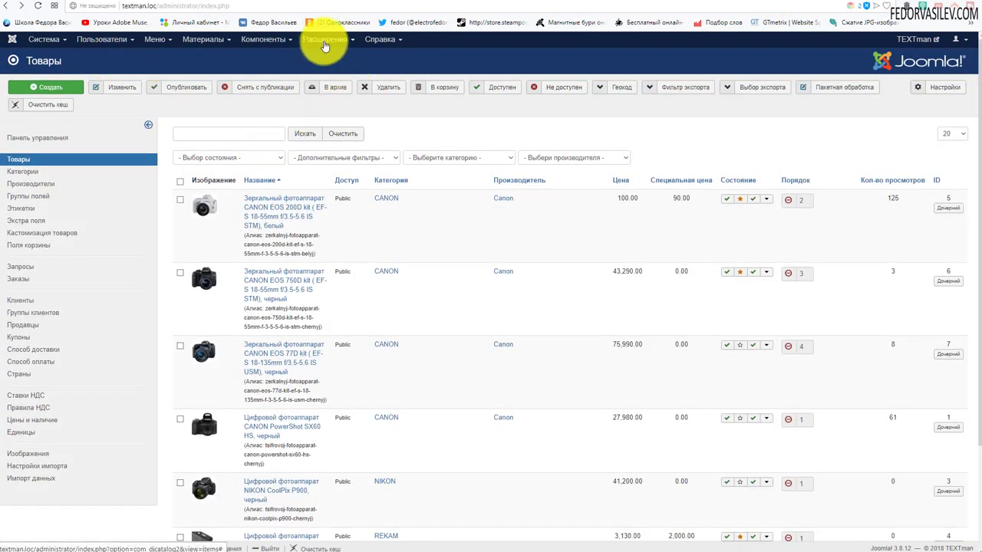
left_click(324, 45)
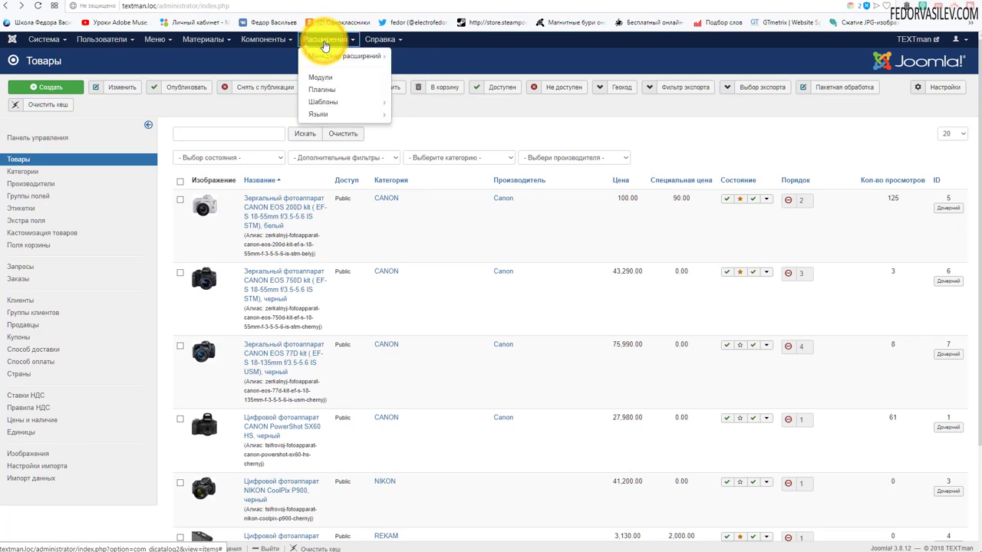
left_click(257, 40)
mouse_move(269, 56)
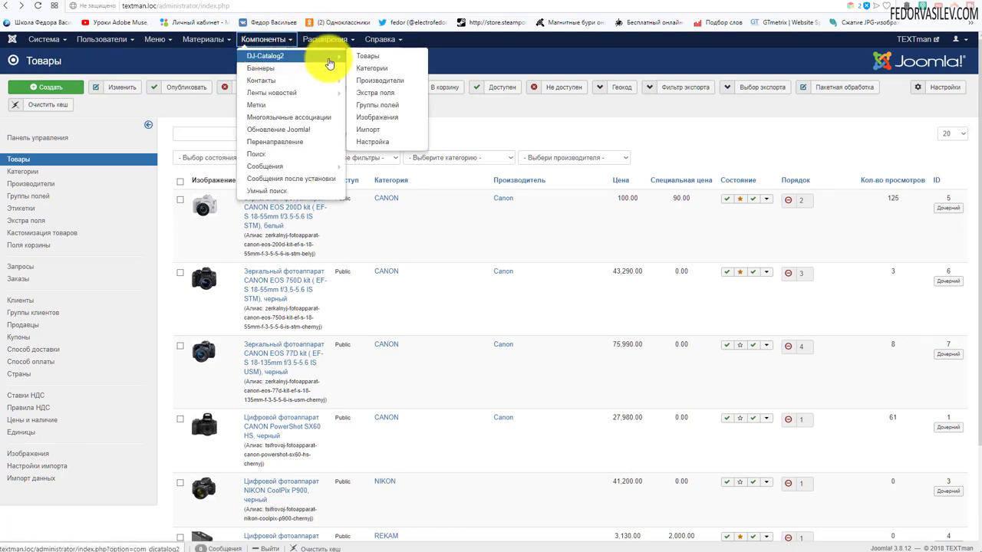
left_click(298, 63)
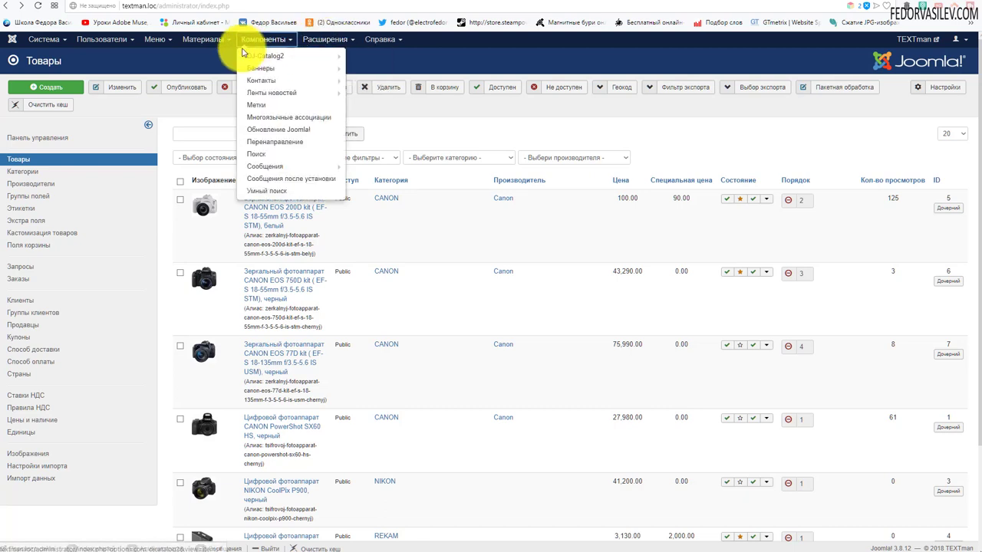
left_click(275, 58)
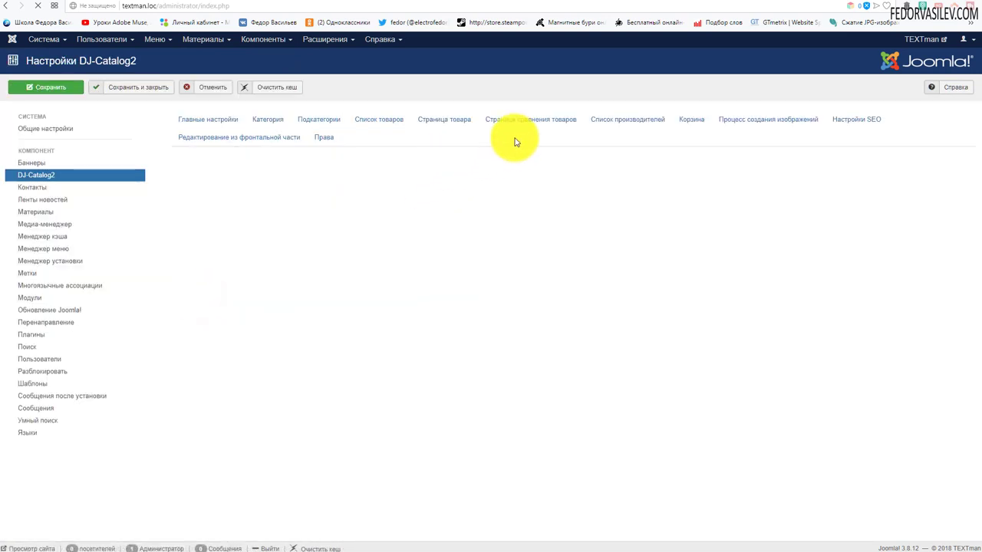
left_click(692, 121)
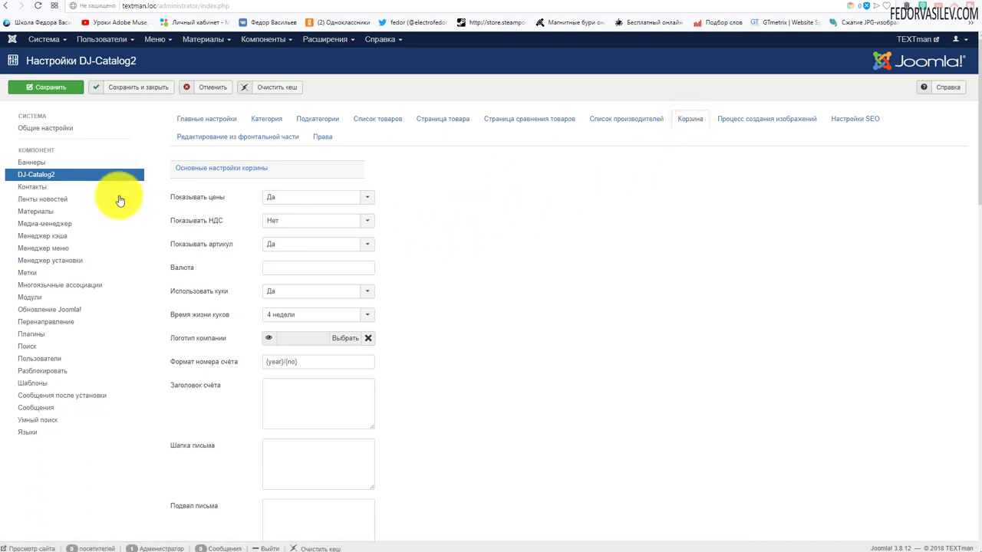
left_click(265, 197)
left_click(280, 202)
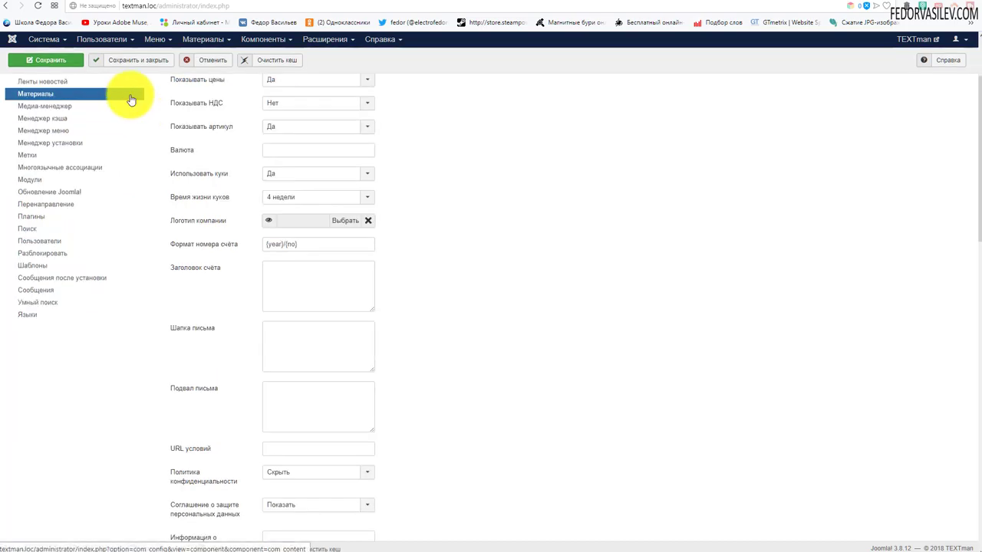
- Raise the camera's quantity in the cart to 3, checking the total at each quantity
left_click(811, 1)
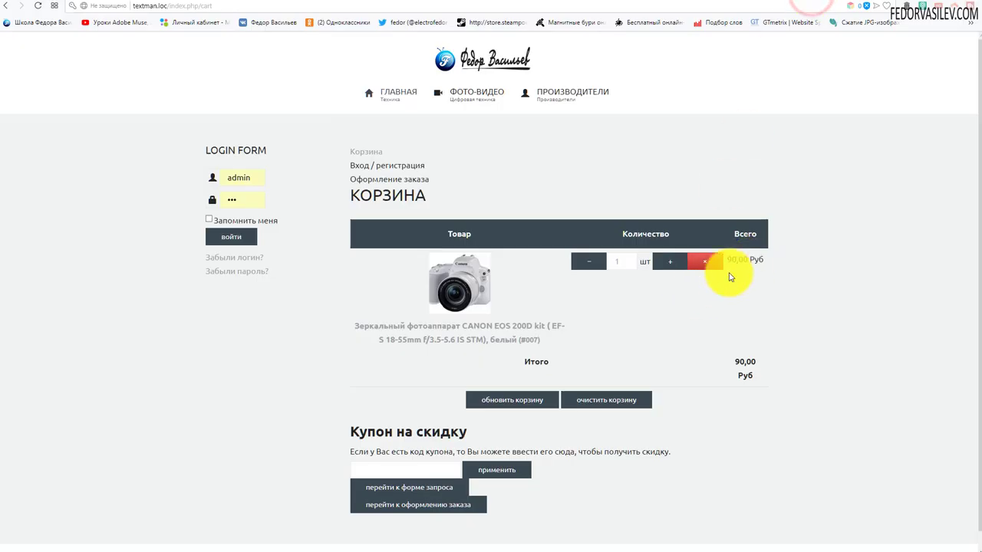
key("ctrl+Tab")
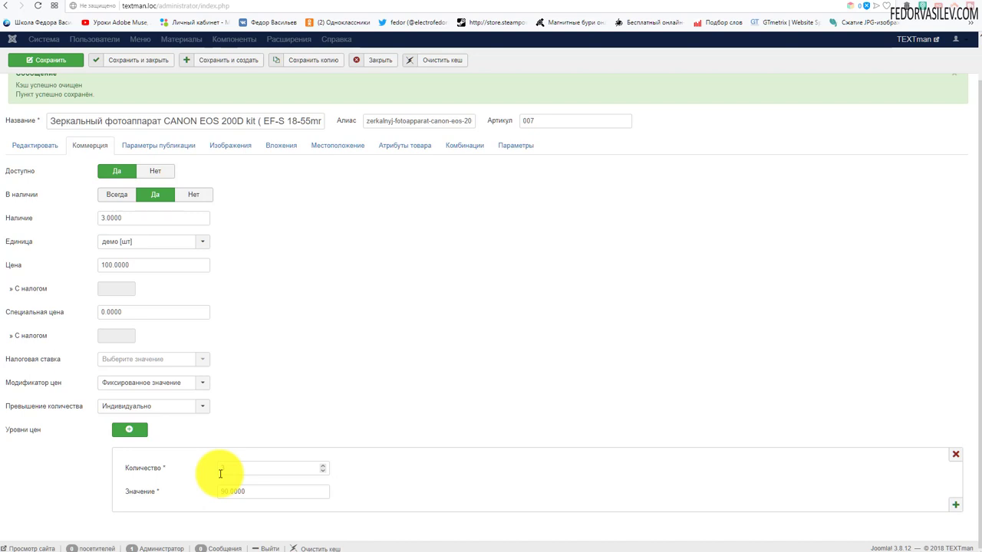
left_click(790, 0)
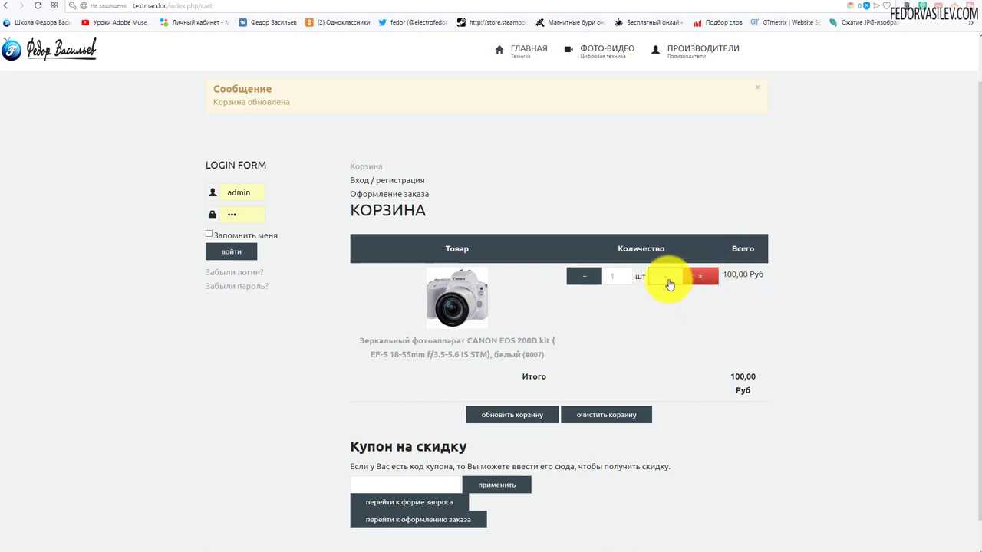
left_click(667, 280)
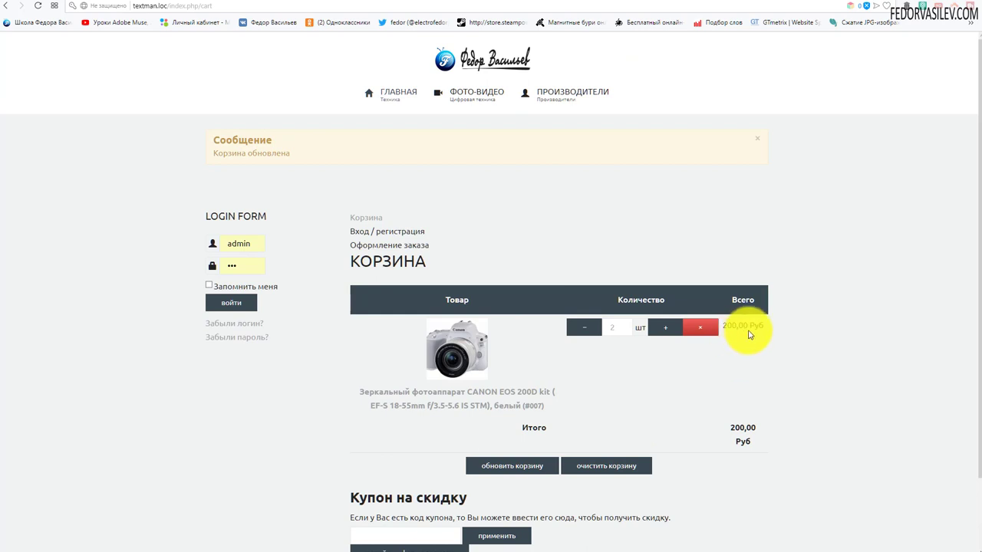
double_click(533, 429)
left_click(706, 377)
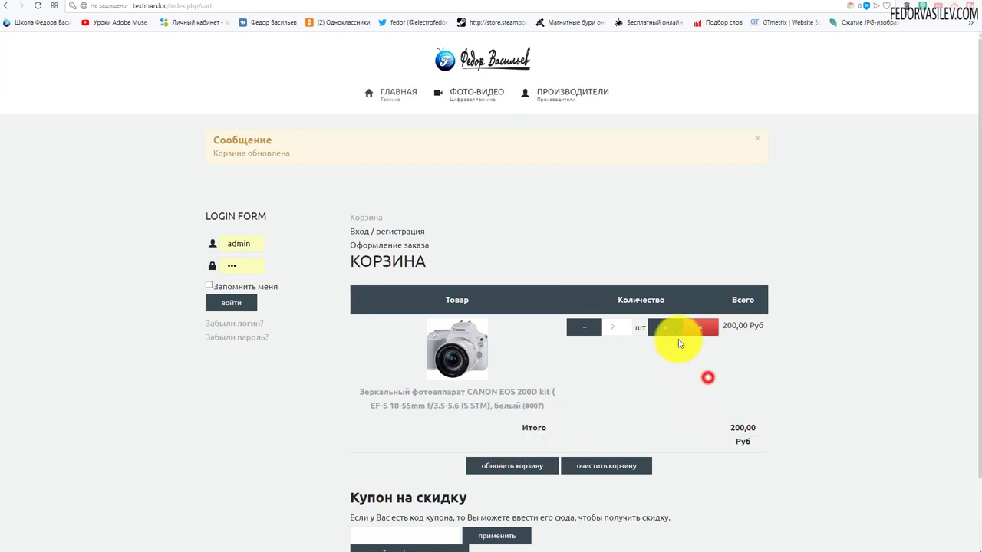
left_click(668, 328)
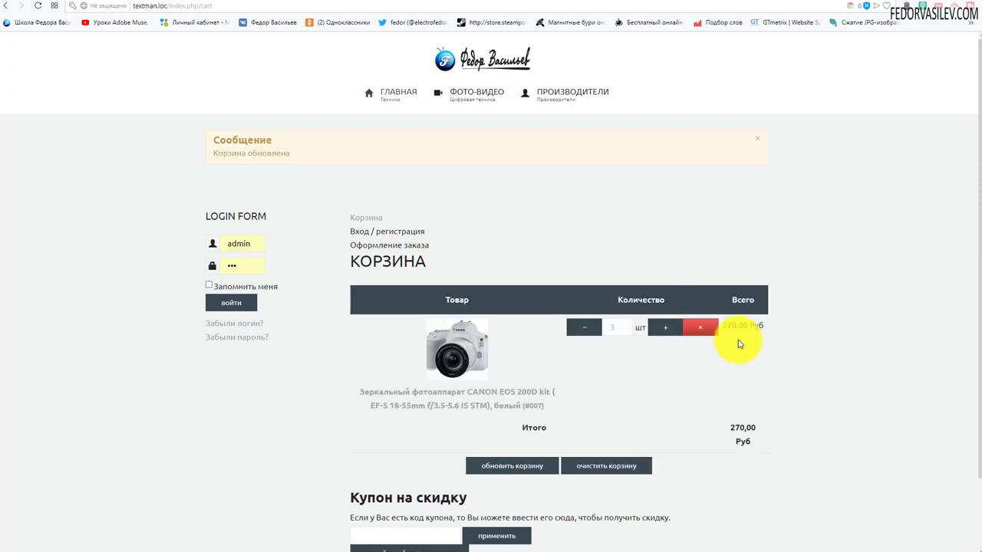
- Set the product's Модификатор цен to Скидка на % and the value of the quantity 3 price level to 5
scroll(742, 291, "down", 1)
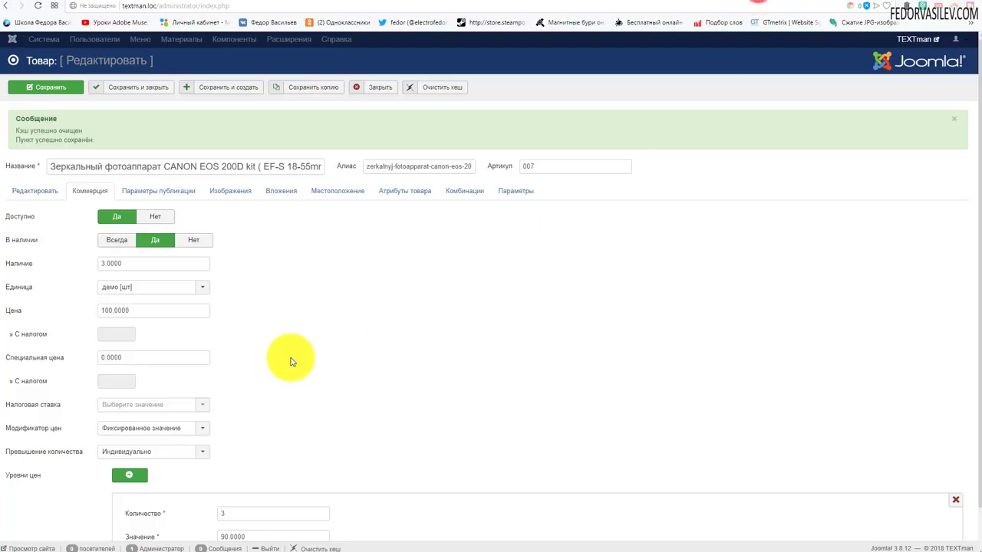
scroll(291, 354, "down", 1)
left_click_drag(247, 491, 229, 491)
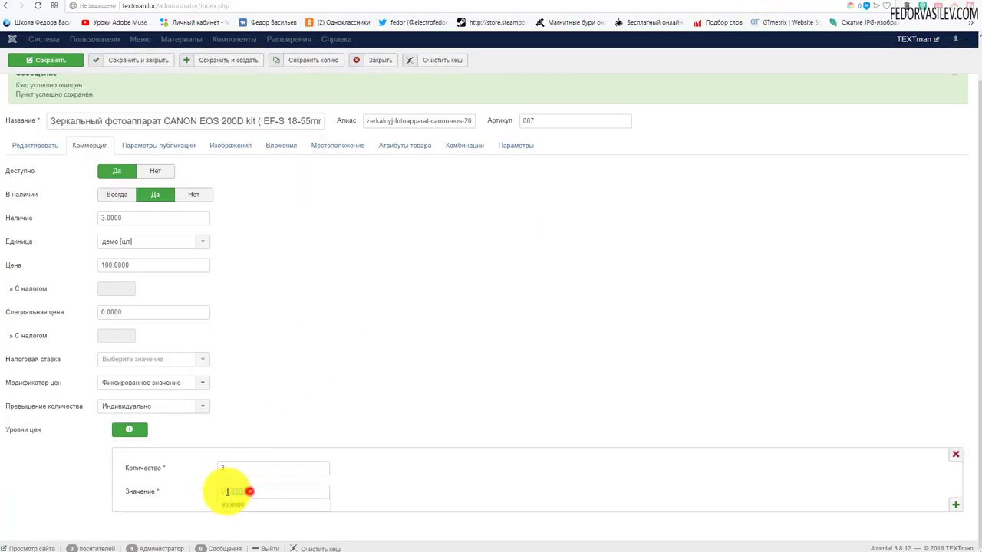
left_click(347, 353)
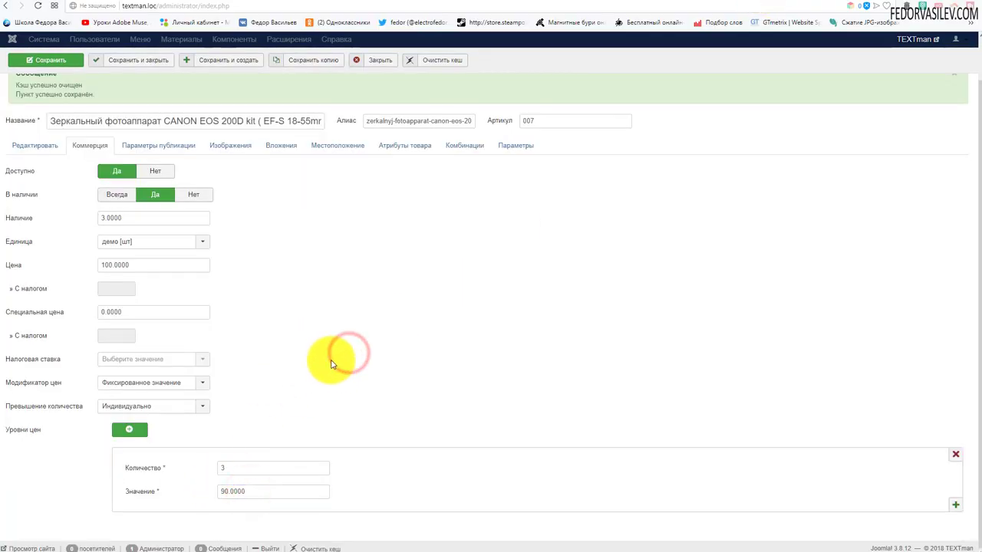
left_click(185, 387)
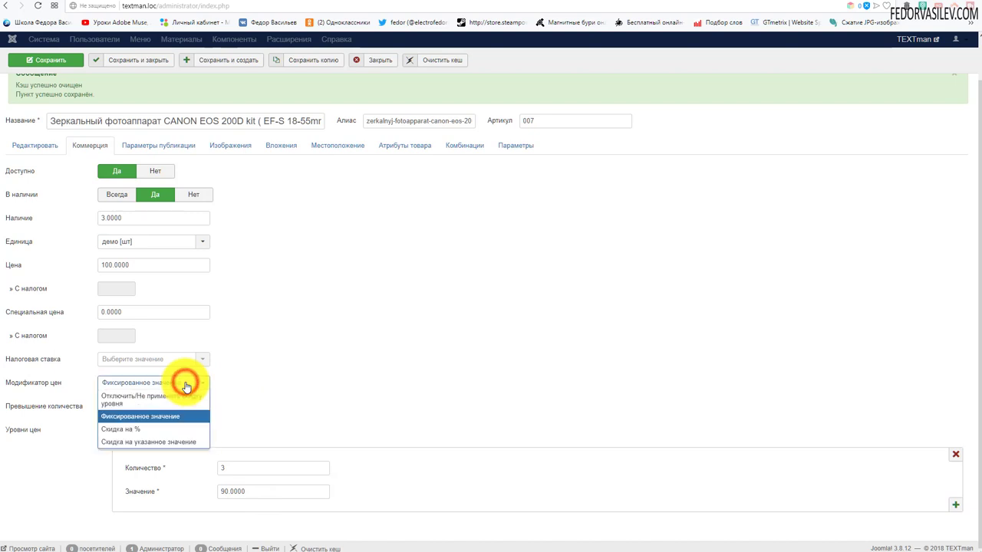
left_click(163, 429)
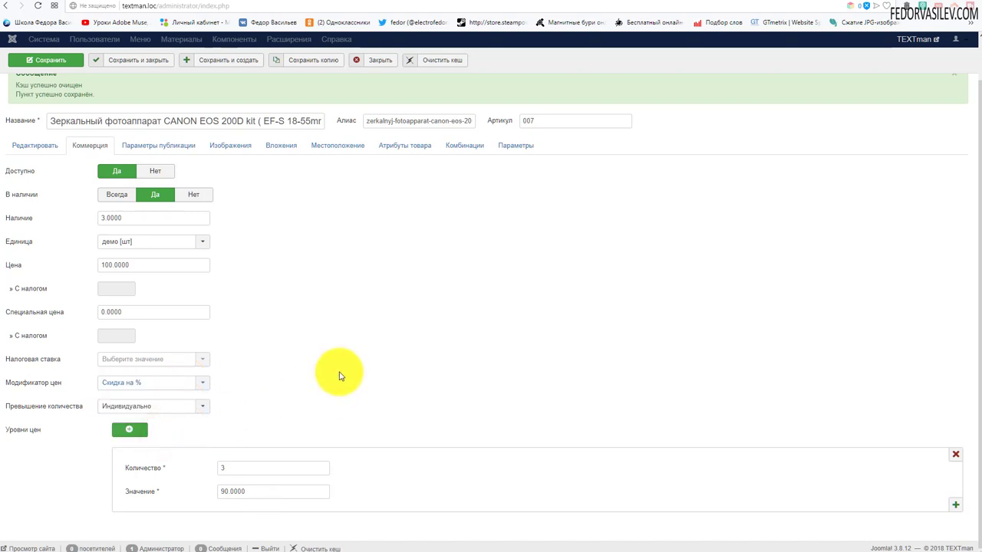
double_click(249, 491)
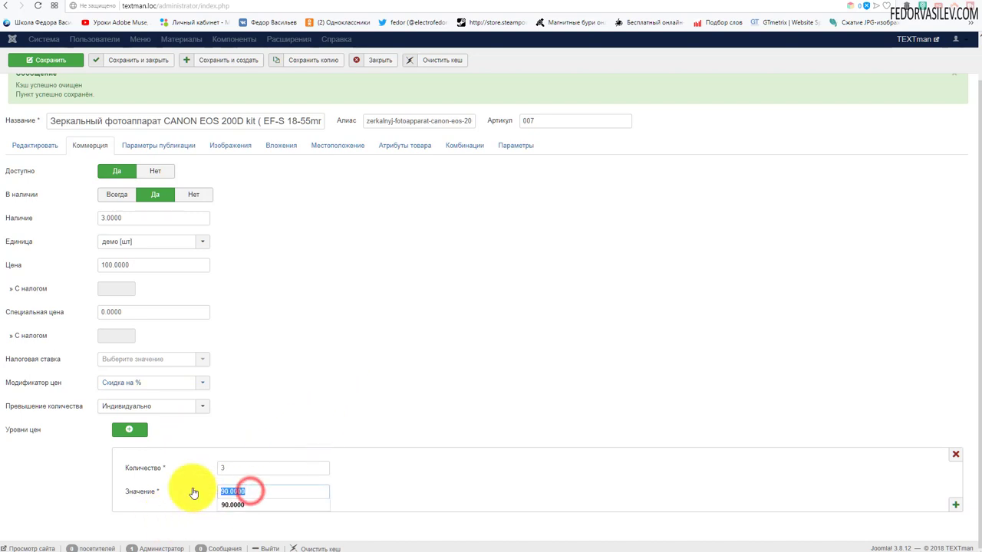
type("5")
left_click(443, 340)
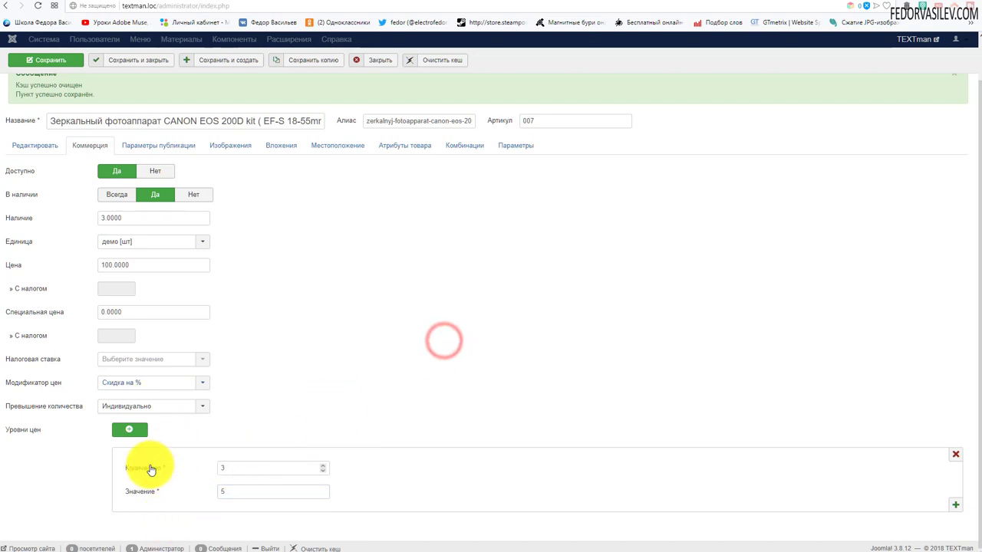
double_click(241, 467)
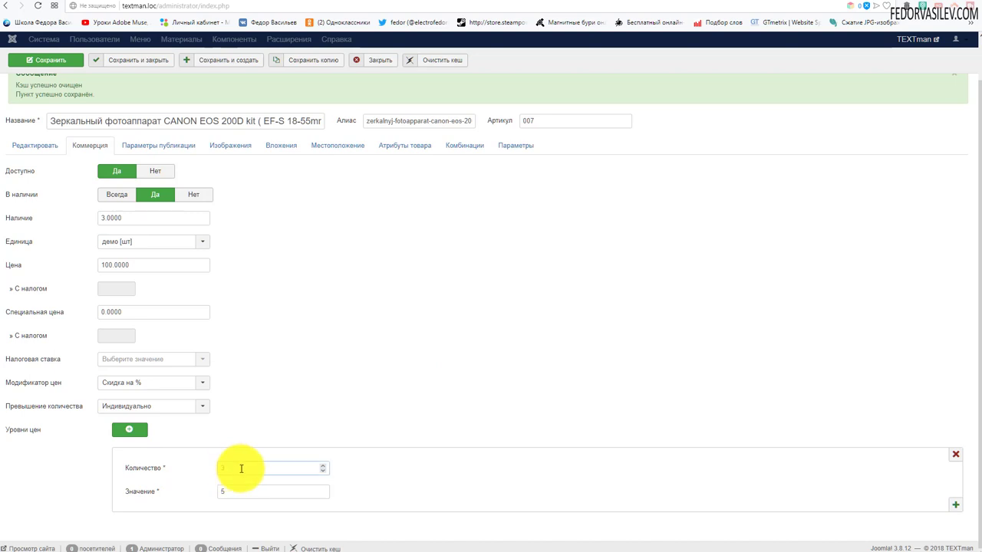
double_click(241, 468)
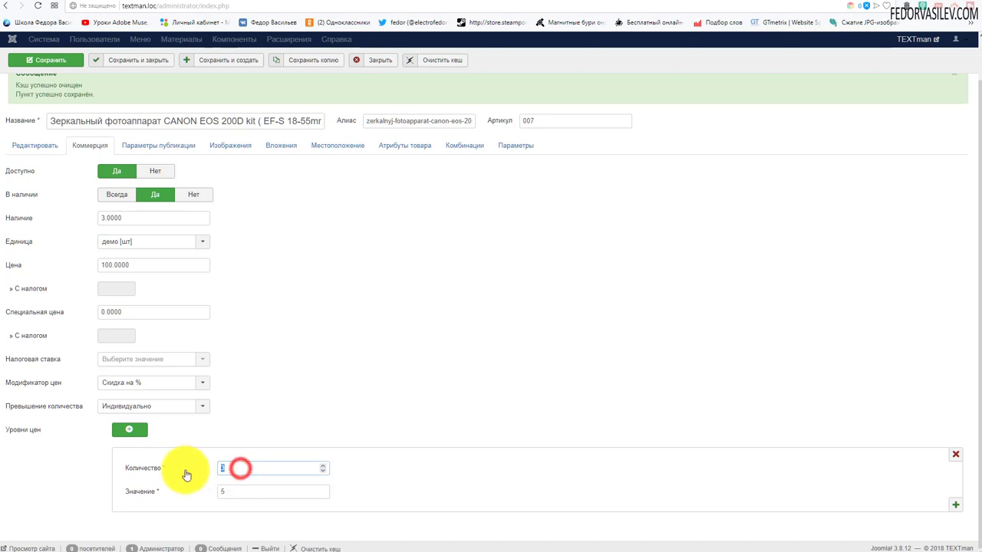
left_click(326, 413)
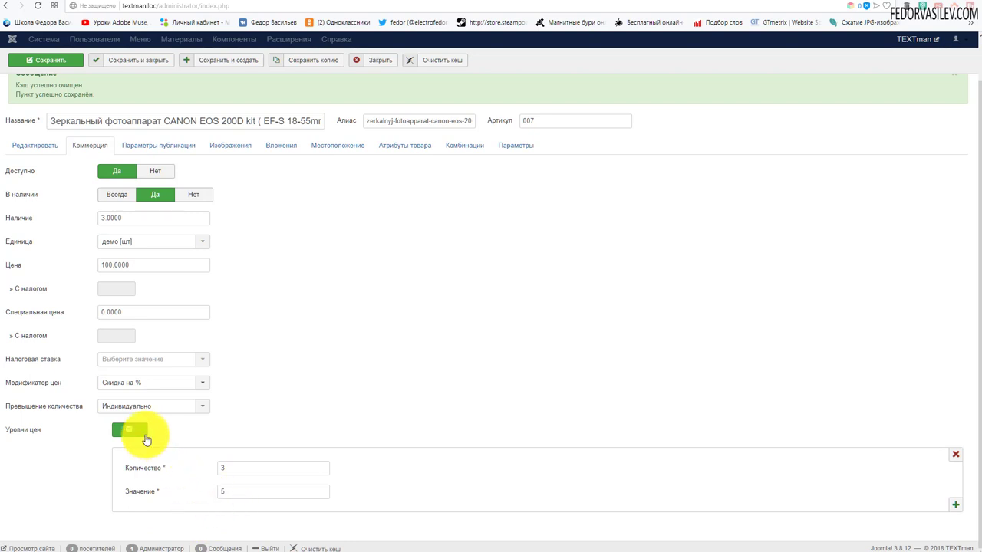
- Add a second price level to the product and set its quantity to 10
left_click(129, 429)
scroll(418, 311, "down", 2)
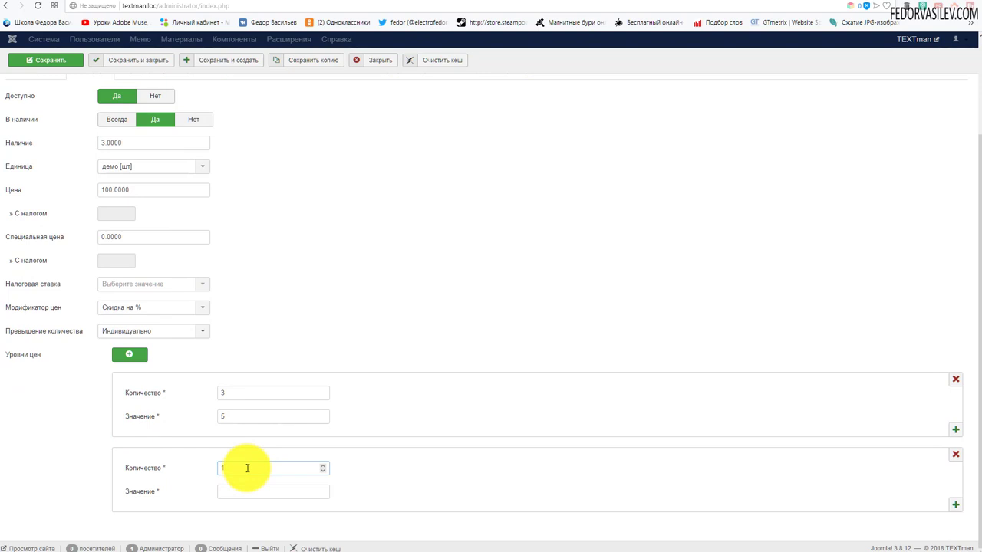
type("0")
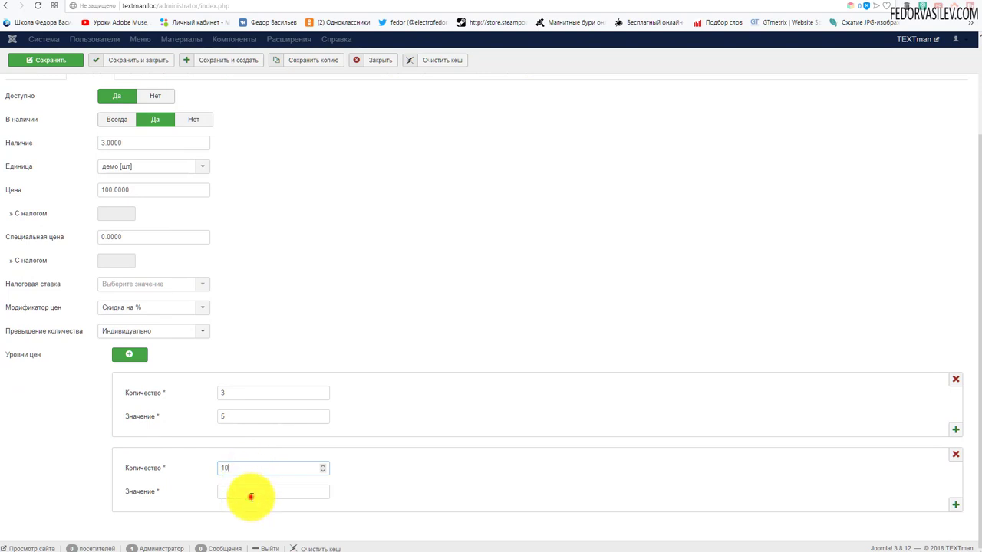
- Set the value of the price level for quantity 10 to 15
left_click(248, 492)
type("15")
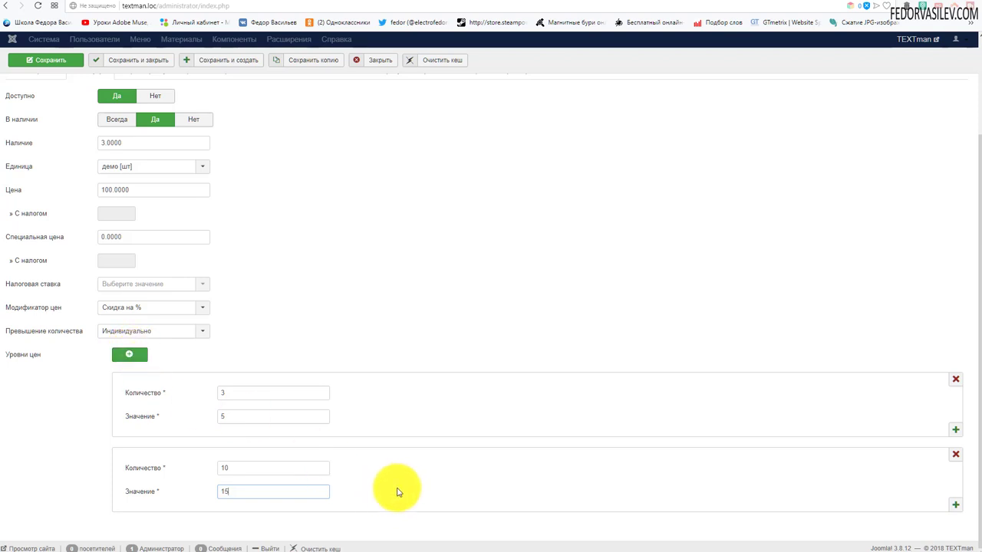
- Delete the second price level from the camera product and save the product
left_click(957, 457)
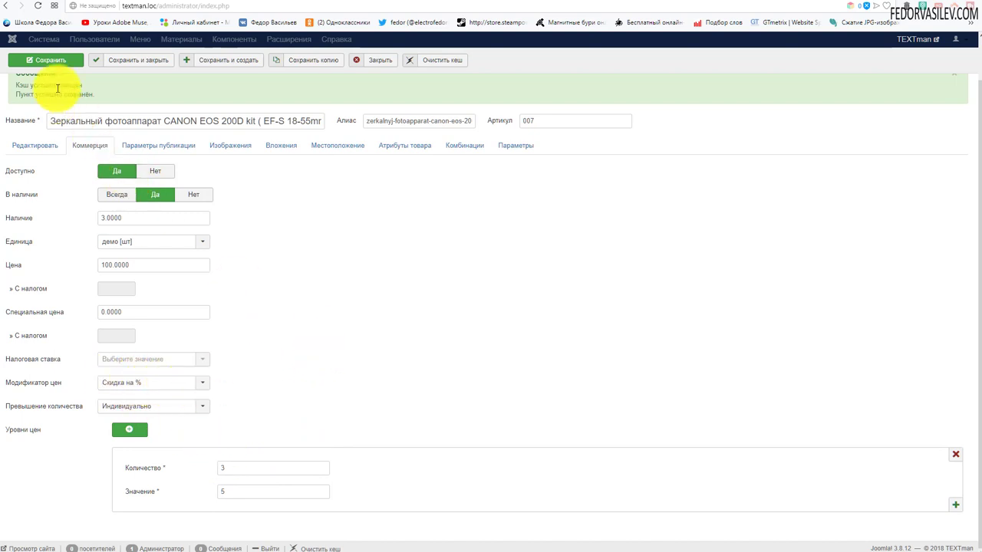
left_click(52, 61)
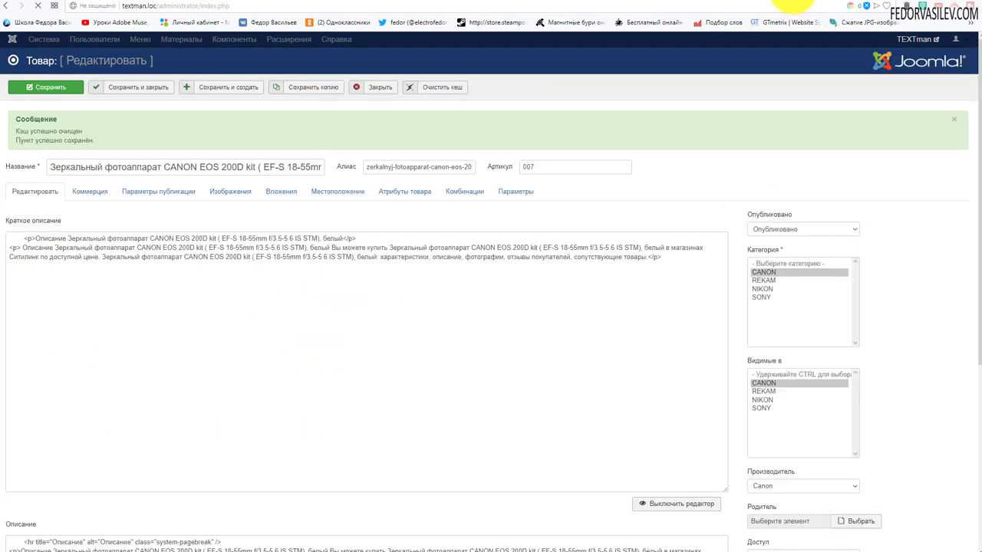
- Reload the storefront cart and test the discount by lowering the camera's quantity to 2, then raising it to 3
left_click(797, 3)
left_click(38, 6)
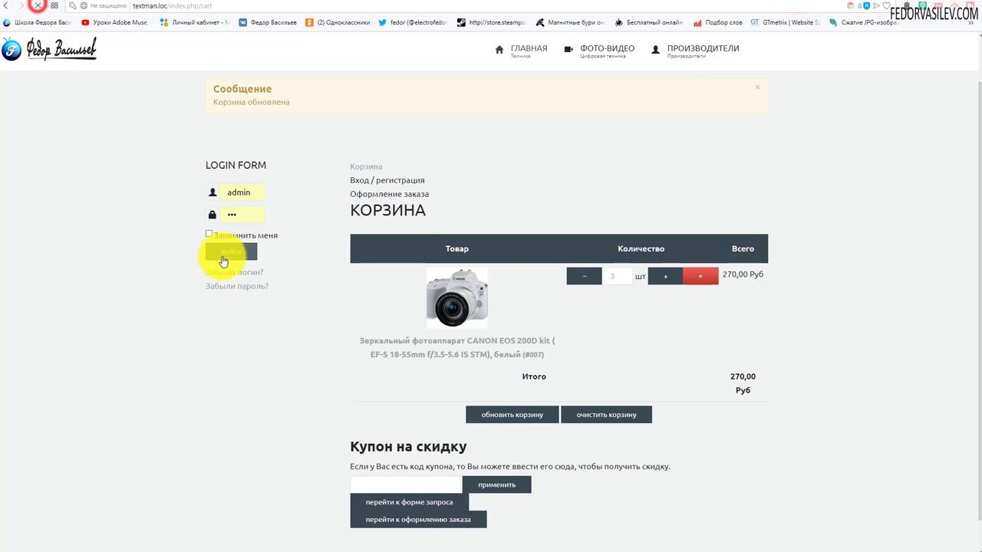
left_click(577, 246)
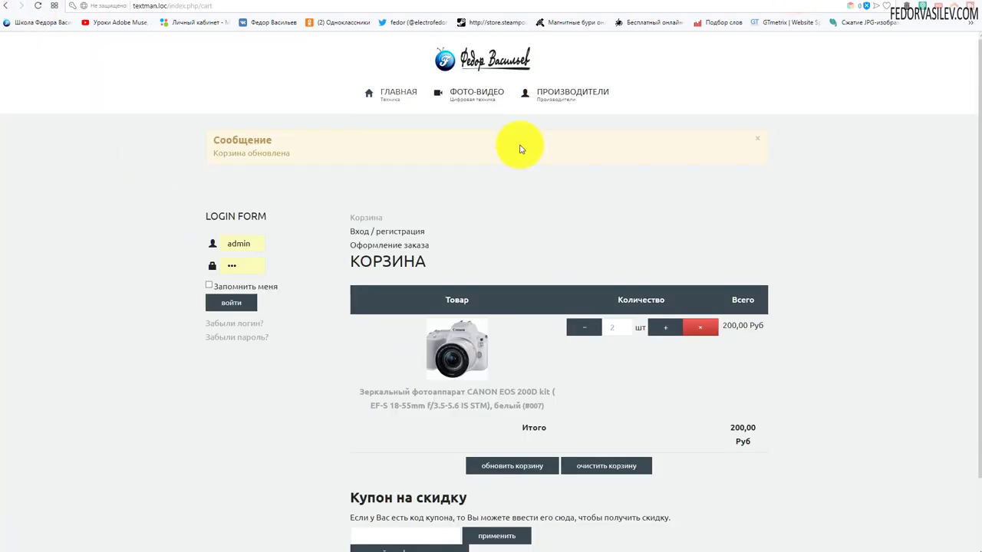
scroll(519, 148, "down", 2)
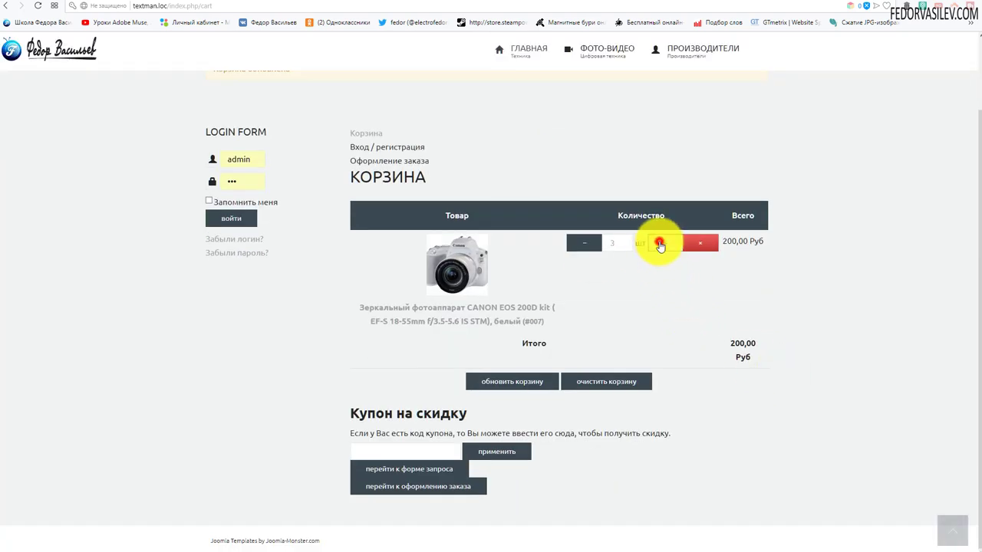
left_click(662, 243)
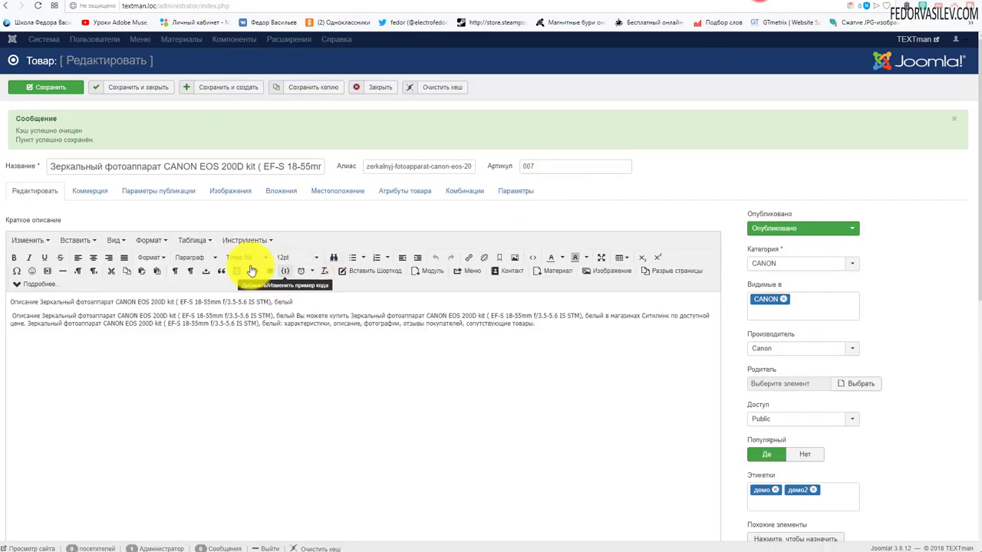
- In the product's commerce settings, set the price modifier to "Скидка на указанное значение" with a level value of 10, and save
left_click(102, 190)
scroll(180, 212, "down", 1)
left_click(158, 407)
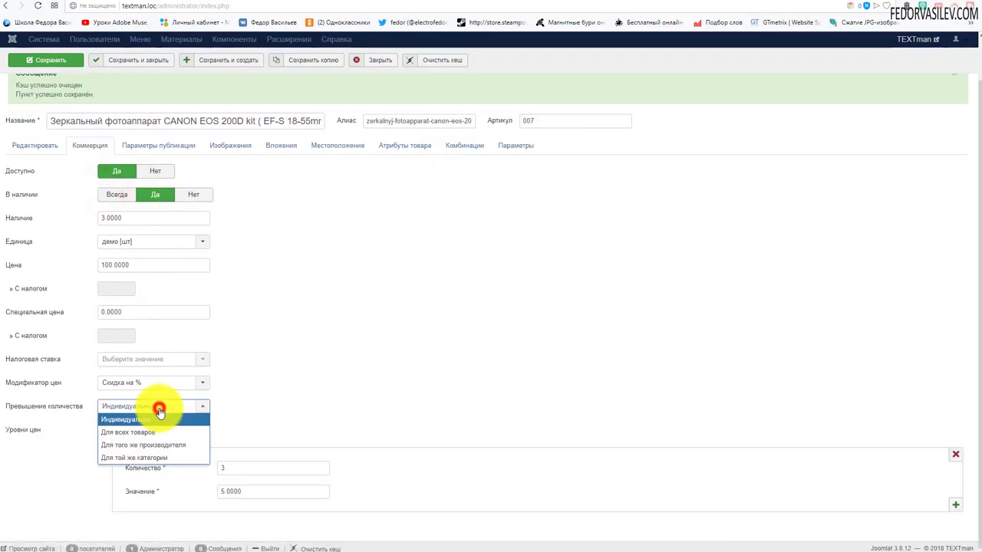
left_click(150, 382)
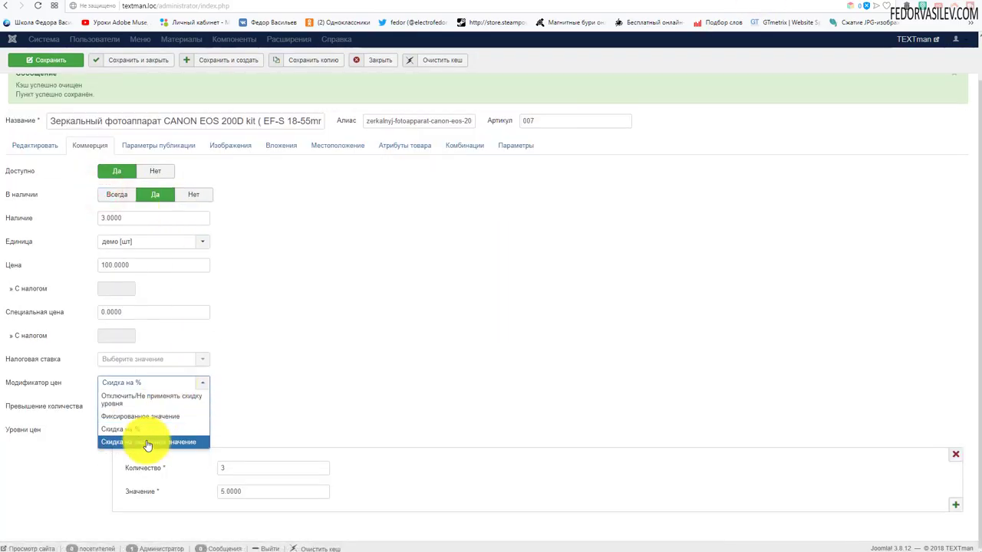
left_click(146, 439)
left_click(121, 494)
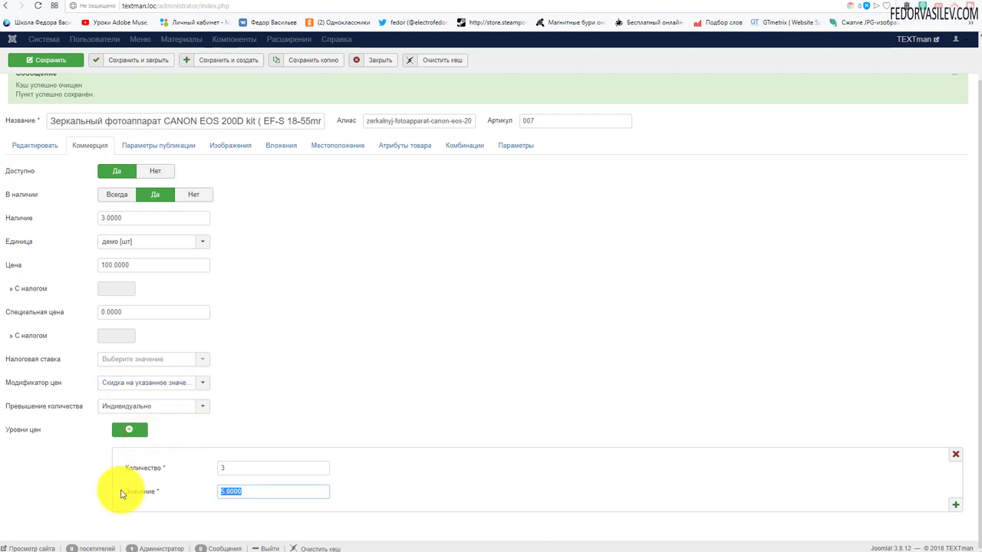
left_click(386, 346)
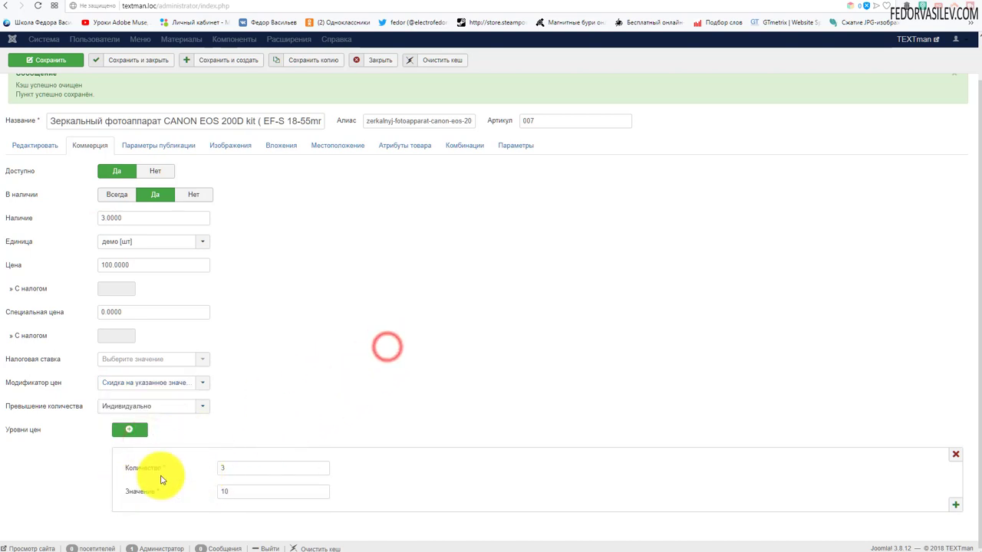
left_click(65, 68)
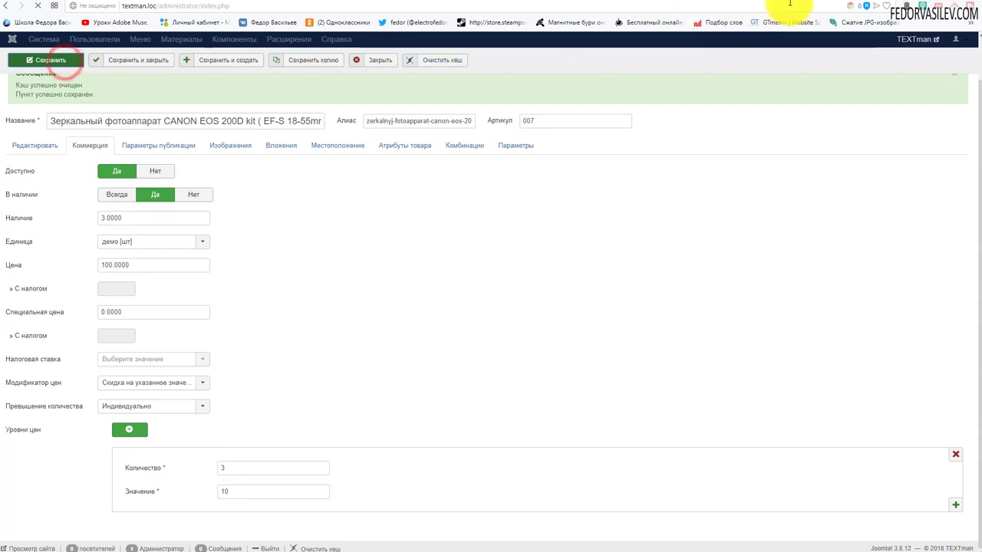
- Reload the storefront cart and raise the camera's quantity to 3 to test the fixed-amount discount
left_click(850, 2)
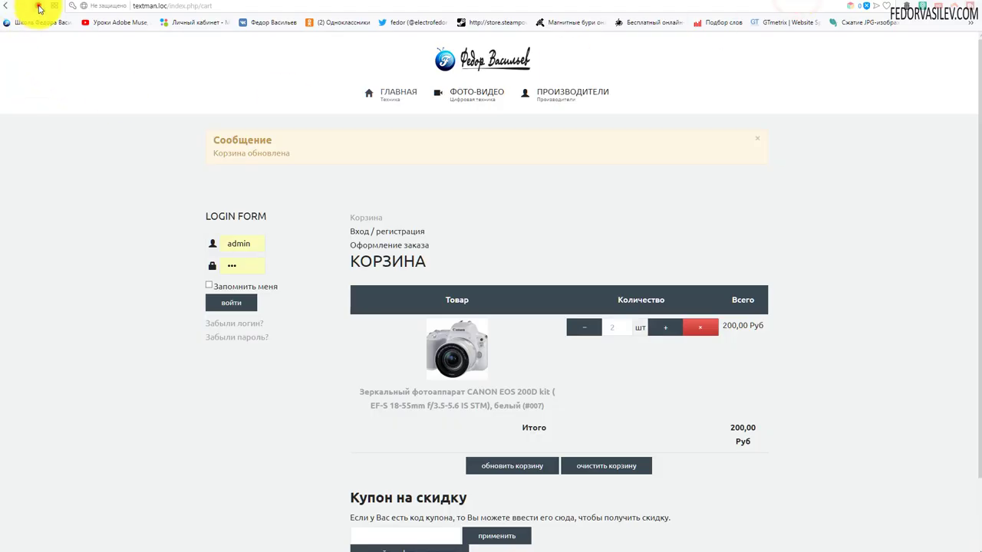
left_click(38, 6)
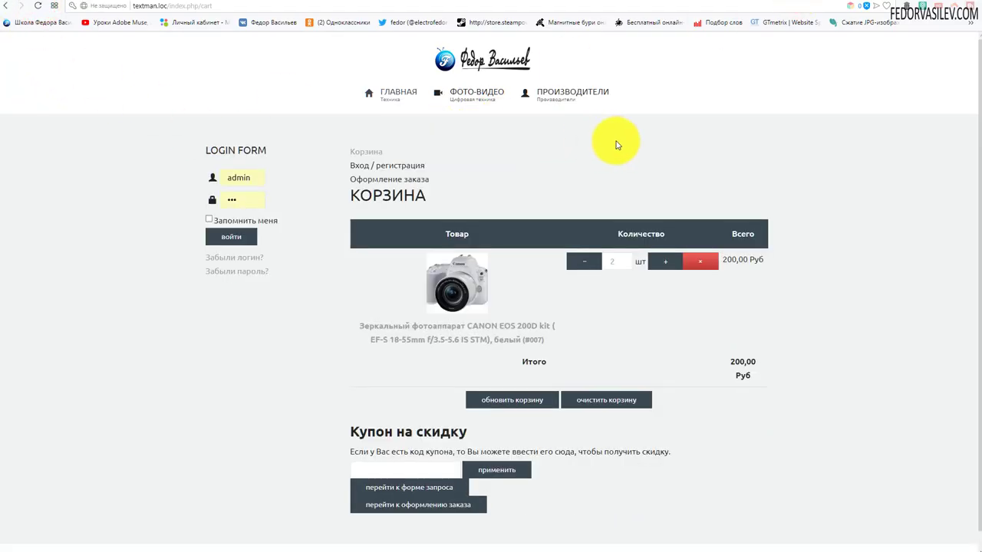
left_click(620, 262)
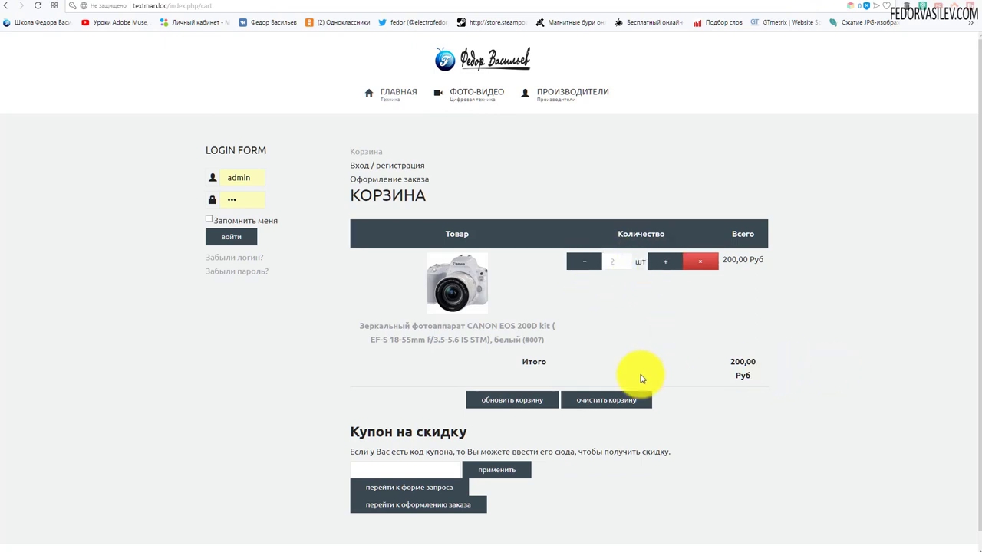
left_click(665, 262)
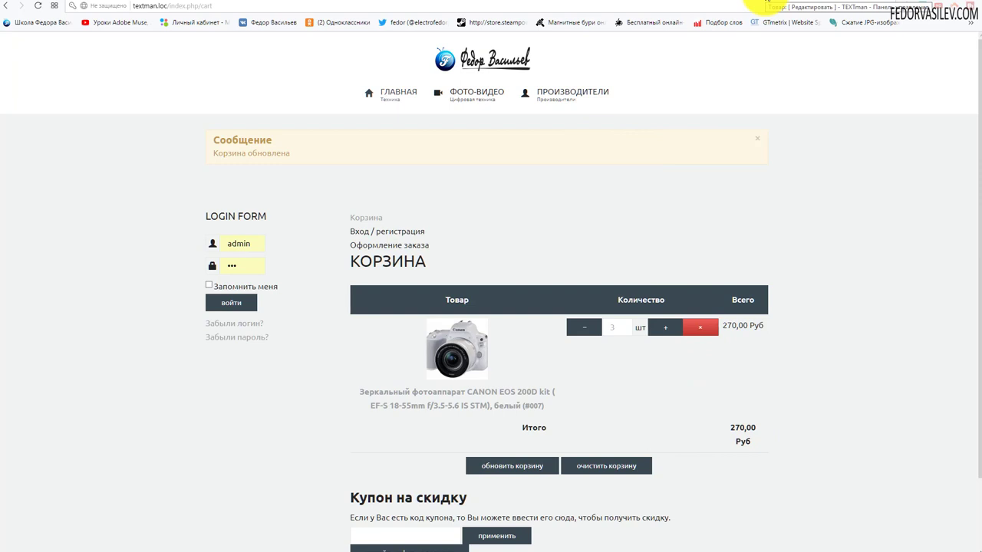
- Review the product's price level value and the available price modifier options, comparing them with the storefront cart total
left_click(765, 5)
left_click(107, 190)
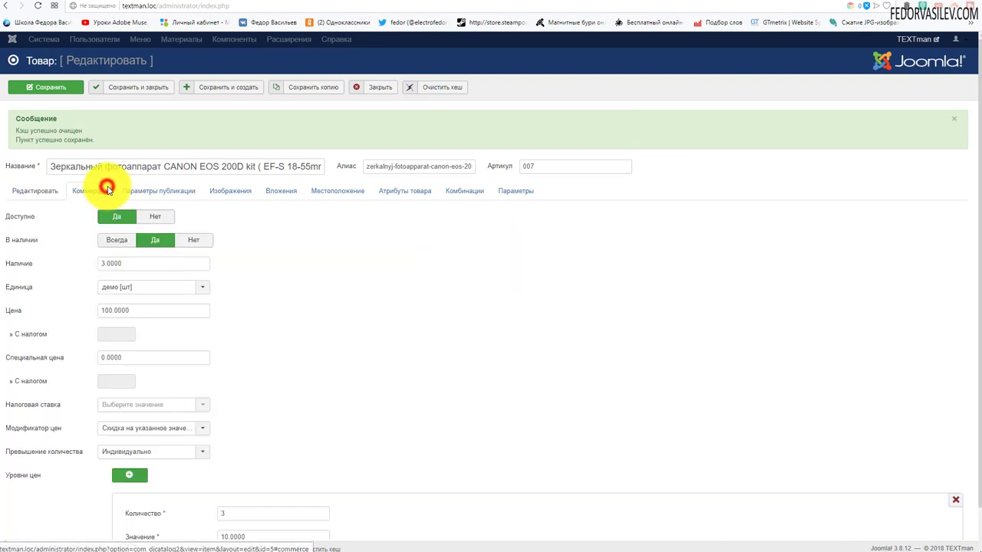
scroll(107, 190, "down", 1)
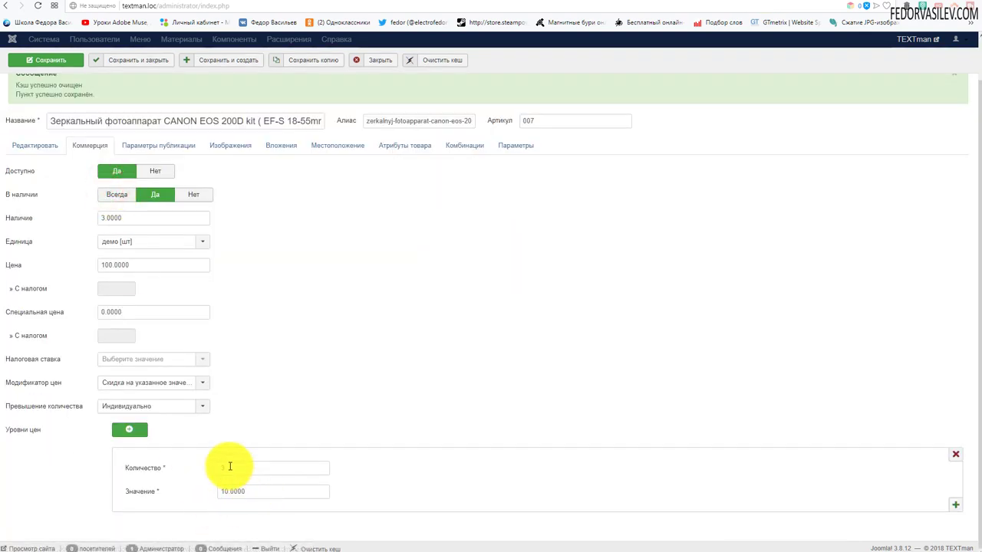
left_click_drag(247, 491, 212, 498)
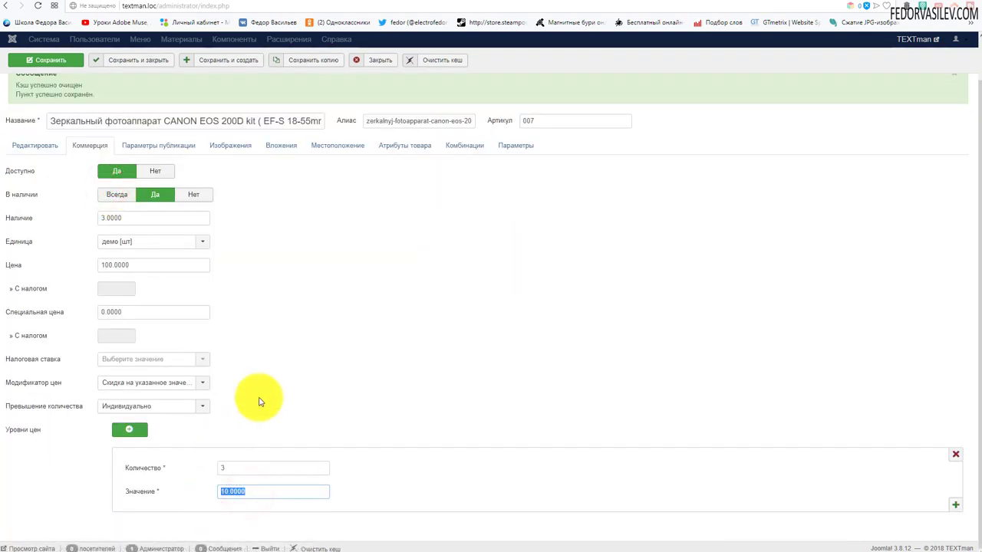
left_click(188, 383)
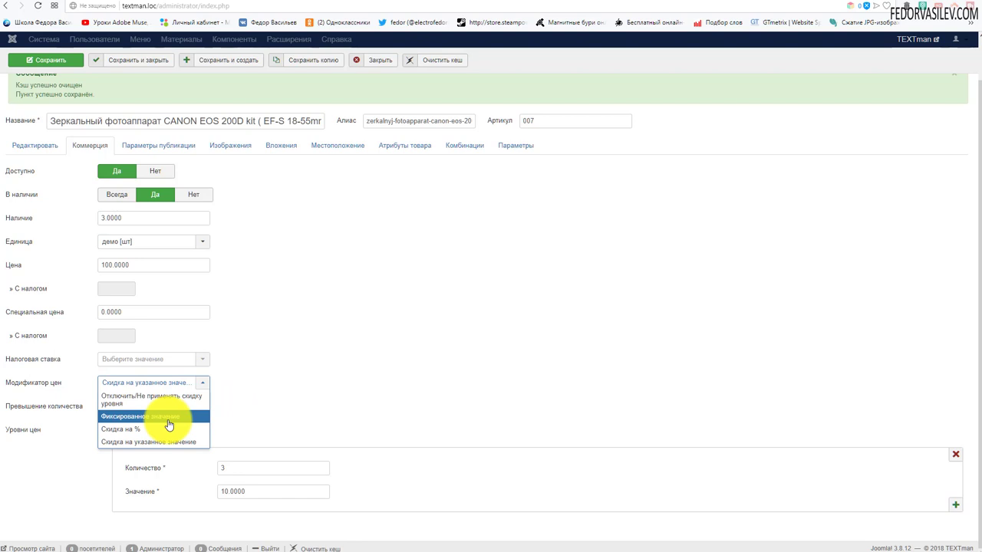
left_click(383, 372)
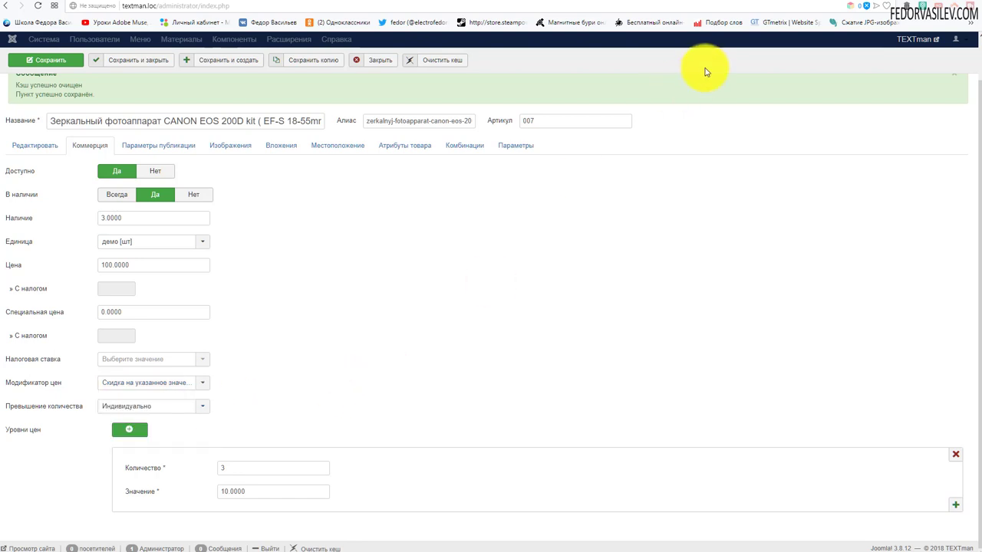
left_click(794, 4)
scroll(365, 291, "down", 1)
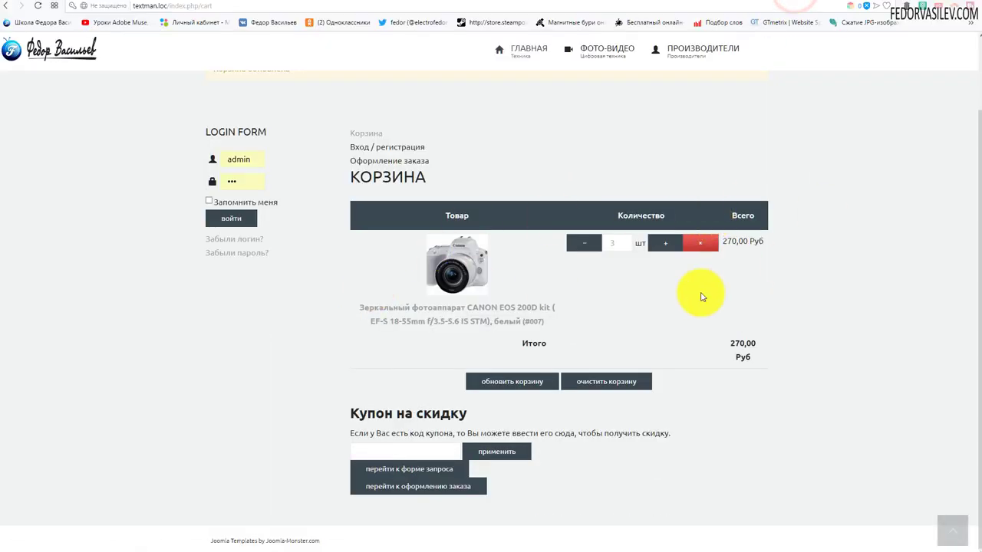
scroll(499, 233, "up", 1)
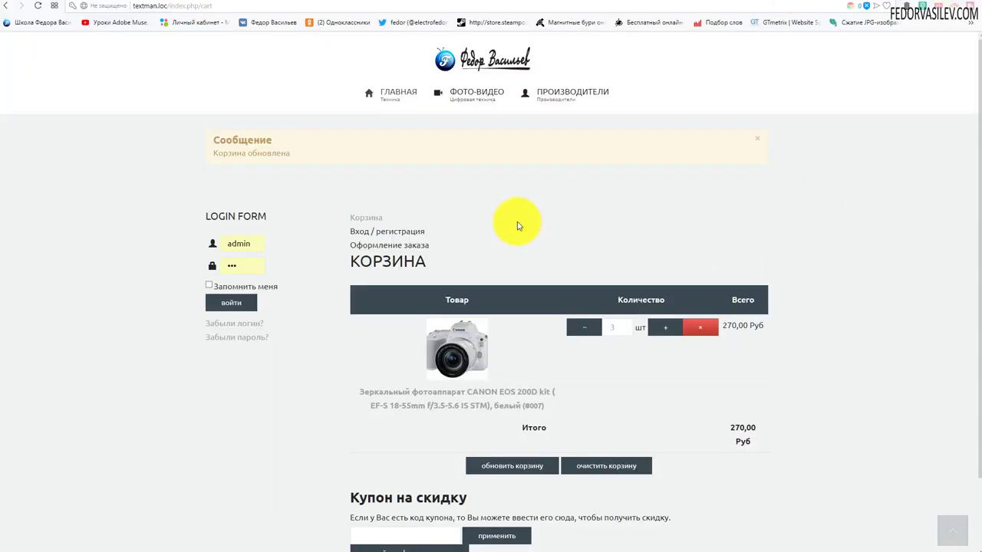
- Set the product's price modifier to "Отключить/Не применять скидку уровня" and save the product
left_click(779, 4)
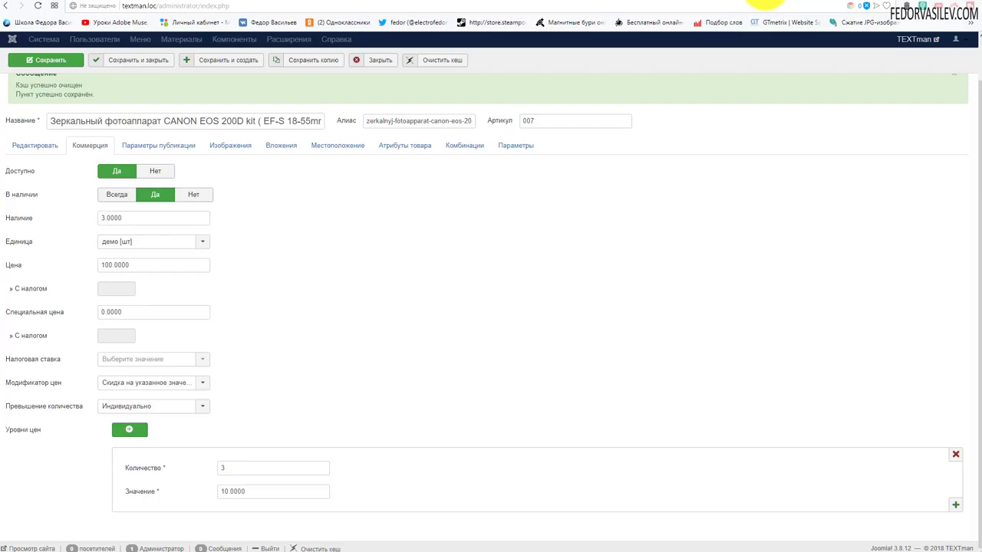
left_click(156, 406)
left_click(152, 387)
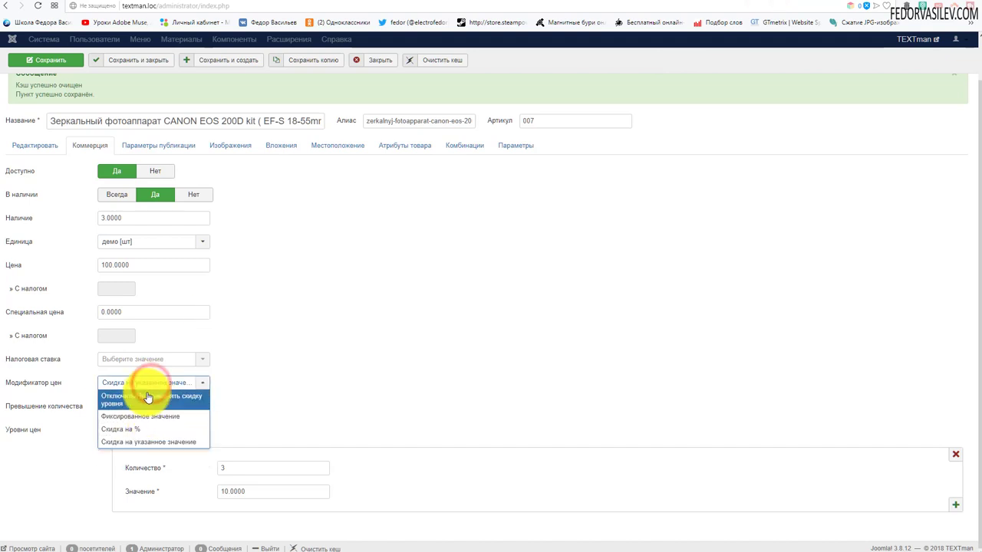
left_click(147, 394)
left_click(66, 85)
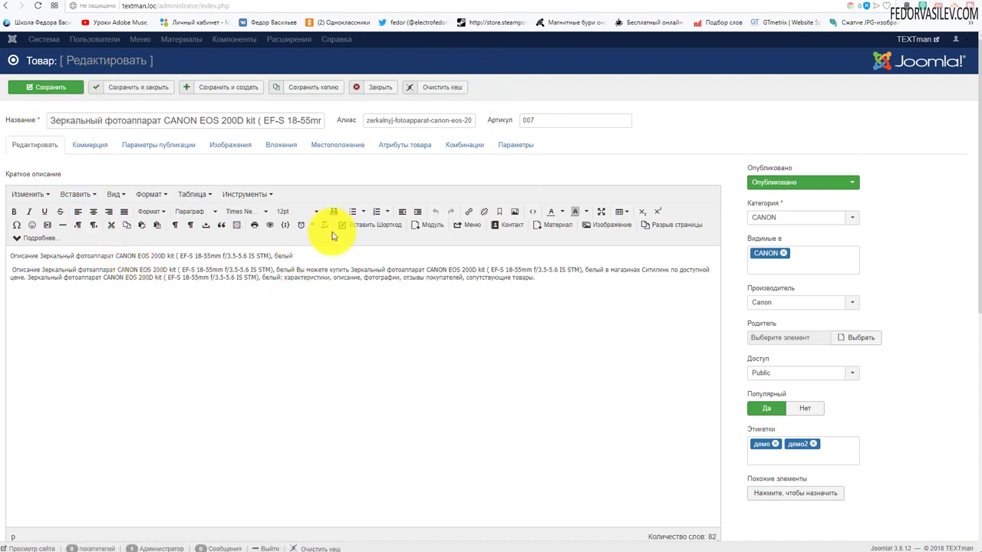
- View the product's combinations settings and close the product
left_click(463, 145)
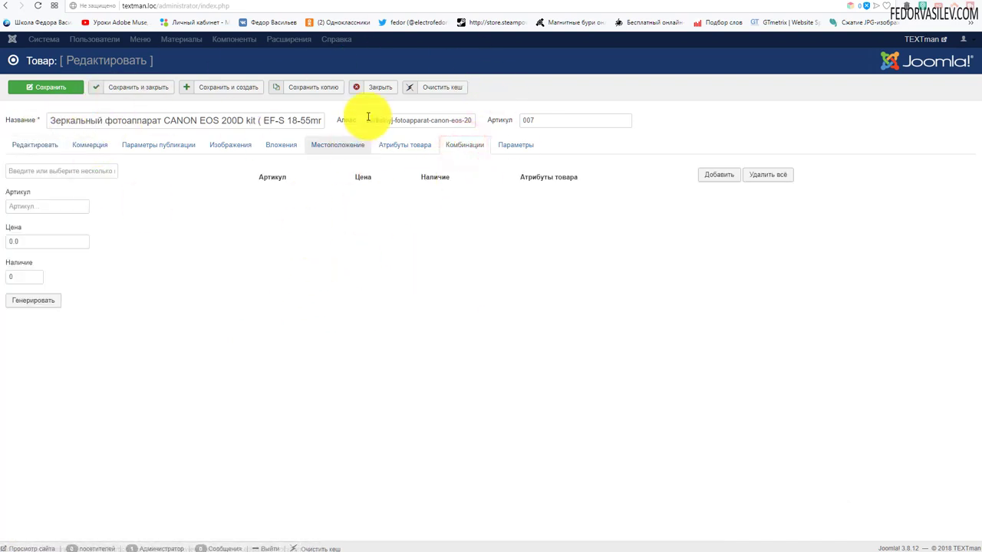
left_click(380, 87)
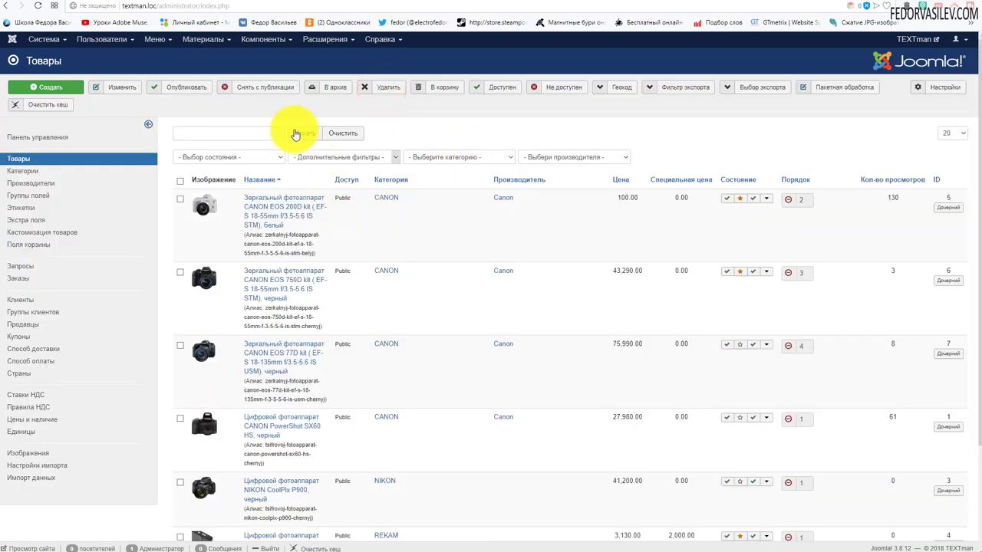
- Open the DJ-Catalog2 field groups, inspect the "Цвета" group and leave it without changes
left_click(263, 40)
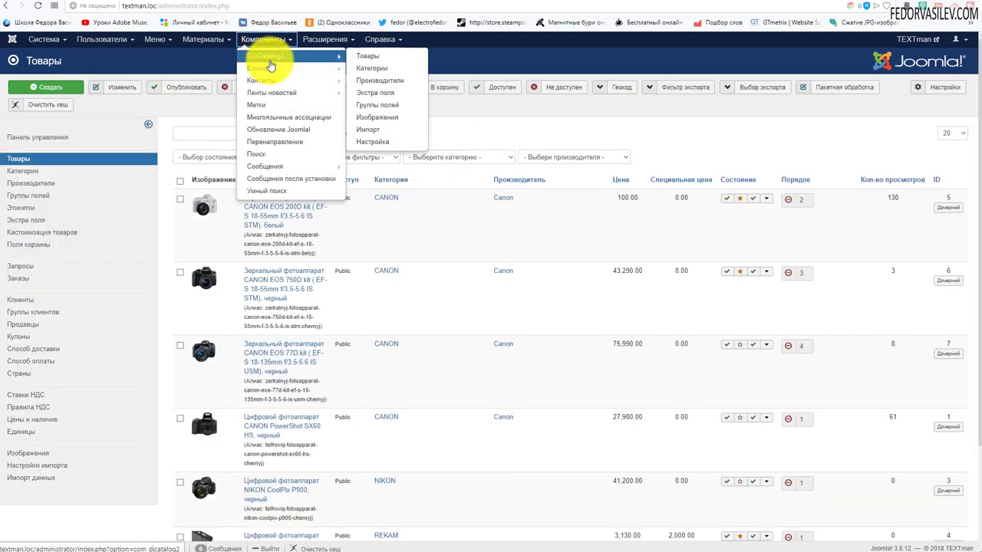
left_click(268, 58)
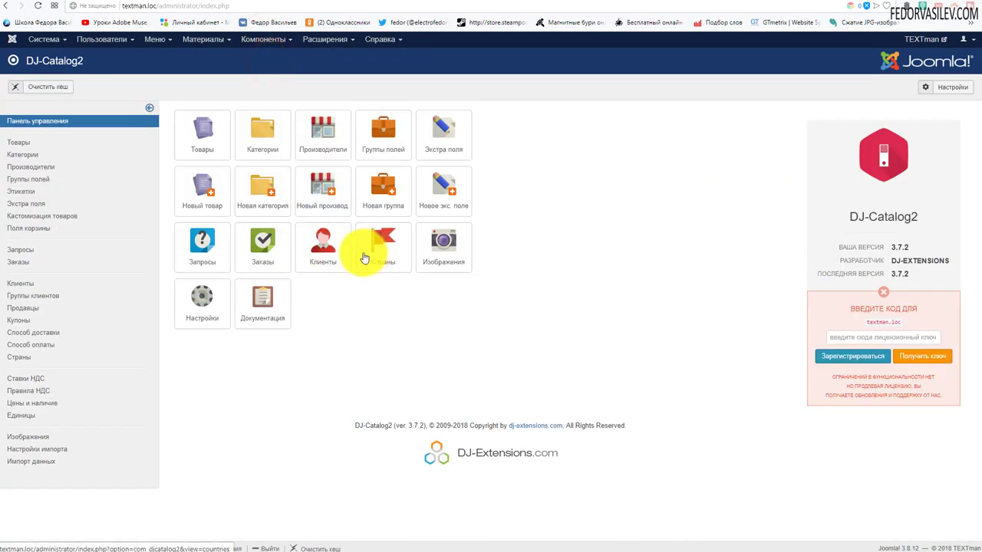
left_click(375, 148)
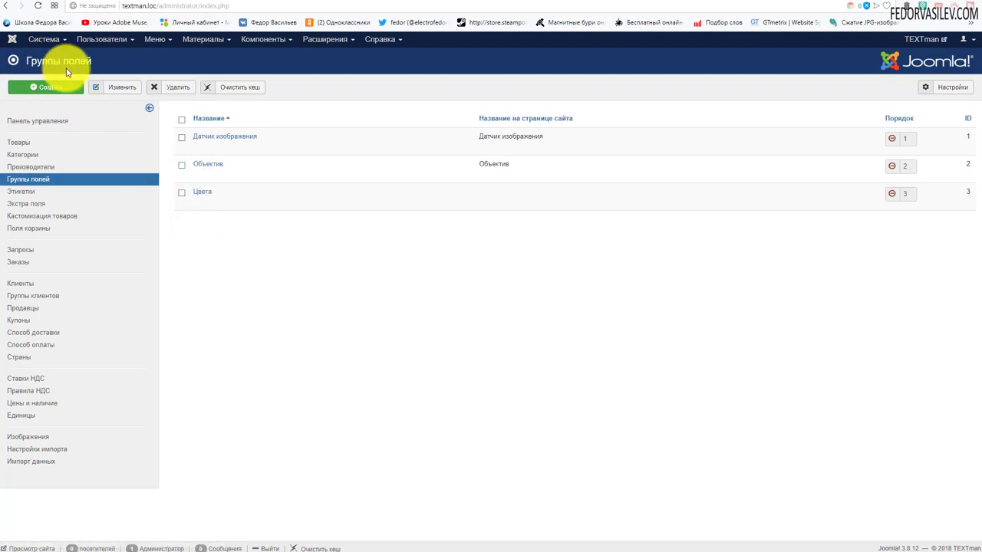
left_click(204, 193)
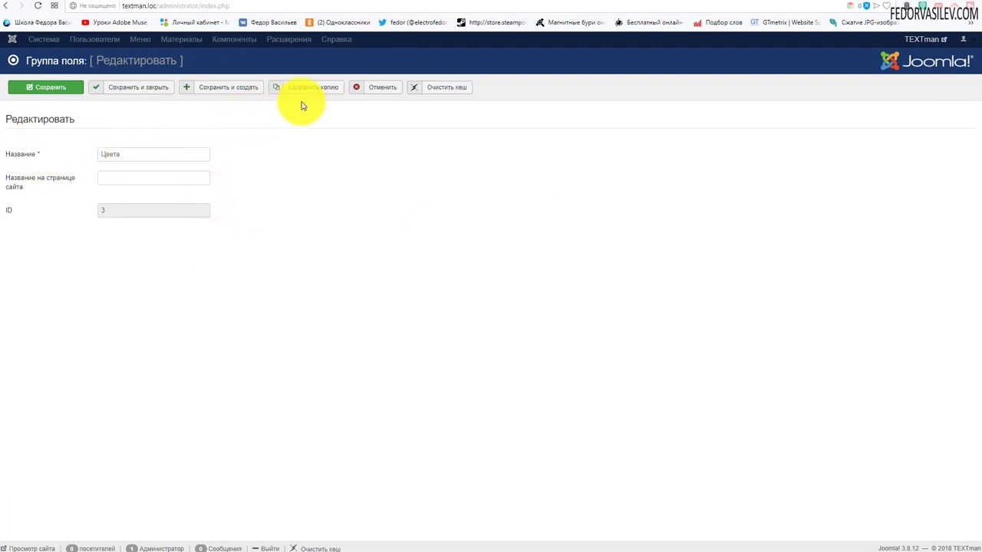
left_click(366, 87)
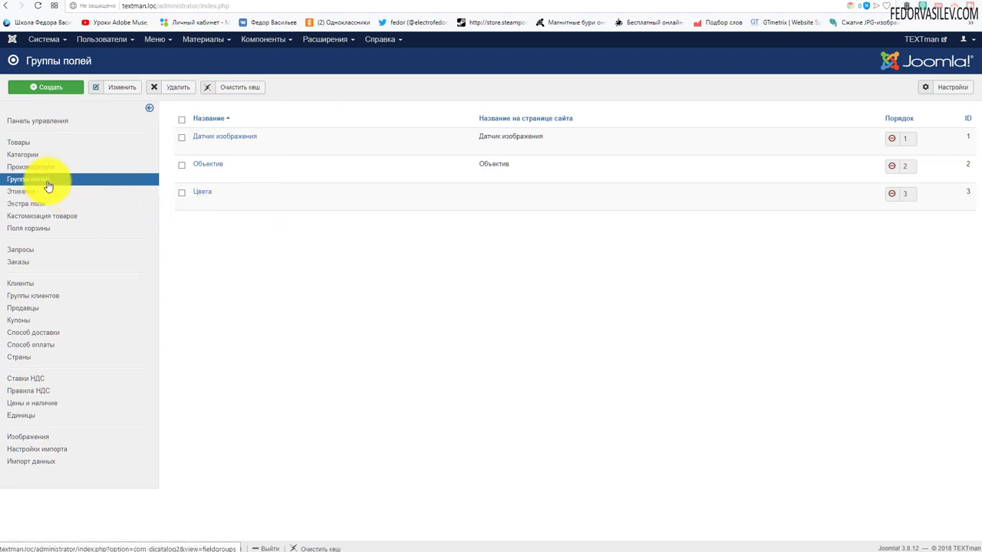
- Open the "Выбор цвета" extra field to examine its settings and colour options
left_click(33, 202)
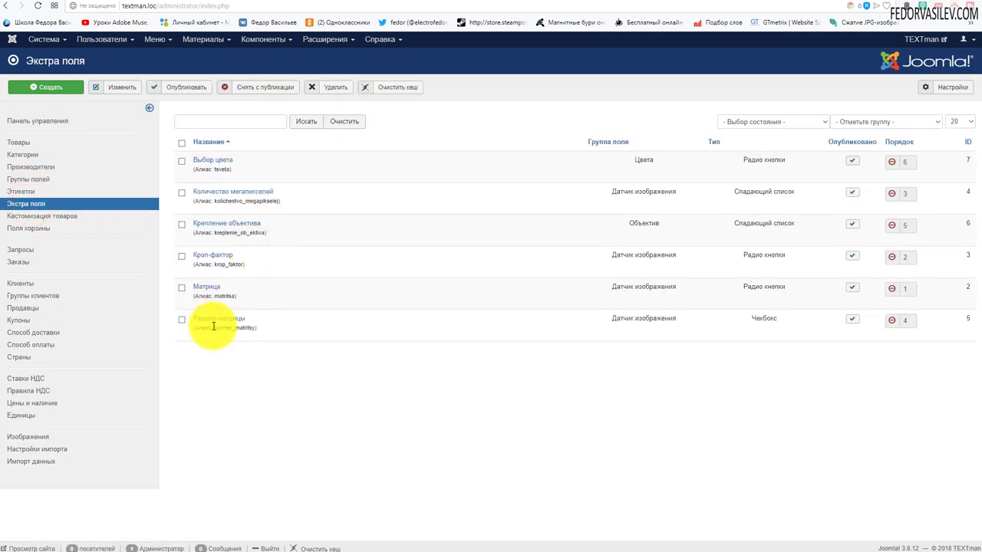
left_click(203, 160)
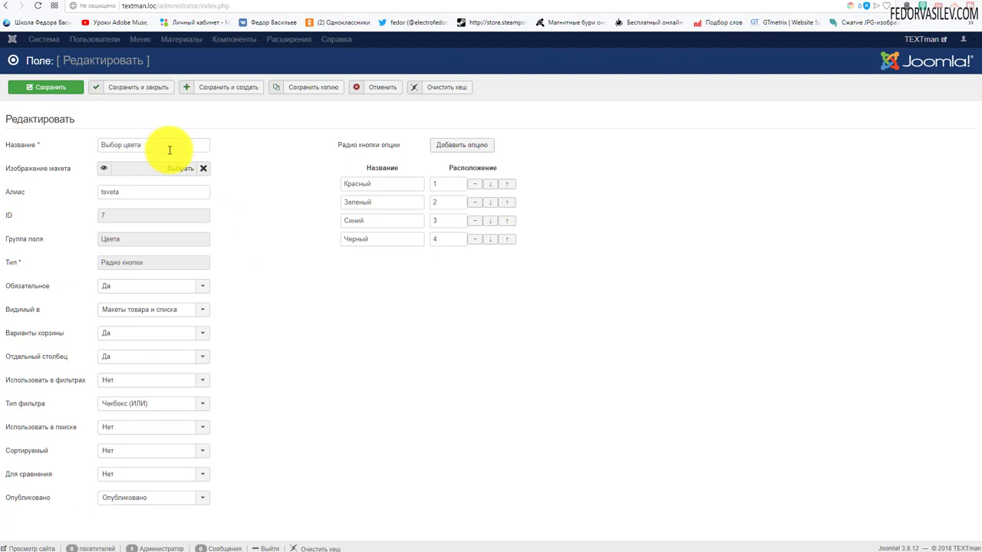
- Review the "Выбор цвета" field's name, type and cart-variant settings, and leave the field without changes
left_click_drag(161, 145, 69, 144)
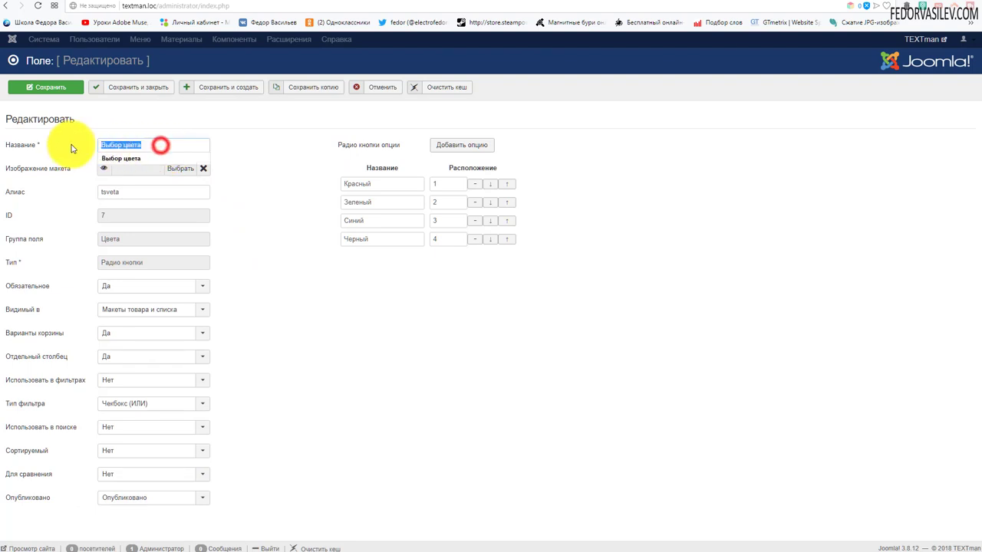
left_click(300, 147)
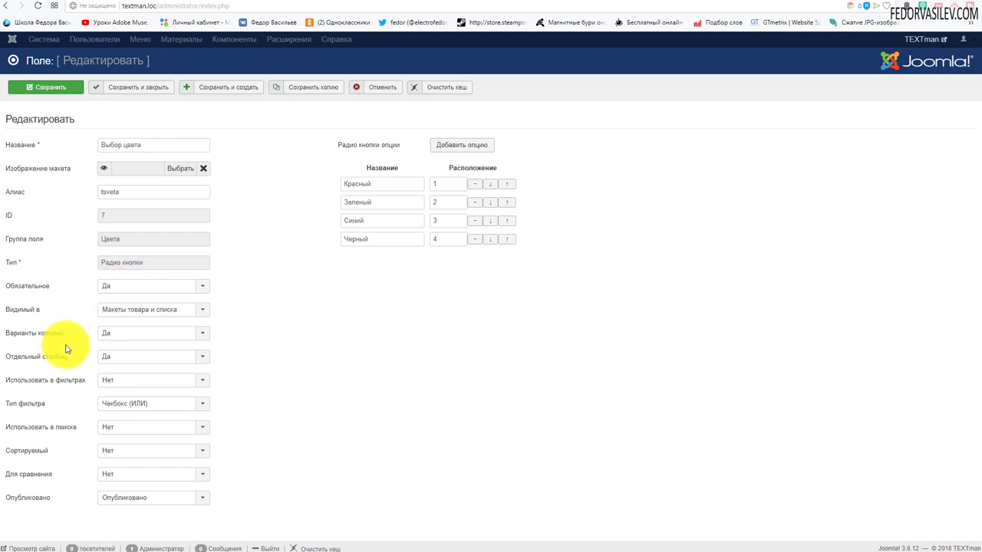
mouse_move(21, 341)
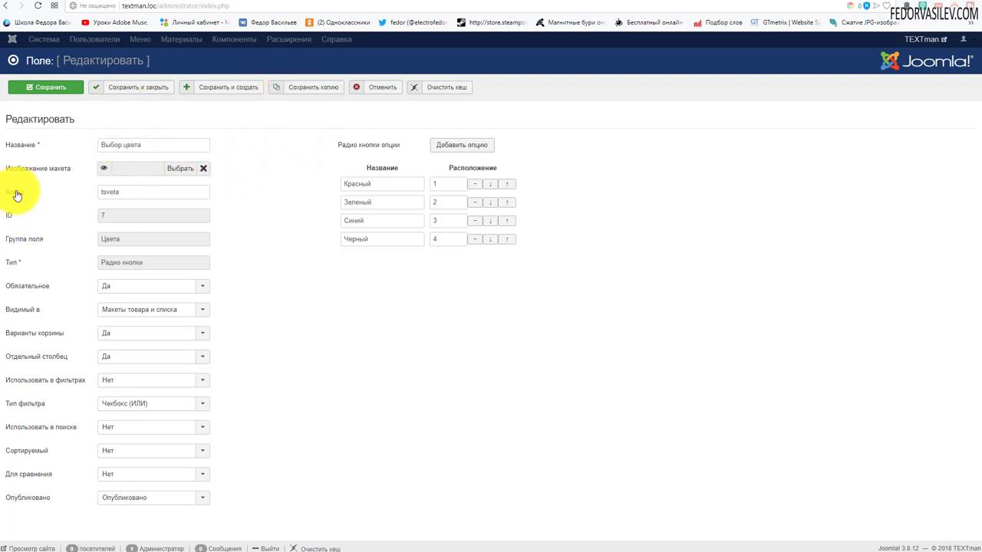
left_click(362, 84)
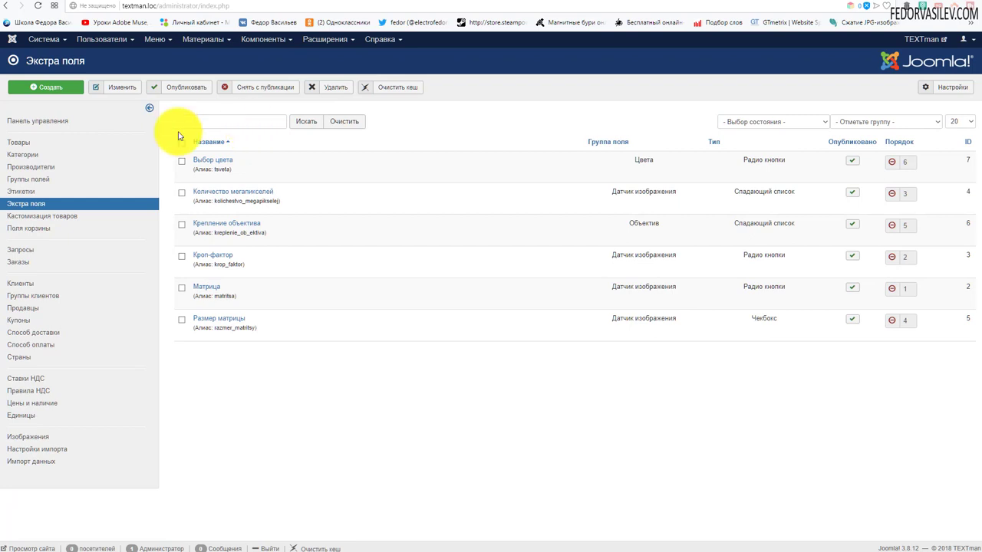
- Open the Canon EOS 200D product's combinations and add the "Цвета" field group
left_click(44, 141)
left_click(257, 207)
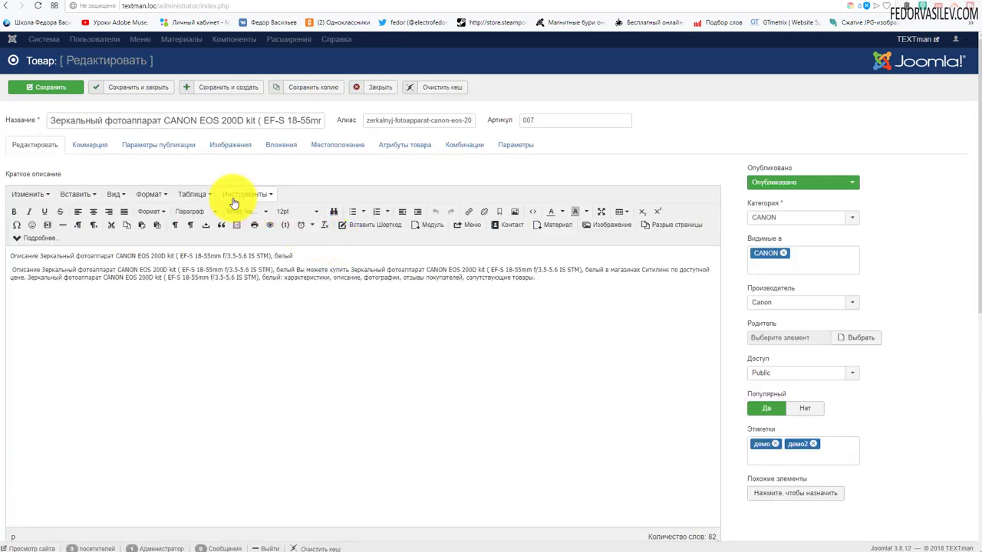
left_click(468, 146)
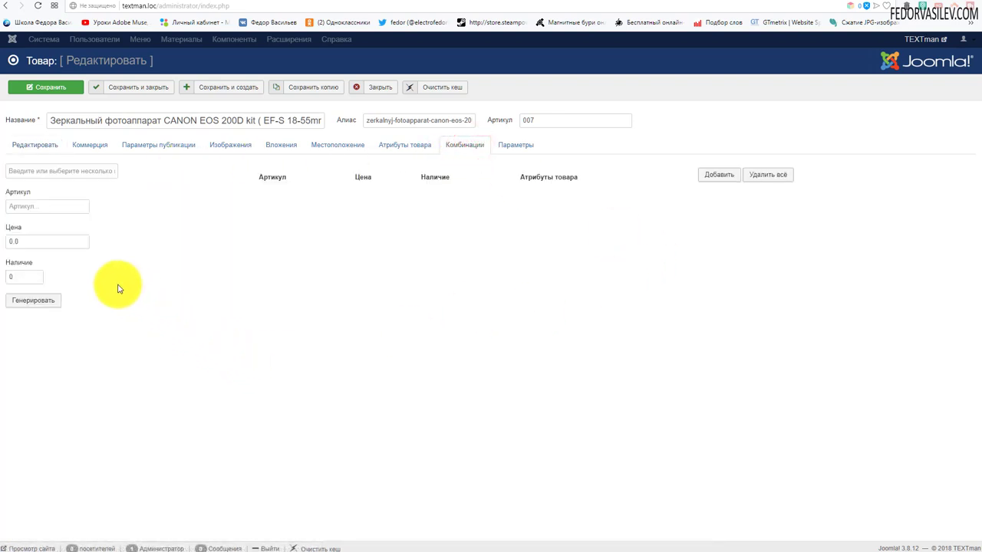
left_click(71, 169)
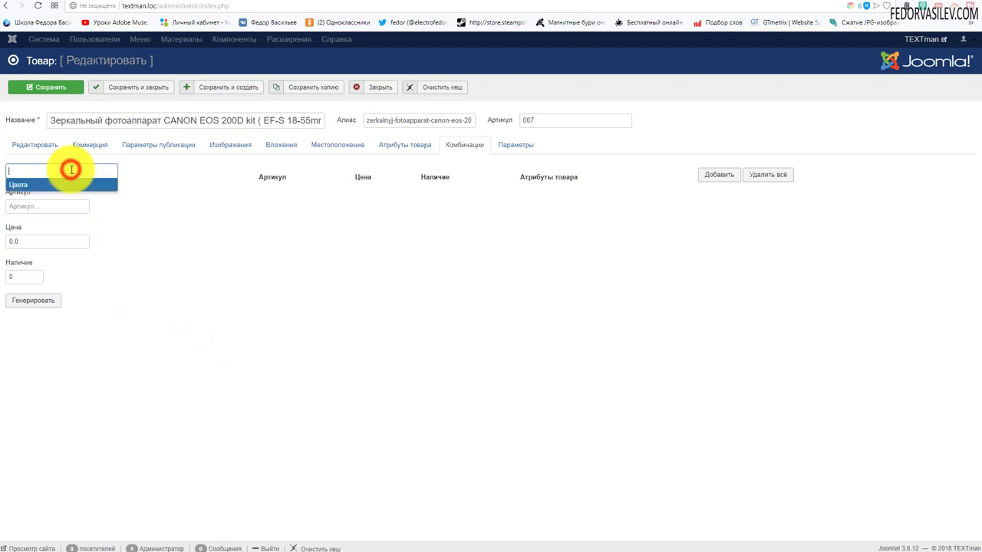
left_click(21, 188)
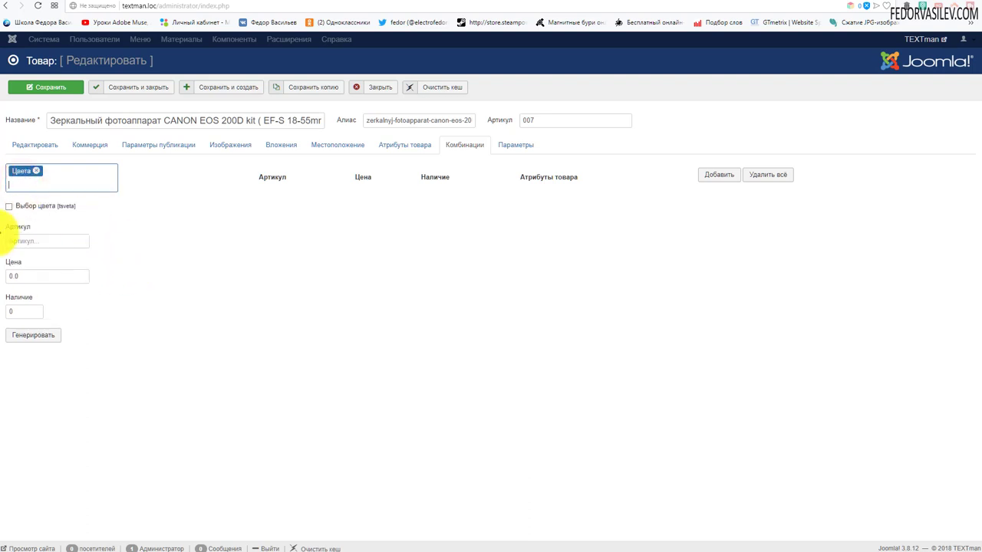
- Generate combinations with article 007 for all four colours of the "Выбор цвета" field
left_click(35, 146)
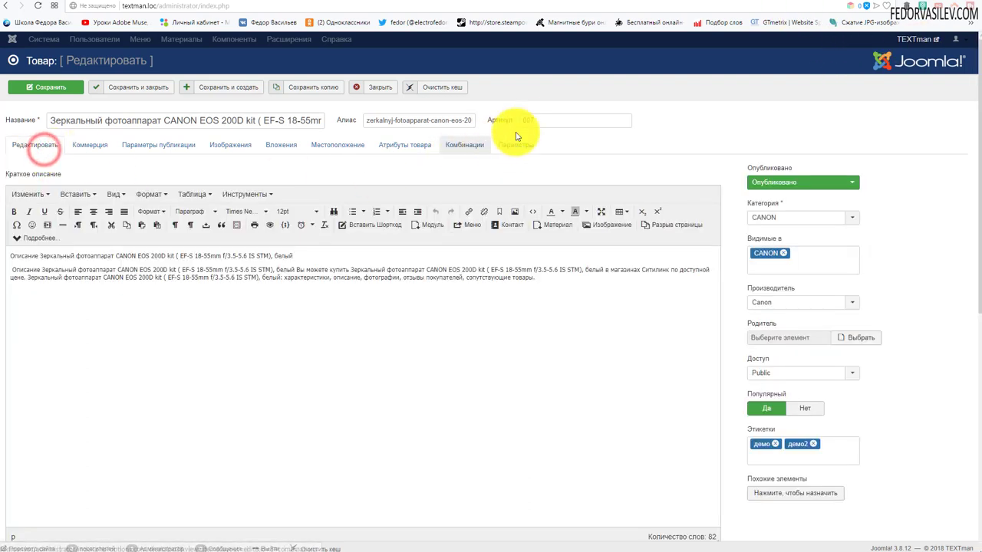
left_click(473, 149)
left_click_drag(535, 120, 500, 124)
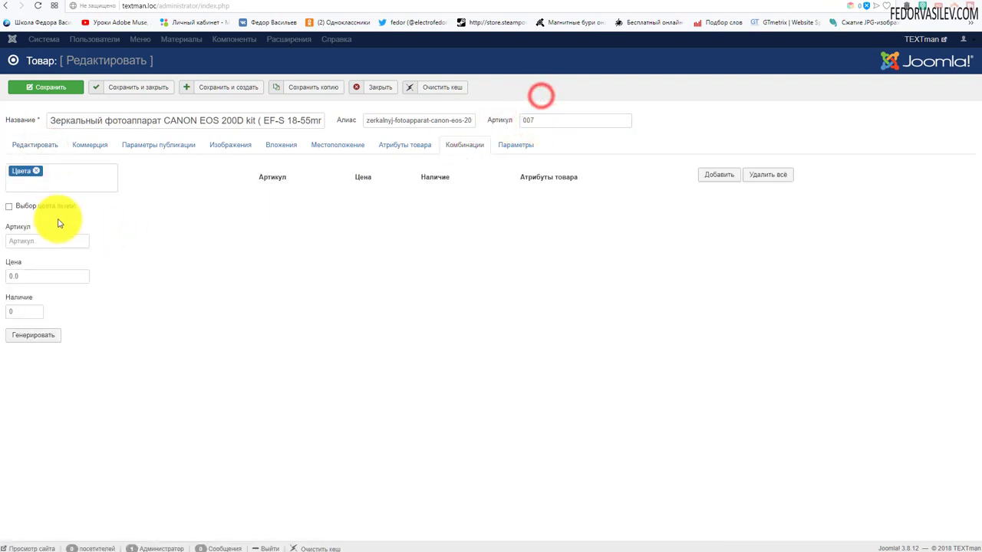
left_click(17, 237)
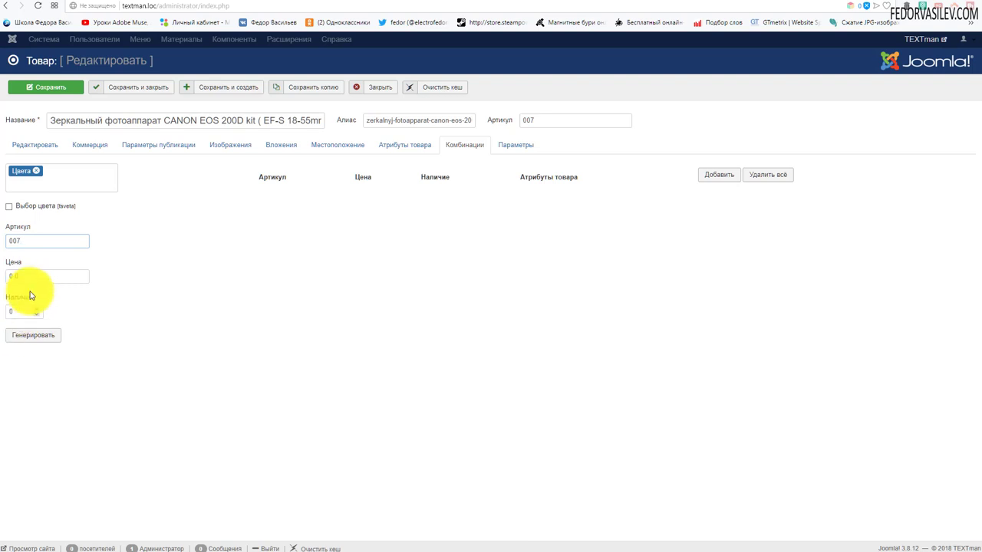
left_click(10, 213)
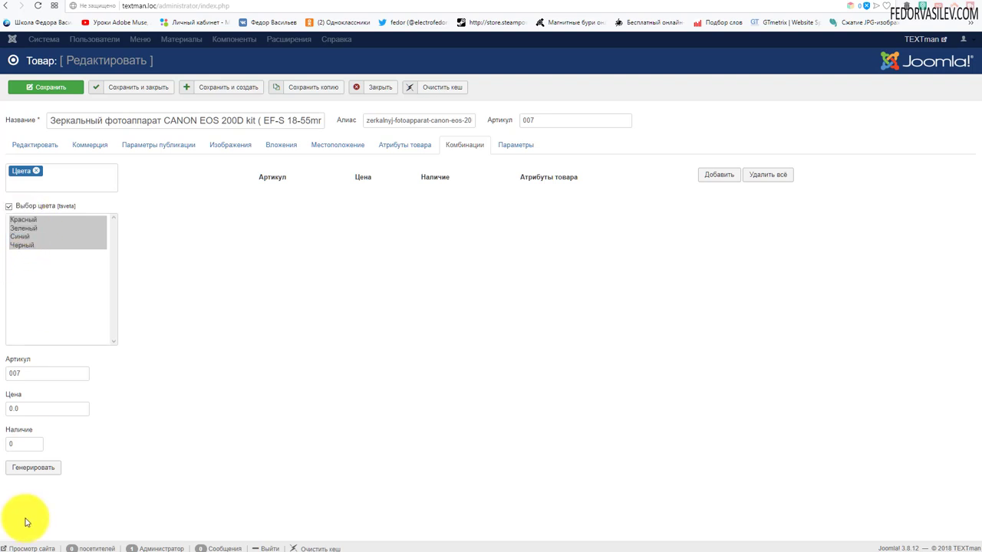
left_click(39, 471)
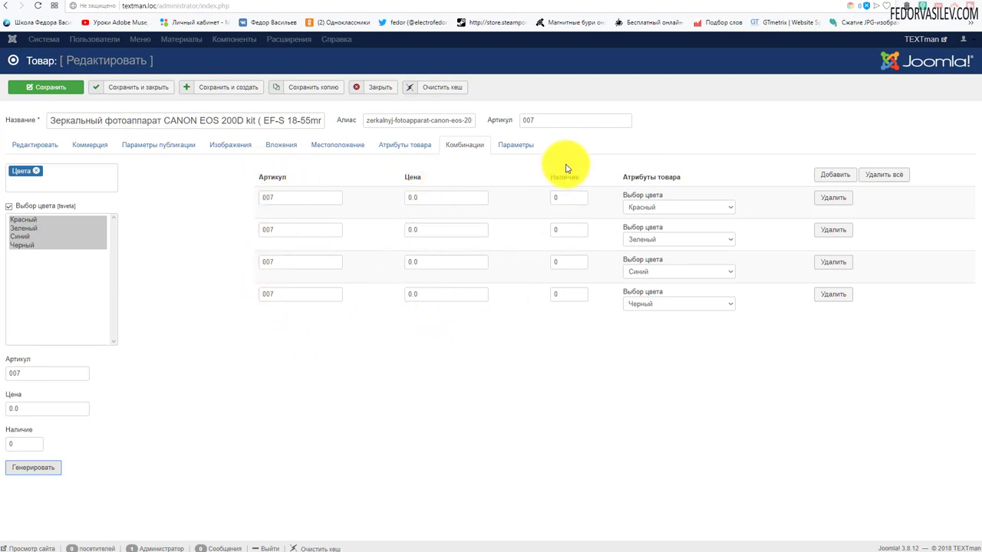
- Examine the availability, price and colour choices of the generated combinations without changing them
double_click(560, 197)
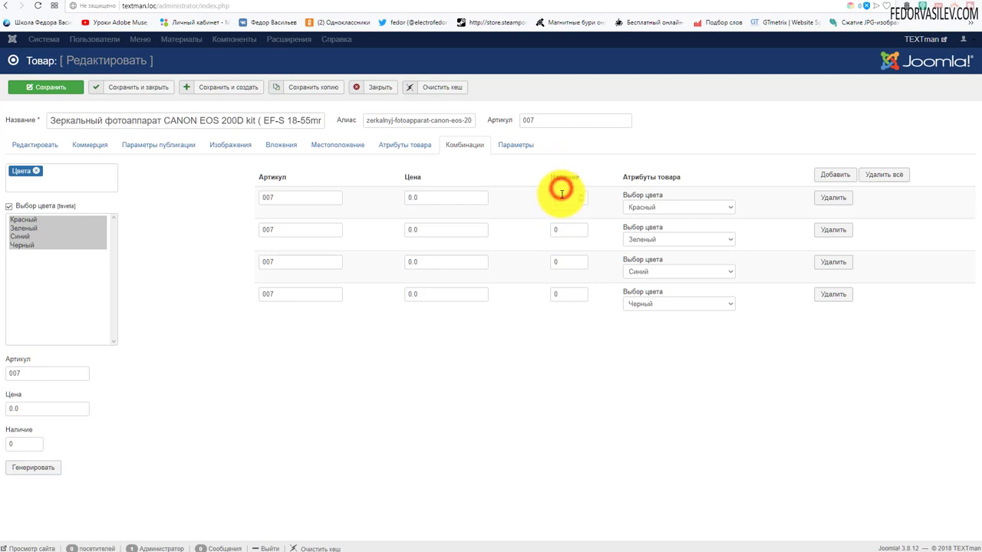
left_click(421, 201)
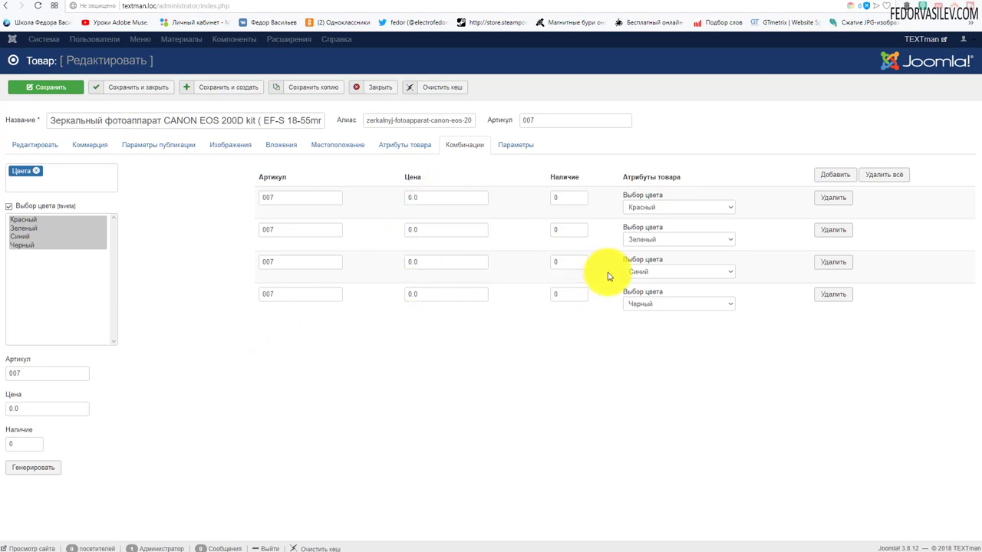
left_click(664, 209)
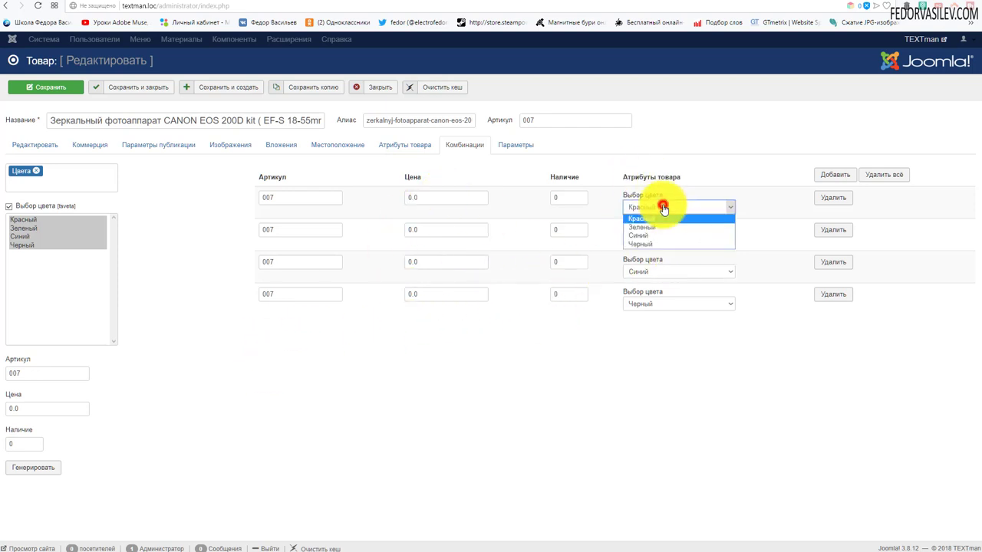
left_click(706, 154)
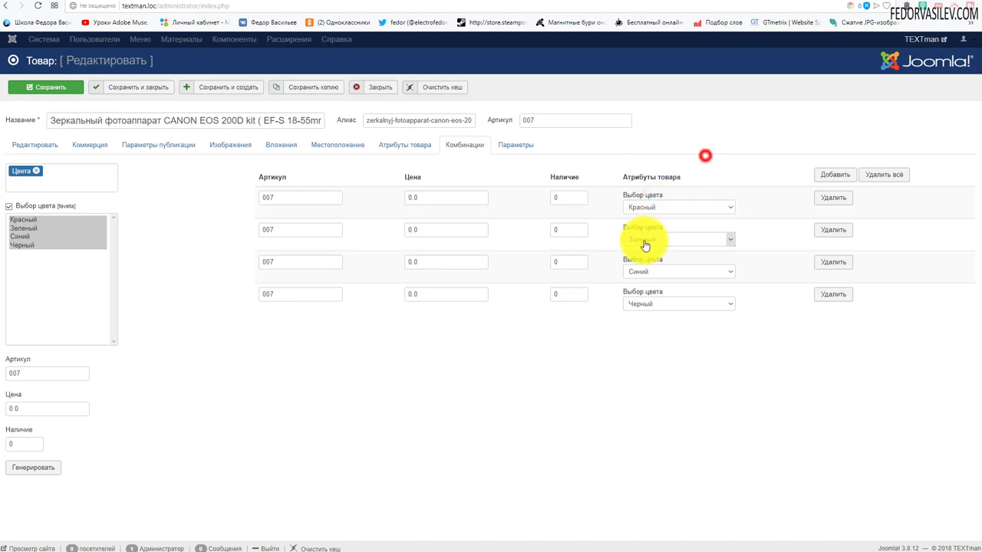
left_click(649, 207)
left_click(682, 165)
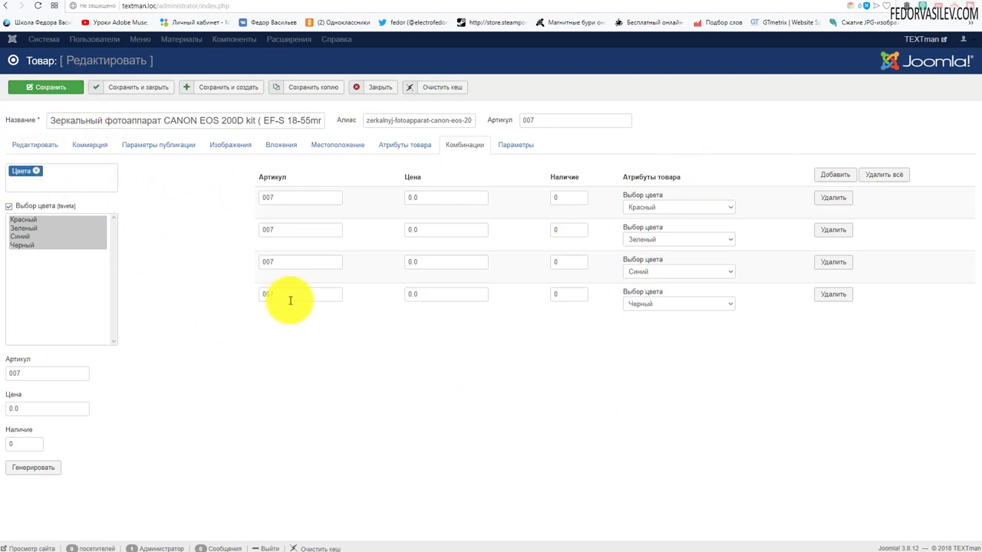
- Save the product and open the Canon EOS 200D page from the storefront's Canon category
left_click(63, 87)
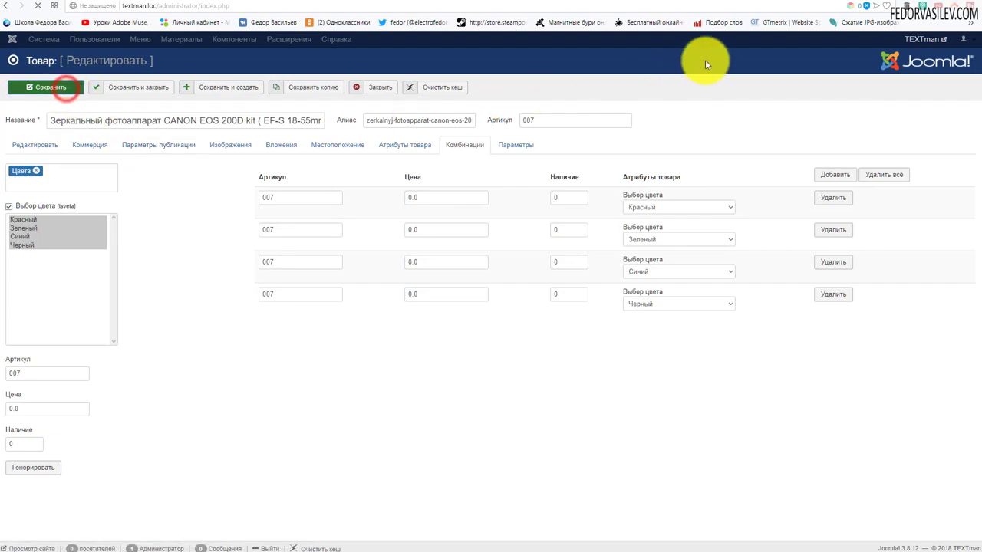
left_click(844, 6)
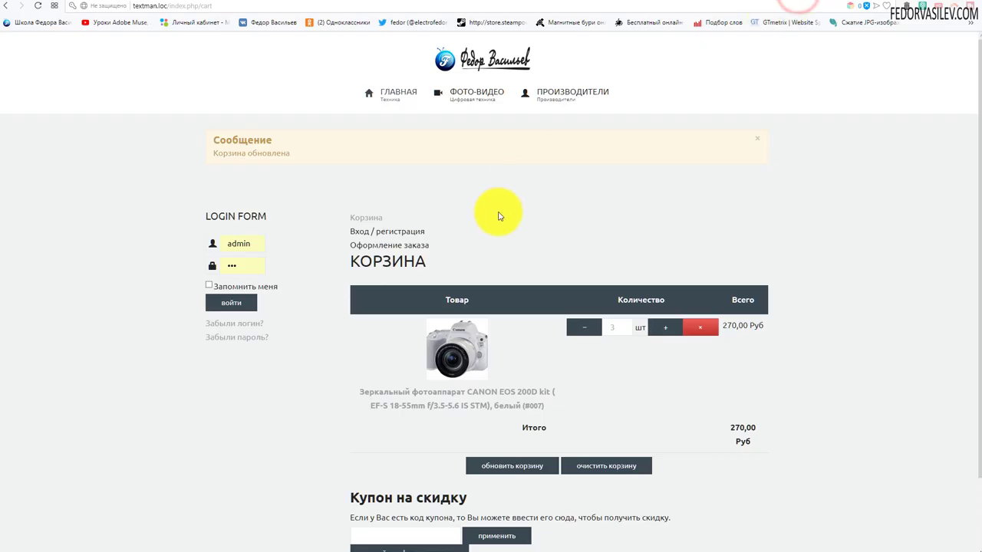
mouse_move(445, 103)
left_click(469, 156)
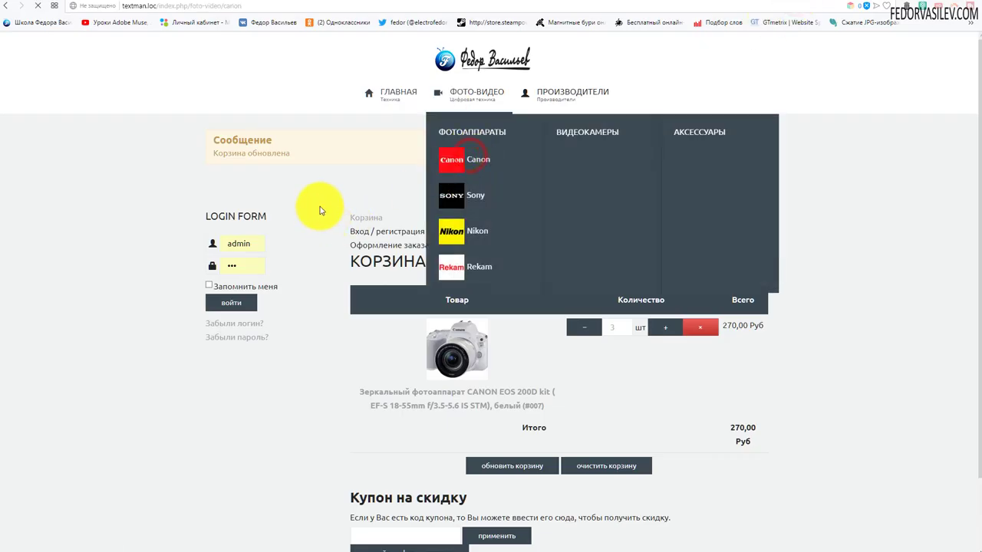
scroll(322, 346, "down", 4)
left_click(548, 360)
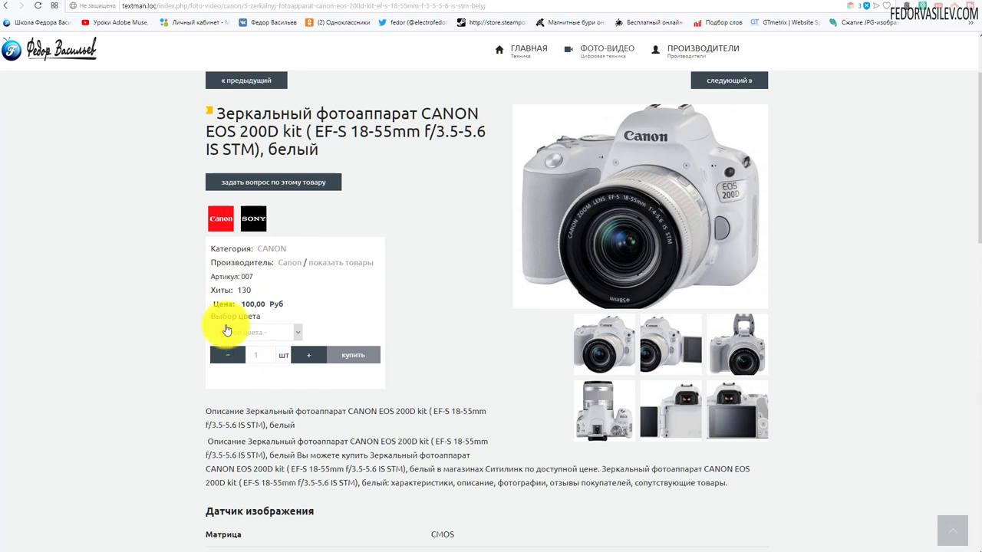
- Test the product page's colour selector with красный, зеленый and синий, and reset it to "- выбор цвета -"
double_click(244, 317)
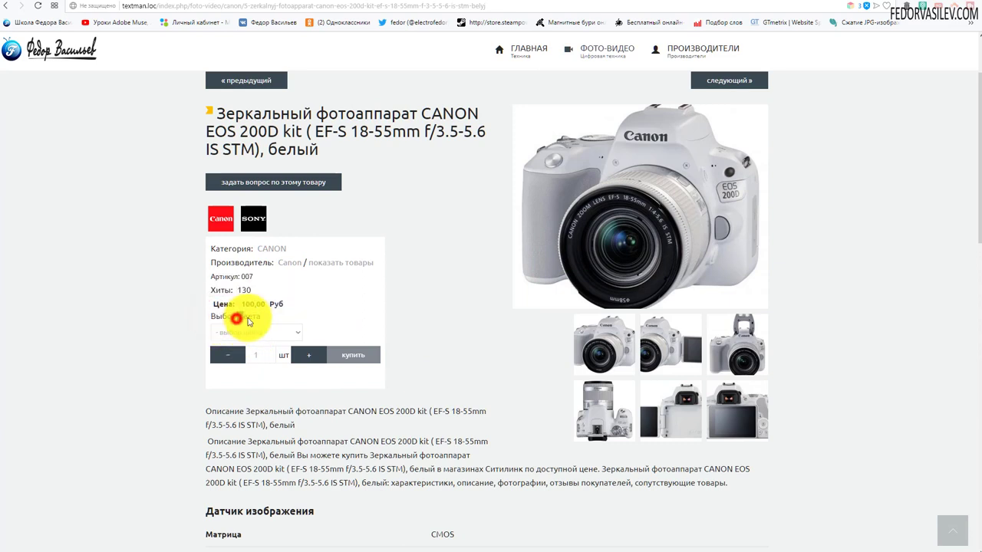
double_click(244, 316)
left_click(367, 303)
left_click(250, 335)
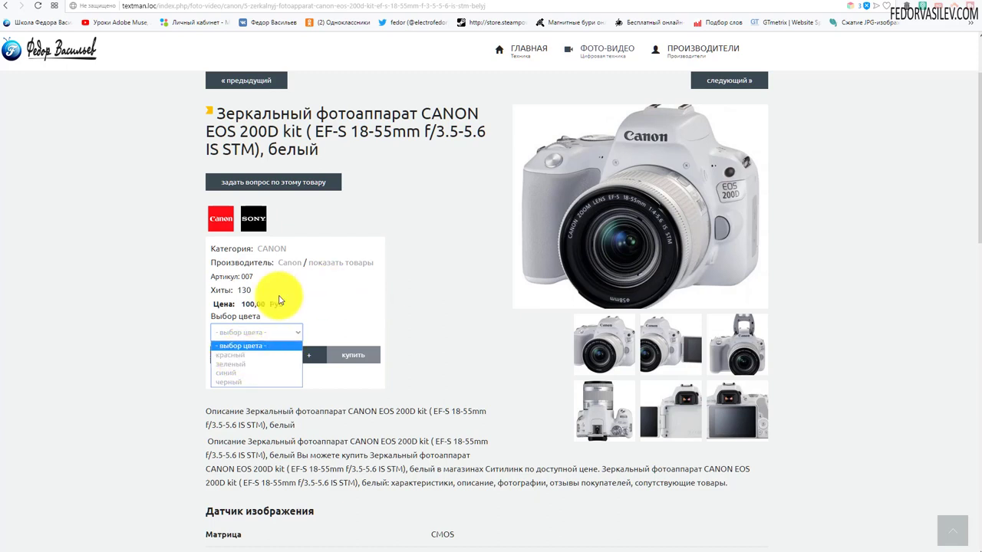
left_click(220, 356)
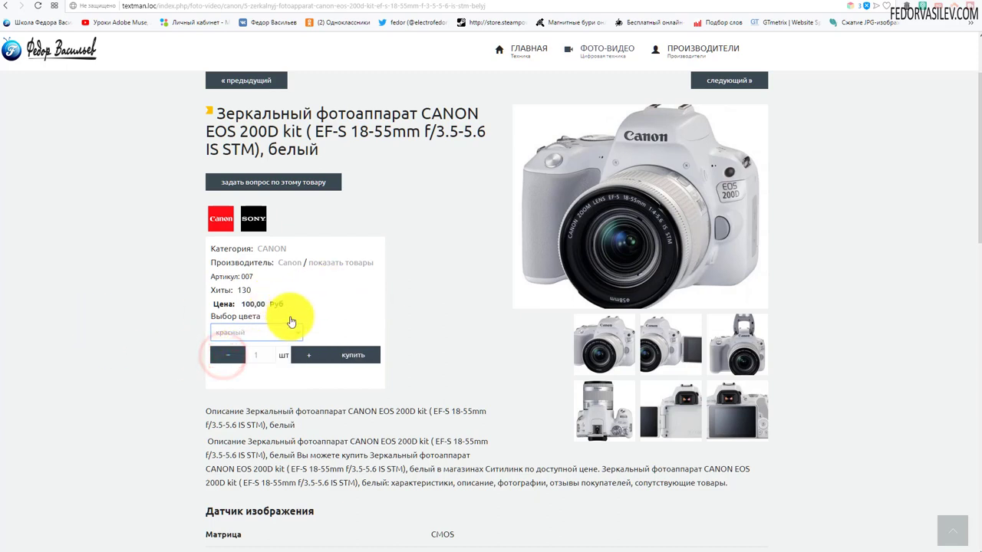
left_click(257, 337)
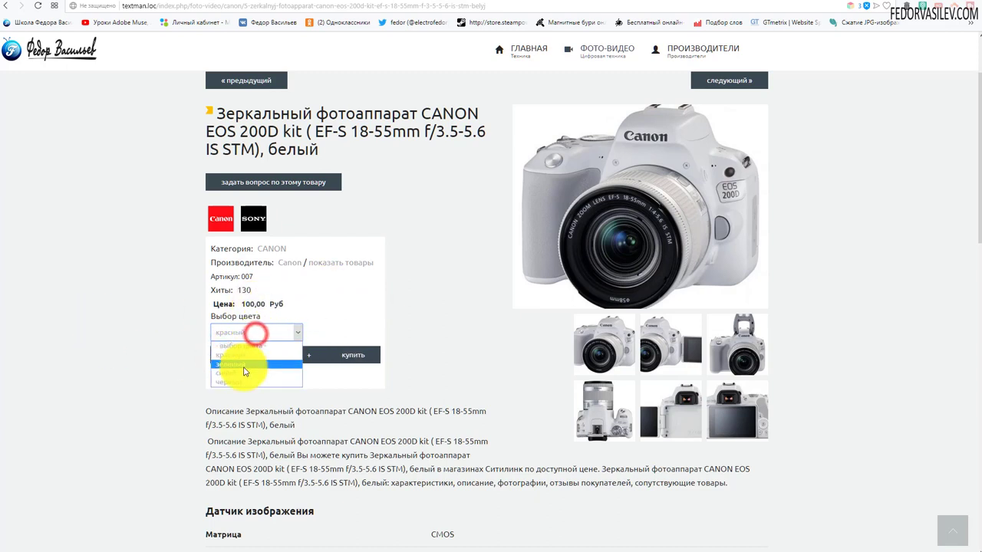
left_click(243, 367)
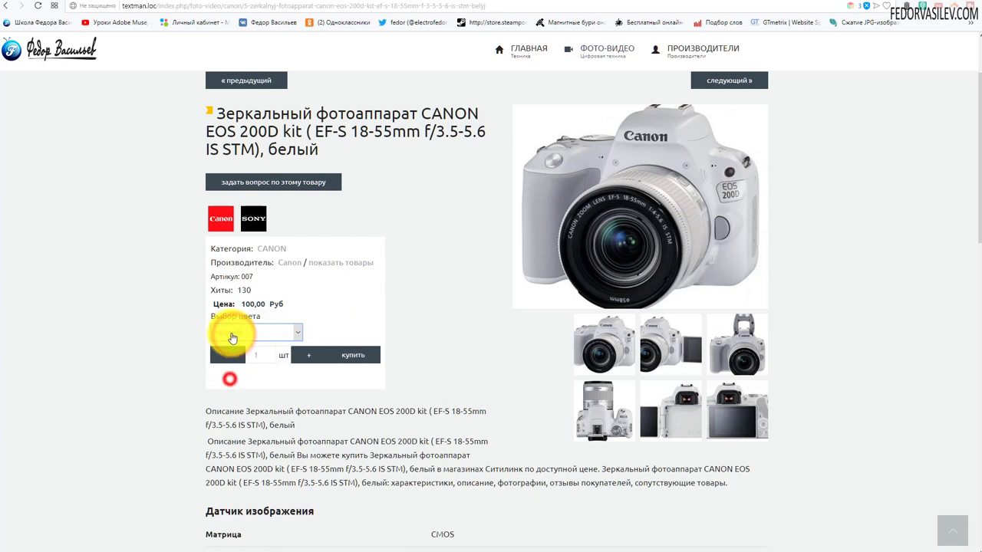
left_click(230, 373)
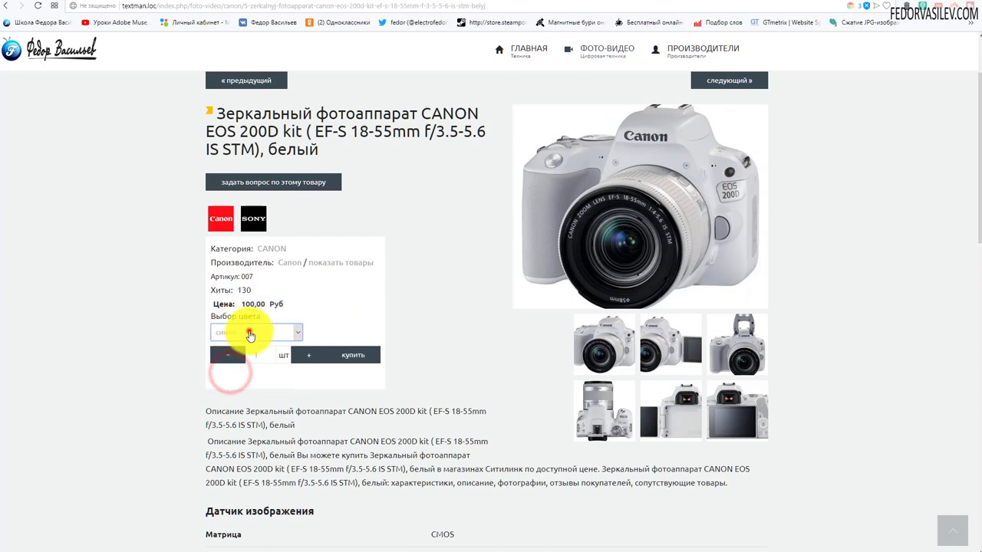
left_click(249, 346)
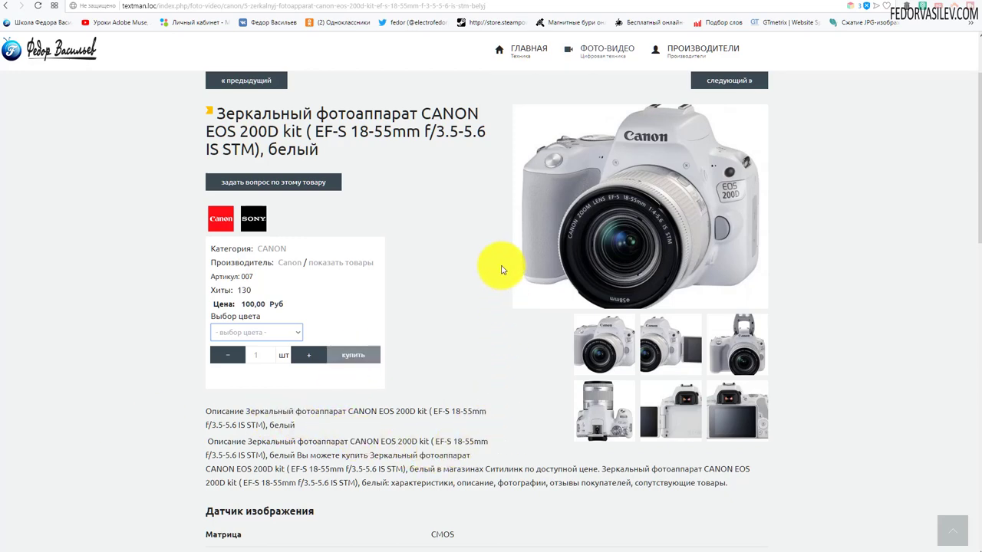
- Try to buy the camera without a colour, and select красный on the product page
scroll(500, 267, "down", 5)
scroll(499, 268, "up", 5)
left_click(352, 355)
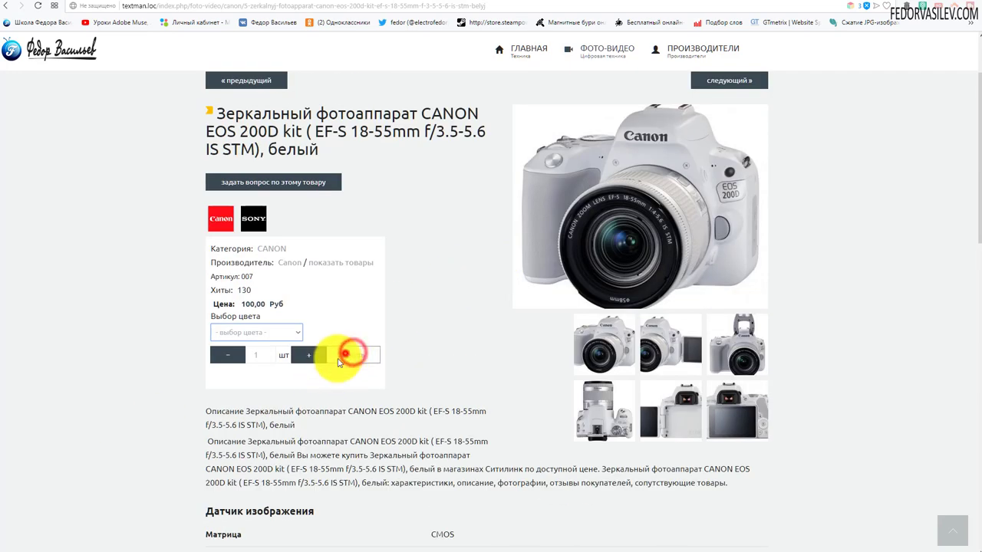
left_click(271, 335)
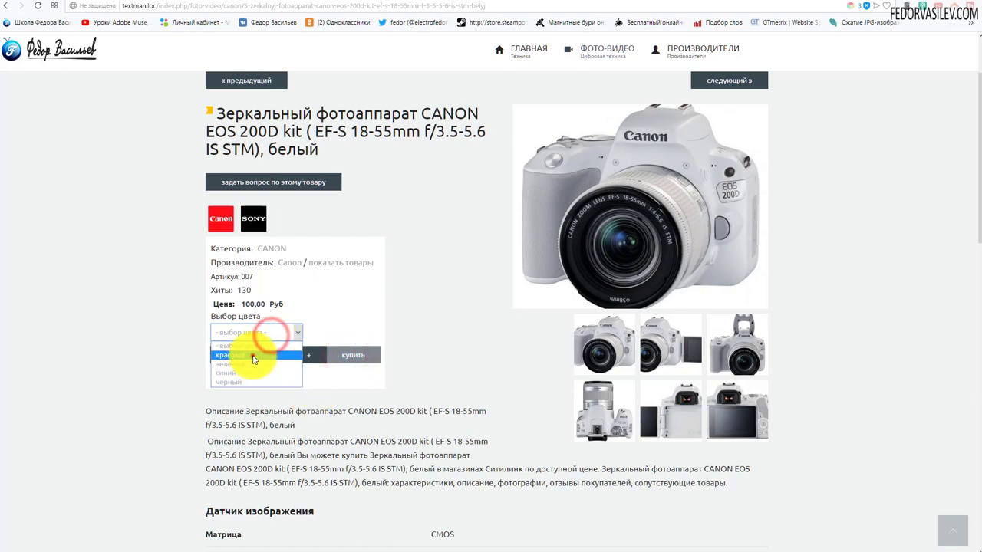
left_click(253, 355)
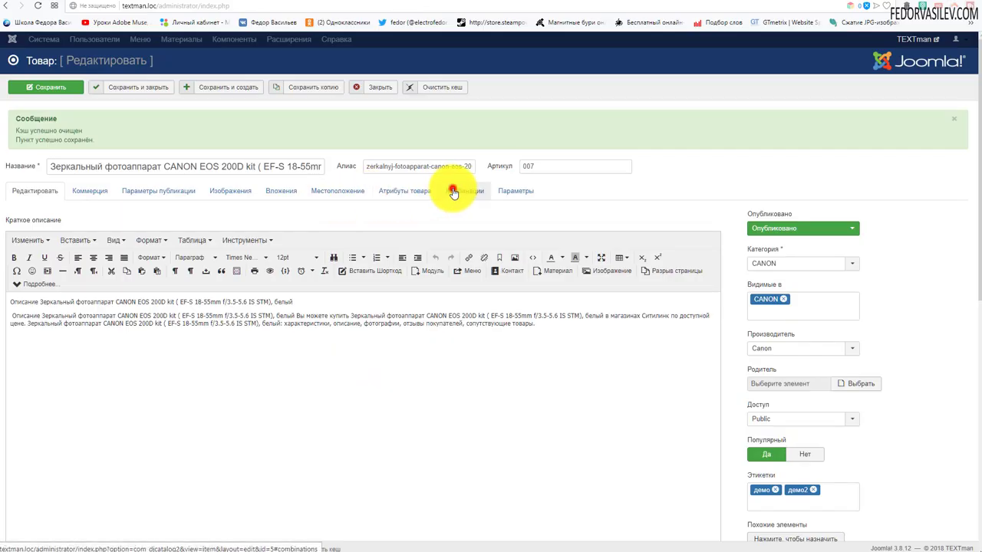
- Set the Красный combination's price to 110 in the product editor and save the product
left_click(460, 192)
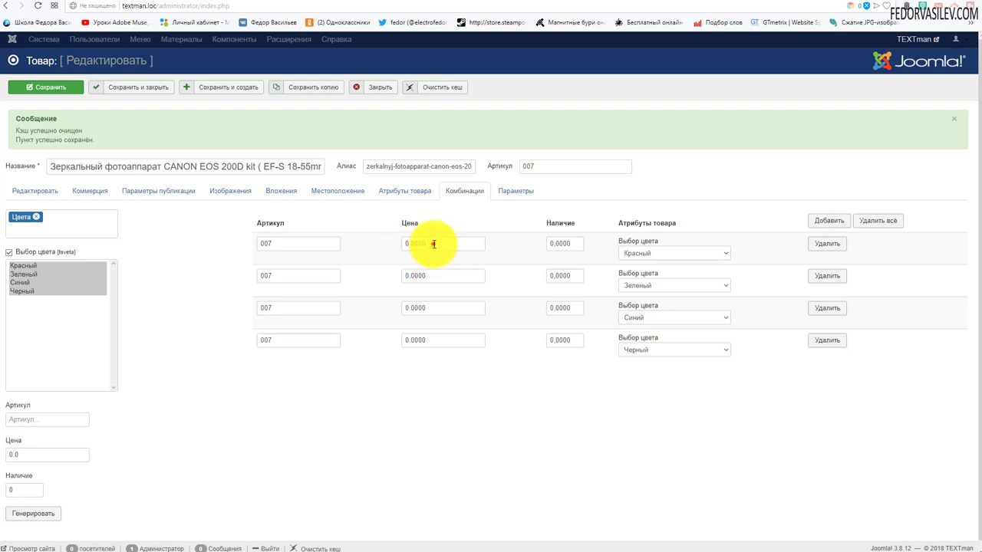
left_click_drag(433, 243, 386, 249)
type("110")
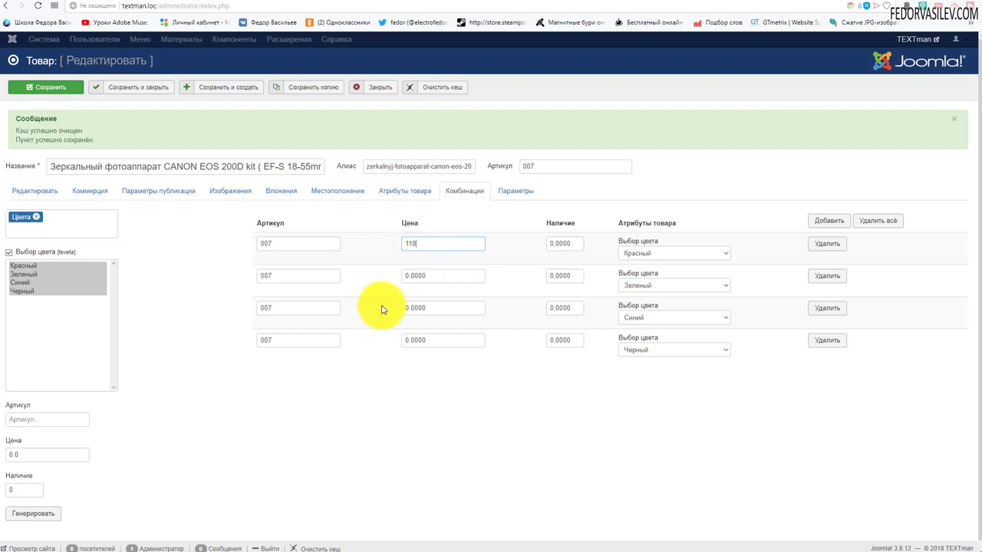
left_click(62, 88)
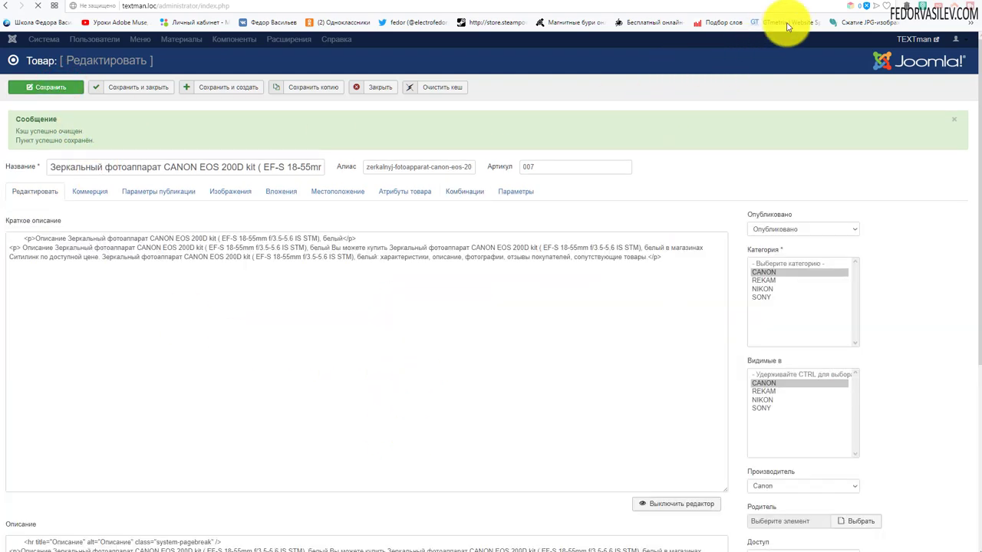
- Reset the colour selector to "- выбор цвета -" on the camera's storefront page, reload the page and check the base price
key("ctrl+Tab")
left_click(42, 7)
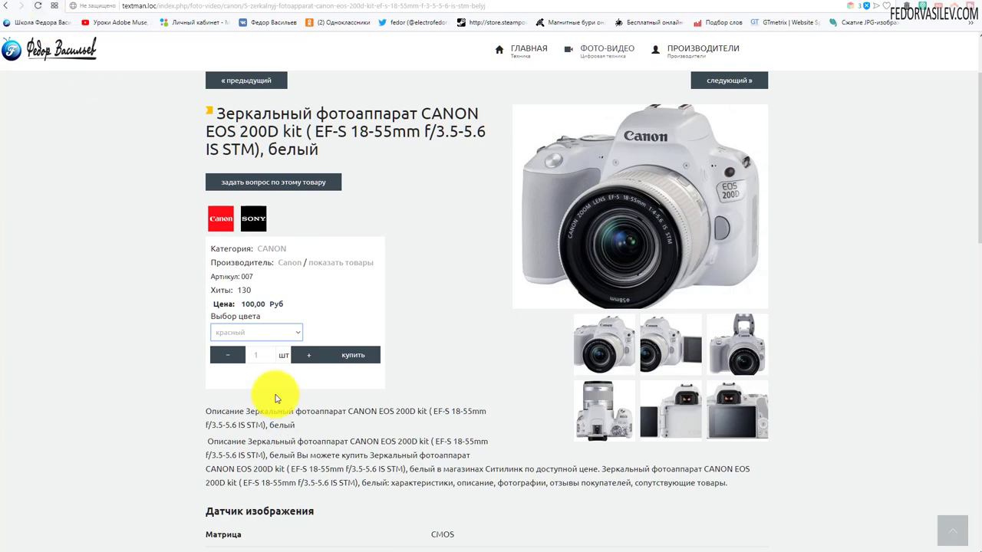
left_click(256, 332)
left_click(251, 349)
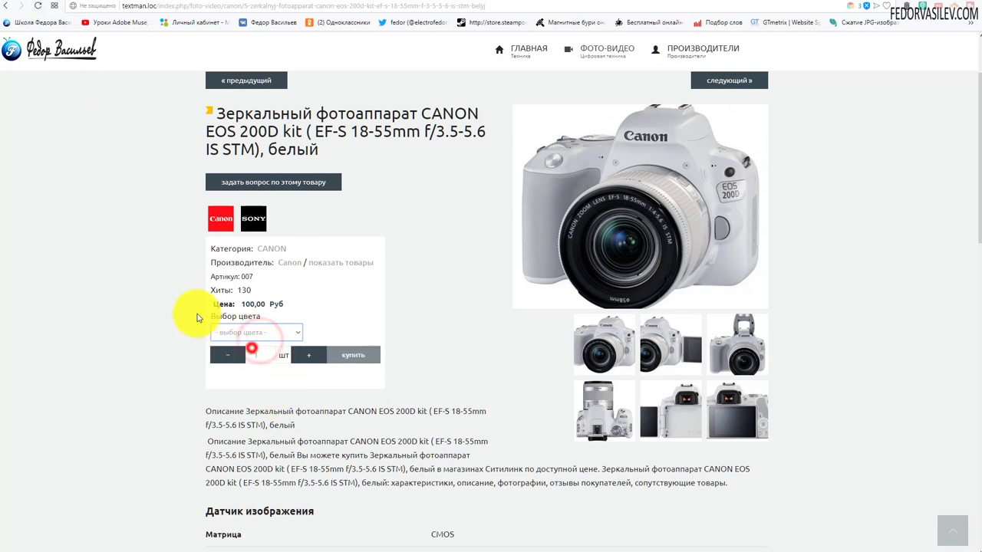
left_click(36, 6)
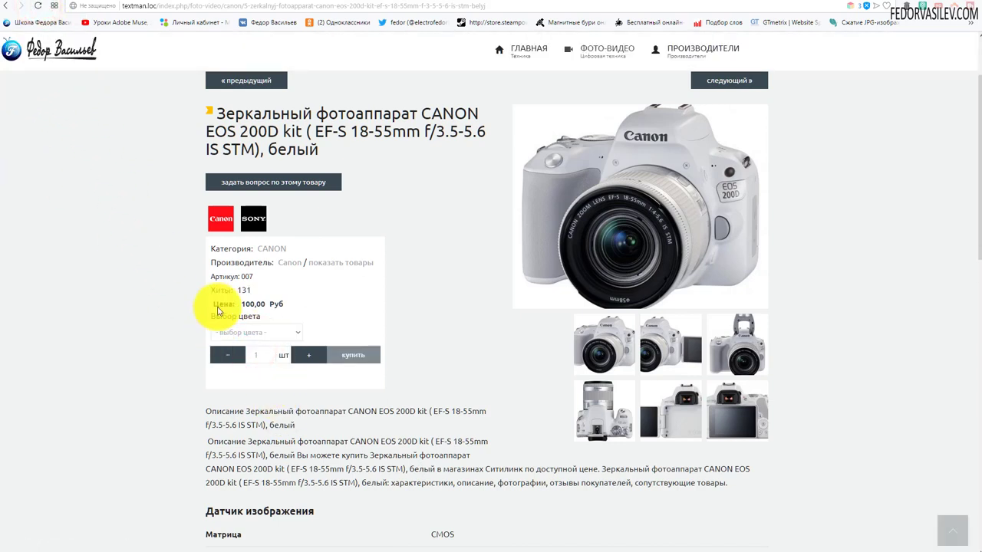
double_click(222, 304)
left_click(377, 314)
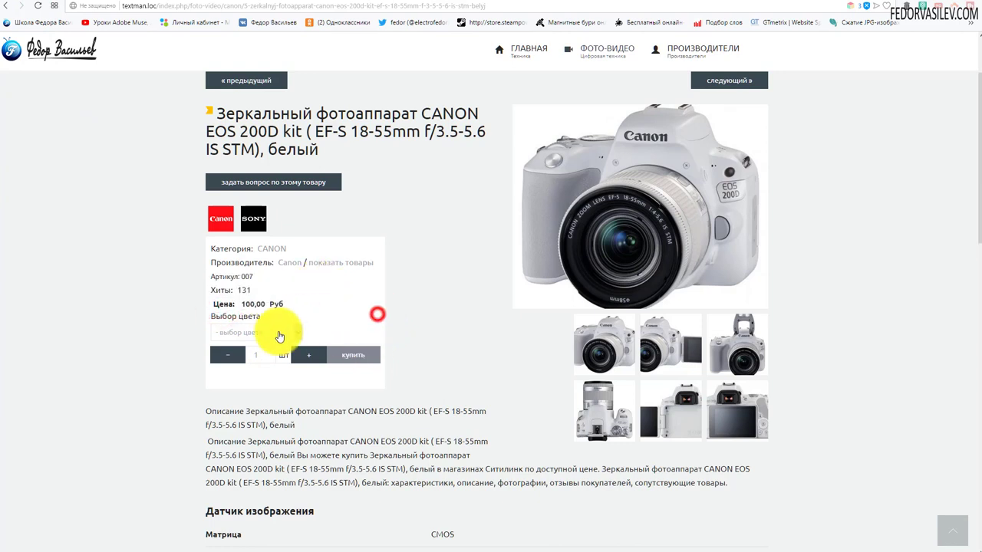
- Compare the camera's storefront price for the colours зеленый, черный and красный
left_click(279, 335)
left_click(245, 359)
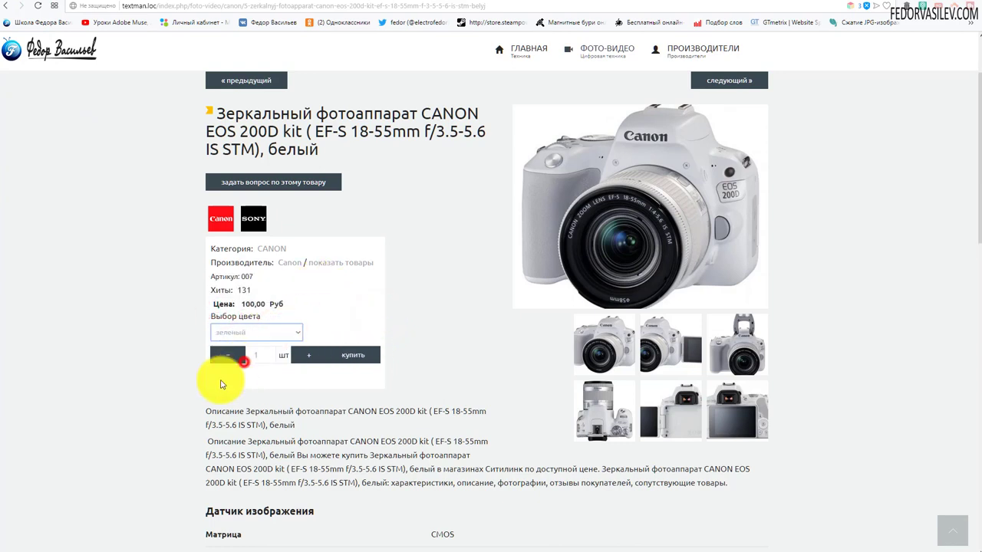
left_click(229, 332)
left_click(221, 380)
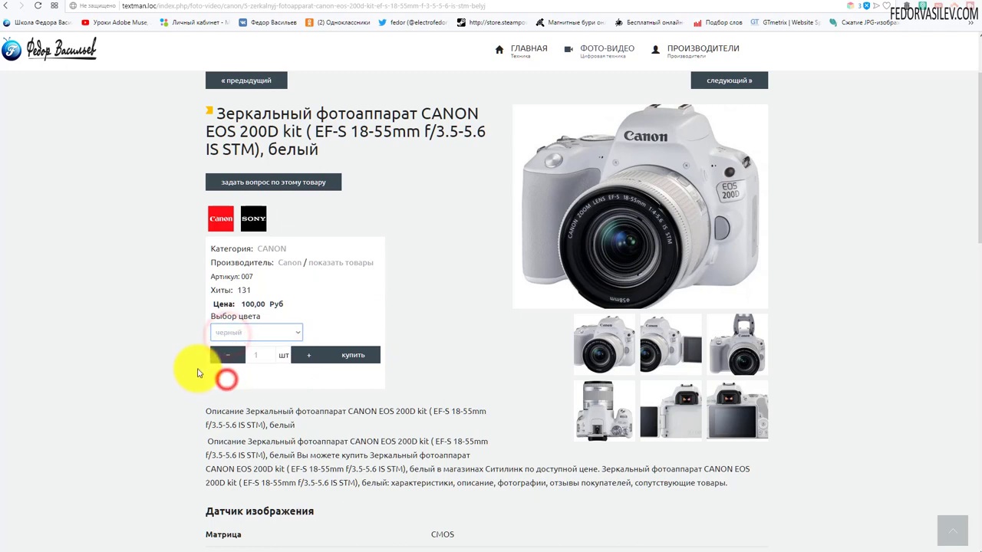
left_click(244, 332)
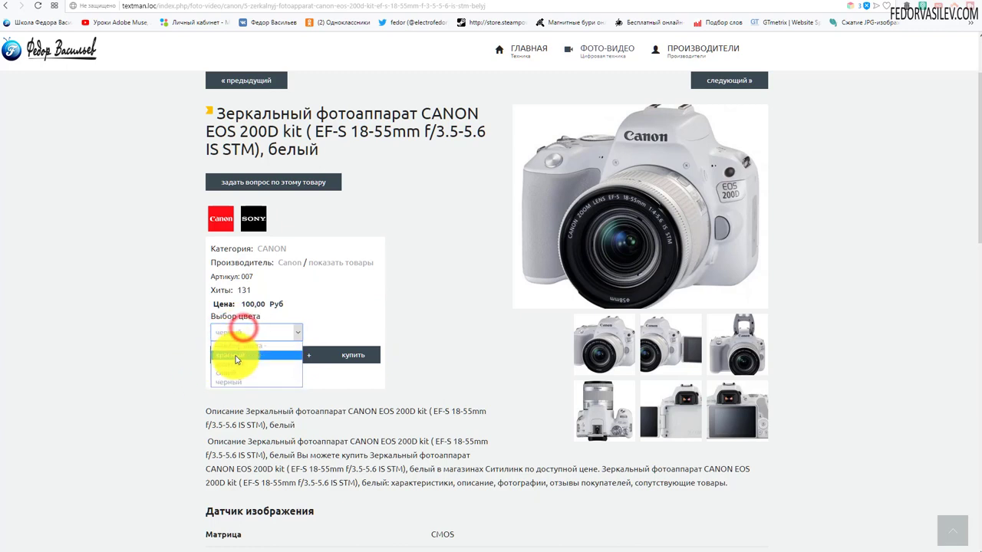
left_click(234, 358)
left_click(244, 295)
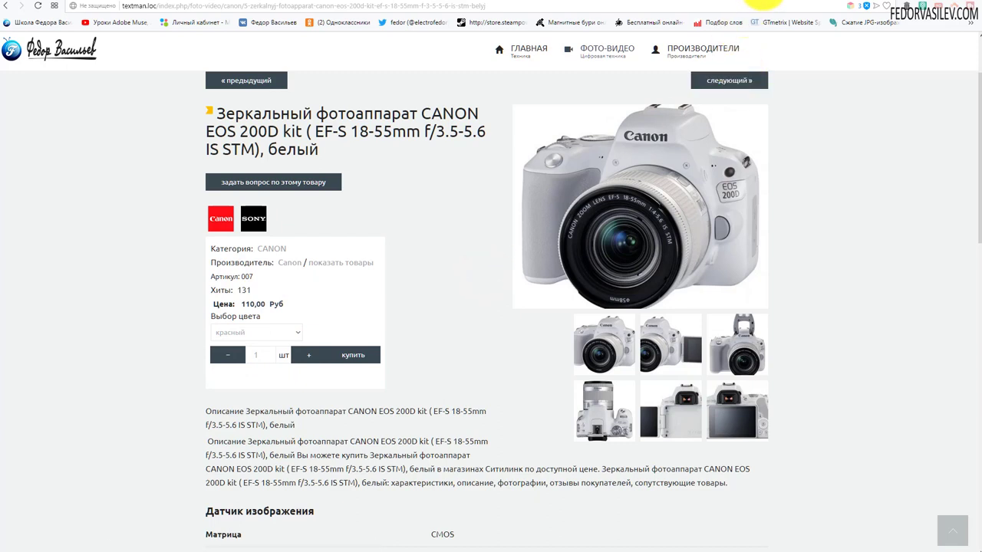
- Return to the administrator, close the product without further changes and open the Экстра поля list
left_click(766, 4)
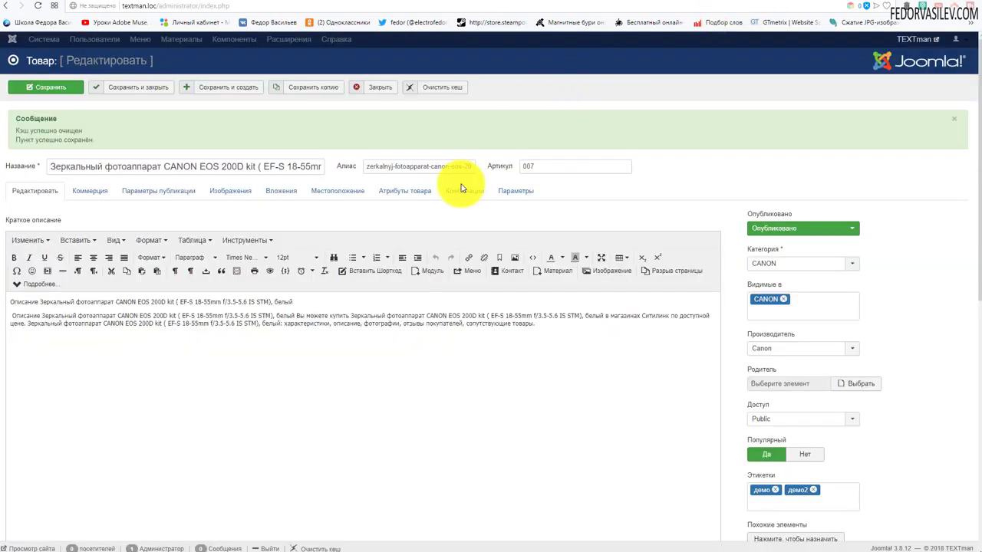
left_click(388, 89)
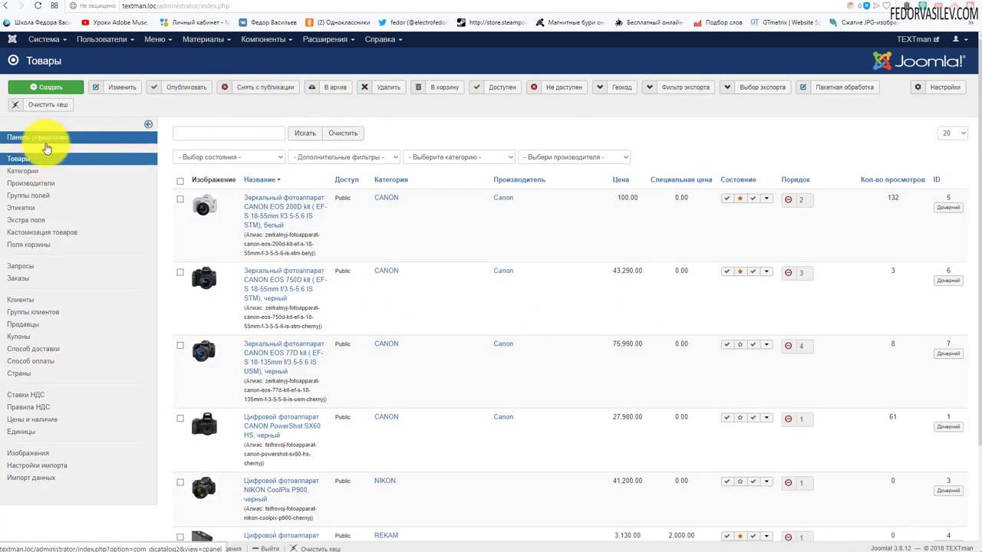
left_click(202, 40)
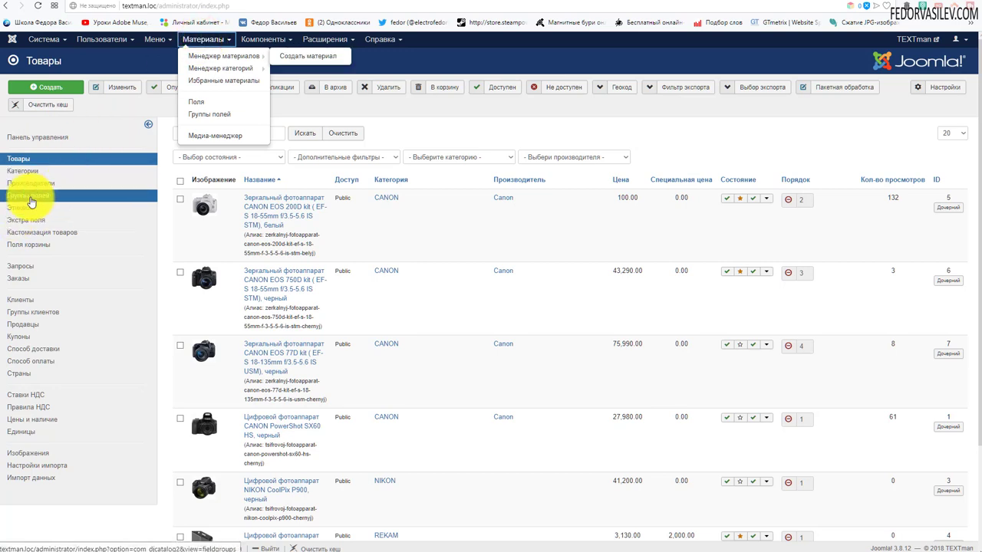
left_click(29, 224)
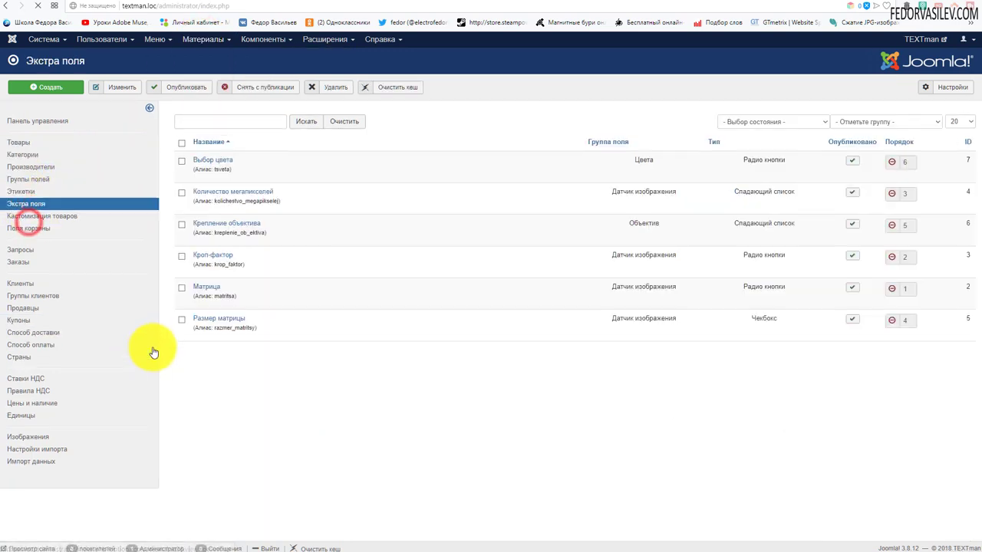
- Start a new extra field named Размер, assigned to the field group Цвета, with the type Чекбокс
left_click(68, 87)
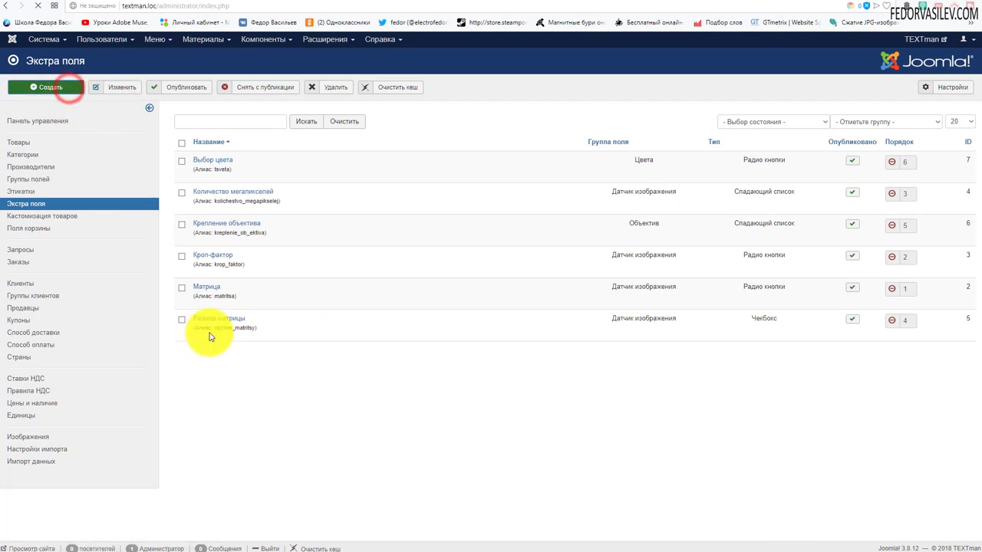
left_click(132, 144)
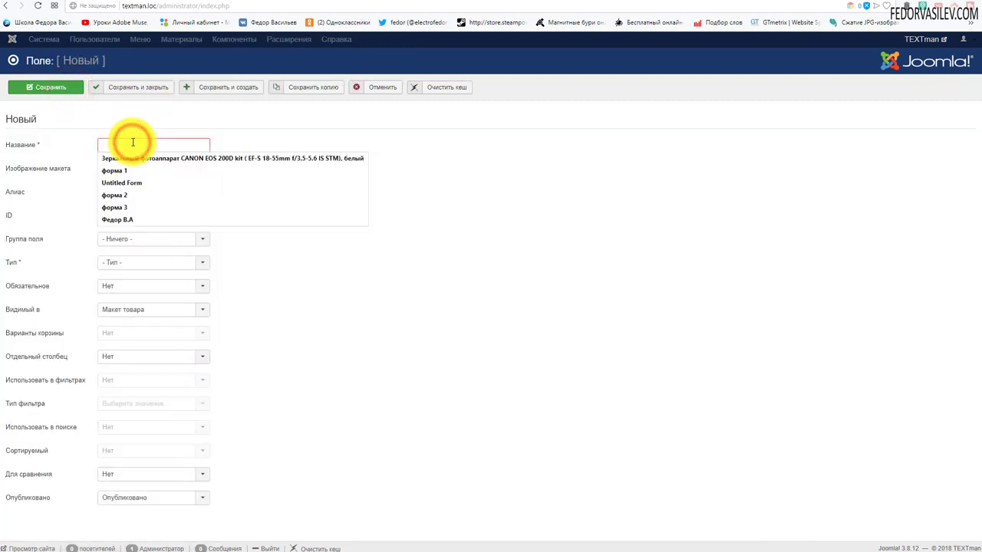
type("Размер Moncler1")
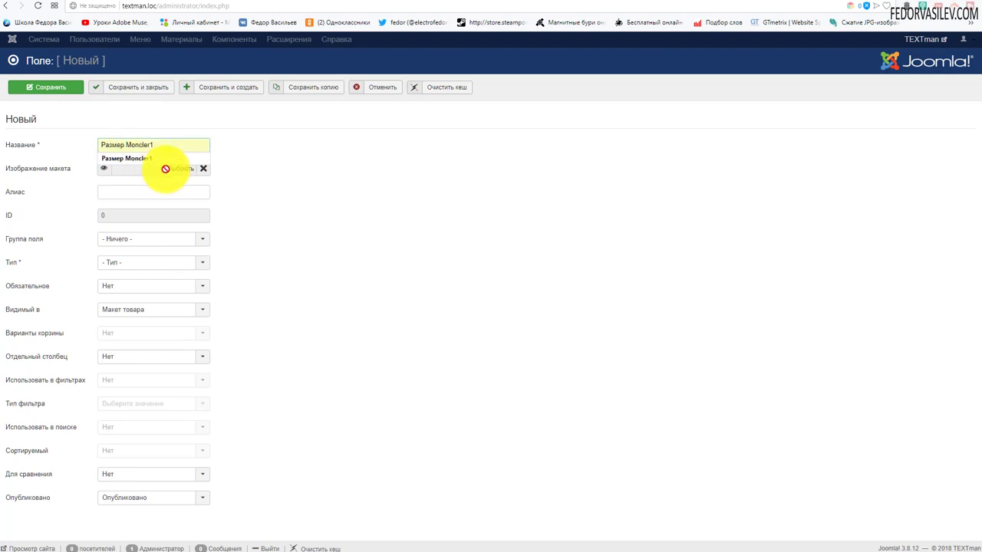
left_click(241, 168)
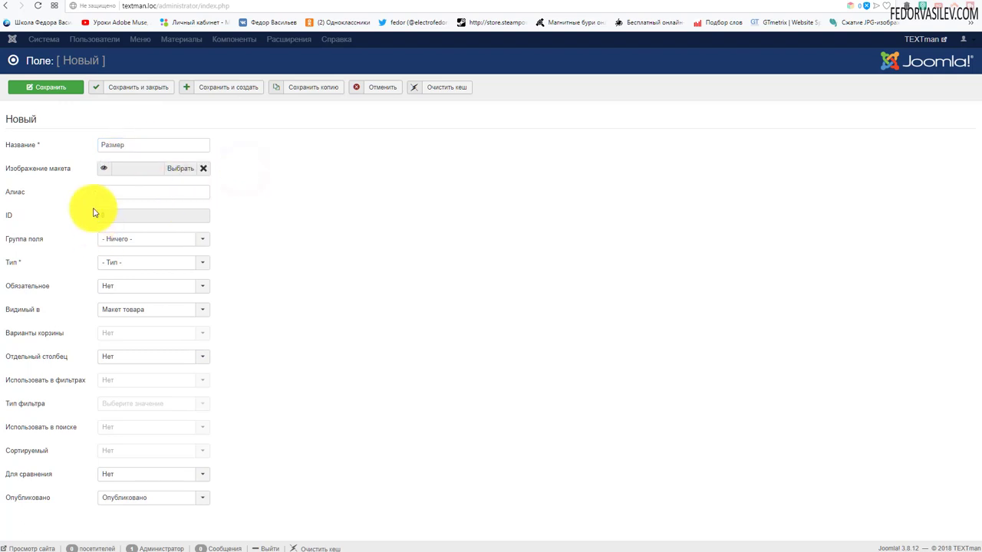
left_click(121, 242)
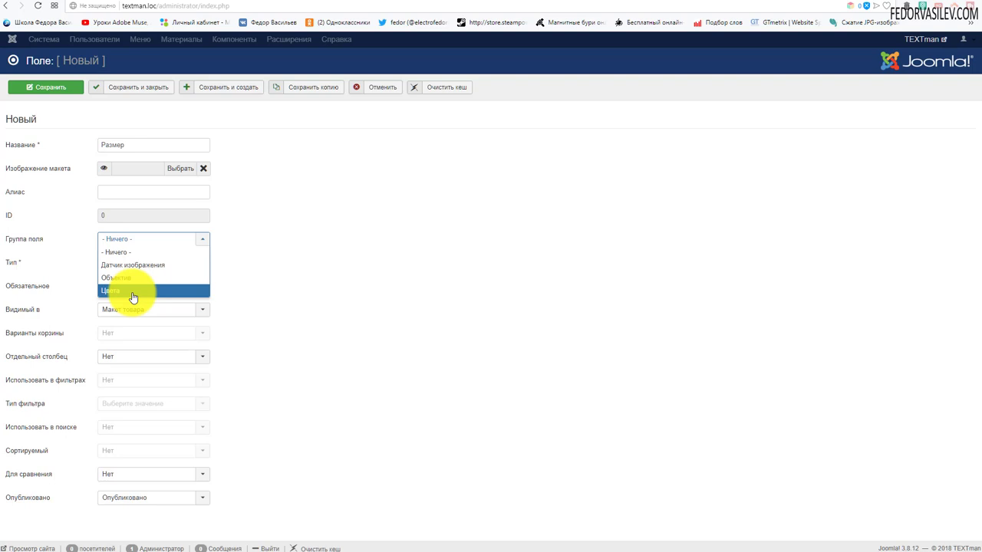
left_click(133, 291)
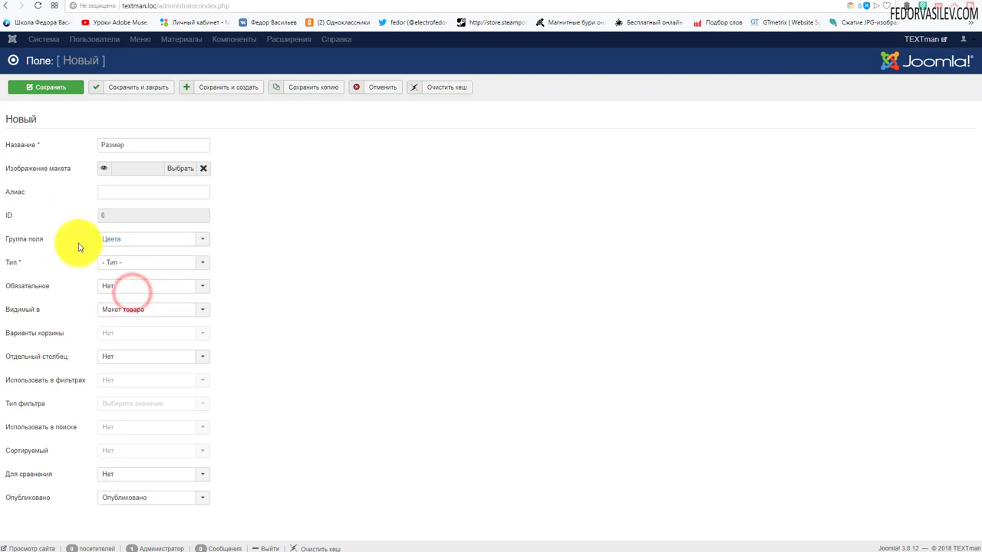
left_click(125, 264)
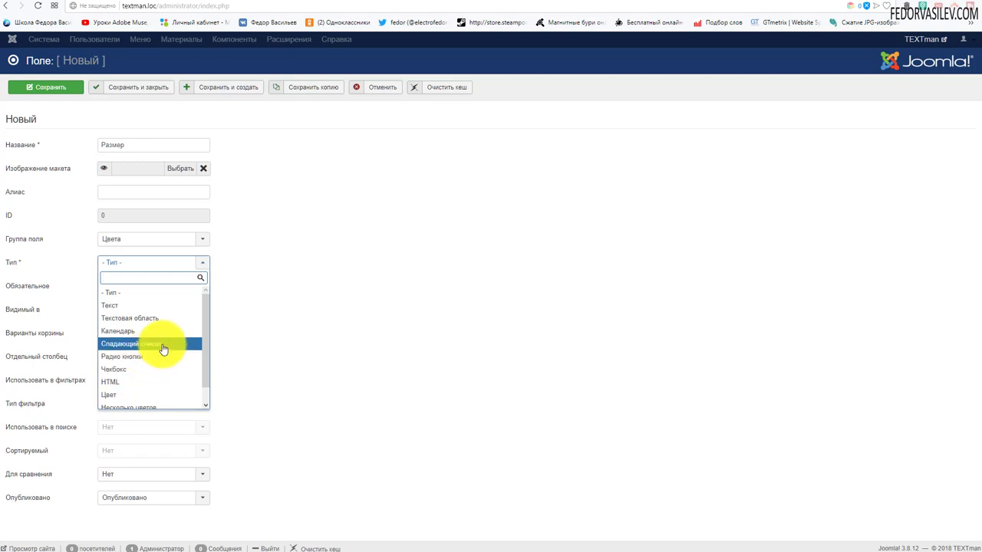
scroll(146, 349, "down", 1)
left_click(121, 354)
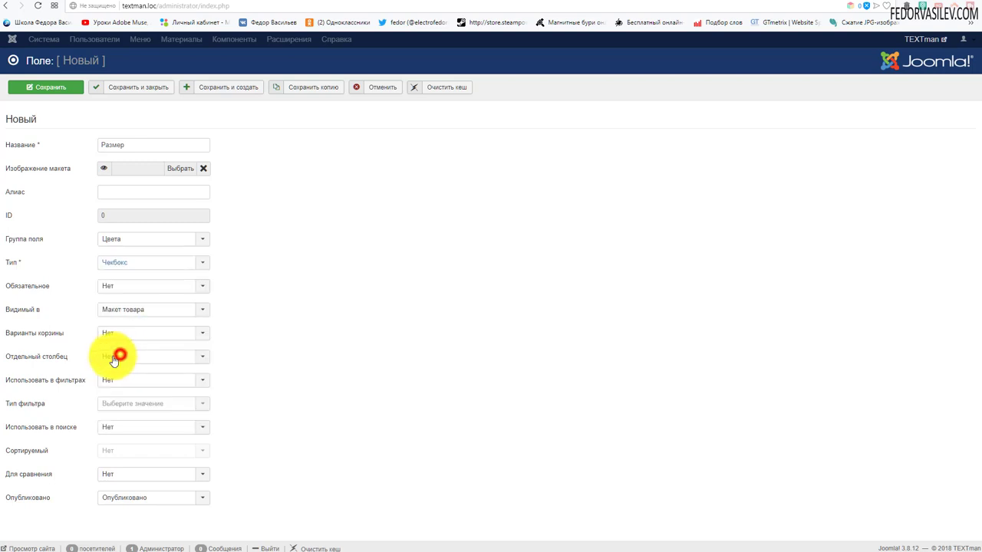
- Add four checkbox options to the Размер field: xxl, s, m and l
left_click(455, 145)
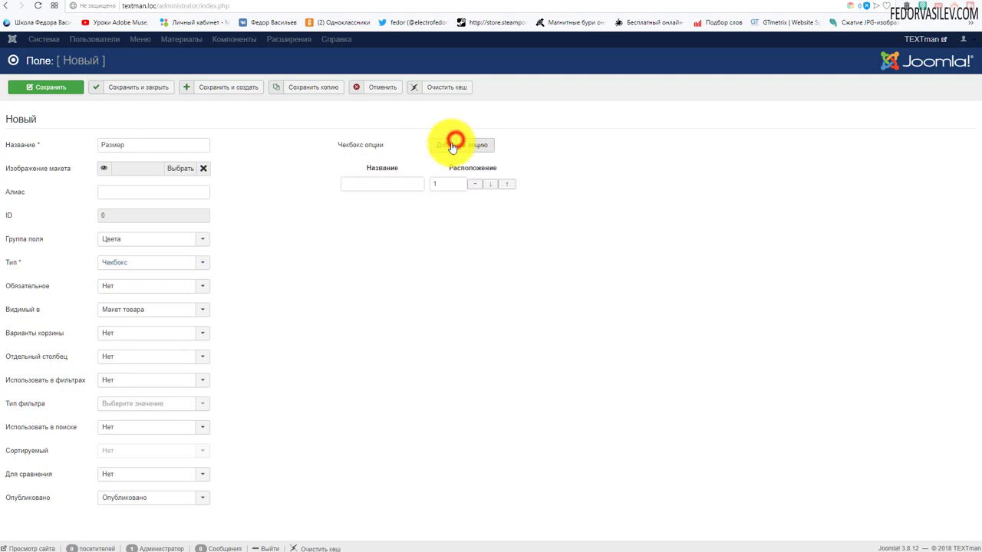
left_click(381, 185)
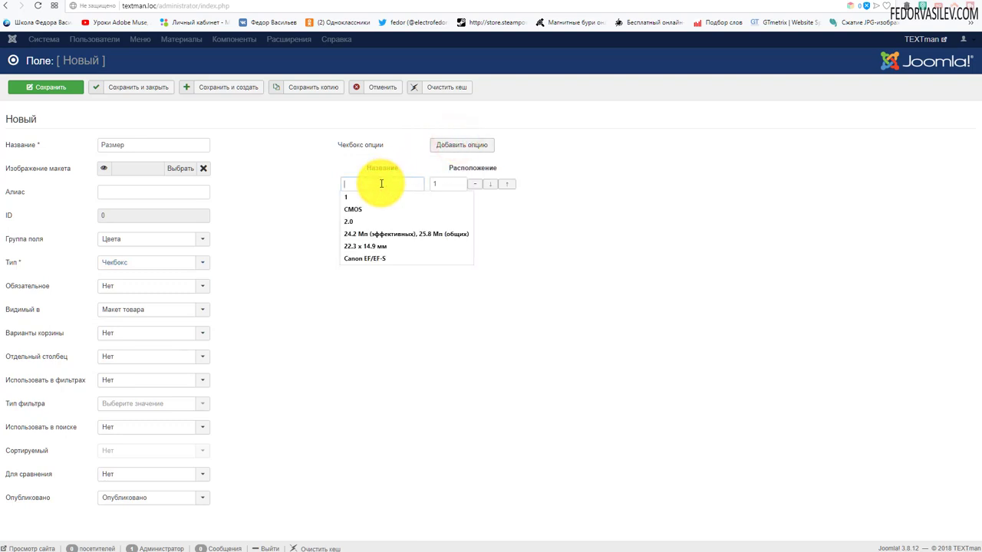
type("xxl")
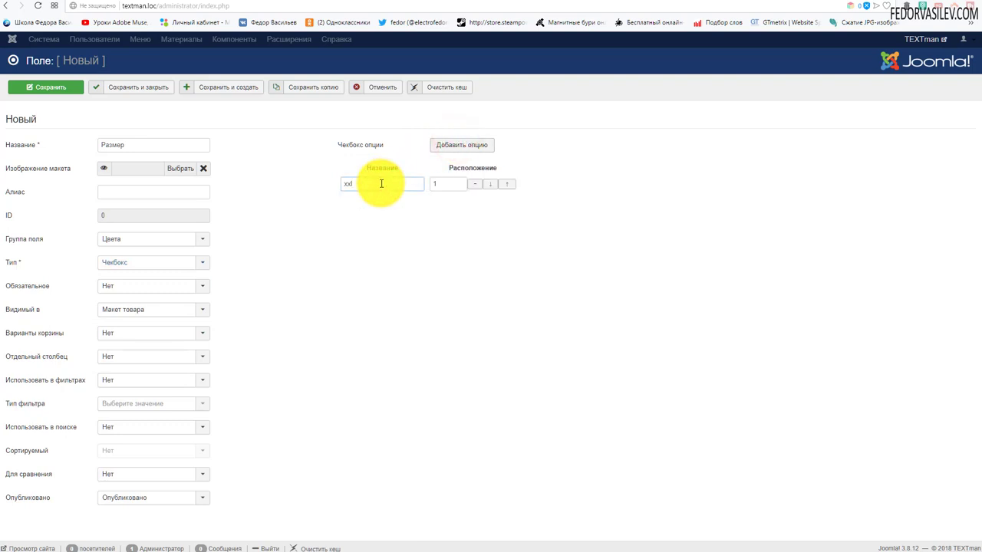
left_click(451, 147)
left_click(452, 145)
left_click(452, 146)
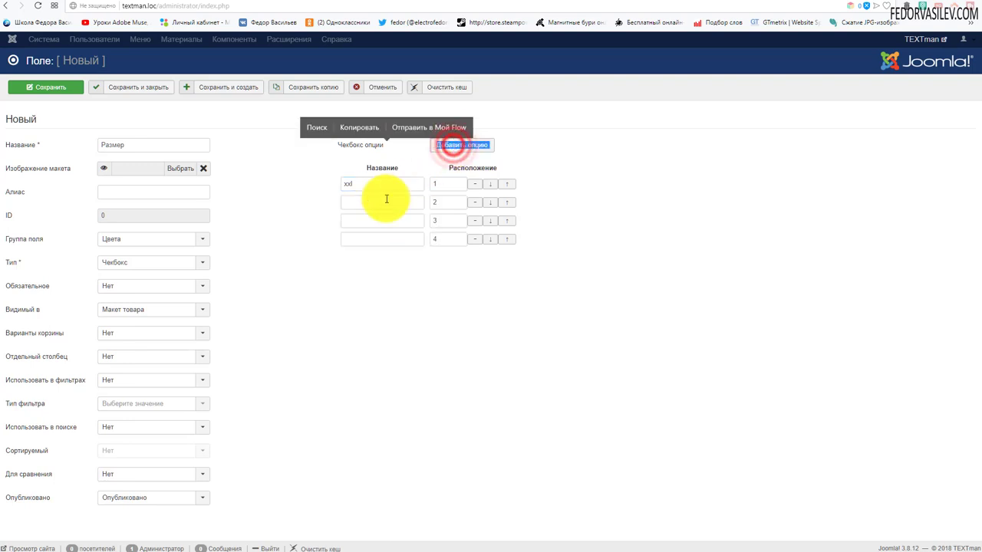
left_click(387, 201)
type("s")
left_click(374, 221)
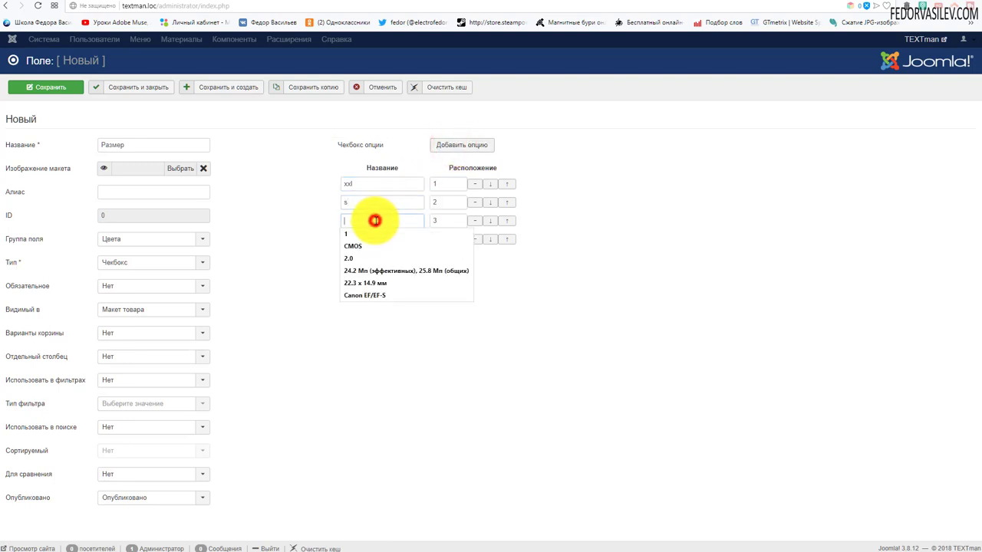
type("m")
left_click(373, 241)
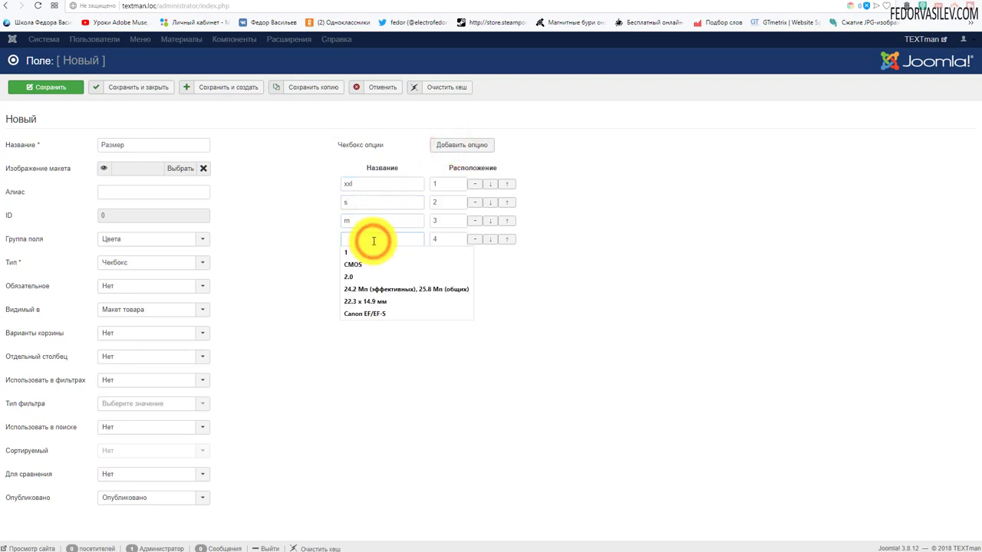
type("l")
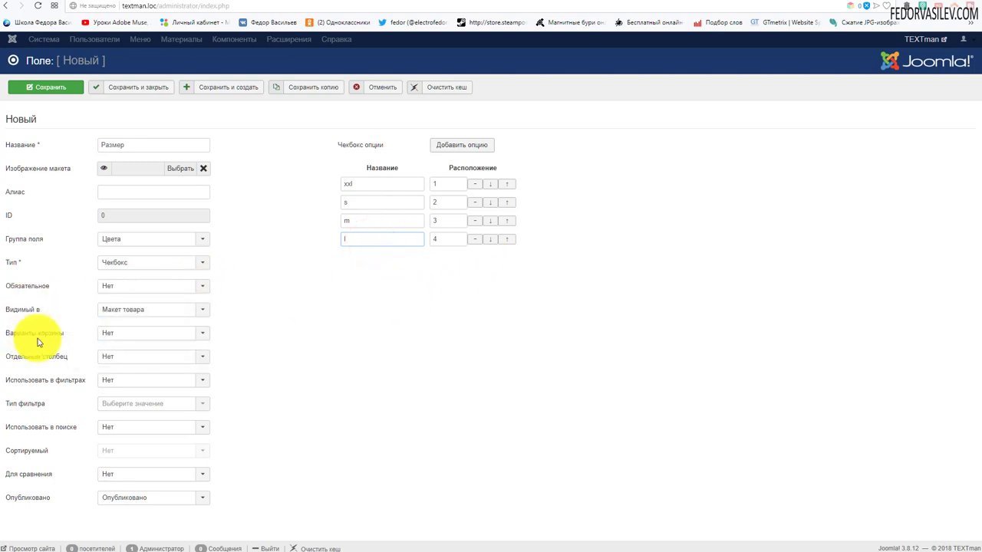
- Set Варианты корзины to Да for the Размер field, then save and close it
left_click(103, 335)
left_click(107, 350)
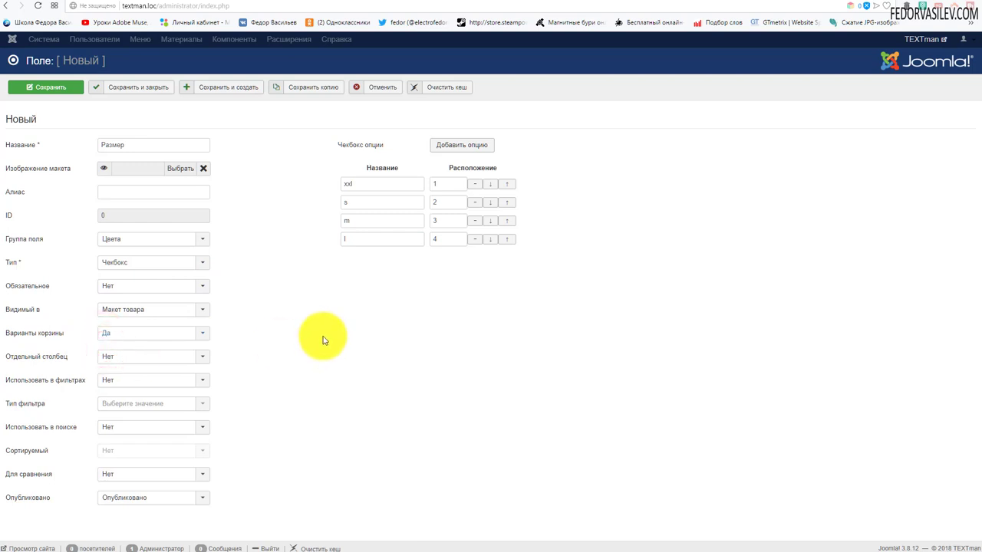
left_click(152, 88)
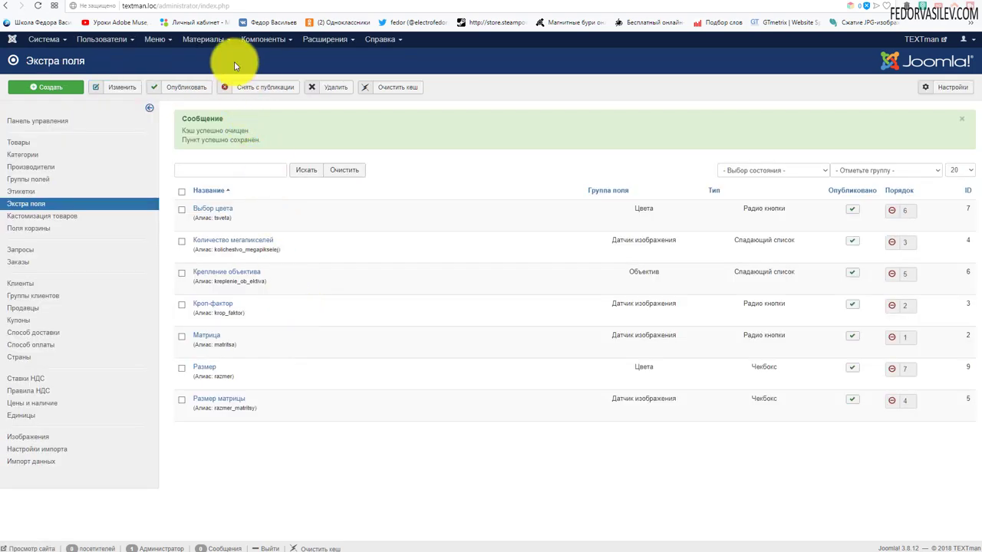
- Open the Canon EOS 200D product's combinations and enable the Размер attribute alongside Выбор цвета
left_click(261, 39)
left_click(268, 52)
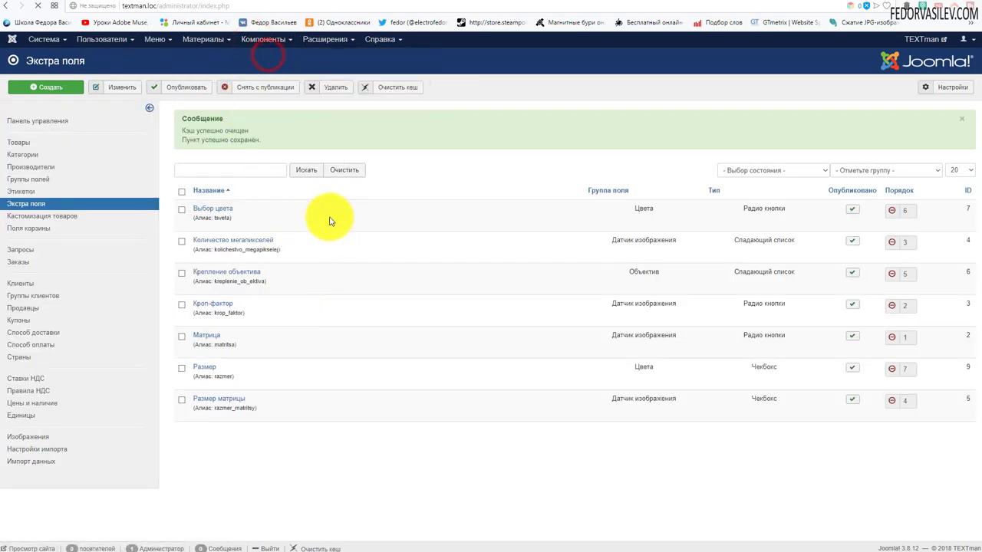
left_click(183, 126)
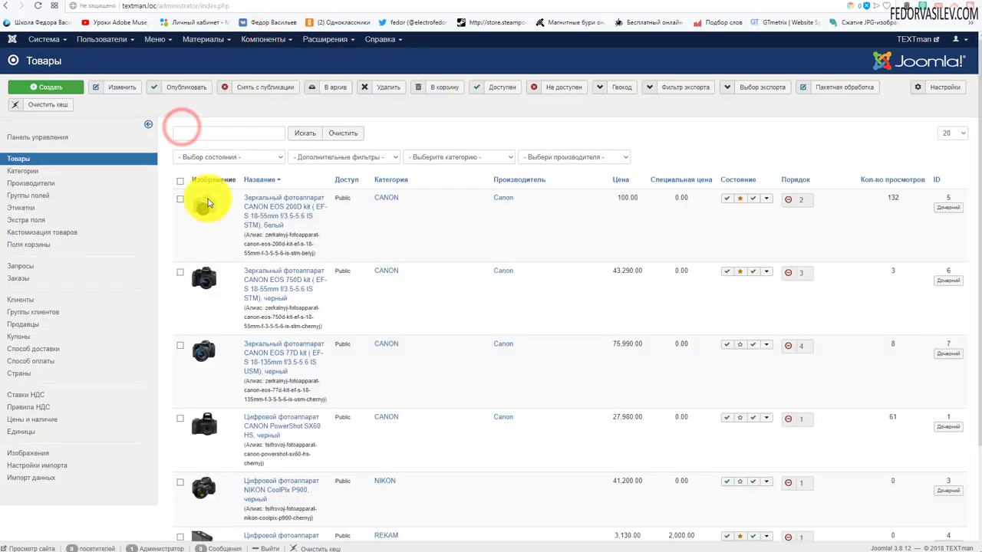
left_click(263, 204)
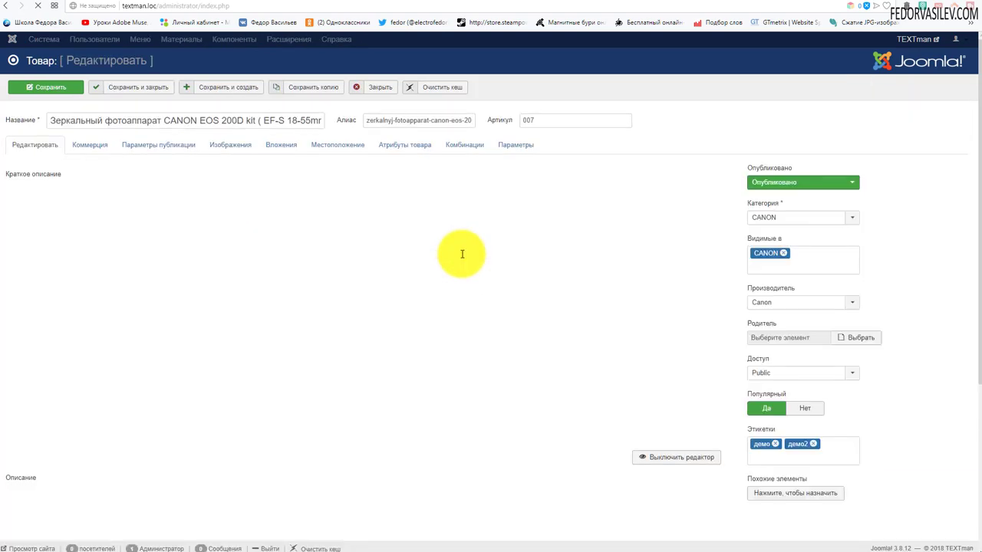
left_click(466, 146)
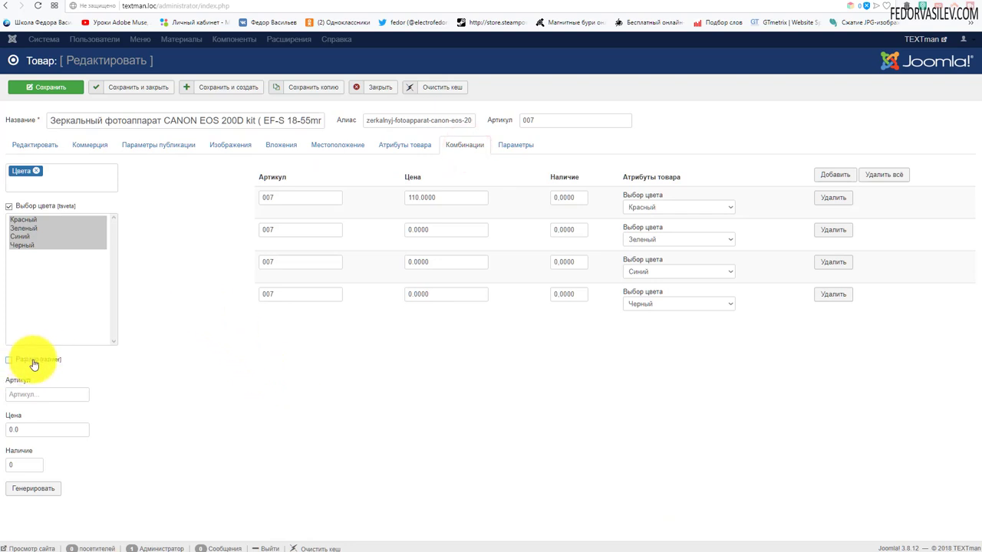
left_click(9, 360)
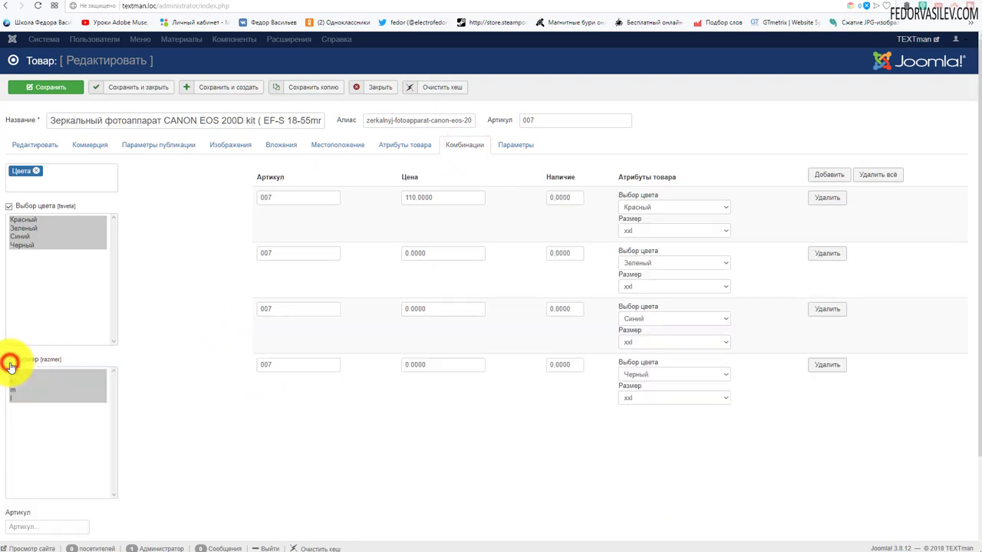
scroll(115, 380, "down", 1)
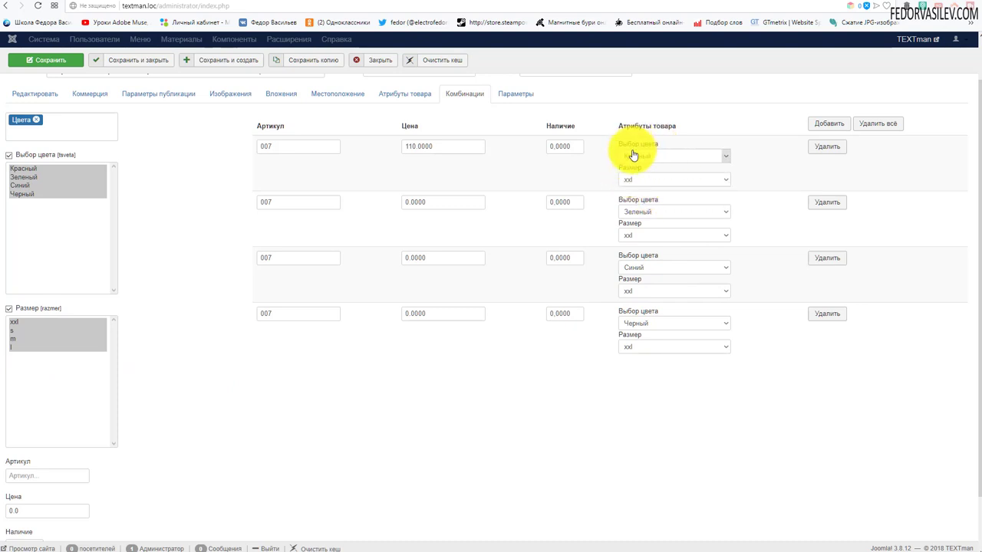
- Set the combinations' Размер to s for Красный, xxl for Зеленый and l for Синий
left_click(648, 179)
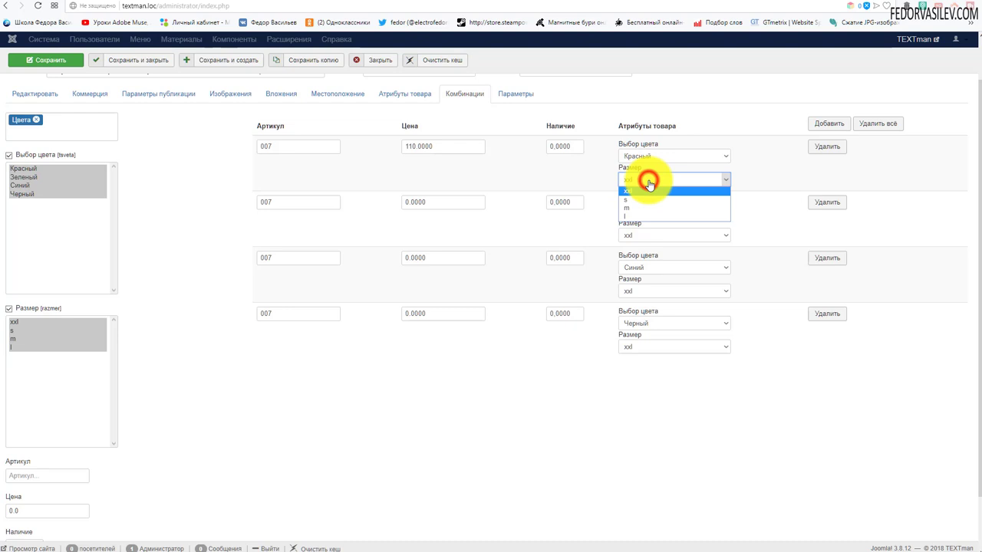
left_click(637, 200)
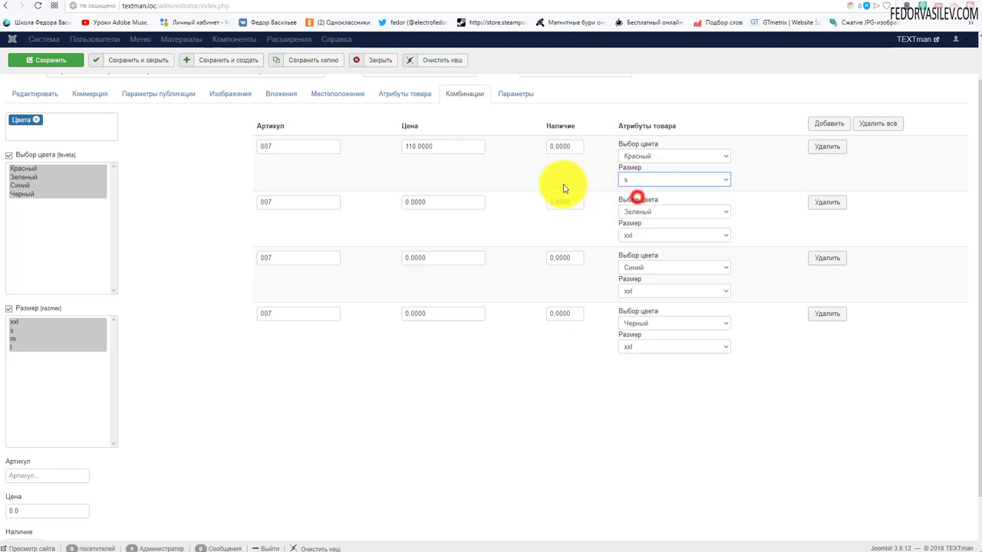
left_click(646, 237)
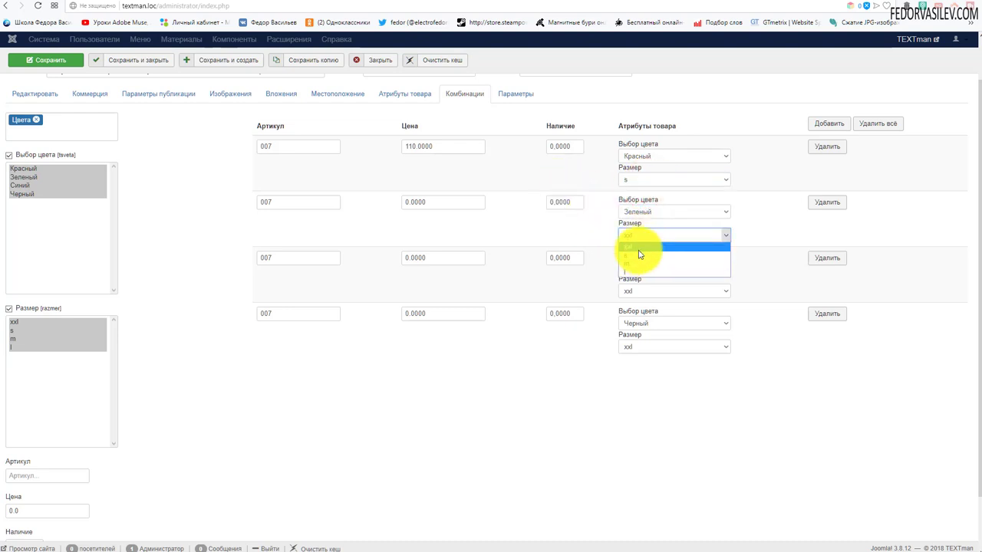
left_click(639, 253)
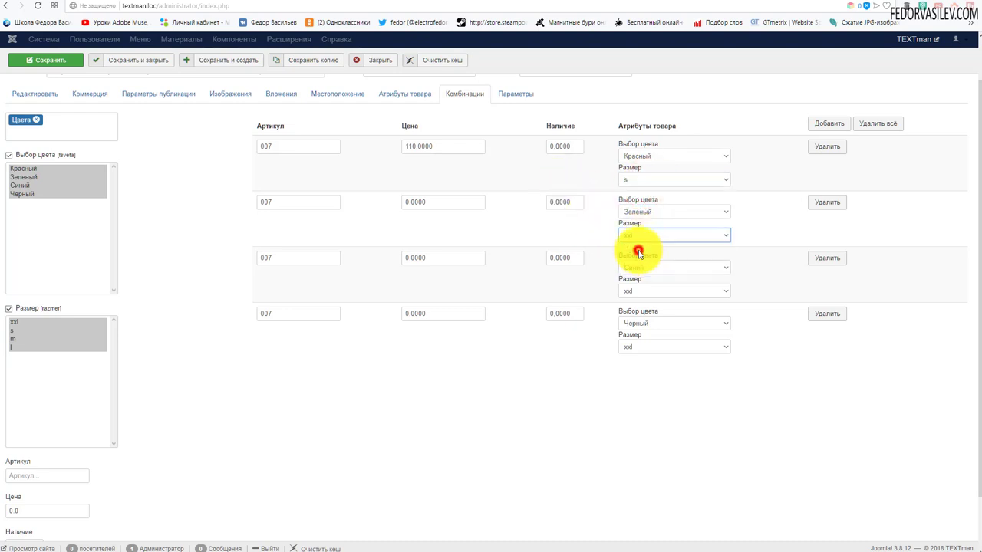
left_click(651, 289)
left_click(633, 328)
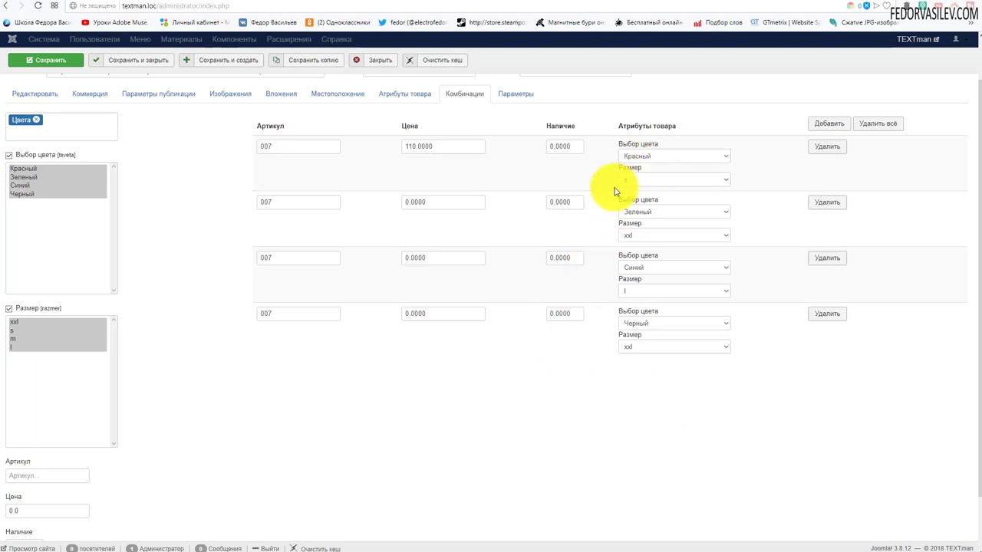
- Add a combination with article 007, colour Красный and size xxl, and save the product
left_click(823, 126)
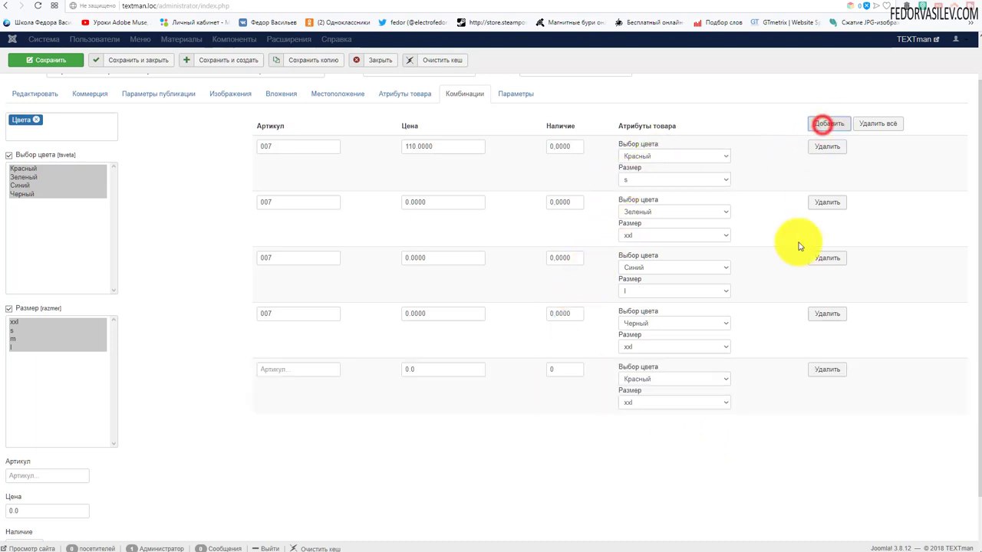
left_click(667, 380)
left_click(668, 380)
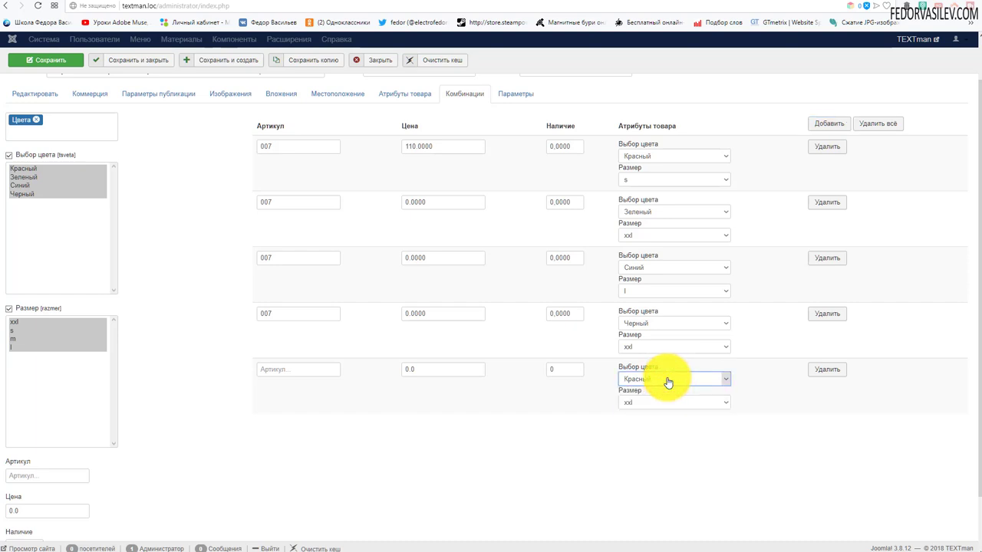
left_click(651, 403)
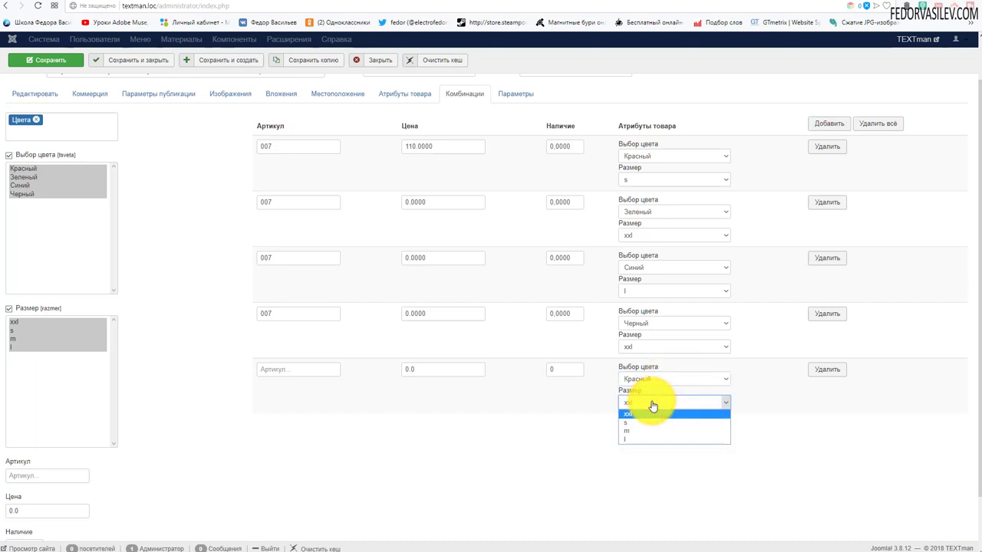
left_click(631, 418)
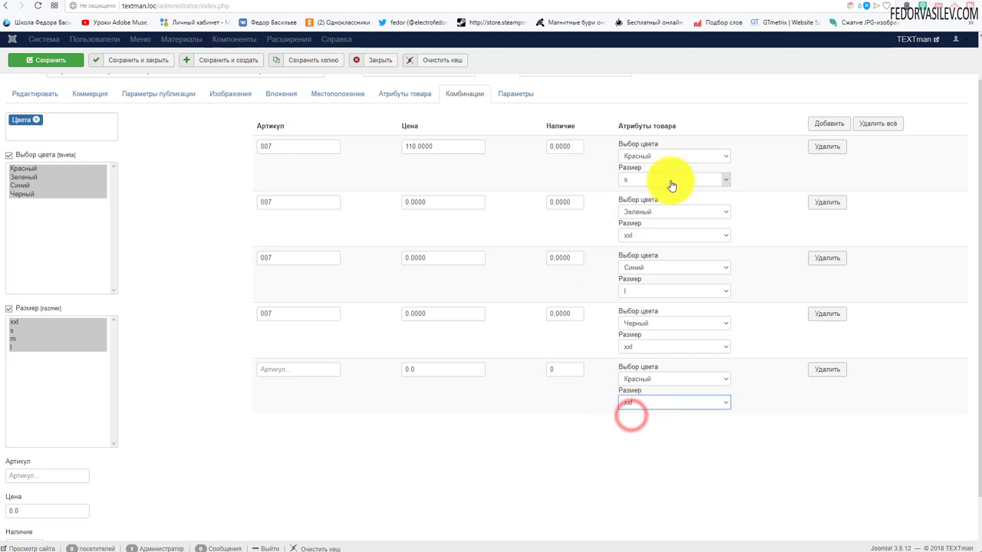
left_click(302, 372)
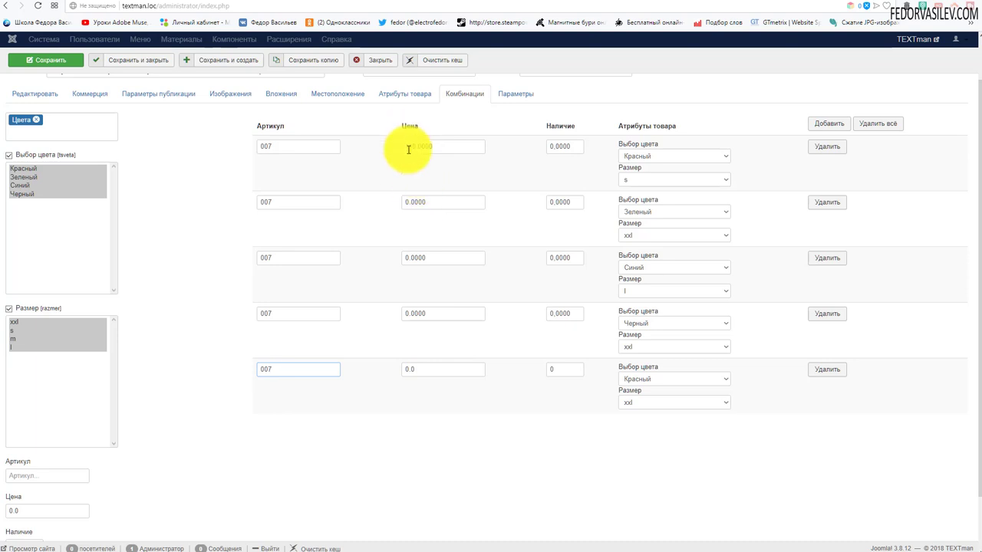
scroll(115, 291, "down", 1)
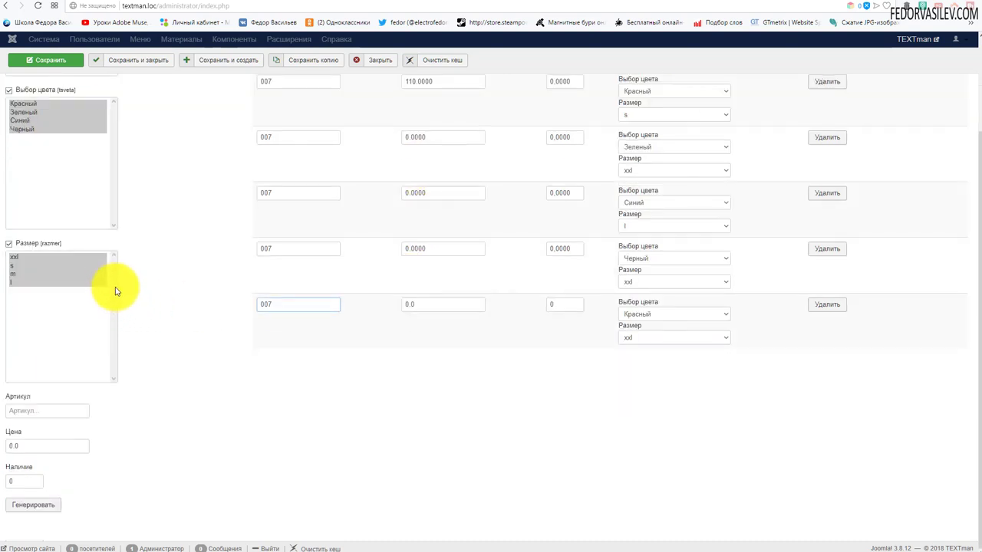
scroll(143, 278, "up", 3)
left_click(66, 87)
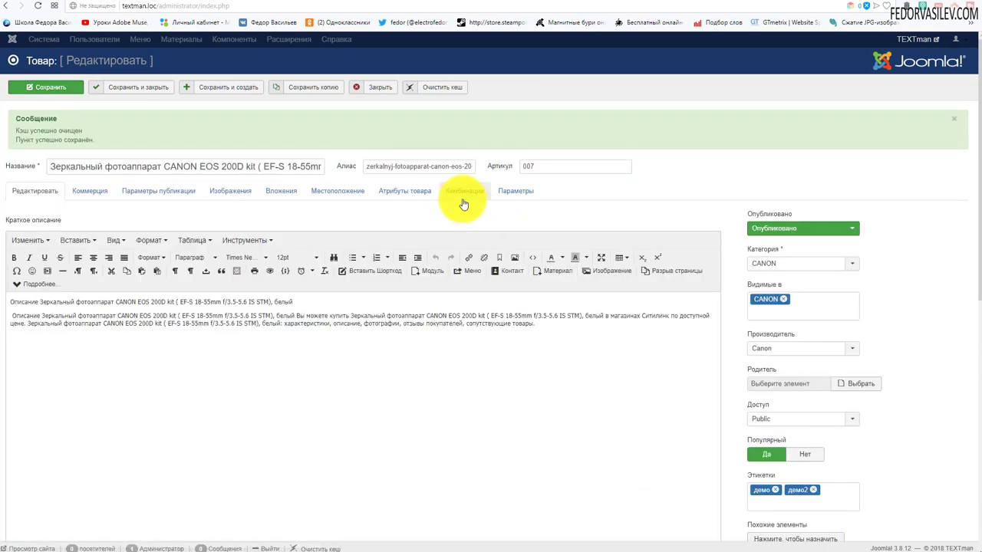
- Review the product's saved combinations and reload its storefront page
left_click(464, 192)
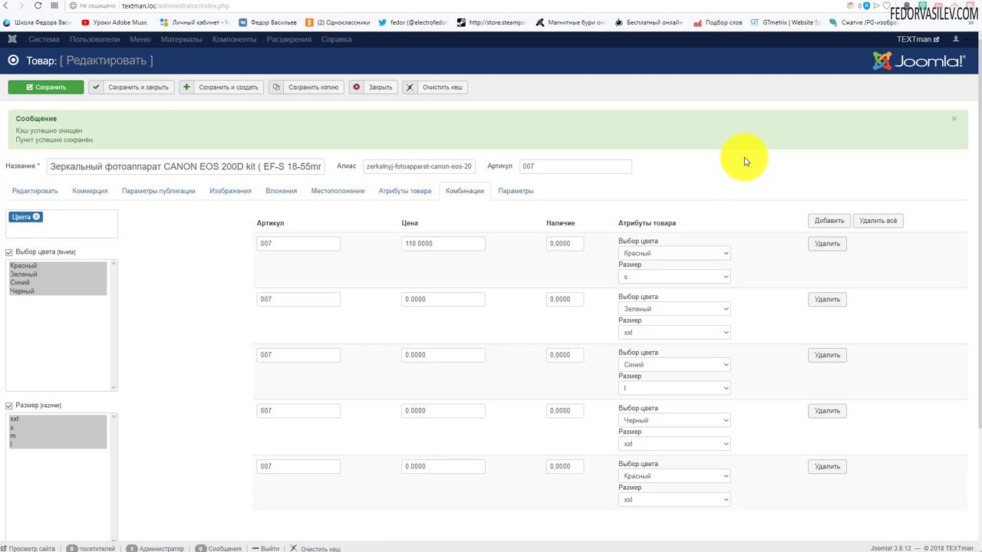
left_click(790, 4)
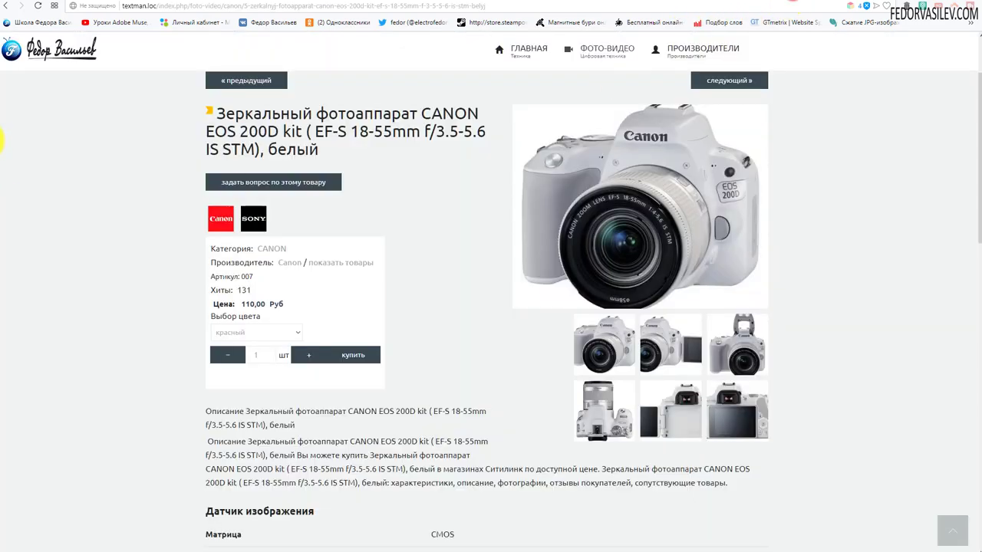
left_click(37, 5)
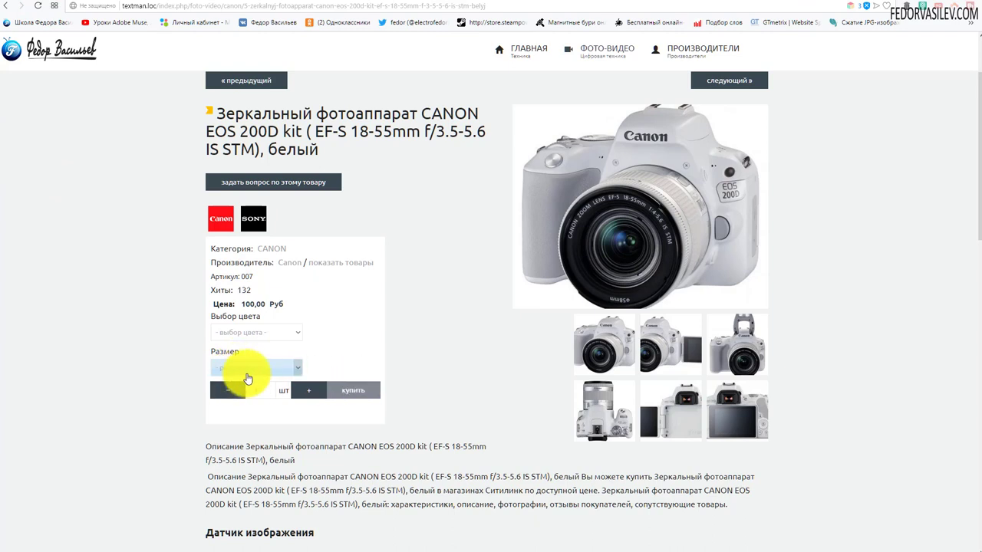
- Check the storefront price of the красный camera in size xxl and in size s
left_click(324, 369)
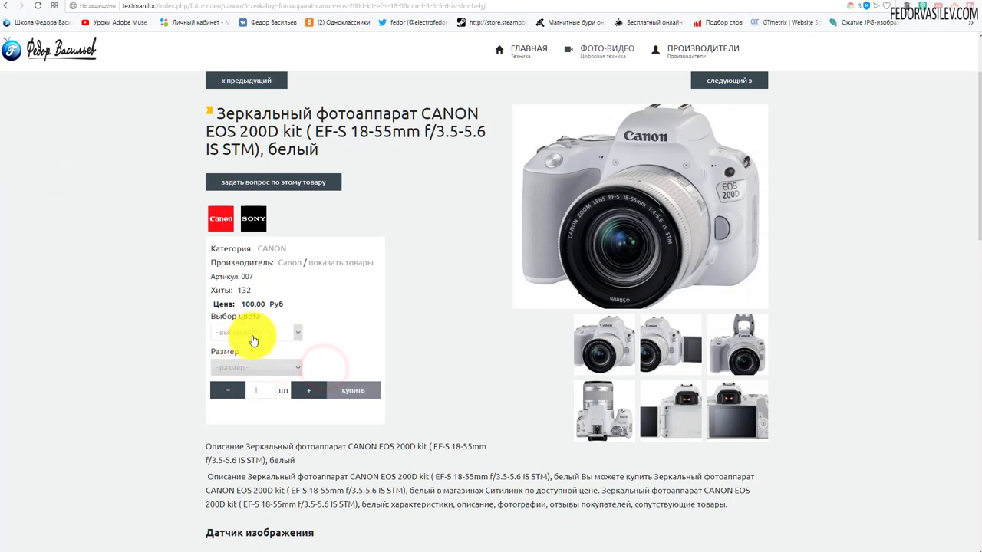
left_click(254, 332)
left_click(250, 353)
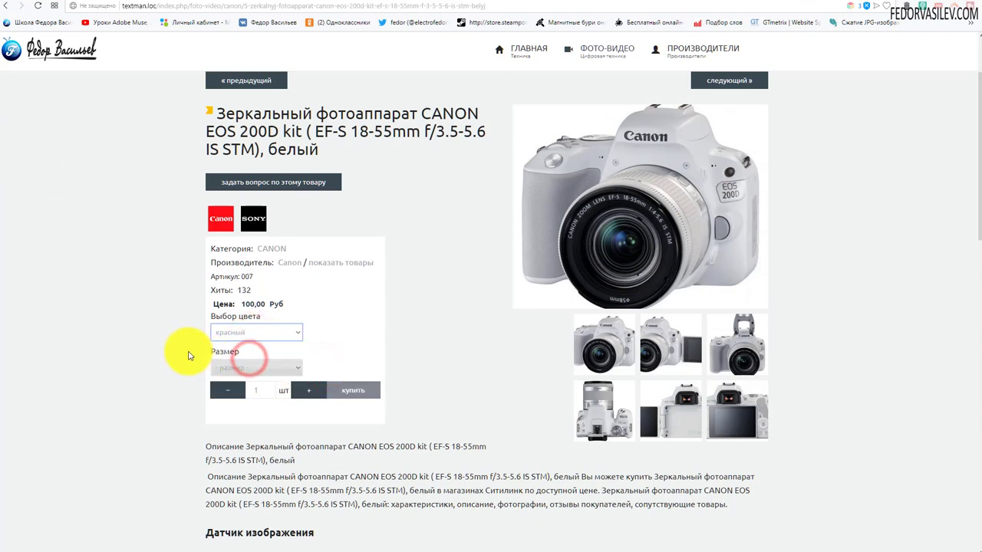
left_click(274, 368)
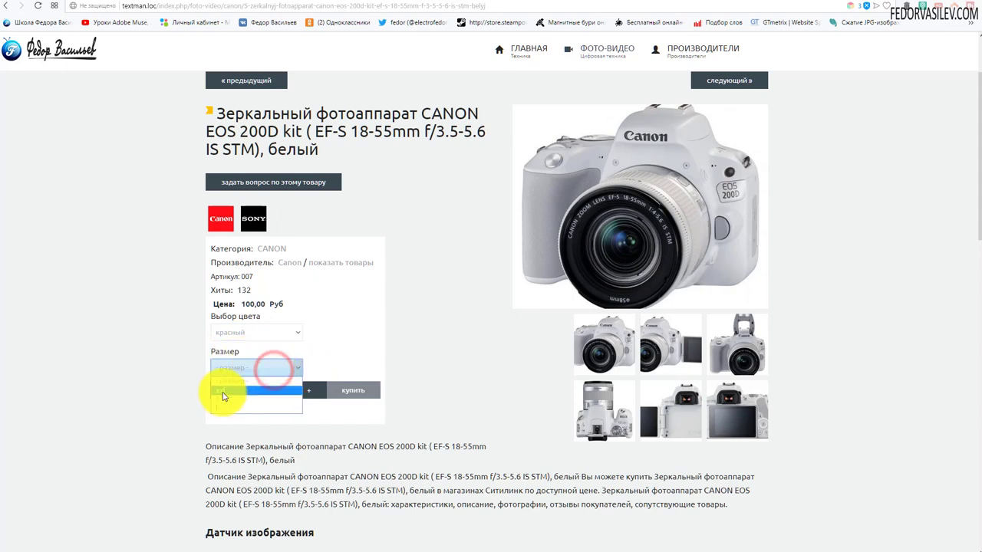
left_click(223, 394)
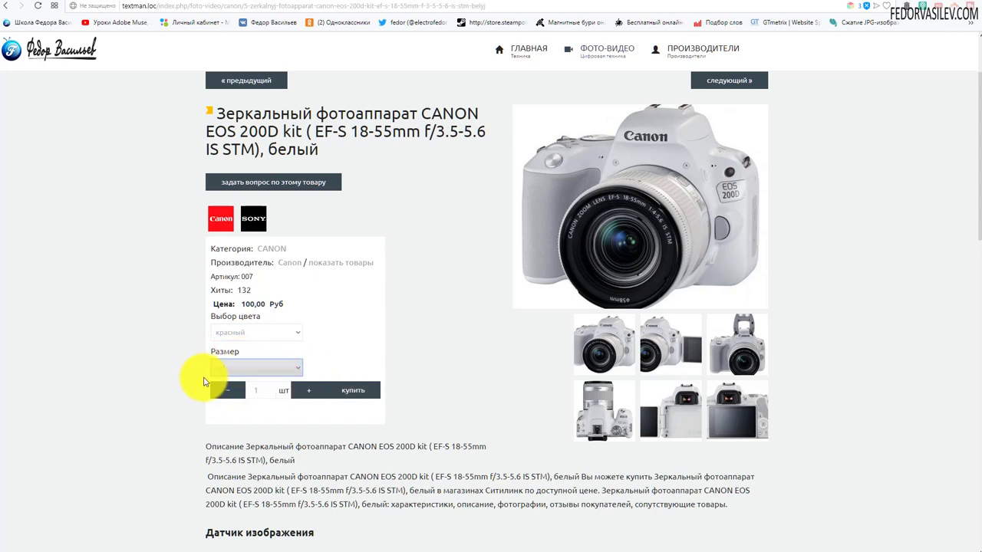
left_click(234, 372)
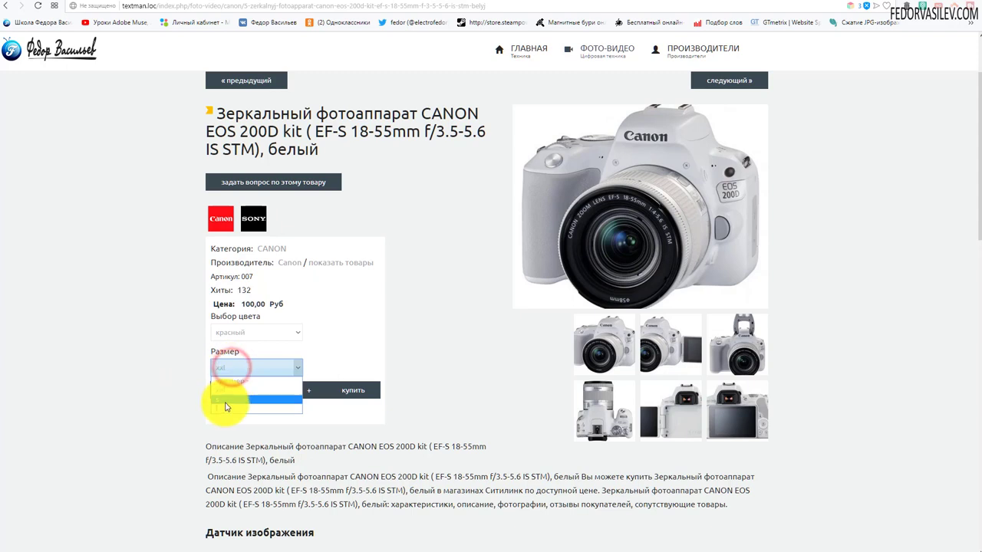
left_click(223, 397)
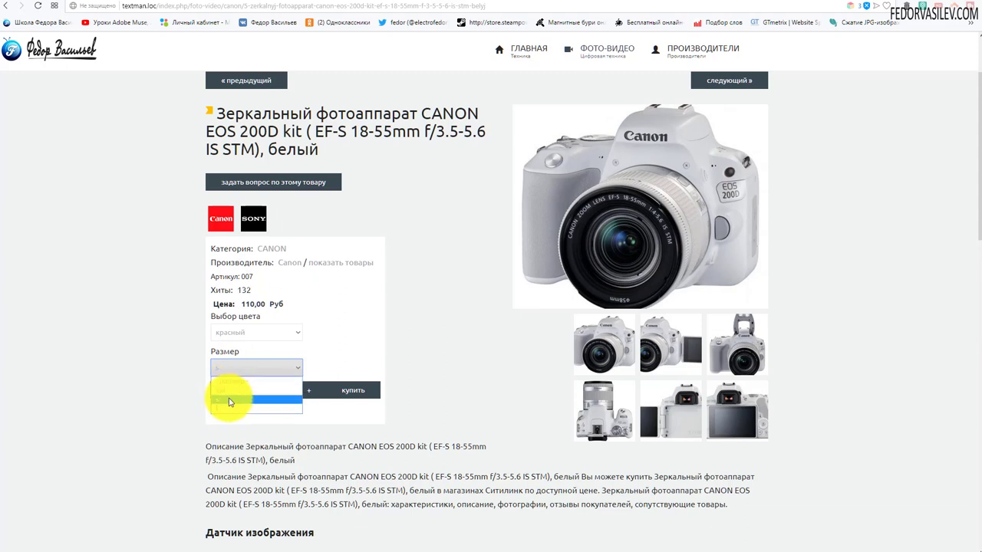
- Check the storefront price and size options for the colour зеленый, and reset the size selection
left_click(234, 332)
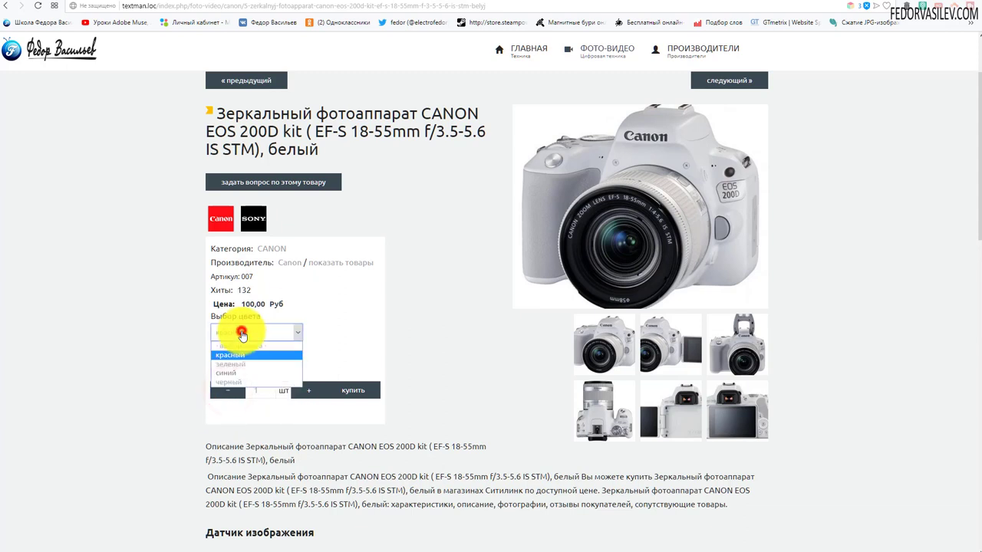
left_click(230, 349)
left_click(222, 376)
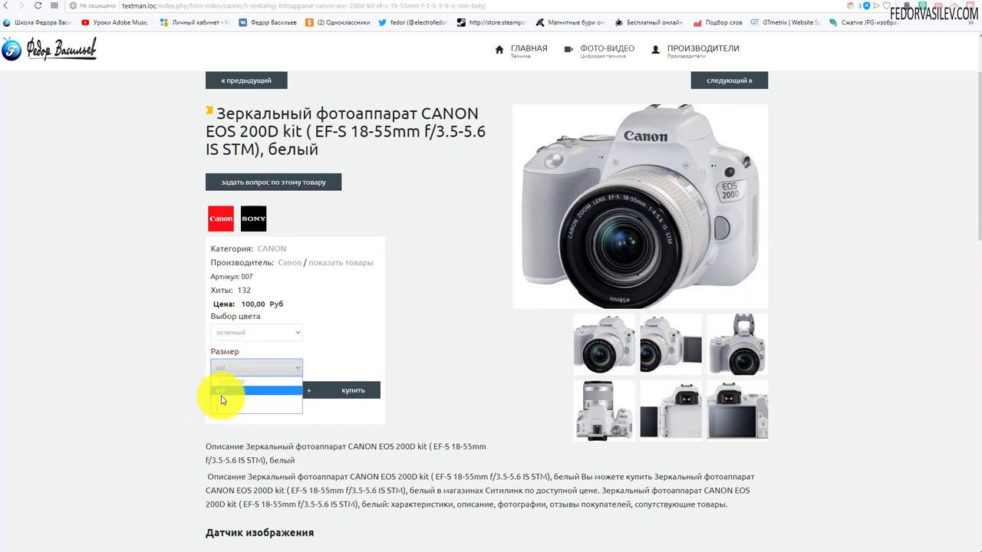
left_click(265, 332)
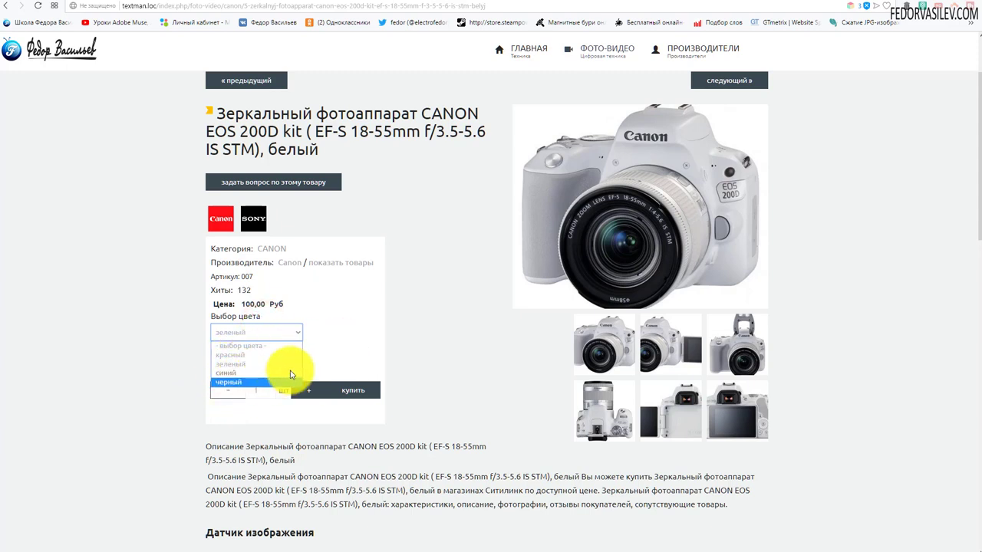
left_click(333, 355)
left_click(230, 365)
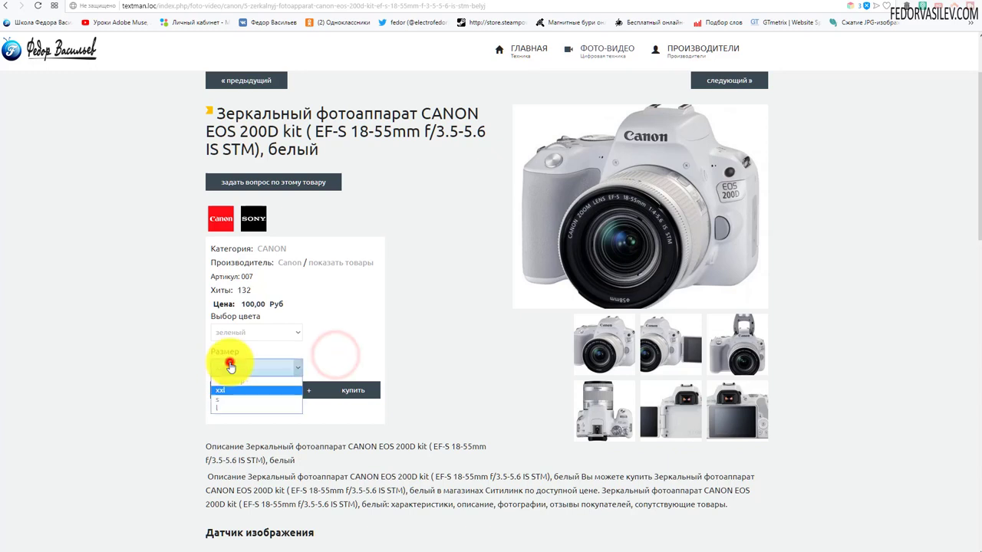
left_click(233, 384)
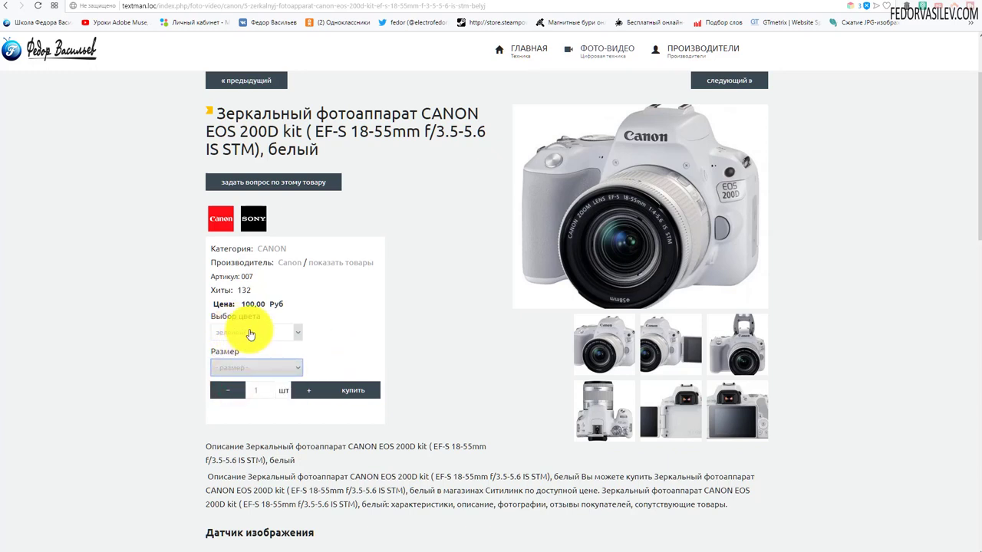
- Check the storefront price of the combination синий with size l
left_click(249, 333)
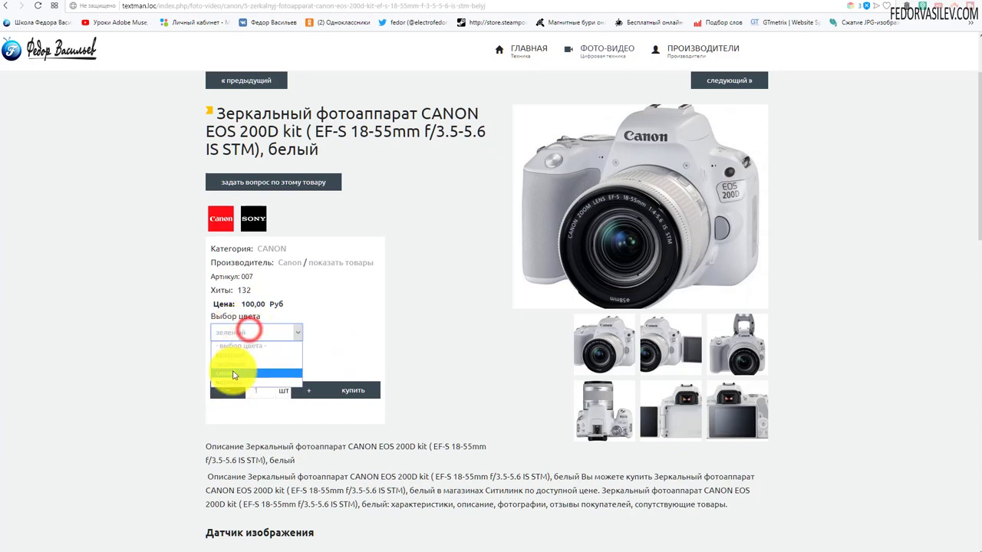
left_click(230, 375)
left_click(234, 370)
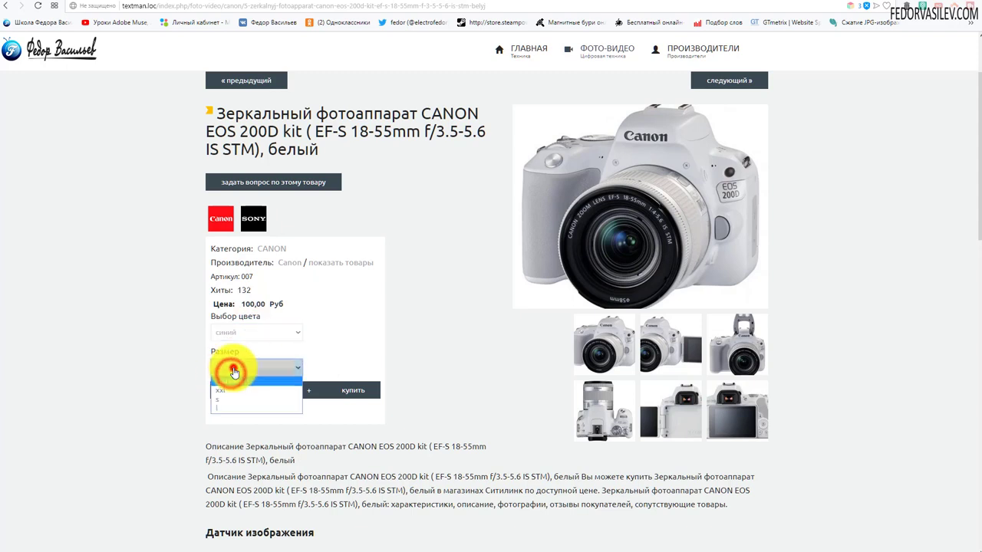
left_click(217, 409)
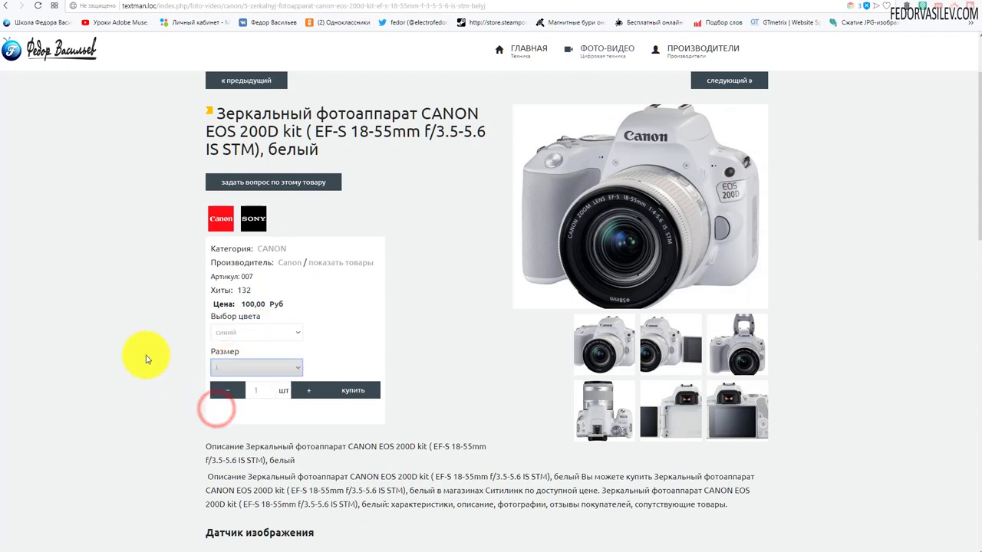
- Return to the administrator page, close the Canon EOS 200D product and open the Купоны list
key("ctrl+Tab")
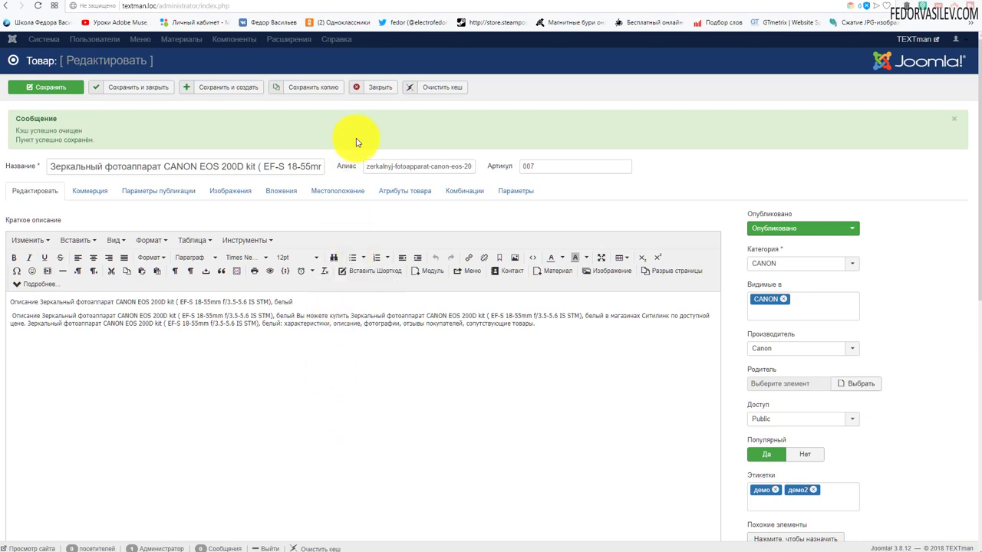
left_click(377, 87)
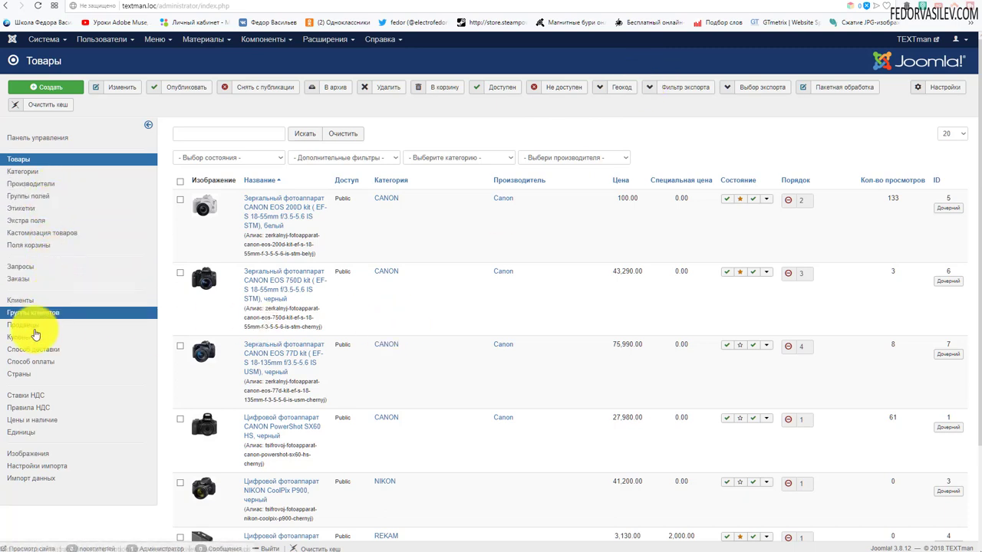
left_click(28, 342)
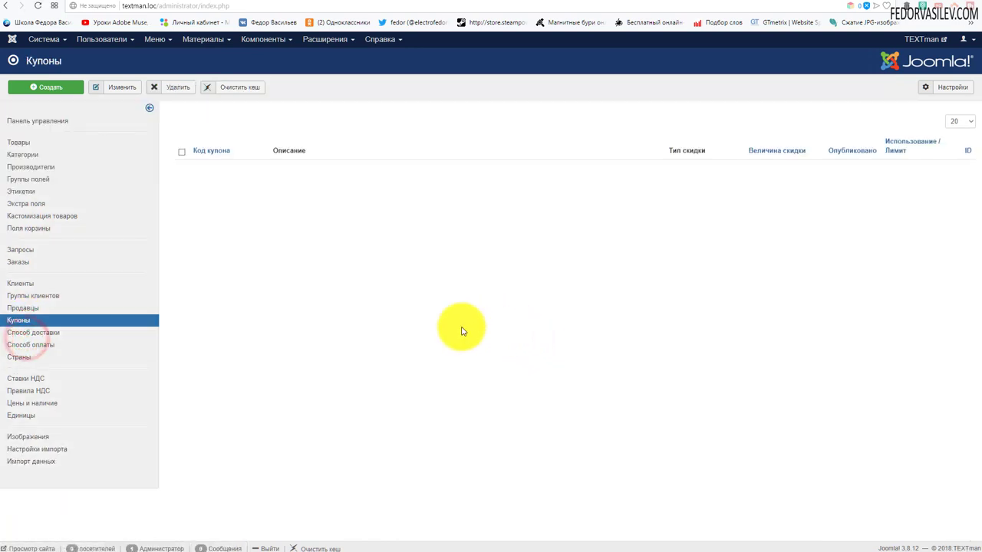
- Start a new coupon with the code 4564332DFG
left_click(47, 87)
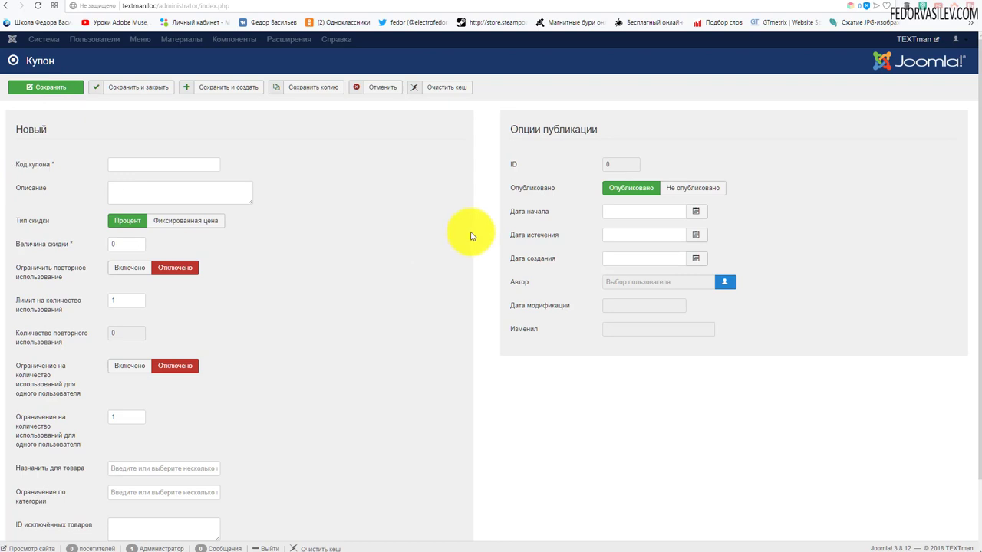
left_click(123, 166)
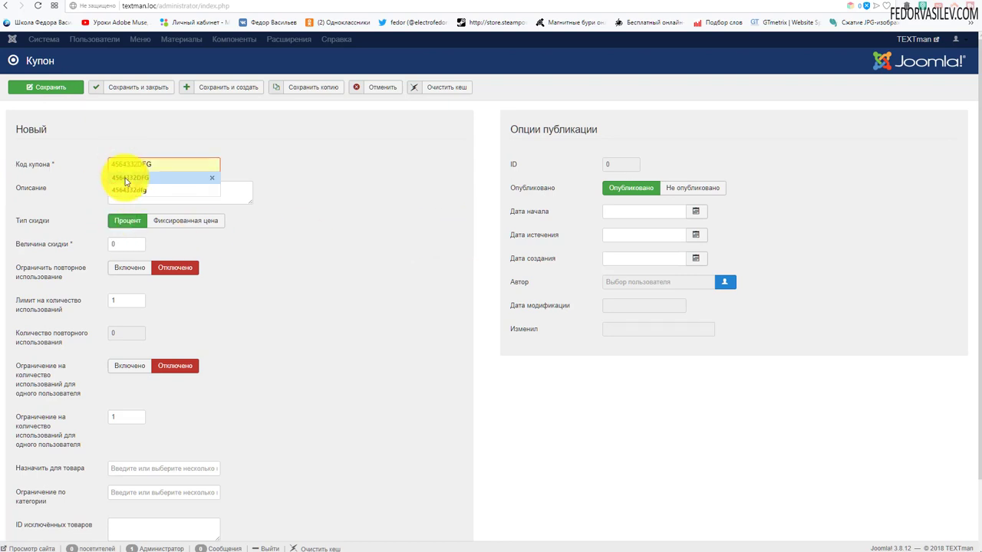
left_click(126, 178)
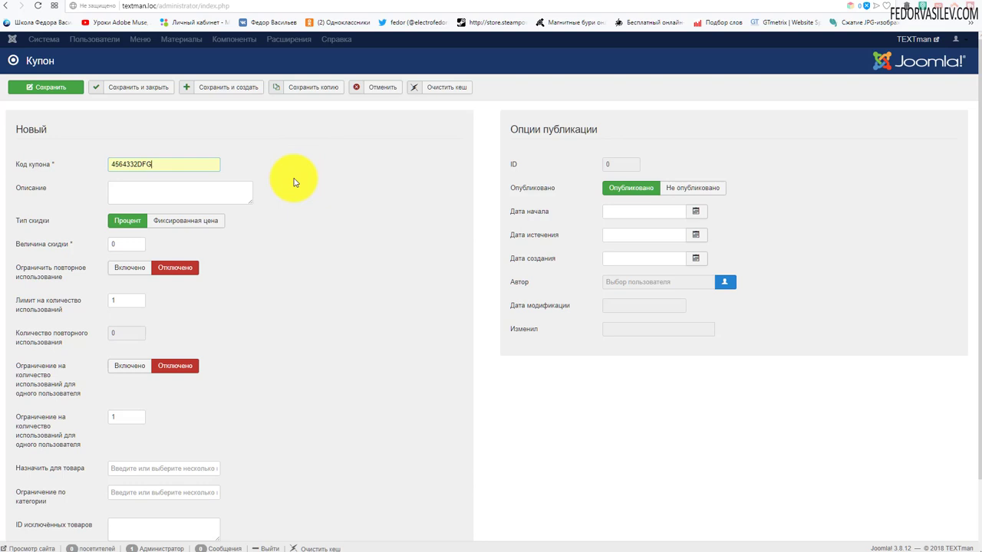
- Enter тест as the coupon's description
double_click(169, 164)
left_click(140, 134)
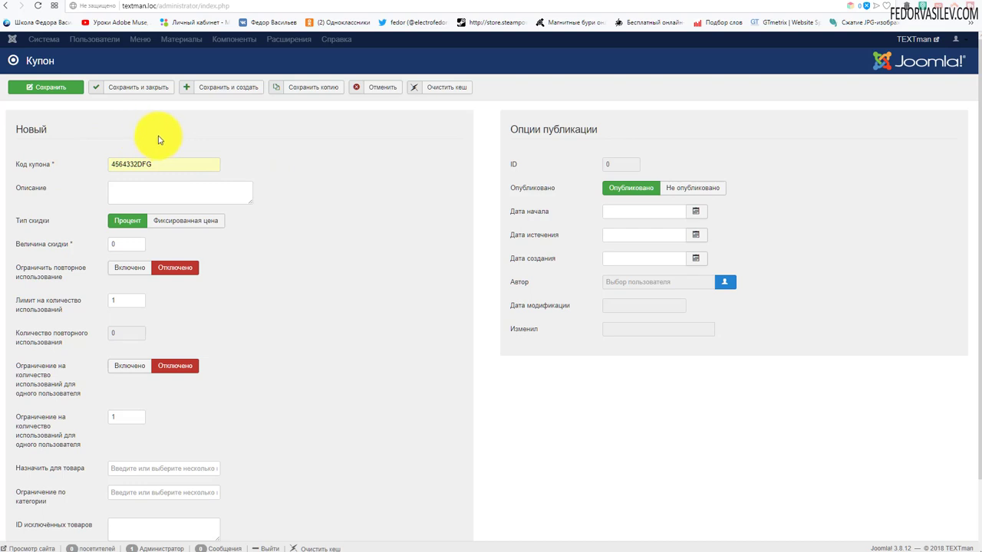
left_click(146, 190)
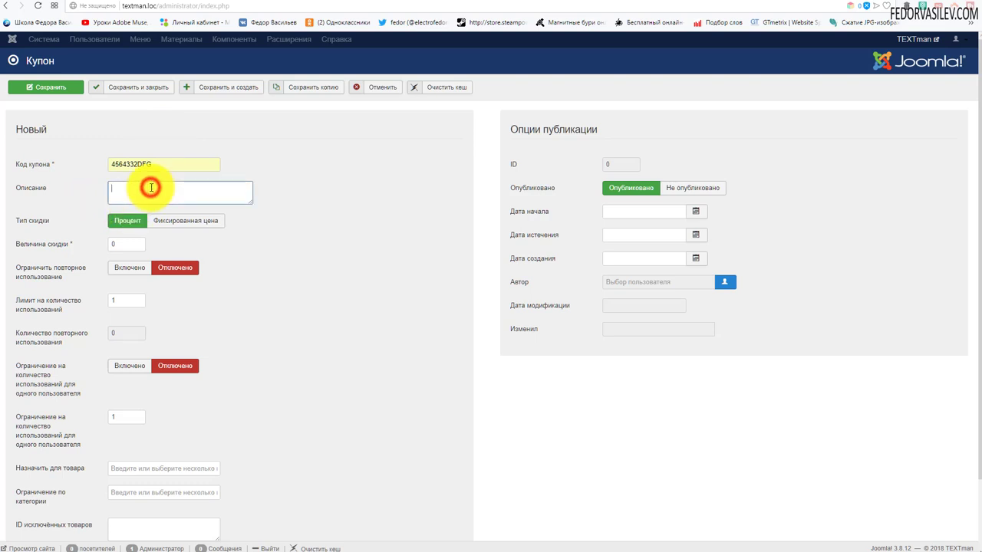
type("ntcn")
key("shift+Pause")
left_click(391, 184)
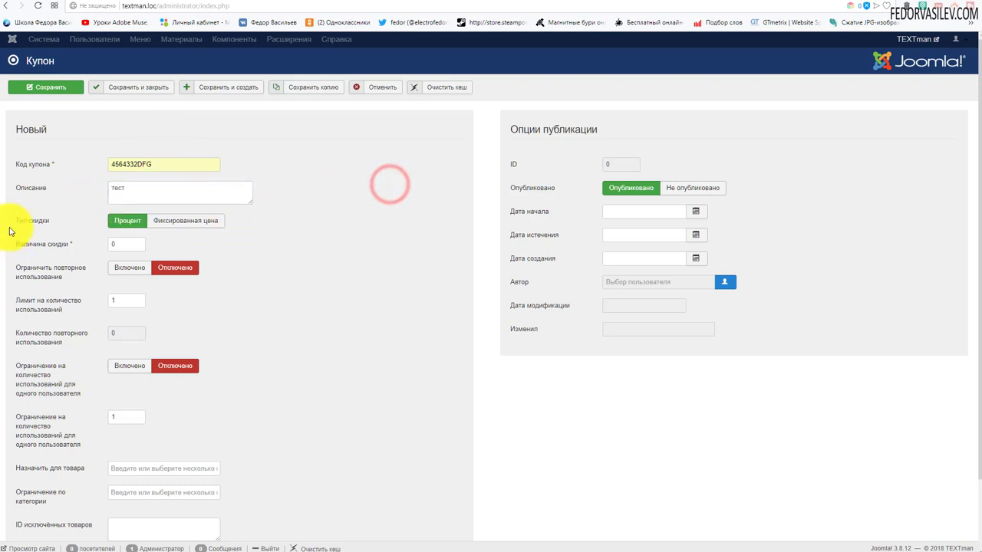
- Keep the coupon's discount type as Процент and set the discount amount to 5
left_click(121, 230)
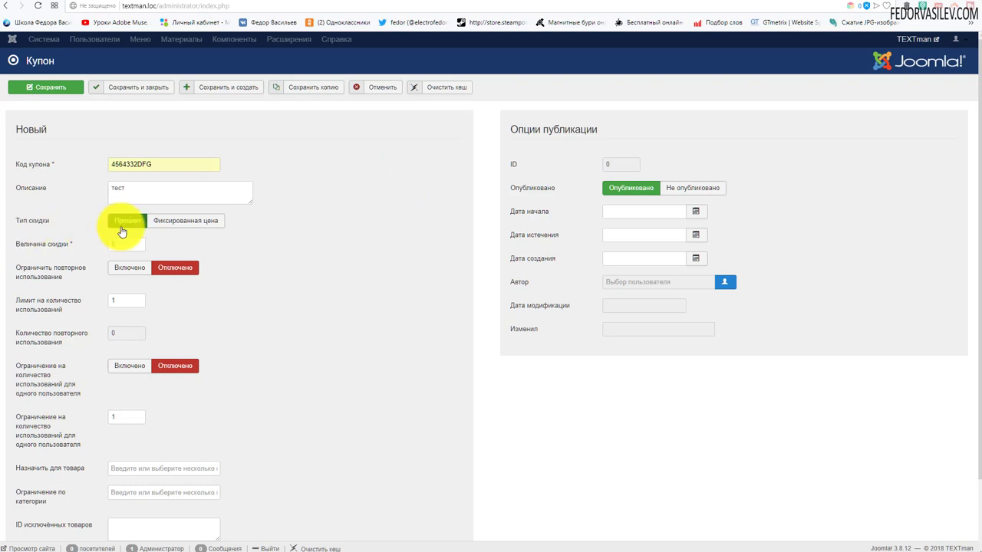
left_click(177, 221)
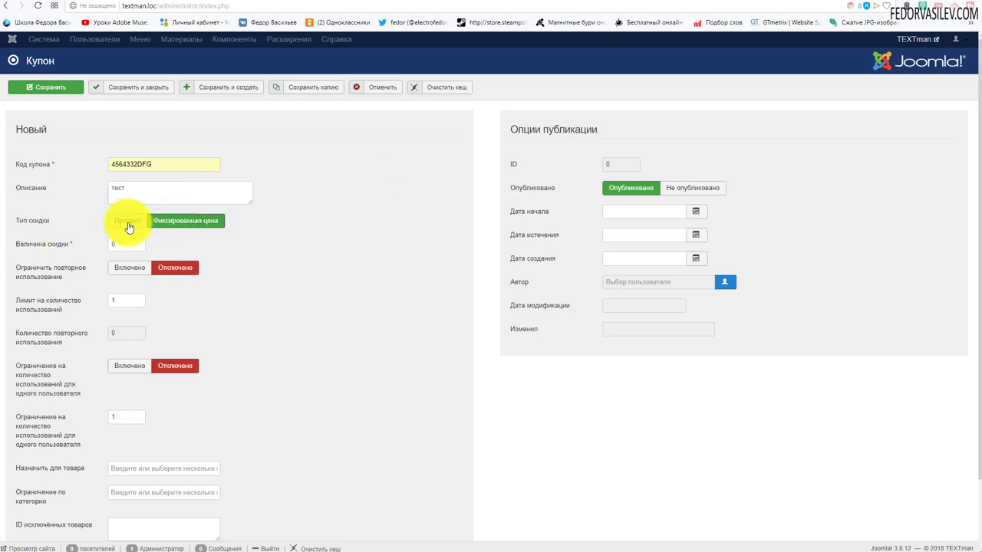
left_click(129, 227)
left_click(66, 245)
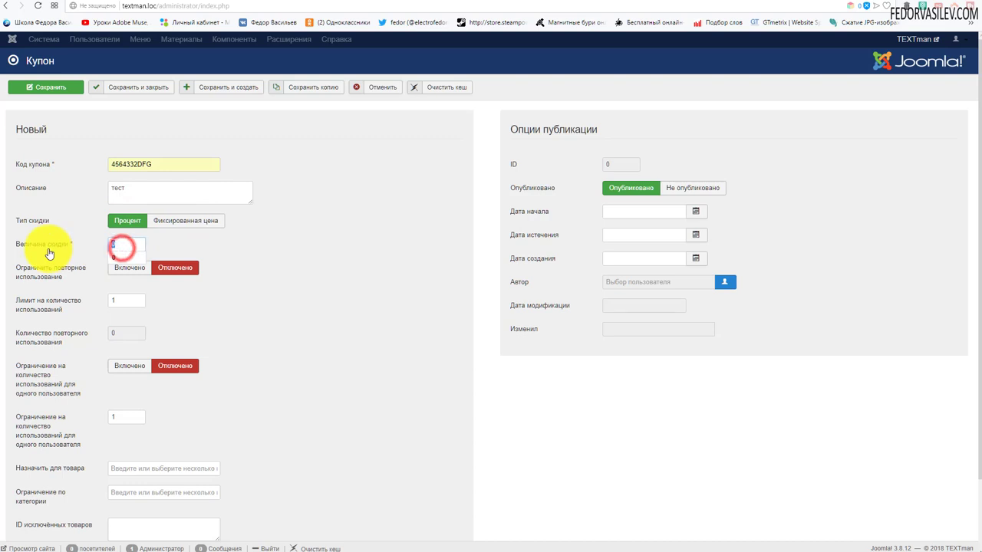
type("5")
left_click(353, 265)
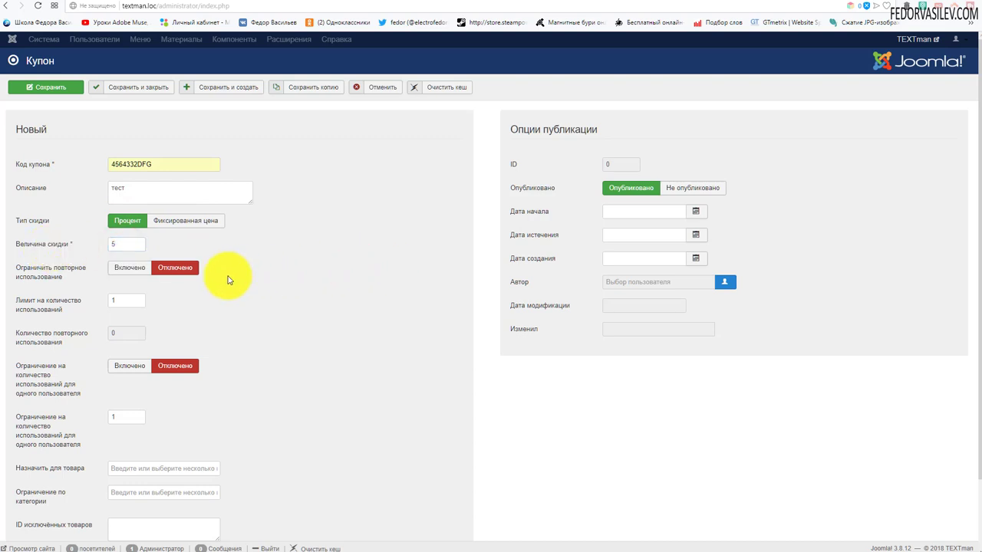
- Enable the coupon's repeat-use restriction, keeping the usage limit at 1
left_click(134, 272)
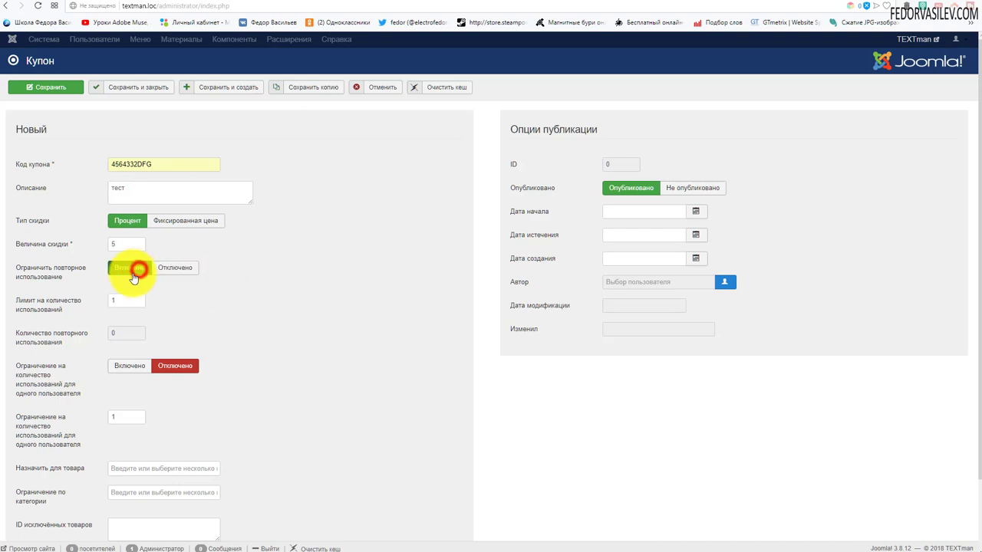
left_click(128, 300)
left_click(392, 328)
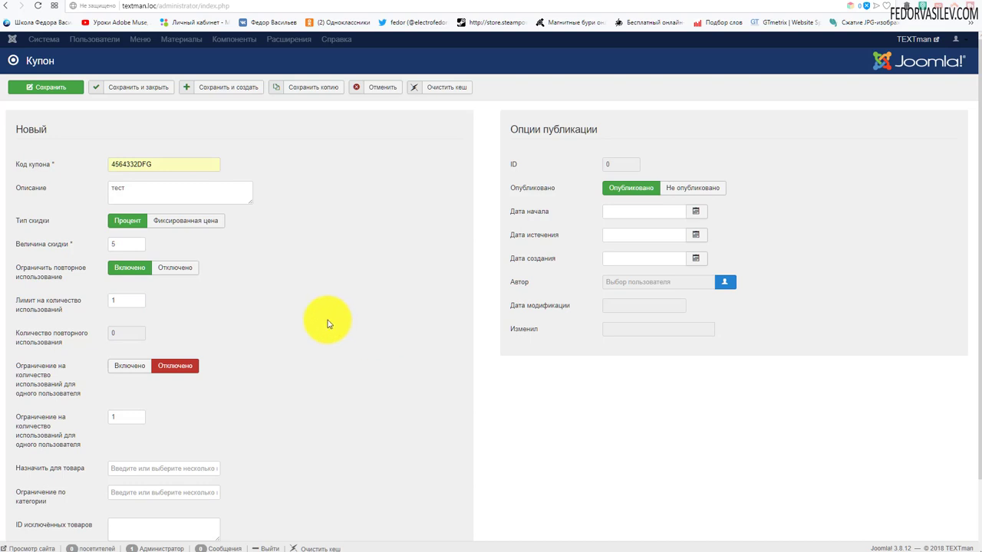
- Switch the coupon's per-user usage limit on and back off
scroll(314, 322, "down", 1)
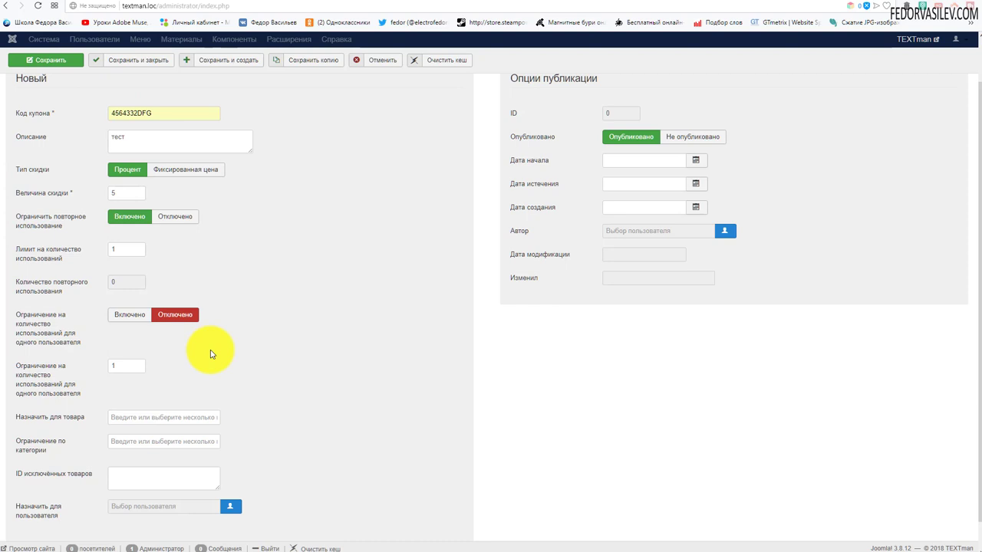
left_click(126, 315)
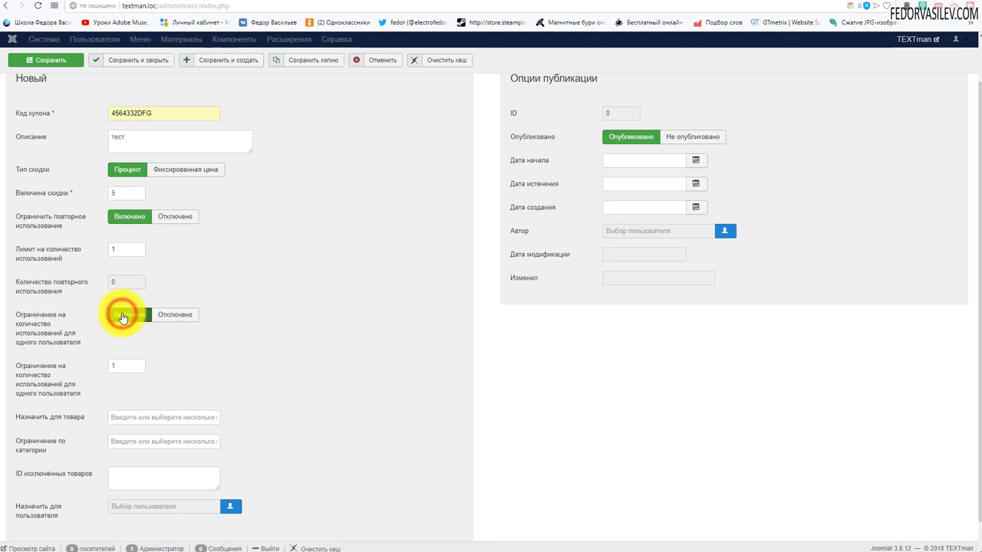
scroll(51, 320, "down", 1)
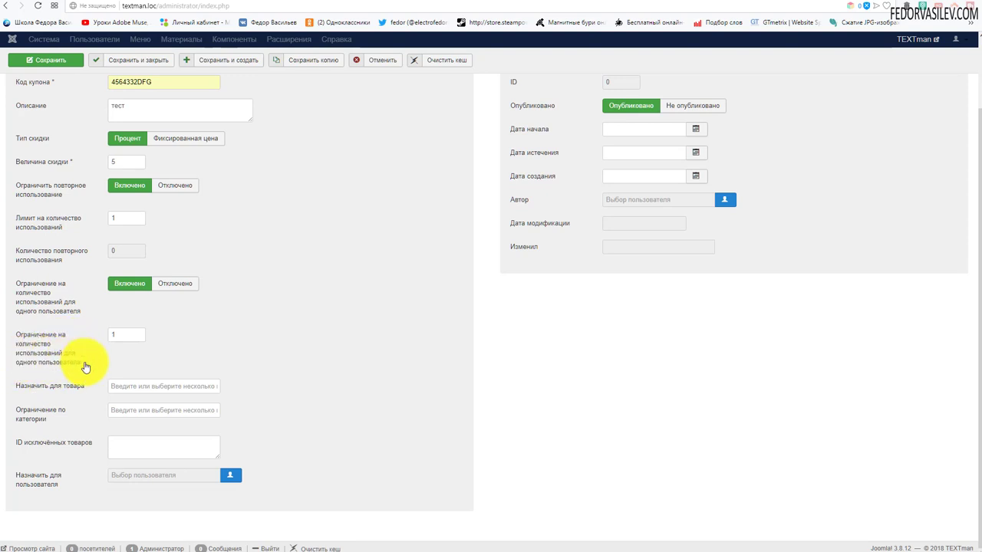
left_click(163, 288)
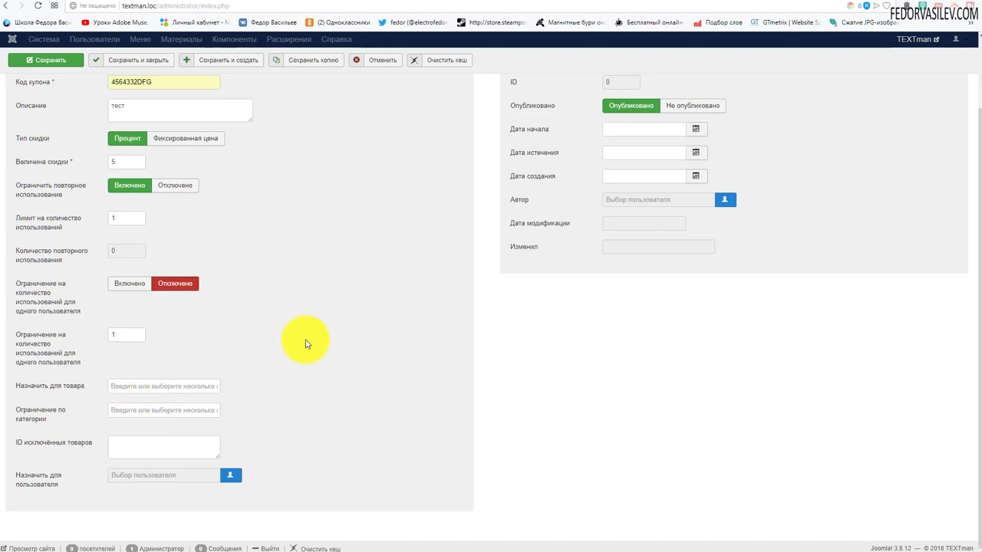
scroll(304, 343, "up", 1)
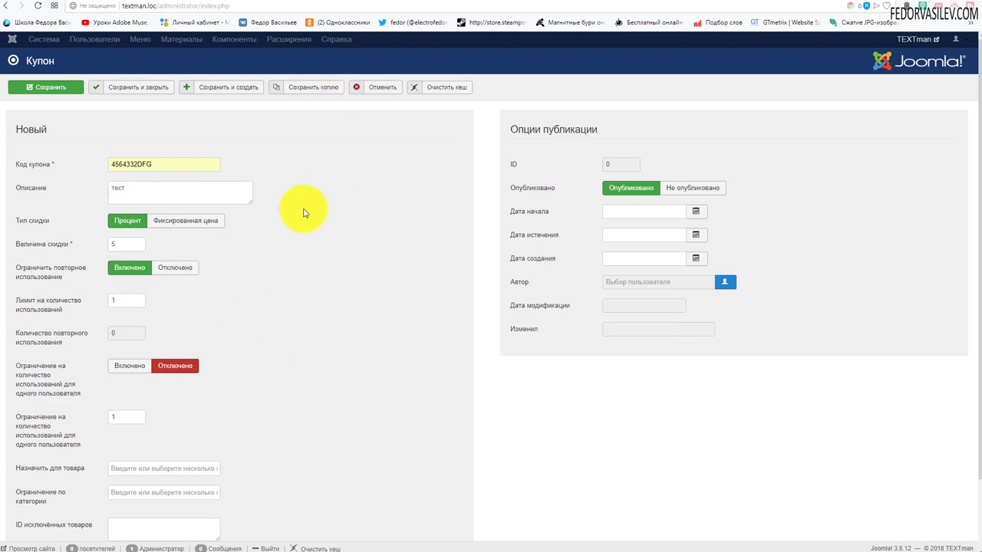
- Search for 200 and assign the coupon to the white CANON EOS 200D kit camera
scroll(284, 216, "down", 1)
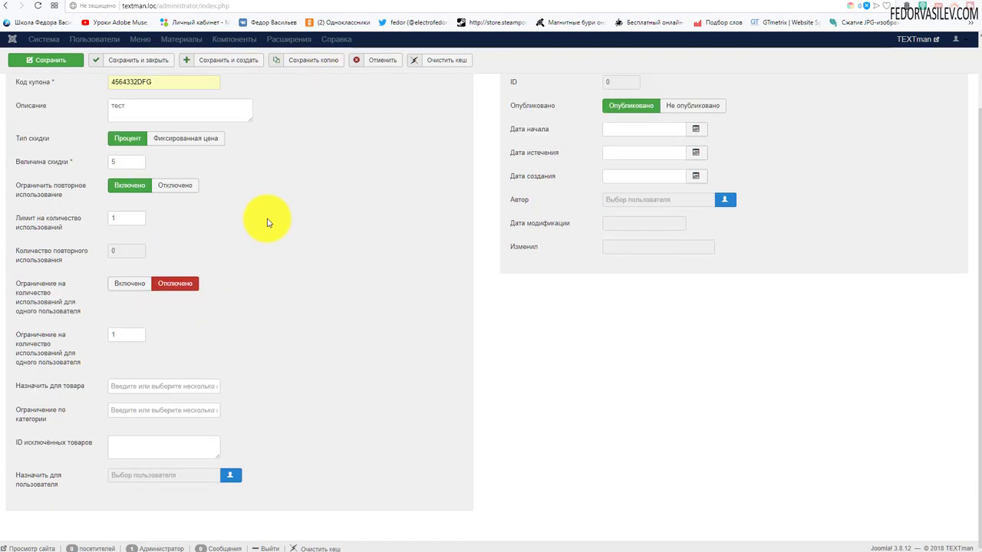
left_click(117, 388)
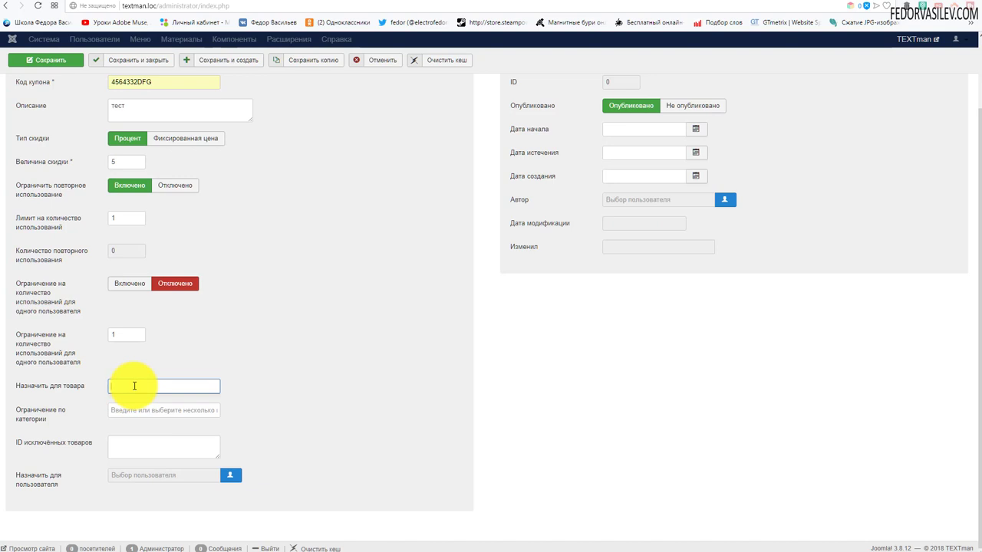
type("200")
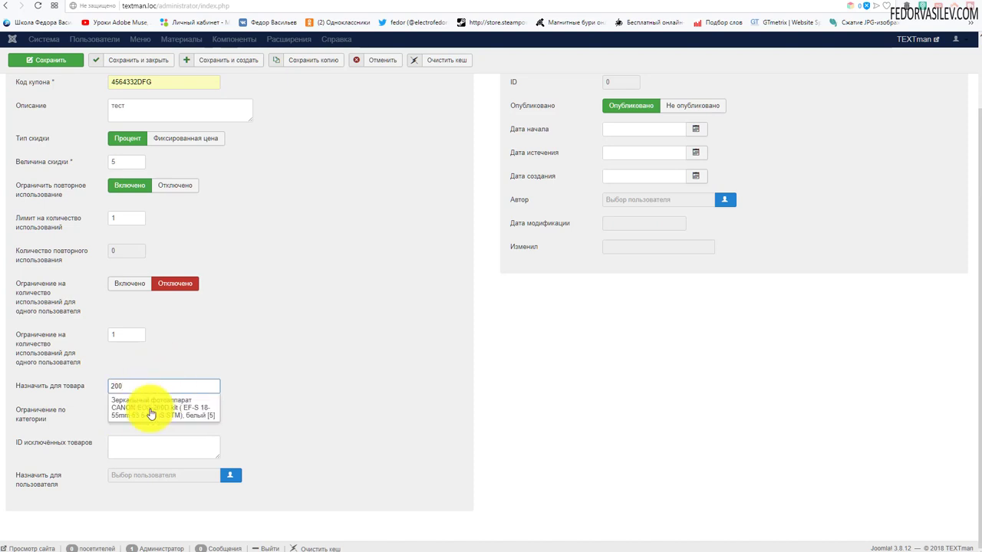
left_click(144, 415)
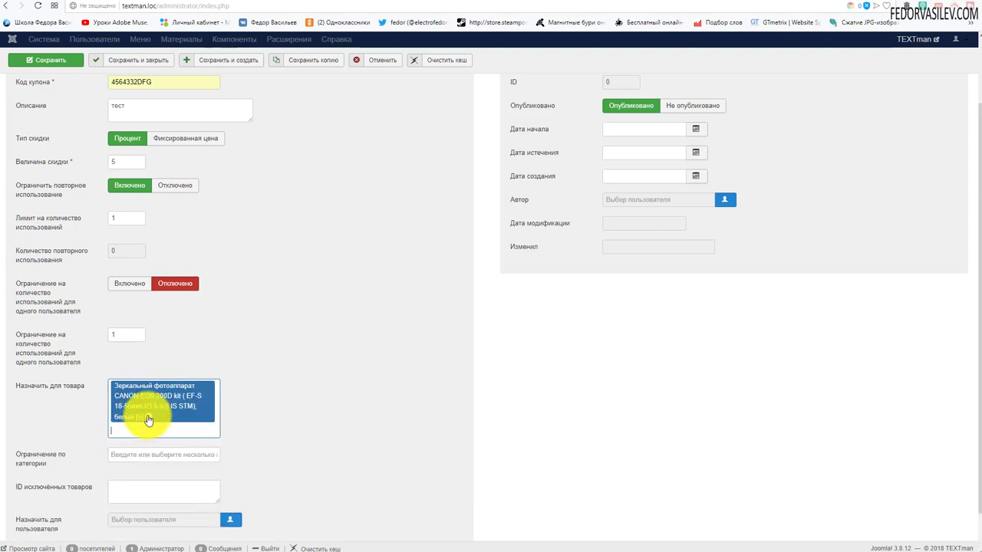
left_click(148, 422)
left_click(147, 417)
left_click(144, 414)
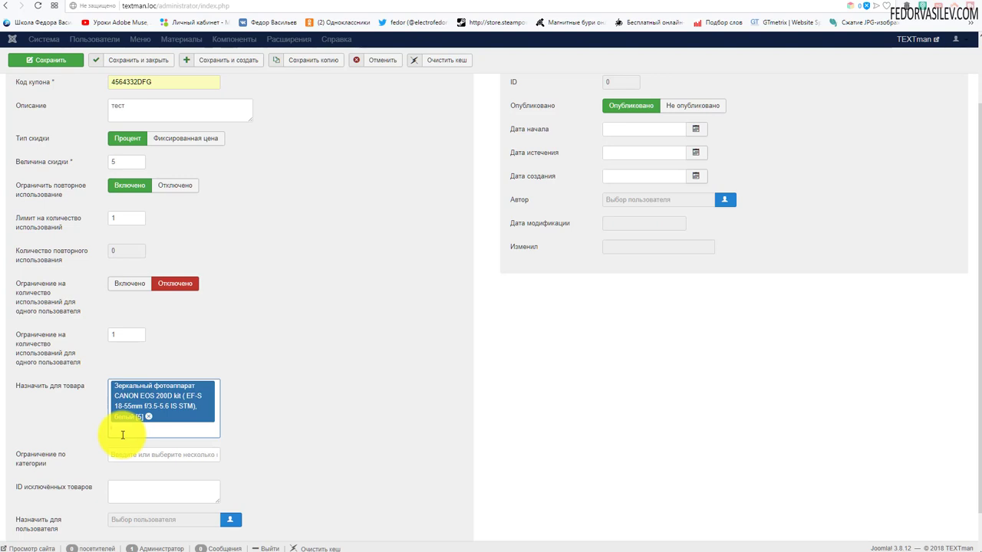
scroll(115, 215, "up", 2)
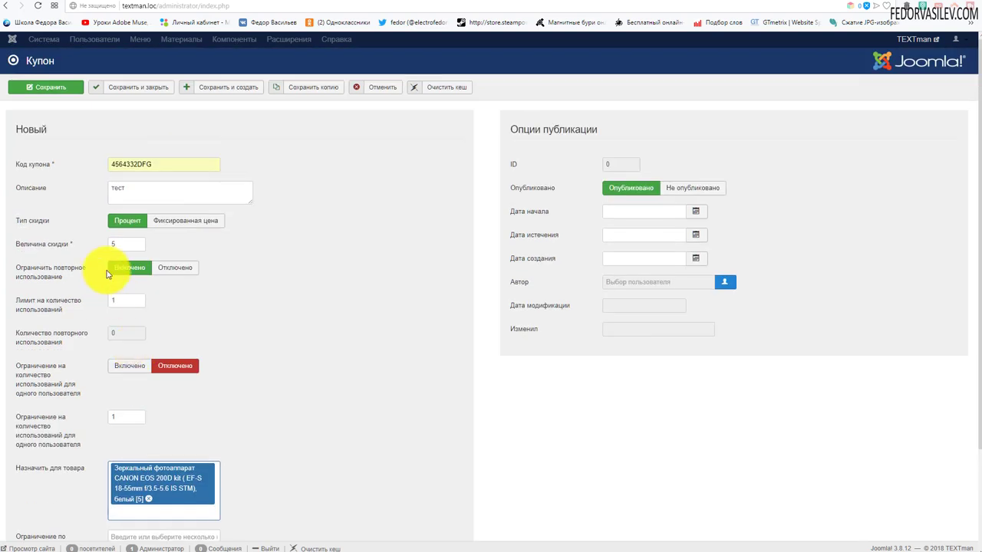
scroll(276, 214, "down", 3)
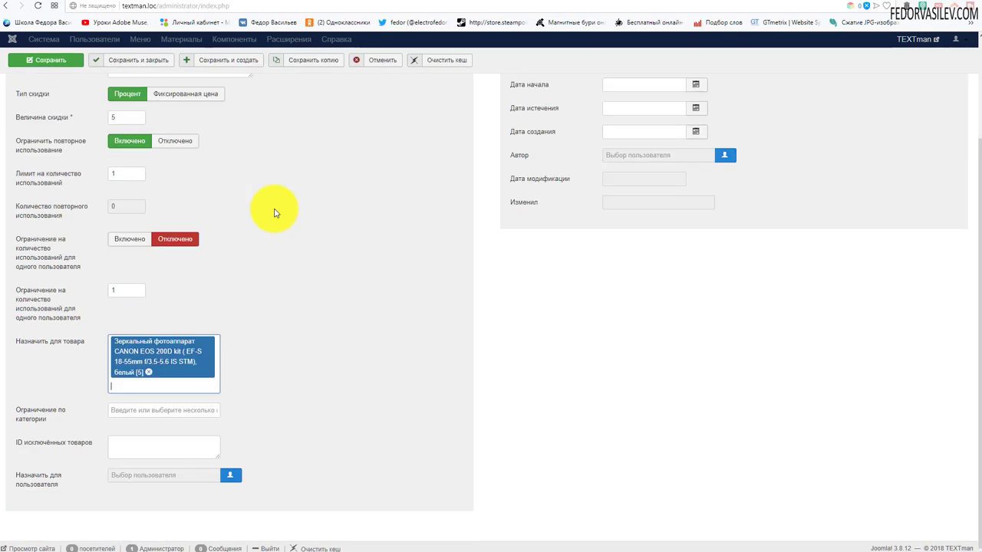
left_click(144, 363)
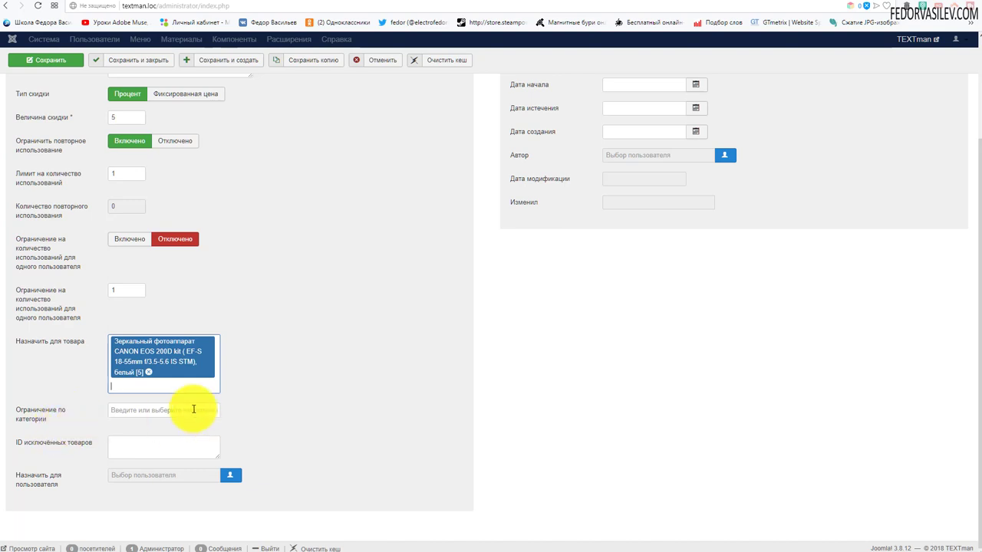
- Try restricting the coupon to the CANON category, and remove that restriction
left_click(193, 407)
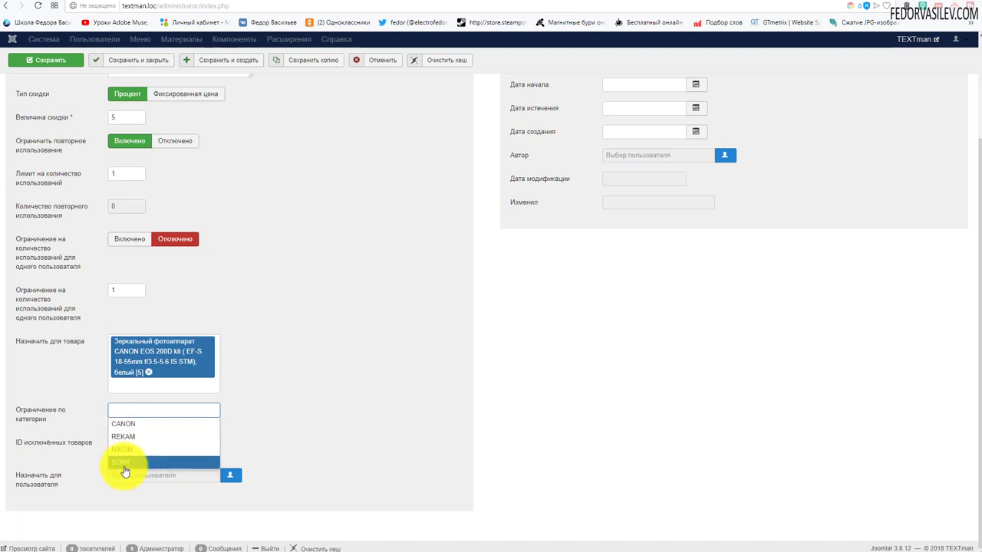
left_click(340, 332)
left_click(157, 411)
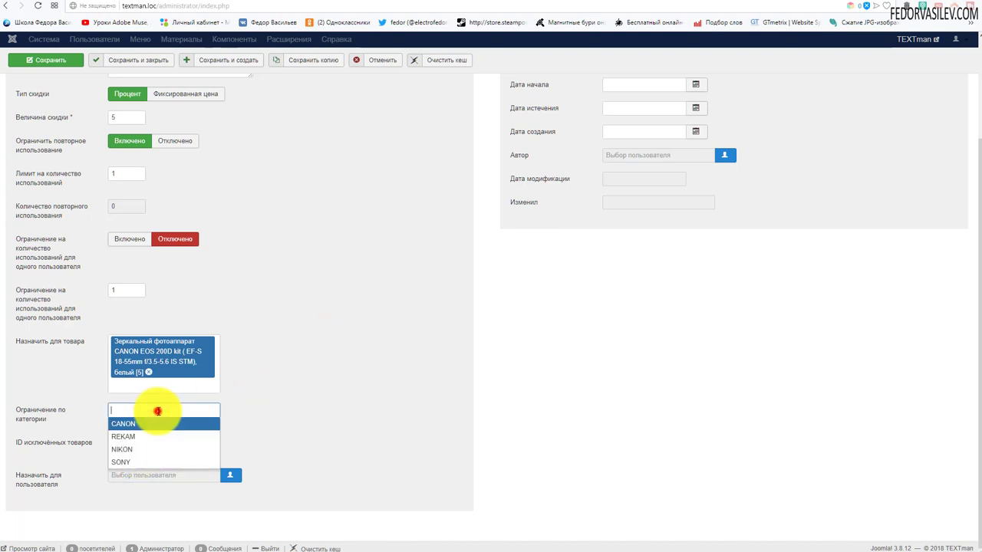
left_click(143, 423)
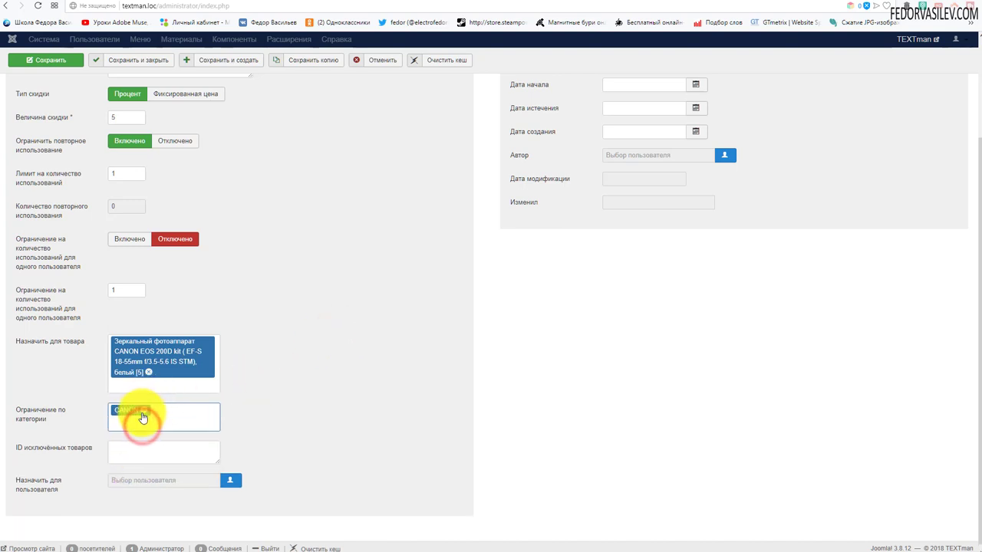
left_click(147, 411)
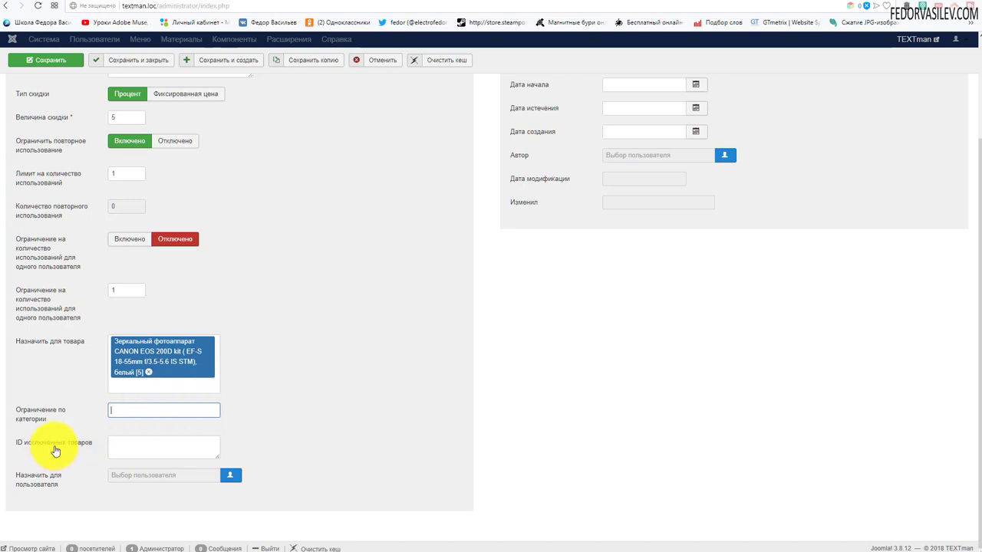
- View the excluded product IDs field and the user selection list, closing the list without choosing anyone
left_click(135, 453)
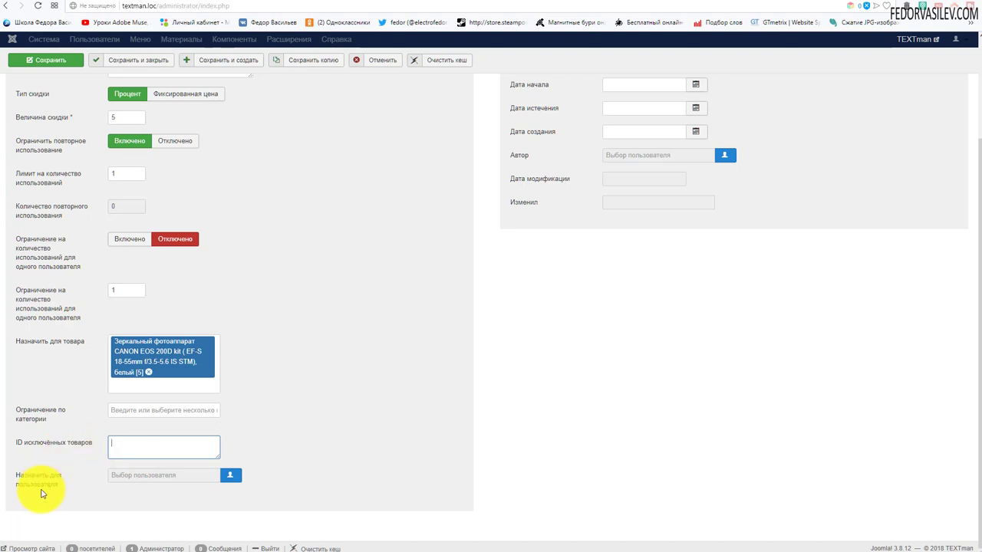
left_click(232, 477)
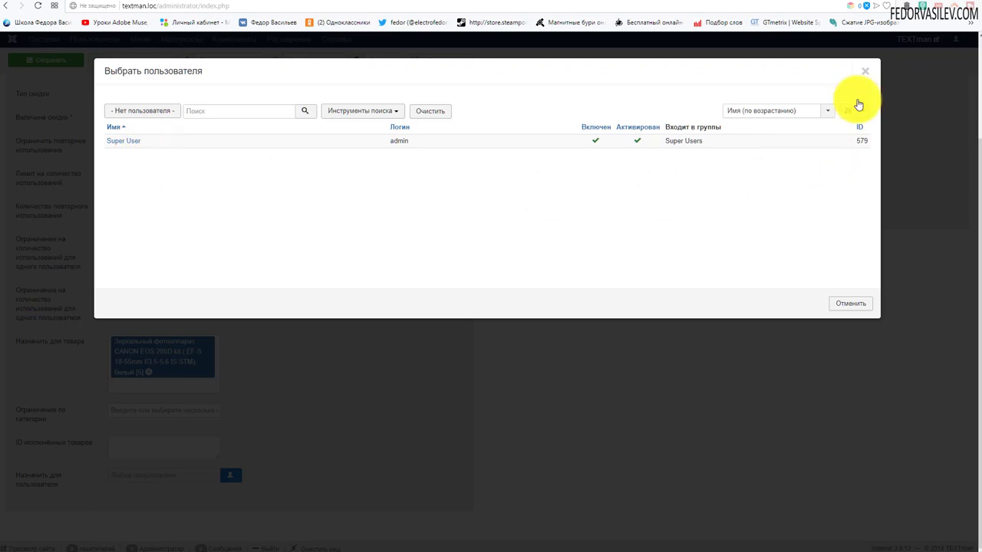
left_click(865, 71)
scroll(244, 491, "up", 2)
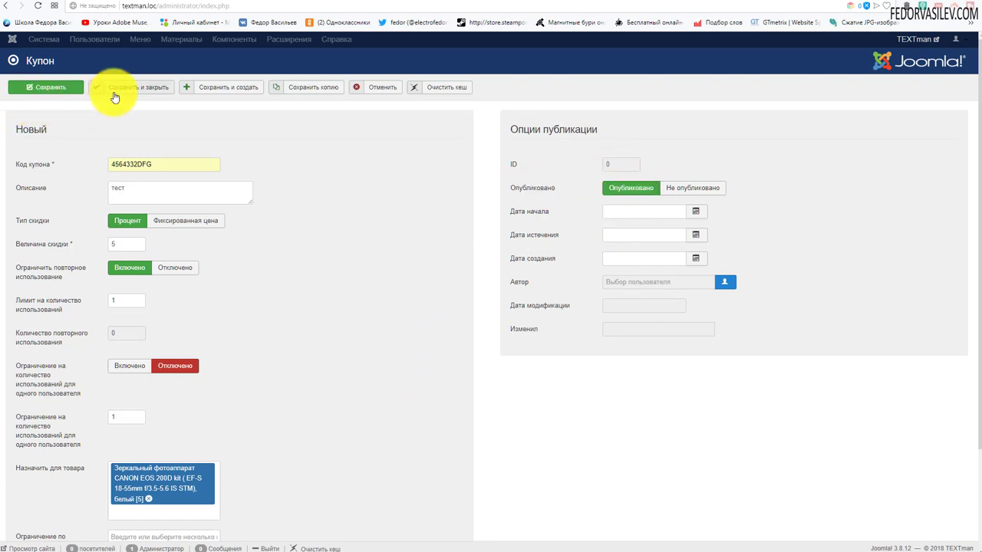
- Copy the coupon code, and save and close the coupon
left_click_drag(158, 164, 113, 165)
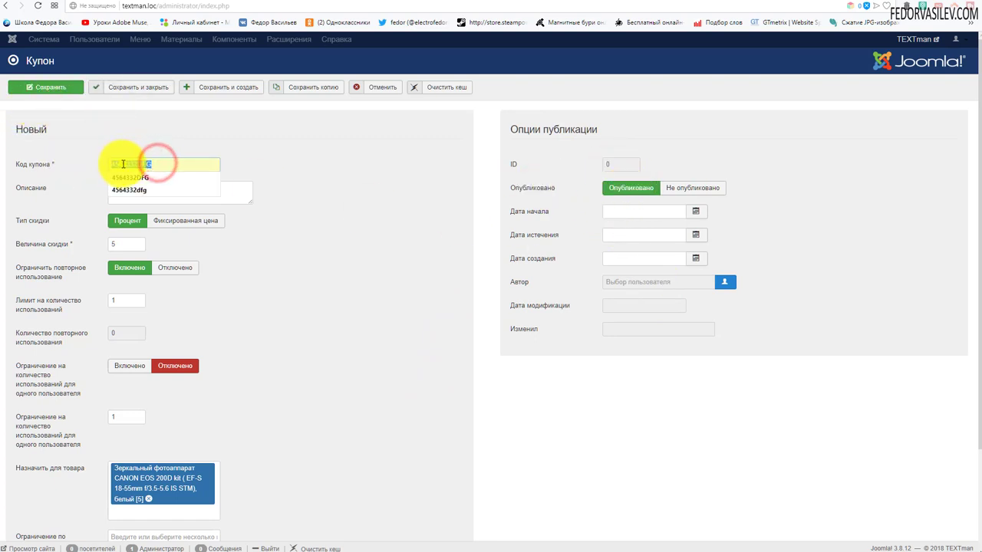
right_click(122, 165)
left_click(149, 187)
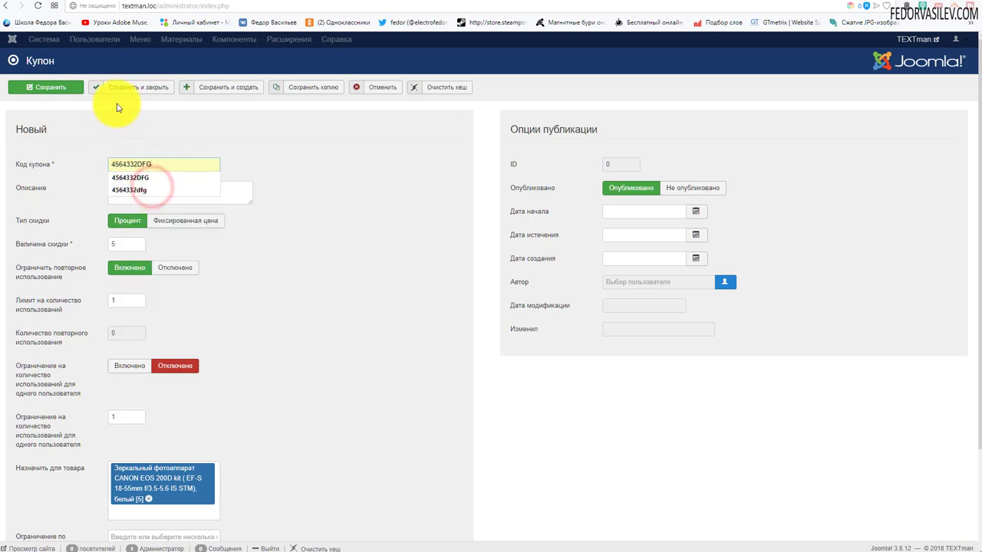
left_click(127, 84)
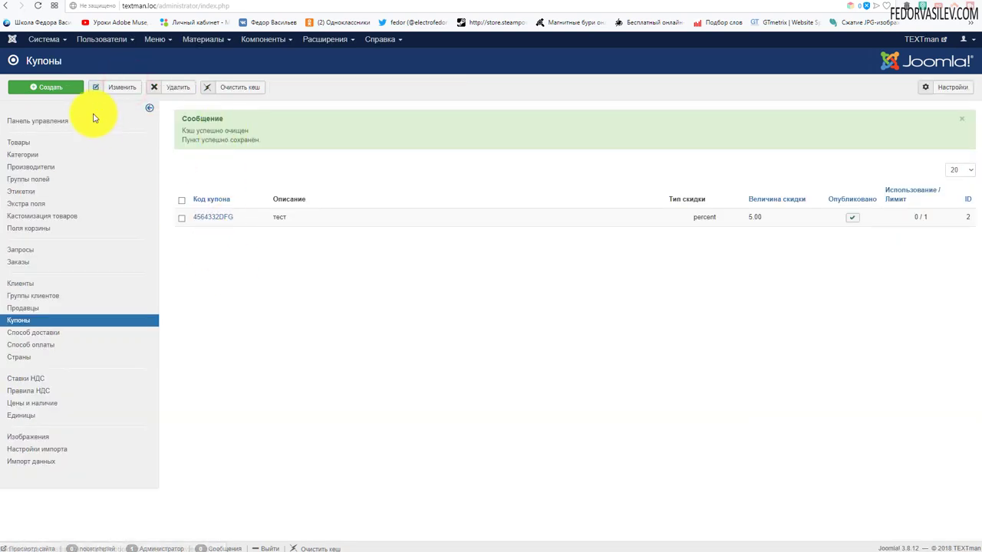
- Open a blank new coupon form and cancel it
left_click(63, 89)
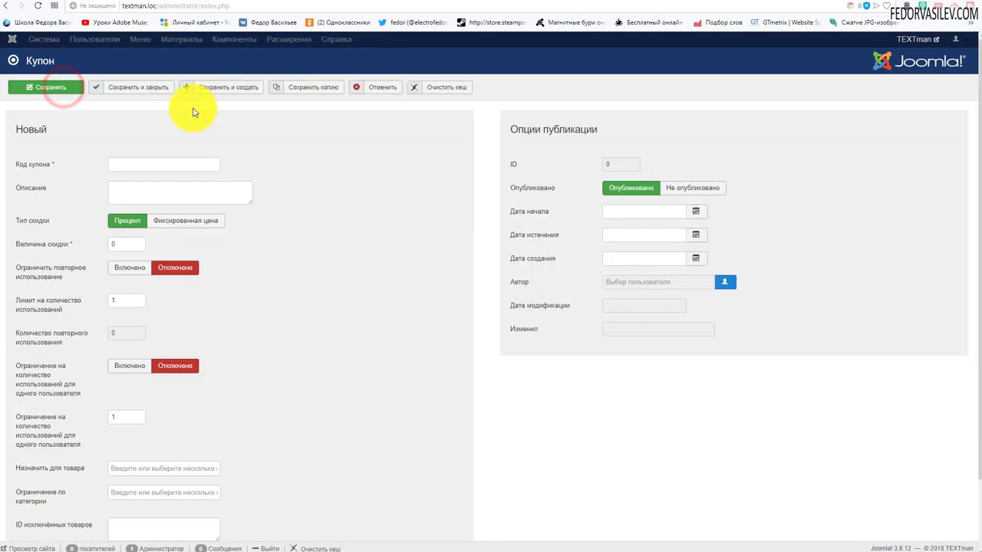
left_click(374, 87)
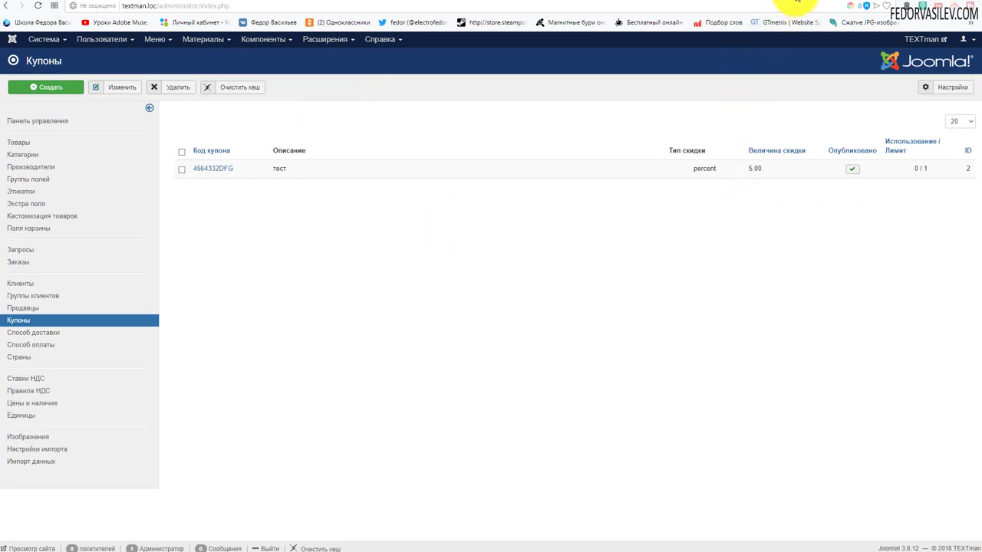
- Switch to the storefront page of the white CANON EOS 200D camera and reload it
left_click(796, 1)
left_click(33, 10)
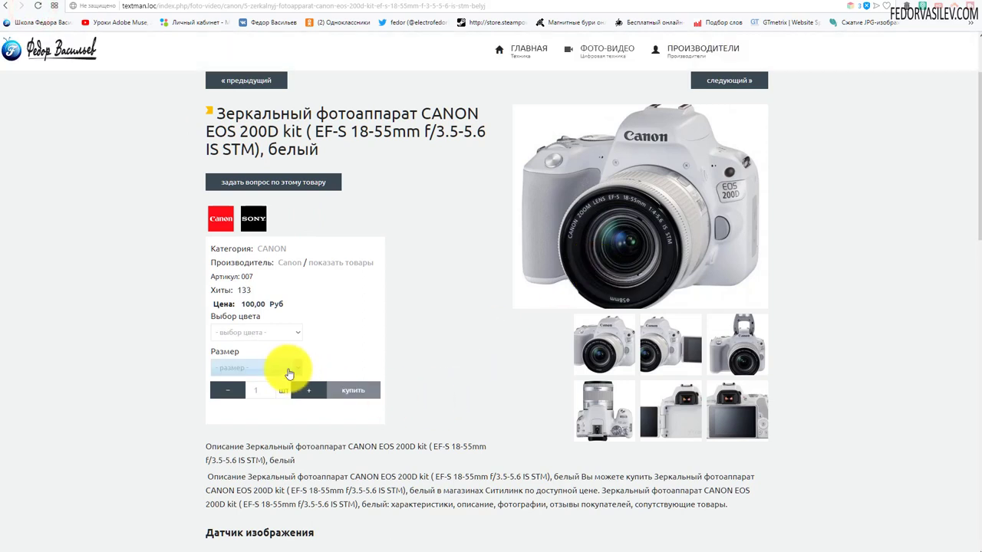
- Choose the colour красный and size xxl for the camera, add one piece to the cart and open the cart
left_click(278, 332)
left_click(255, 355)
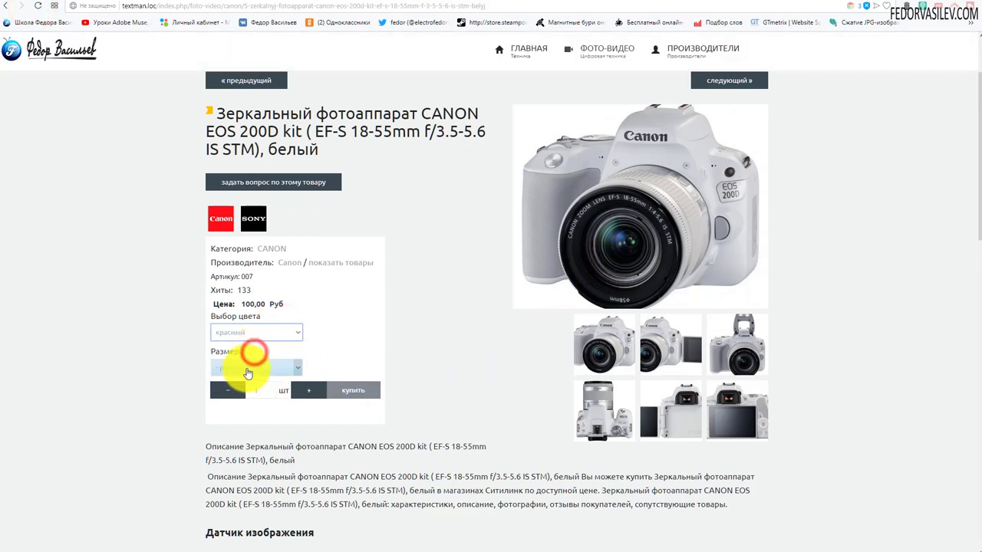
left_click(242, 368)
left_click(234, 391)
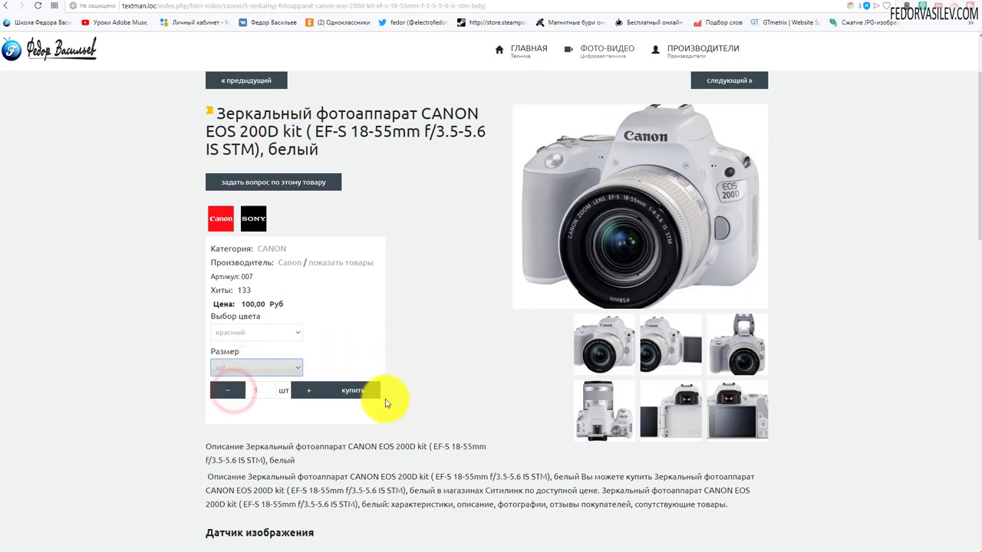
left_click(359, 396)
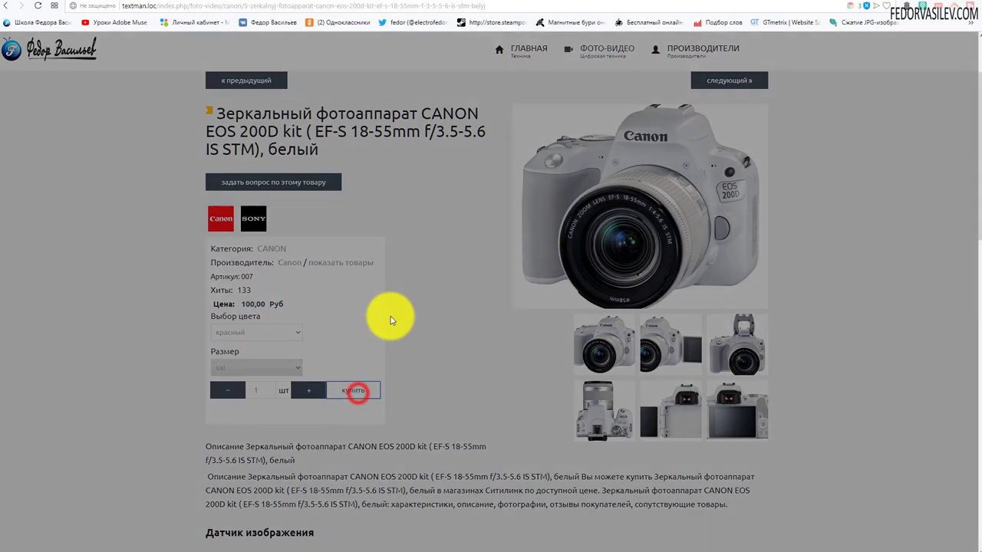
left_click(393, 309)
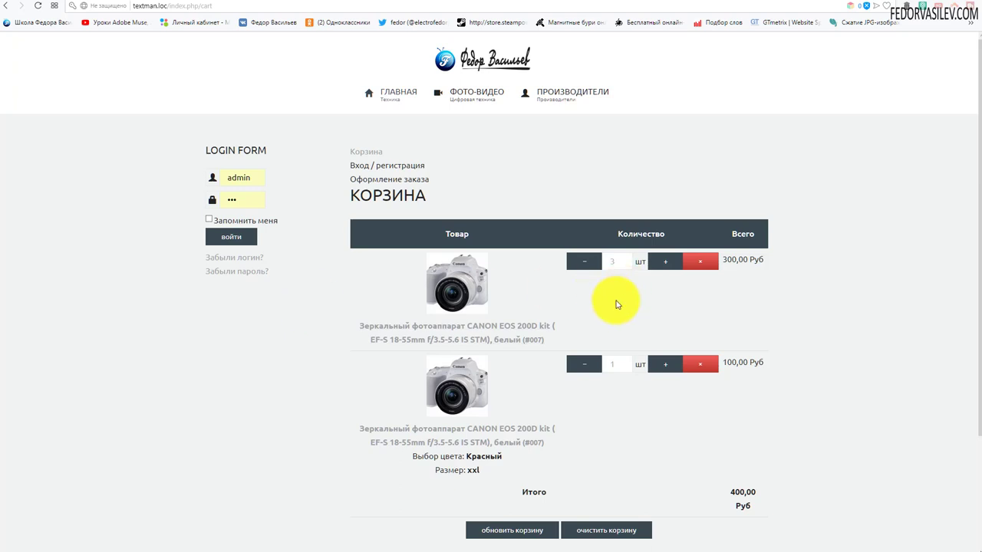
- Remove the three-piece camera line without colour and size from the cart, and check the Итого row
left_click(691, 261)
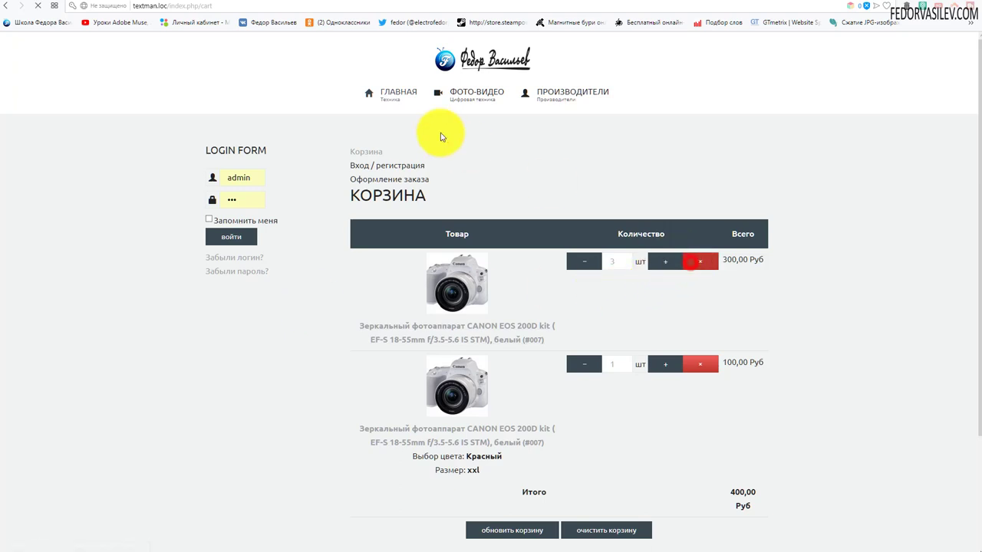
scroll(359, 236, "down", 3)
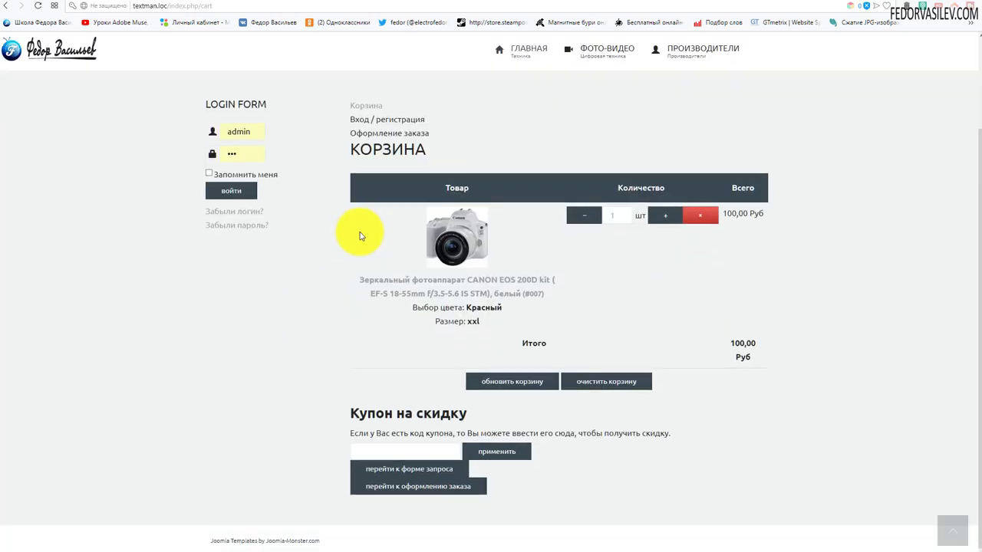
left_click_drag(514, 344, 552, 344)
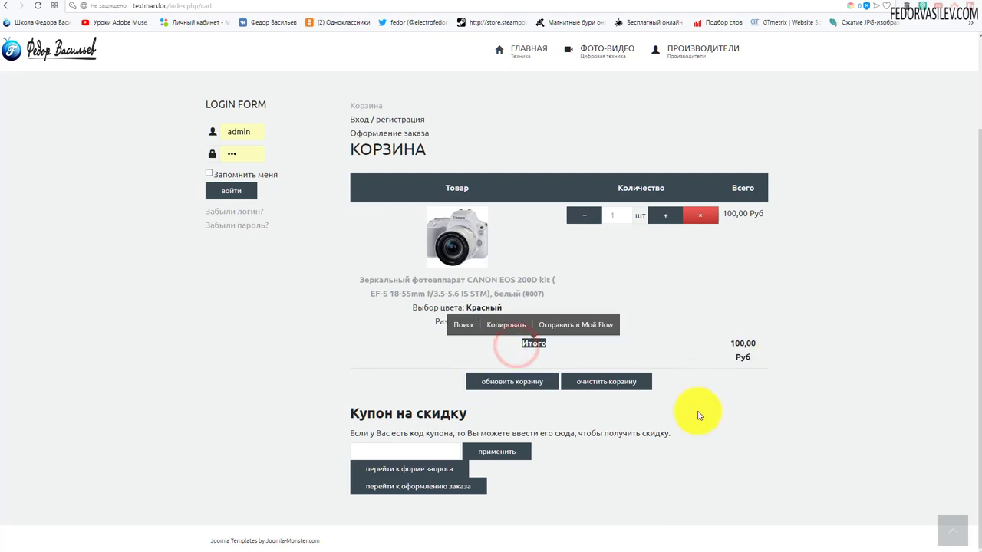
left_click(312, 372)
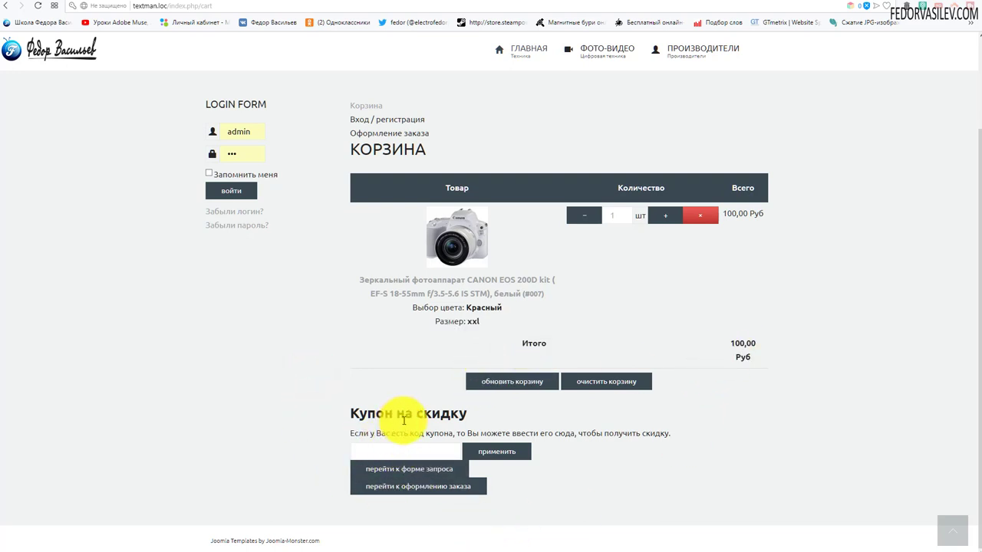
- Paste the copied coupon code into the cart's discount coupon field and apply it
right_click(386, 452)
left_click(398, 517)
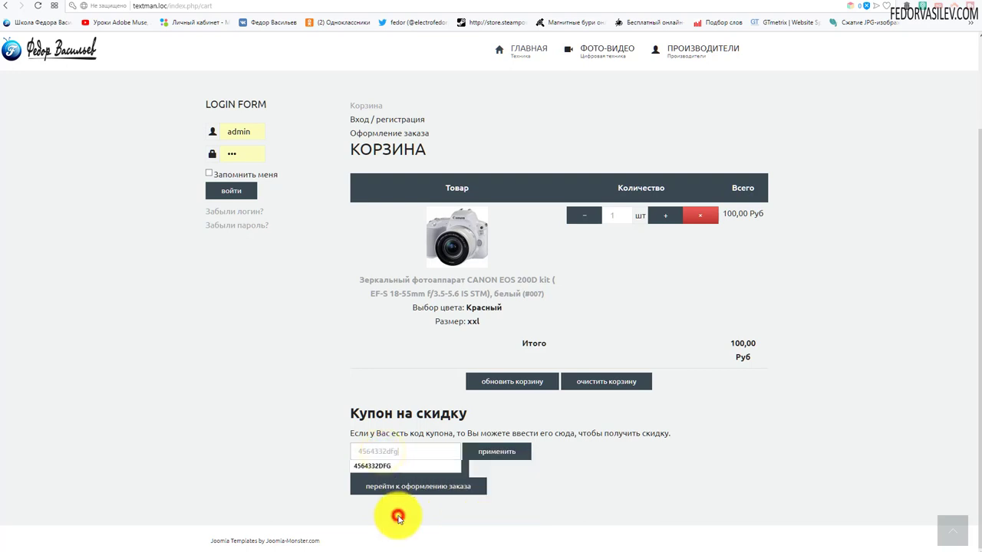
left_click(497, 451)
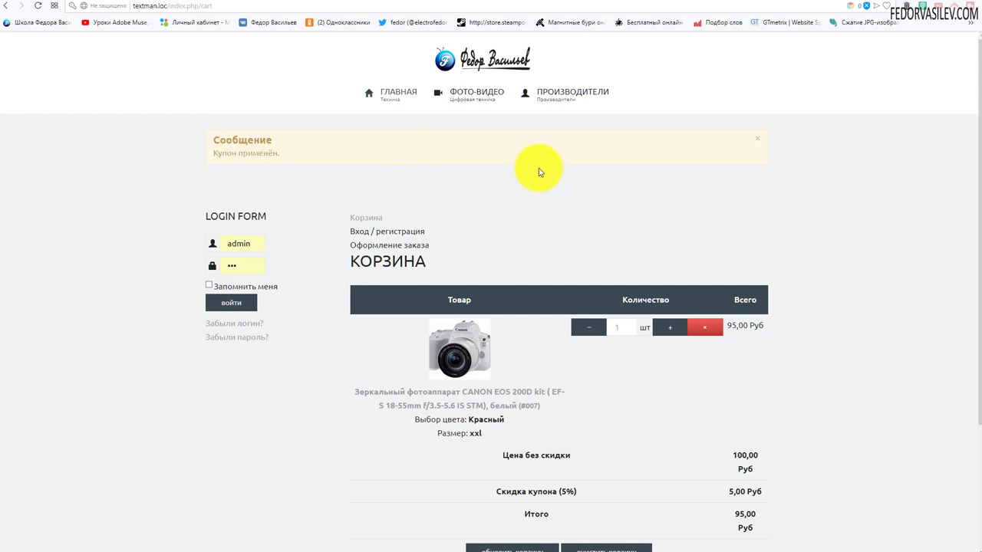
- Examine the camera's colour and size in the cart, along with the price before discount, coupon discount and total
scroll(539, 172, "down", 3)
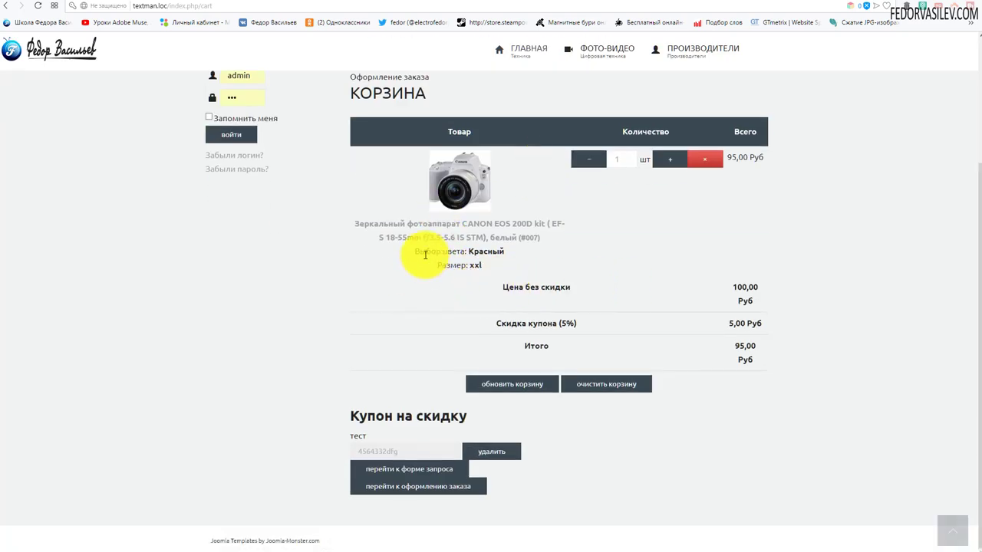
left_click_drag(434, 248, 502, 247)
left_click(599, 249)
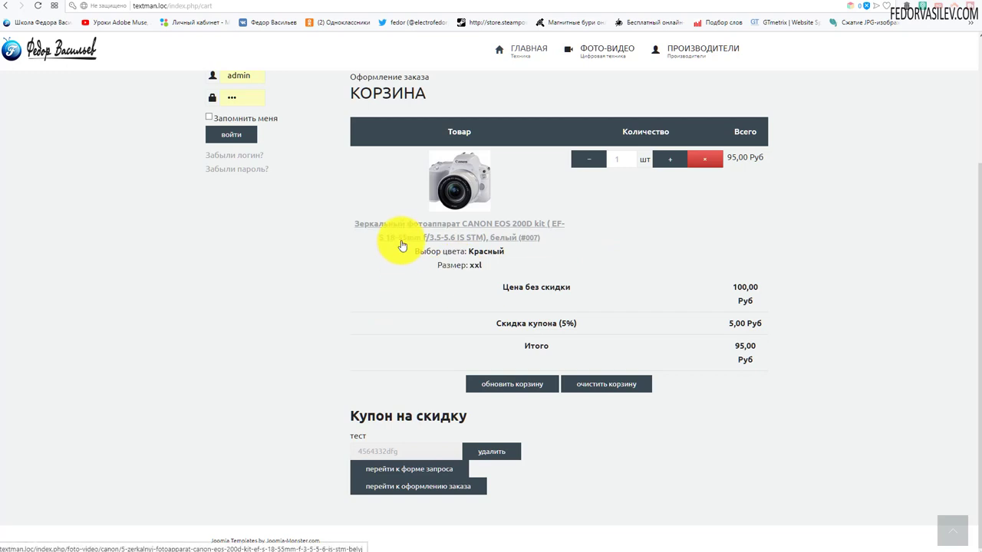
left_click_drag(421, 251, 456, 270)
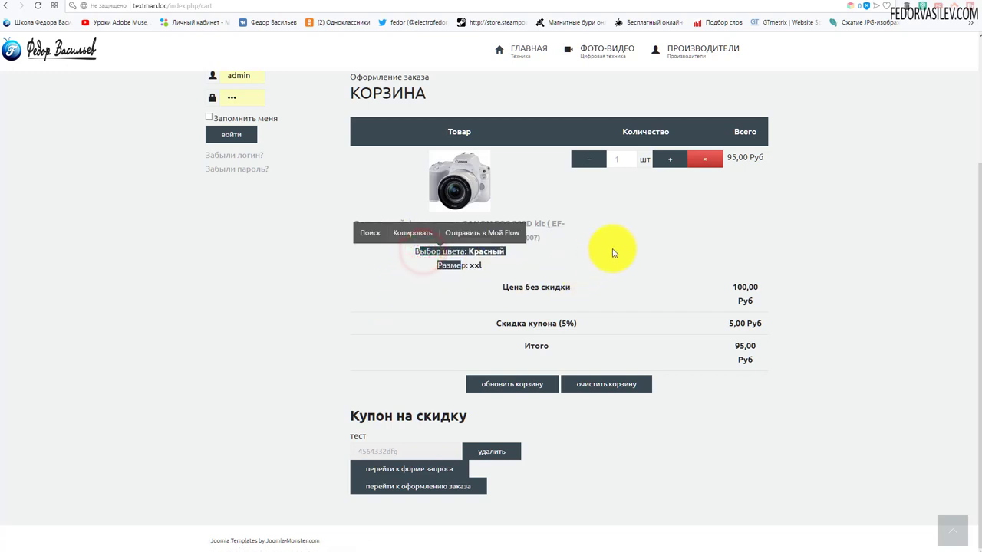
left_click(613, 248)
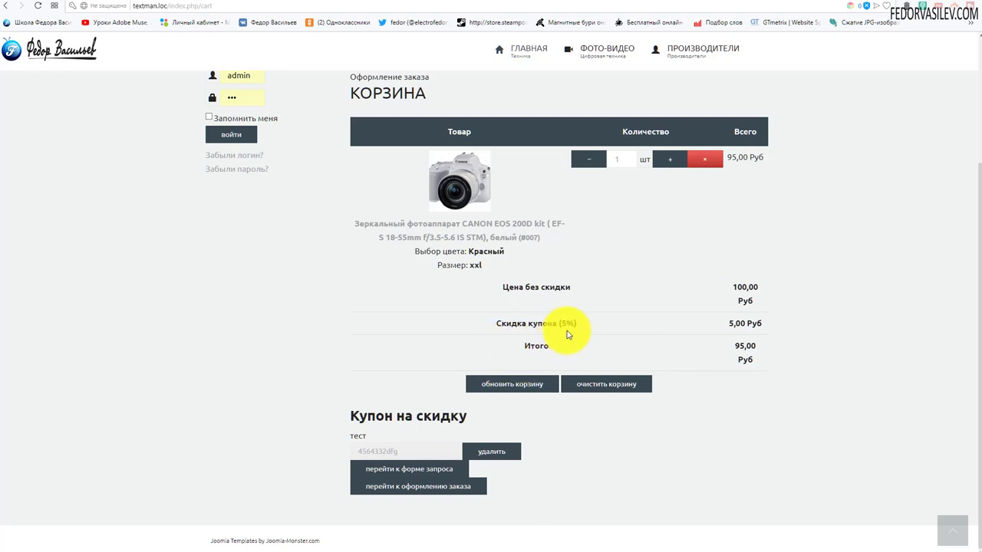
left_click(742, 353)
left_click(733, 418)
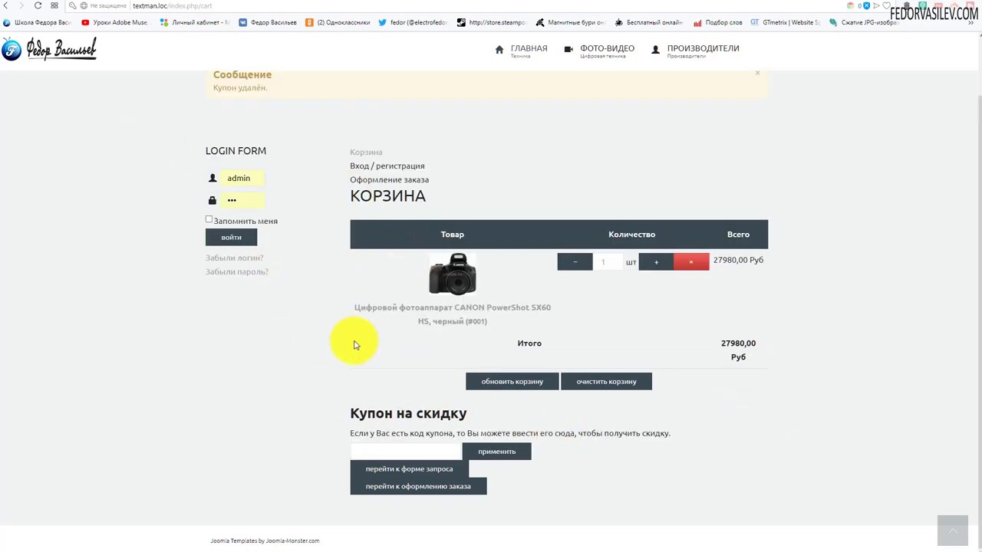
- Try to apply the copied coupon code to the cart holding the black CANON PowerShot SX60 HS, and read the response
right_click(382, 456)
left_click(405, 519)
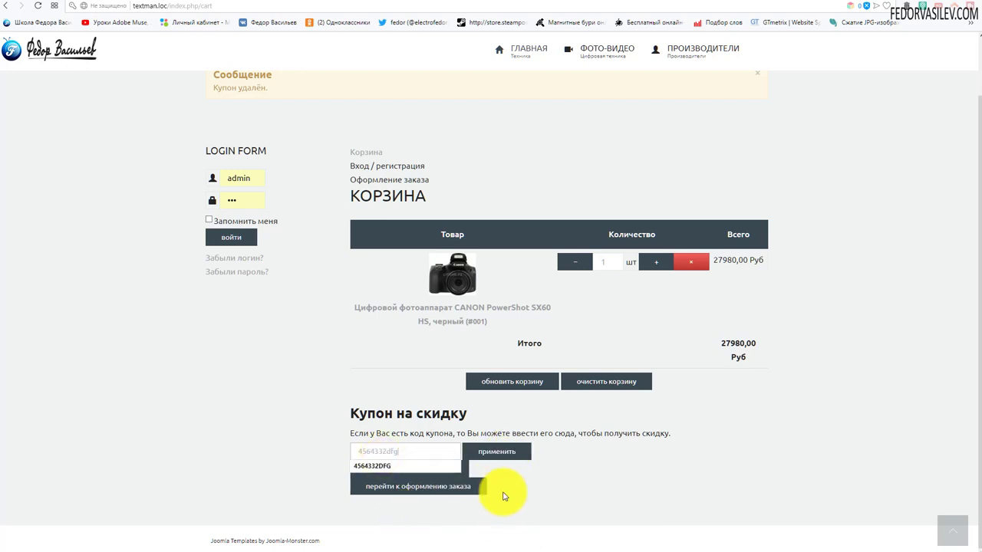
left_click(505, 456)
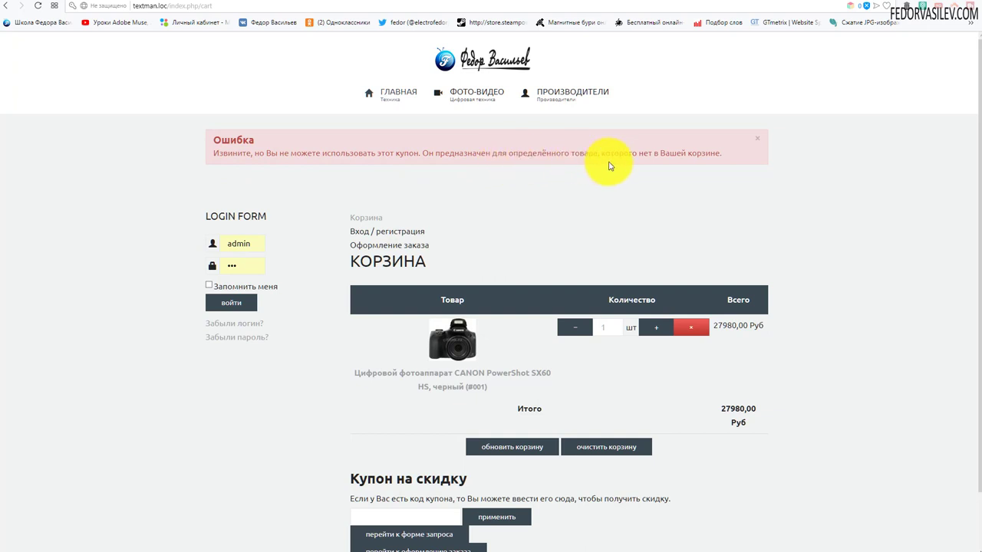
scroll(614, 184, "down", 1)
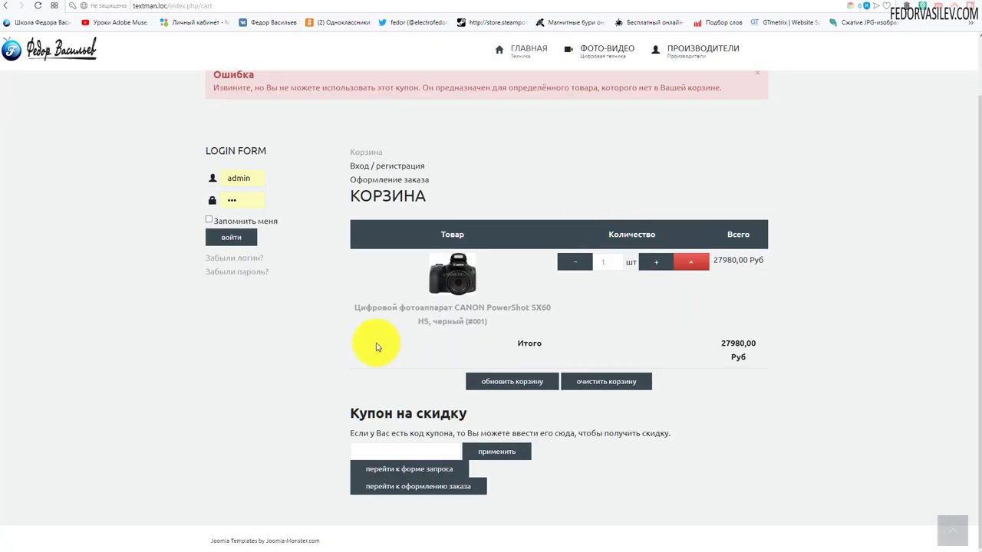
scroll(296, 235, "up", 1)
scroll(438, 149, "down", 1)
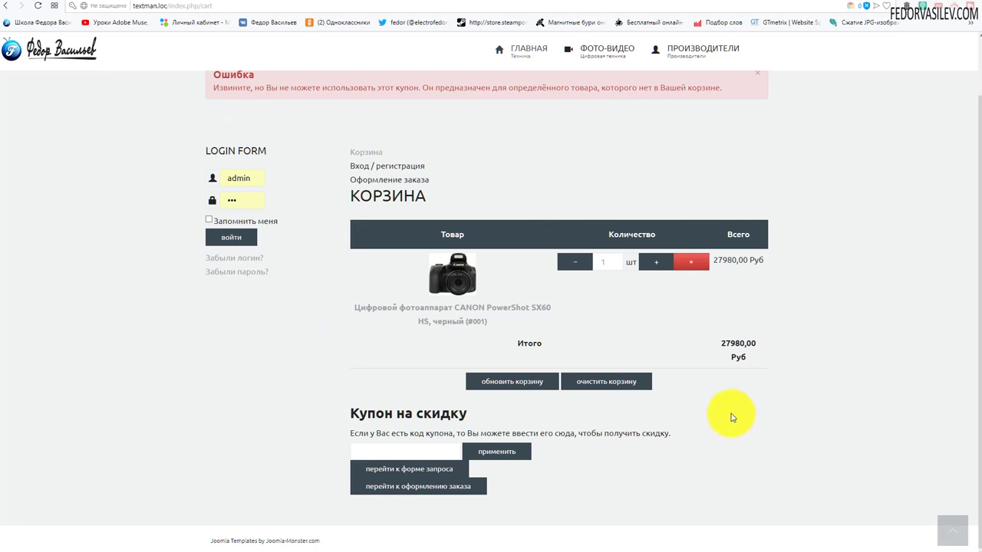
scroll(537, 345, "up", 1)
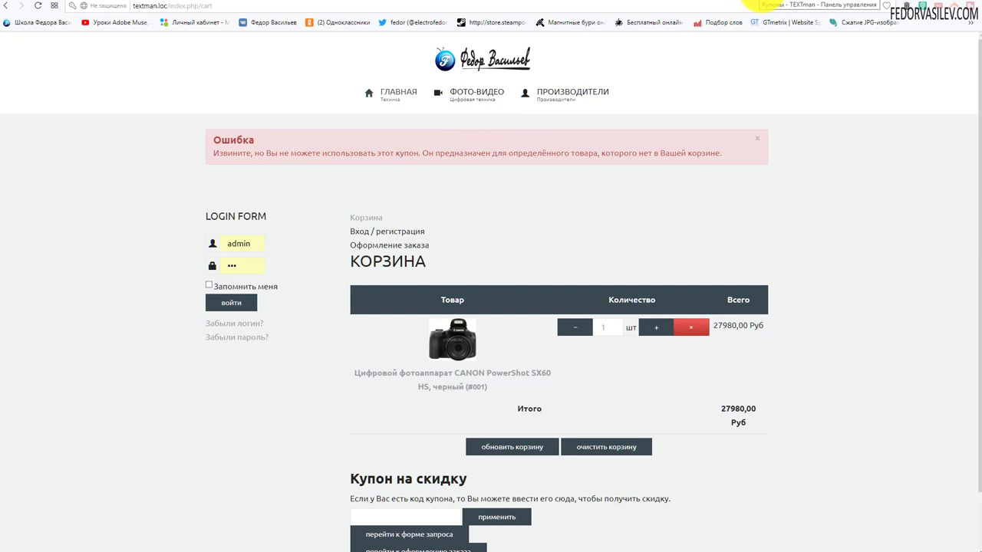
- Open the 5 percent coupon in the administration panel, review its restriction settings and close it without changes
left_click(759, 4)
left_click(218, 169)
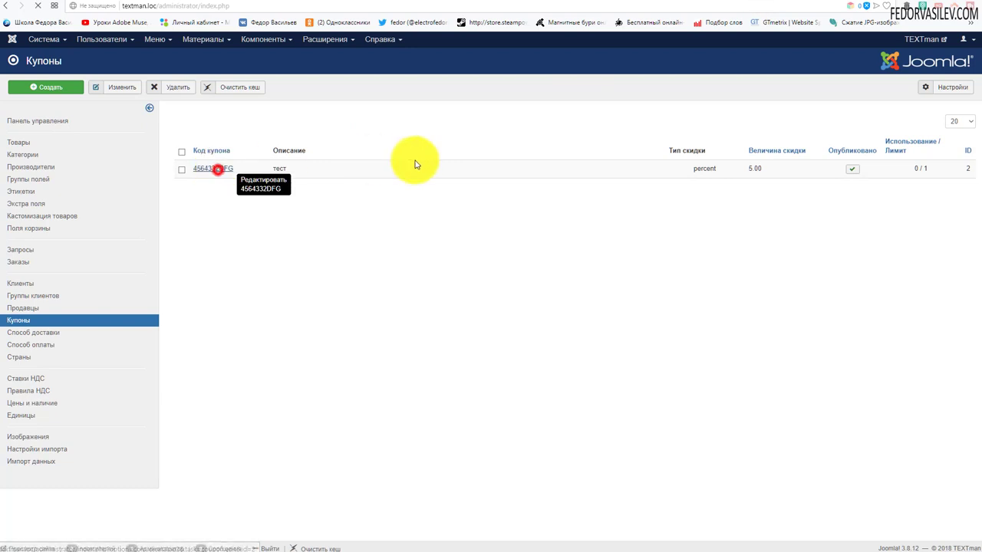
scroll(303, 269, "down", 3)
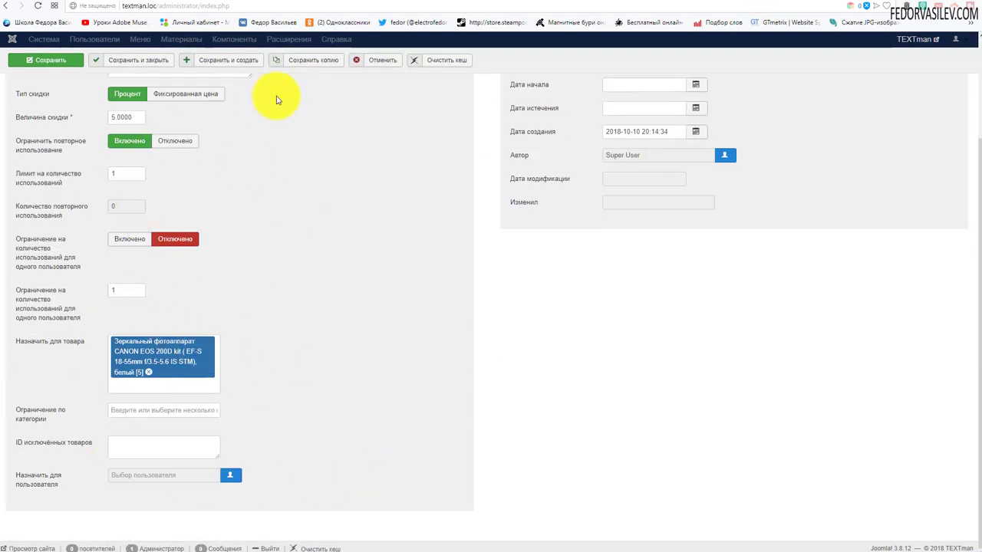
scroll(367, 296, "up", 3)
scroll(158, 219, "down", 3)
scroll(85, 356, "up", 3)
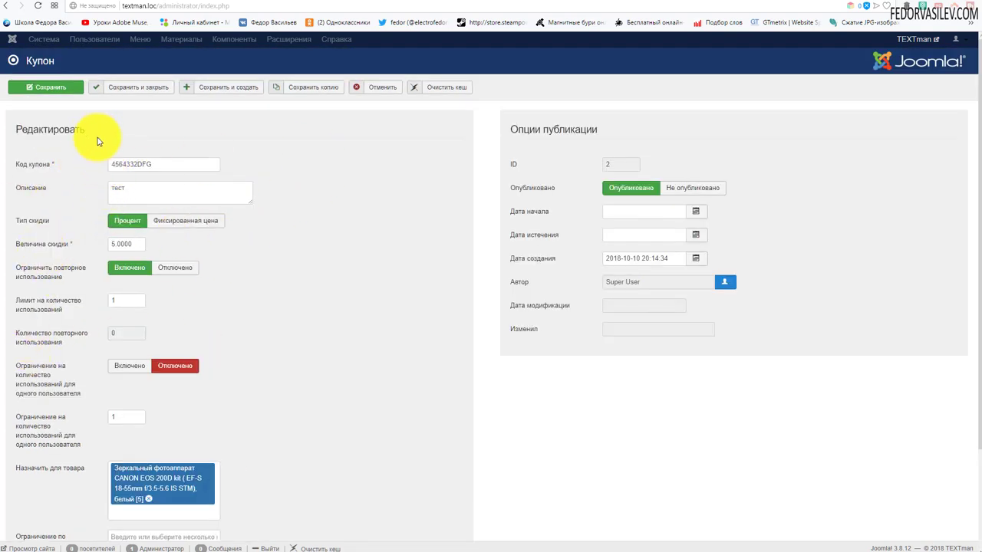
scroll(86, 143, "down", 3)
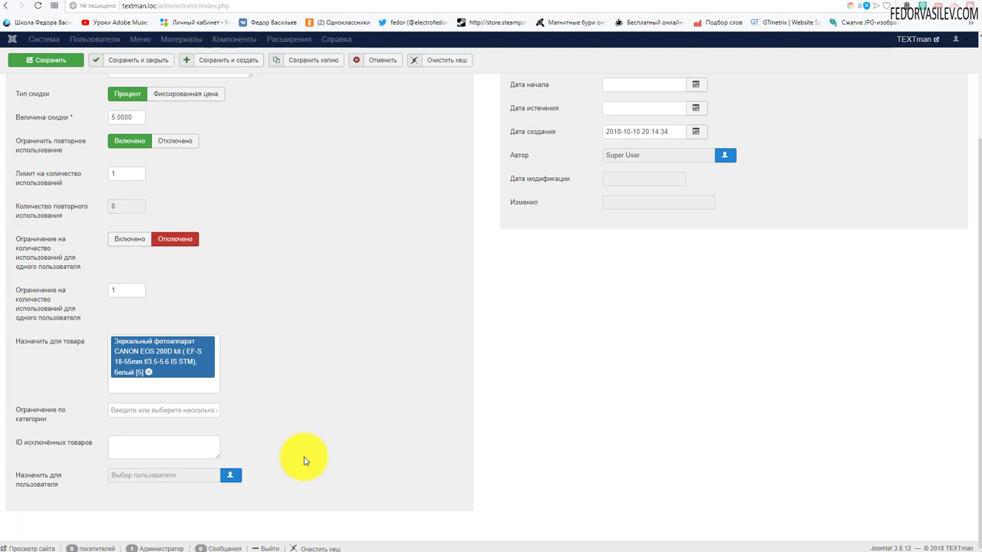
scroll(303, 460, "up", 5)
left_click(386, 87)
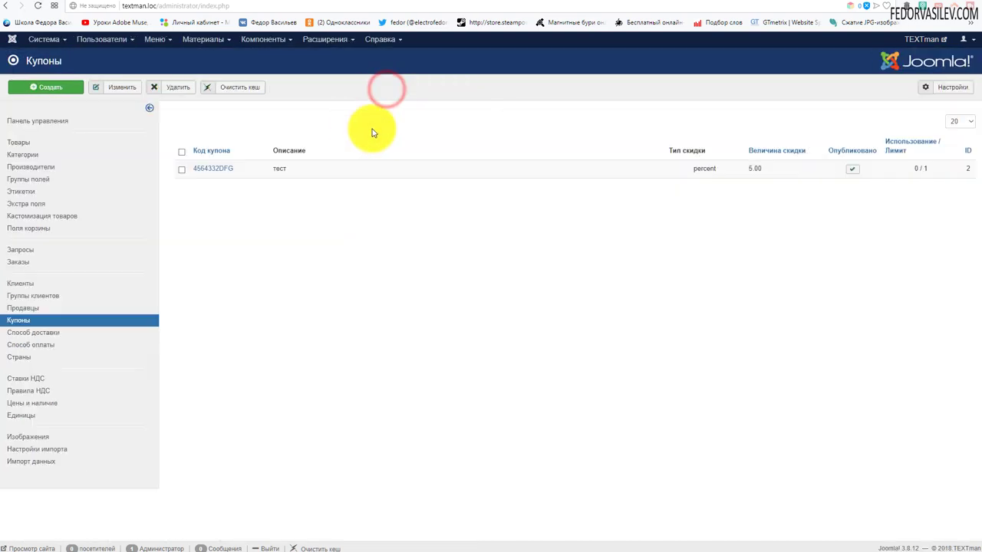
- Open the user manager, check the login form on the storefront cart page, and return to the user list
left_click(157, 39)
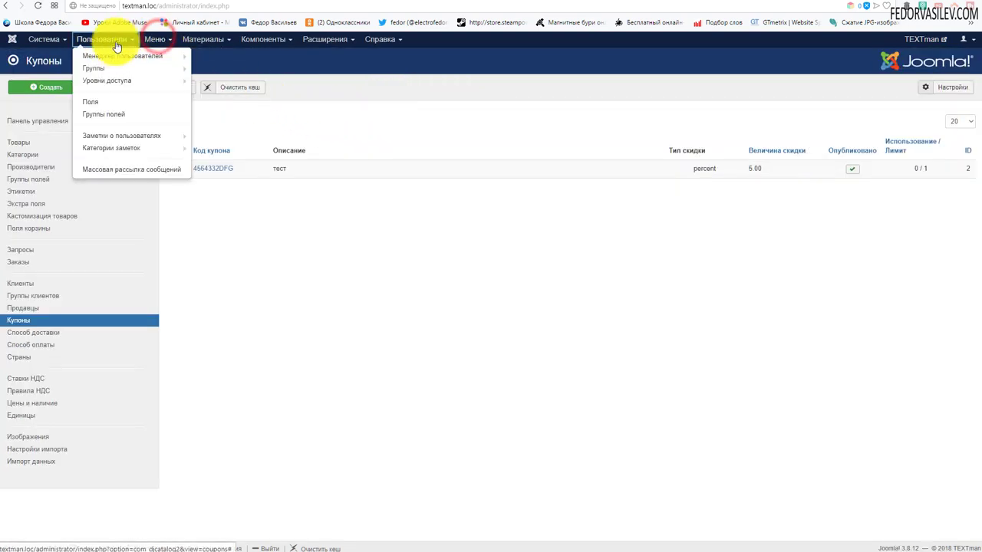
left_click(112, 56)
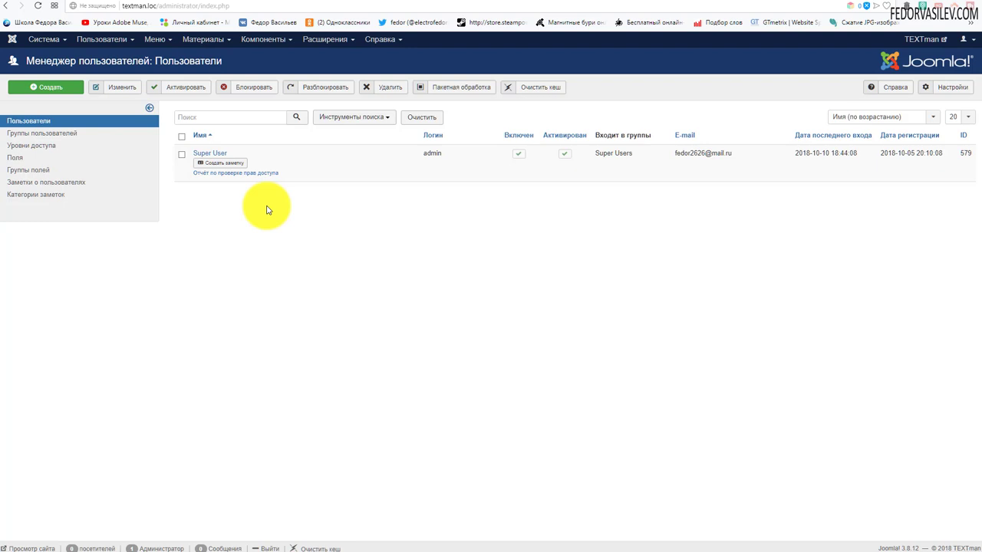
left_click(797, 3)
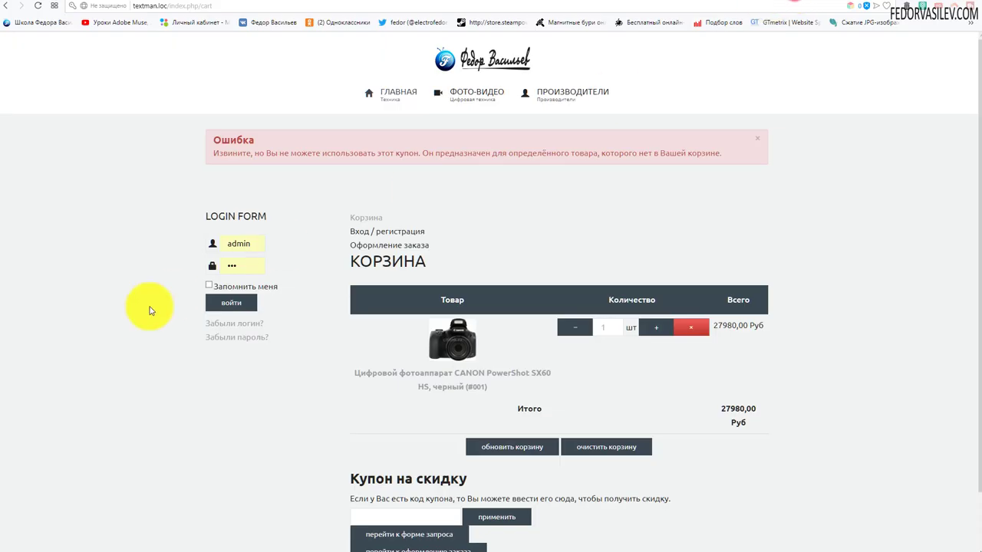
triple_click(230, 217)
left_click_drag(263, 220, 213, 220)
left_click(445, 184)
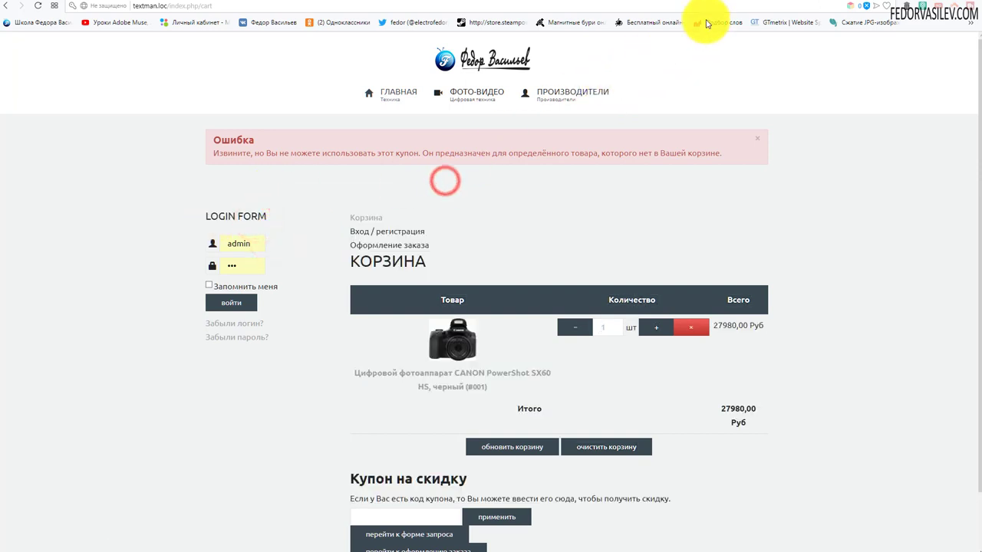
left_click(764, 3)
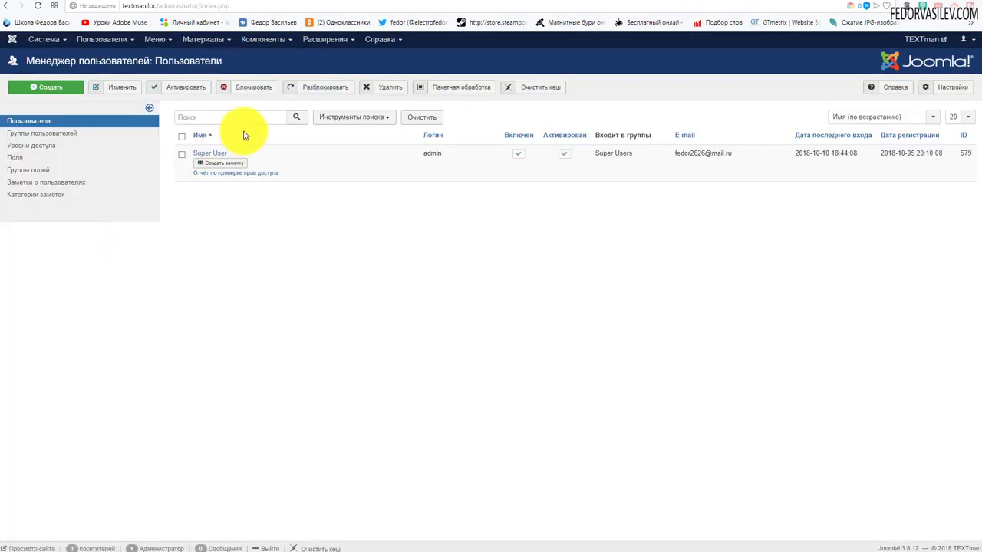
- Look through the storefront page of the white CANON EOS 200D camera and go to the DJ-Catalog2 settings
key("ctrl+Tab")
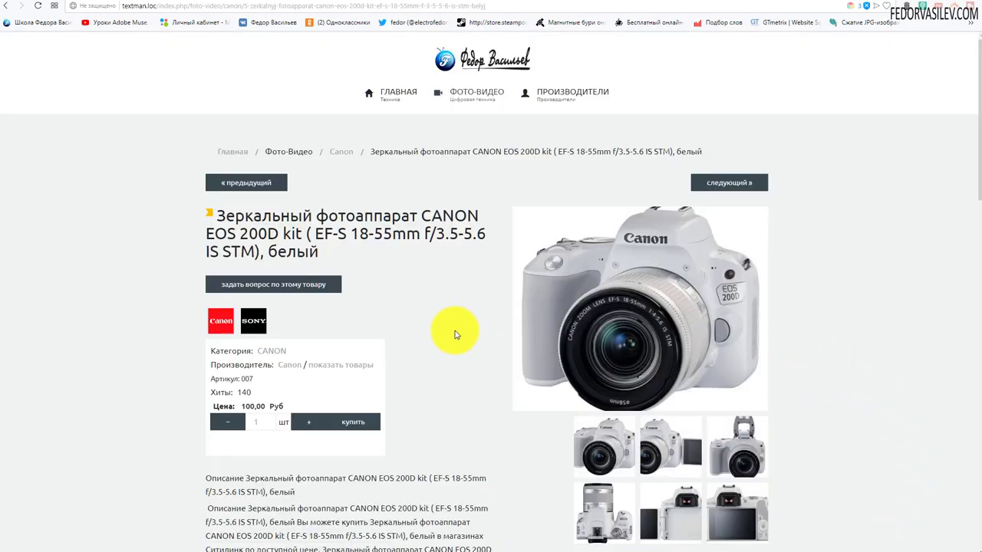
scroll(455, 335, "down", 15)
scroll(445, 333, "up", 3)
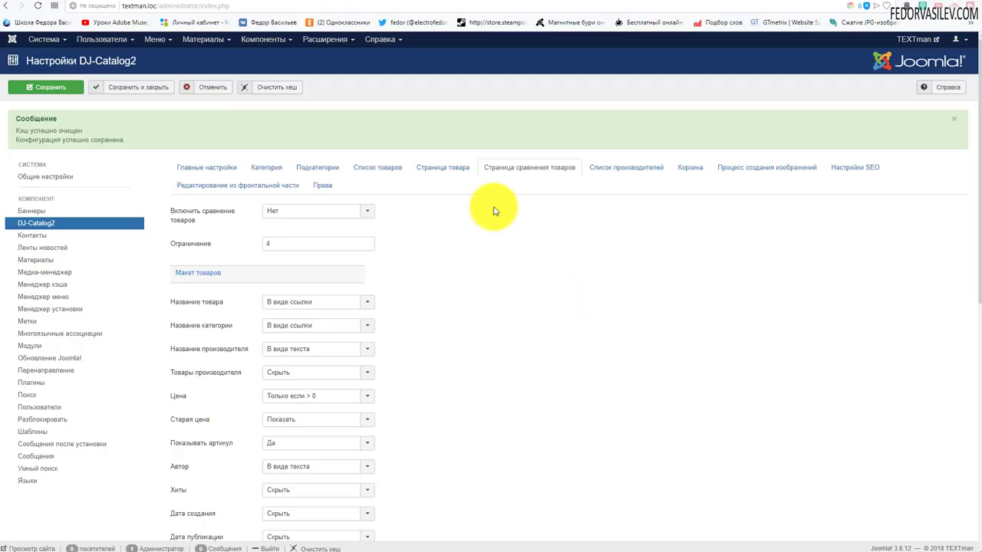
- Examine the product page settings of DJ-Catalog2, especially the location information option and its show or hide choices
left_click(453, 178)
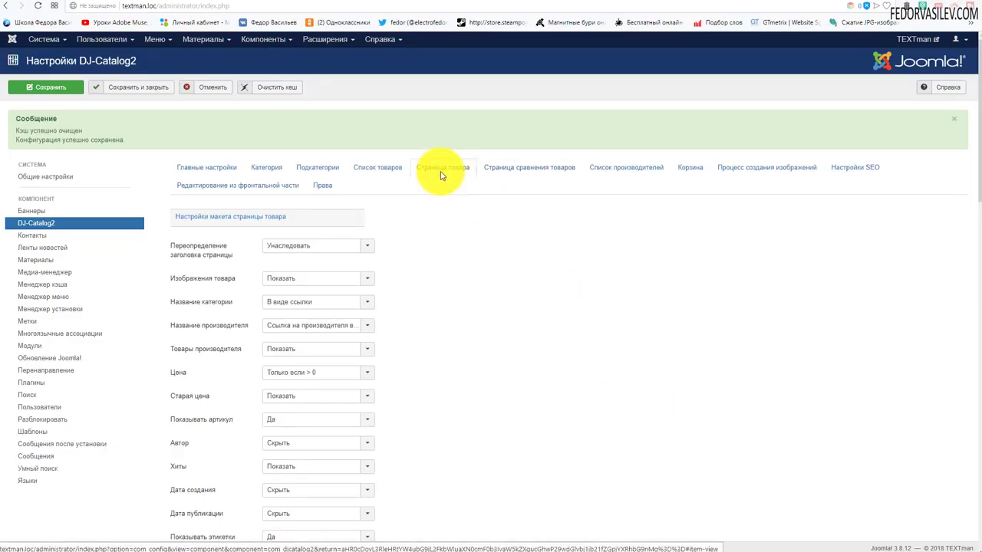
scroll(455, 170, "down", 15)
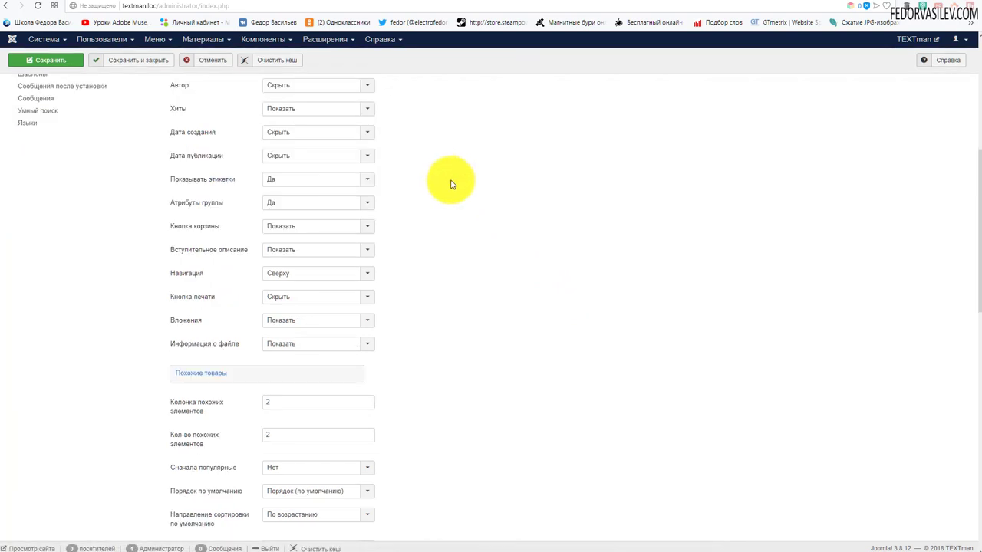
scroll(451, 186, "up", 2)
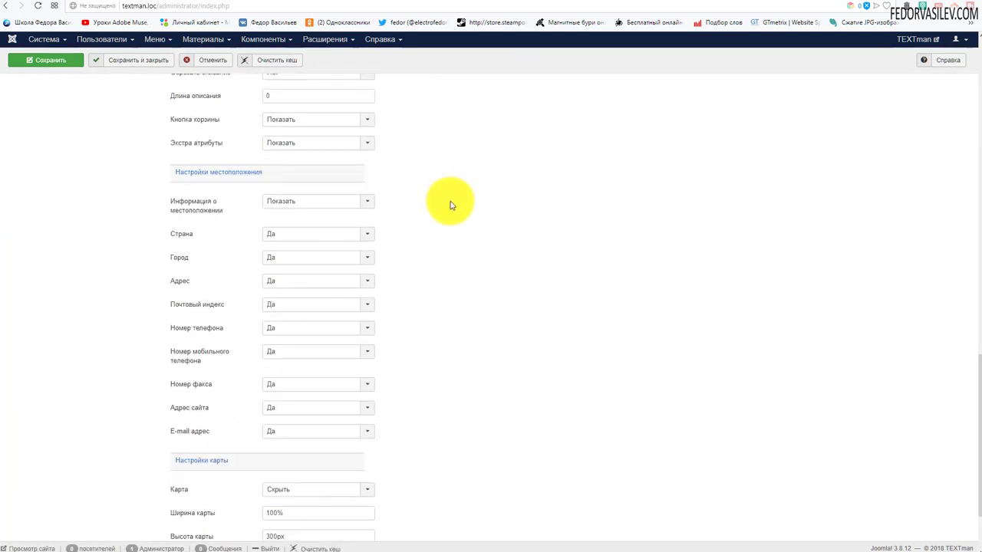
mouse_move(187, 213)
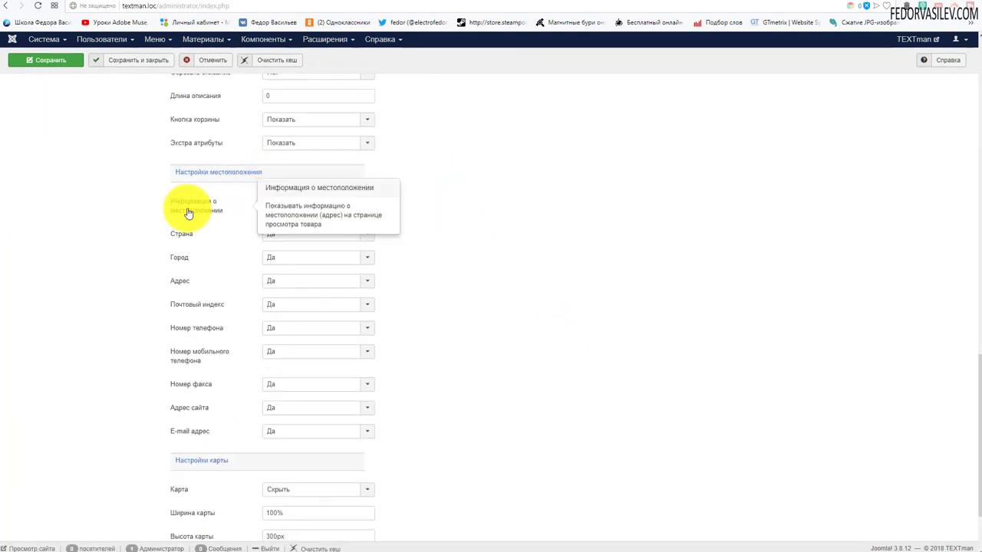
left_click(301, 206)
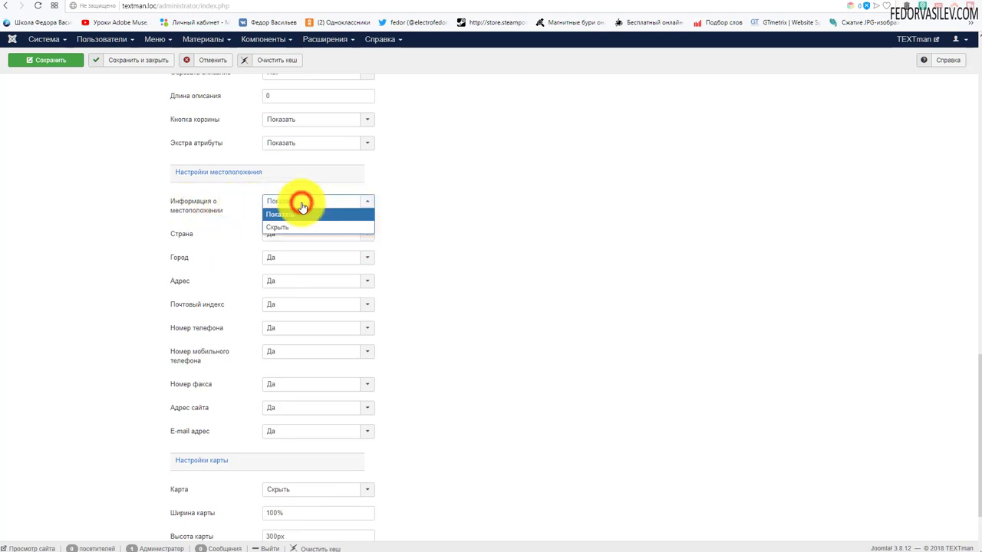
left_click(554, 161)
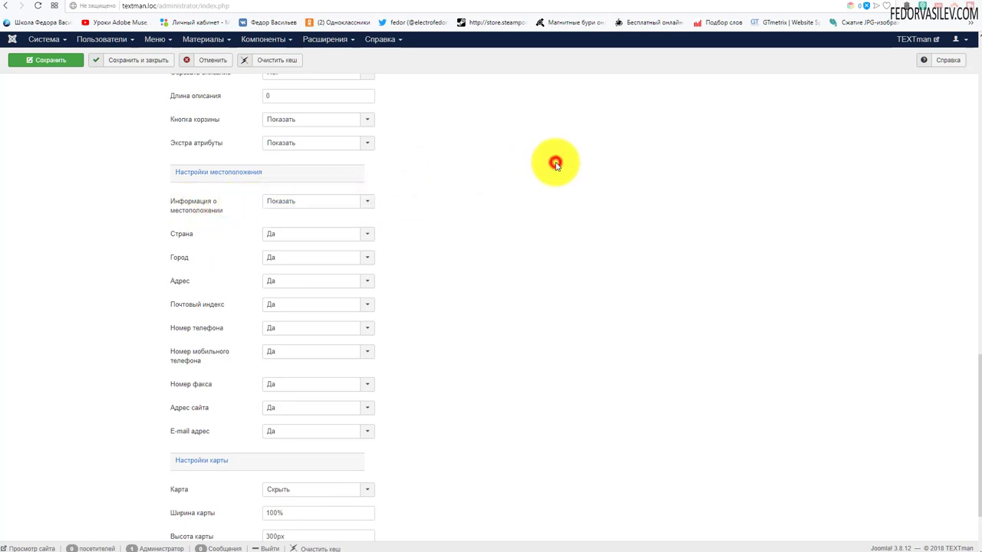
scroll(537, 160, "up", 15)
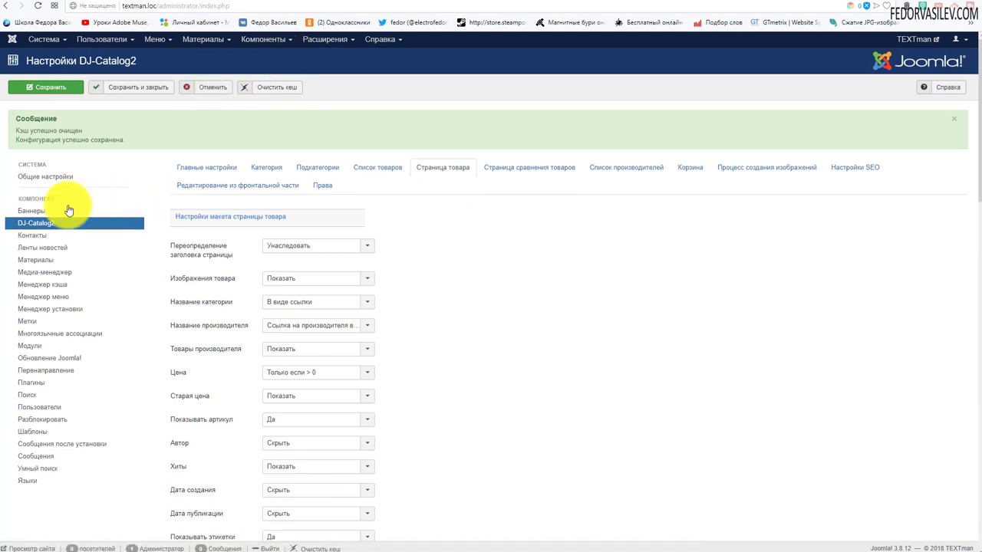
- Open the white CANON EOS 200D product from the DJ-Catalog2 product list and review its location and contact fields
left_click(62, 177)
left_click(254, 39)
mouse_move(259, 57)
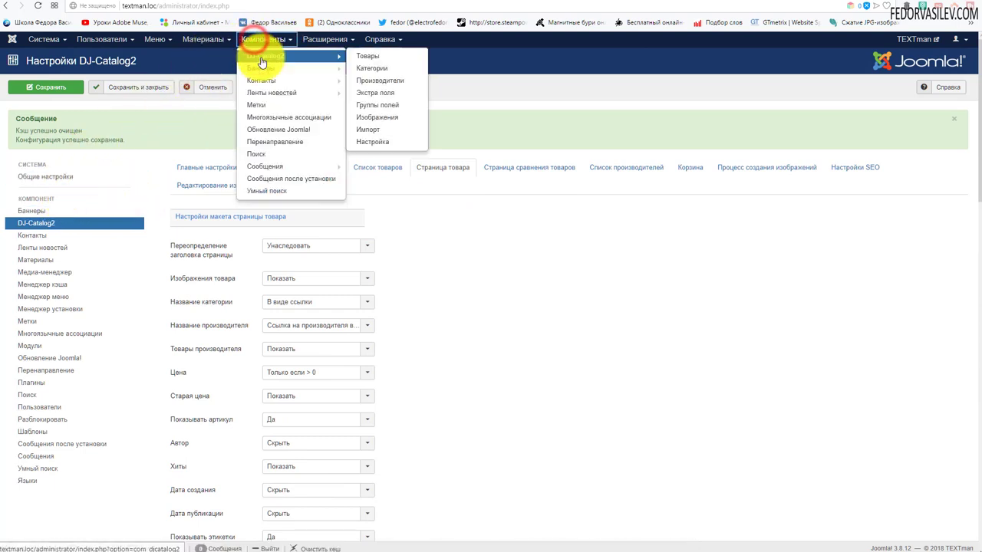
left_click(354, 56)
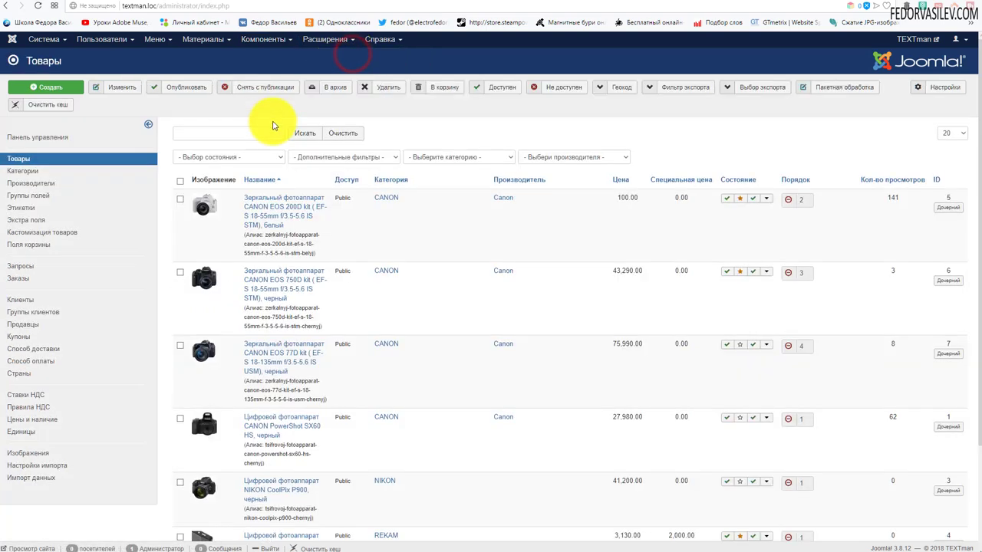
left_click(278, 213)
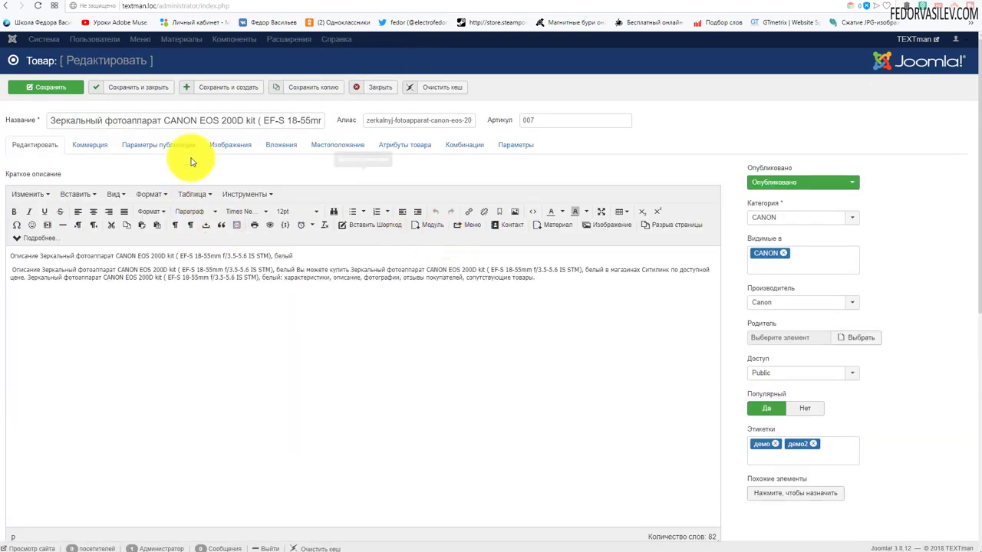
left_click(329, 147)
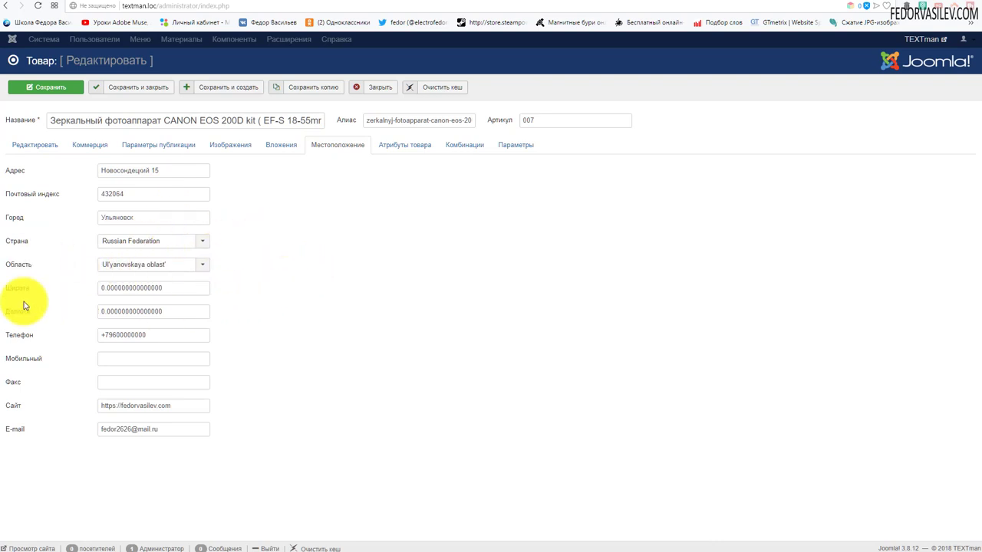
mouse_move(15, 292)
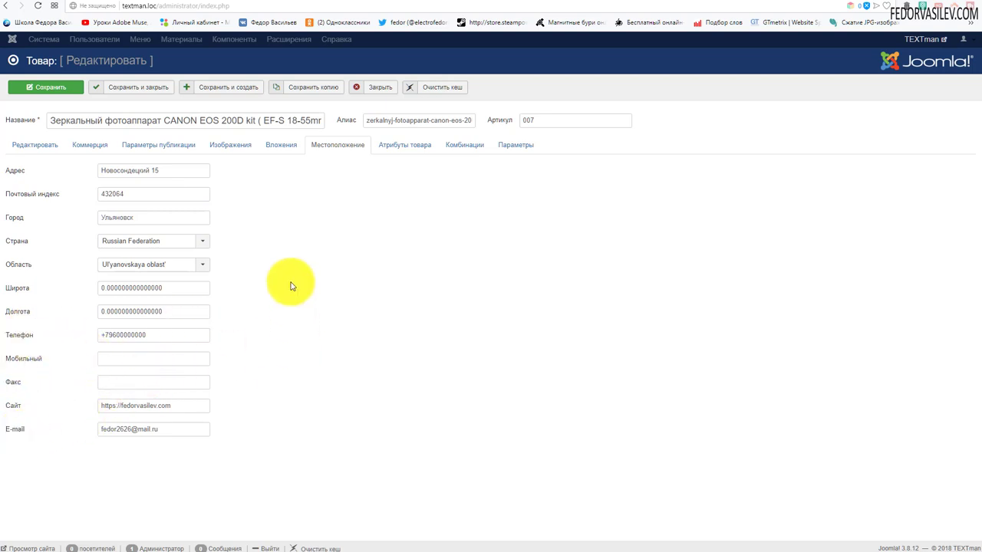
- Check how the location details of the white CANON EOS 200D are presented on its storefront page
left_click(794, 3)
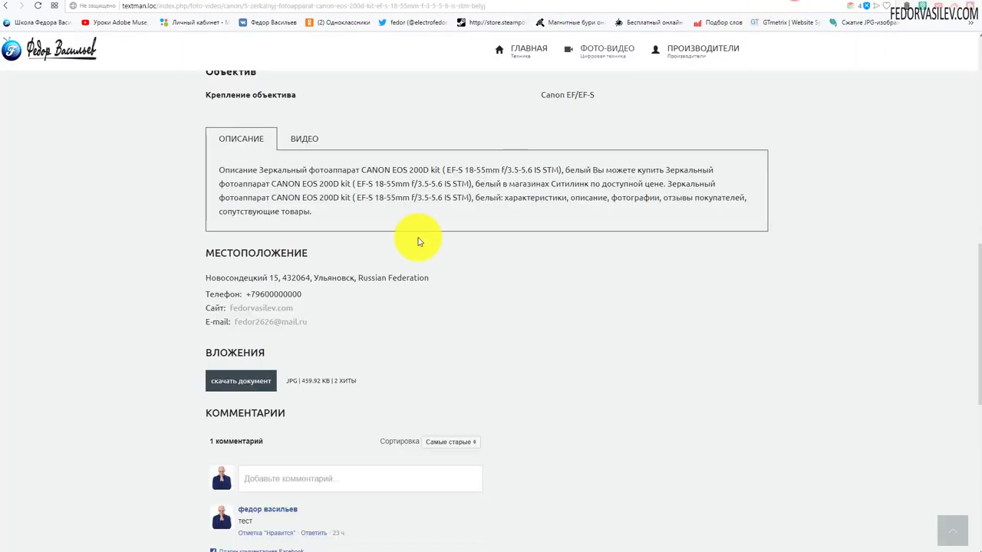
scroll(351, 228, "up", 10)
scroll(347, 296, "down", 12)
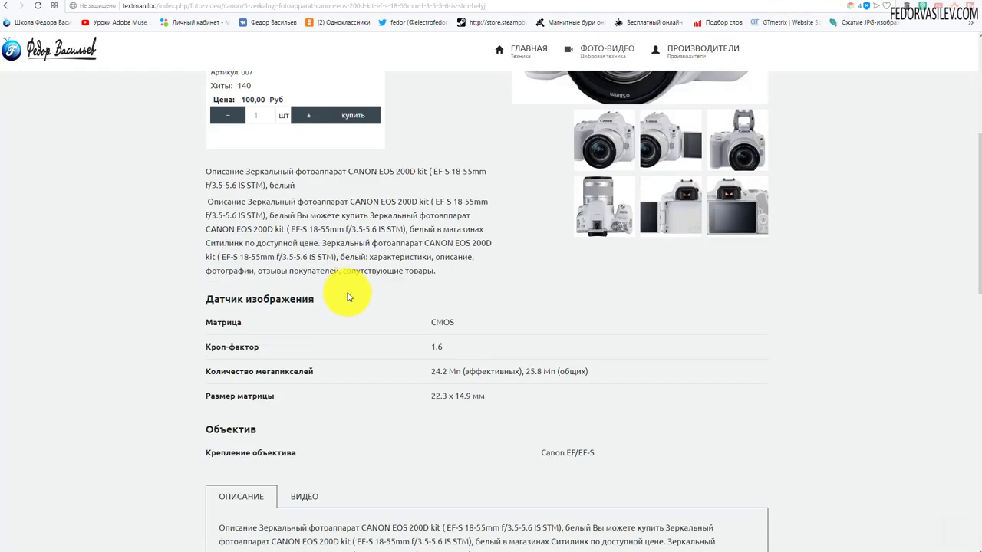
left_click_drag(322, 326, 216, 253)
left_click(531, 306)
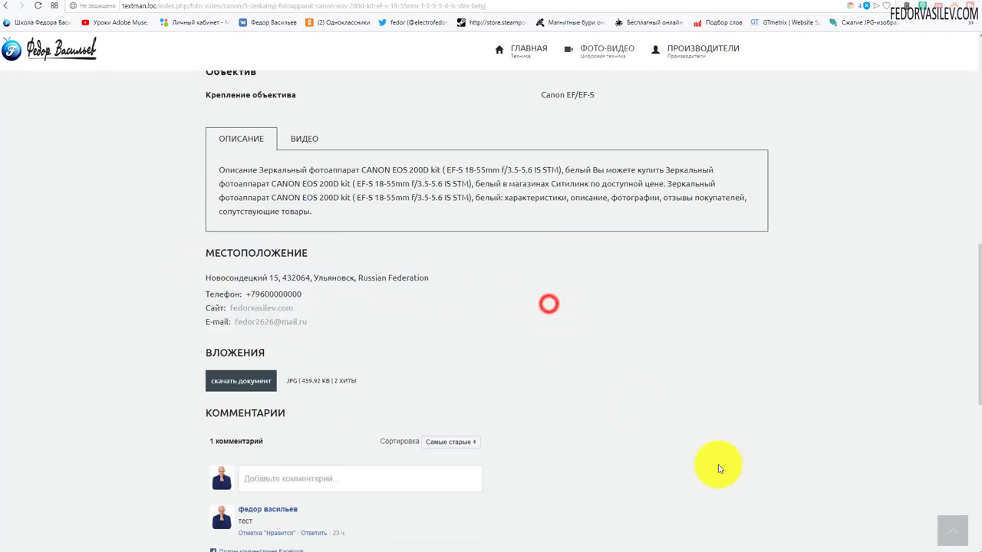
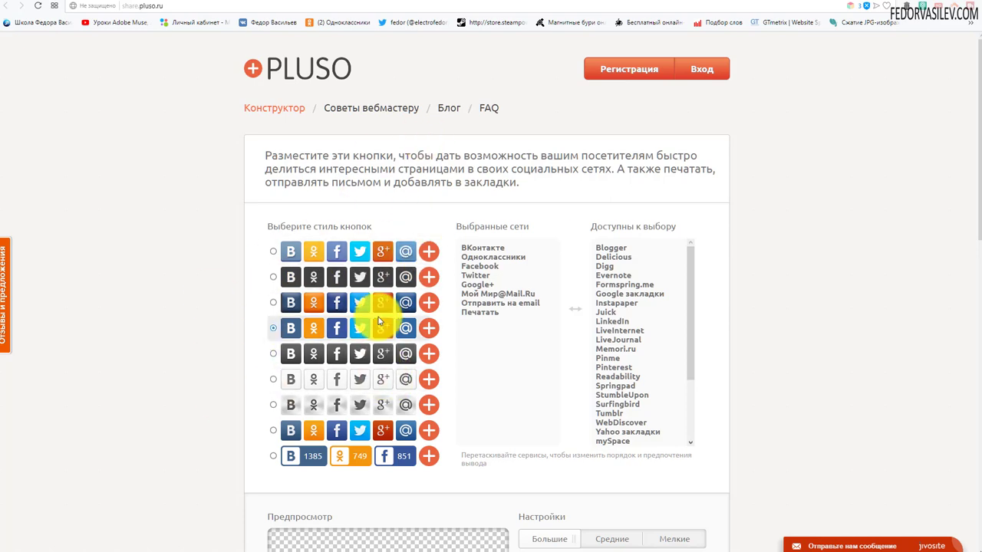
- Look over the button styles, display settings, preview and embed code in the Pluso share button constructor
scroll(292, 307, "down", 7)
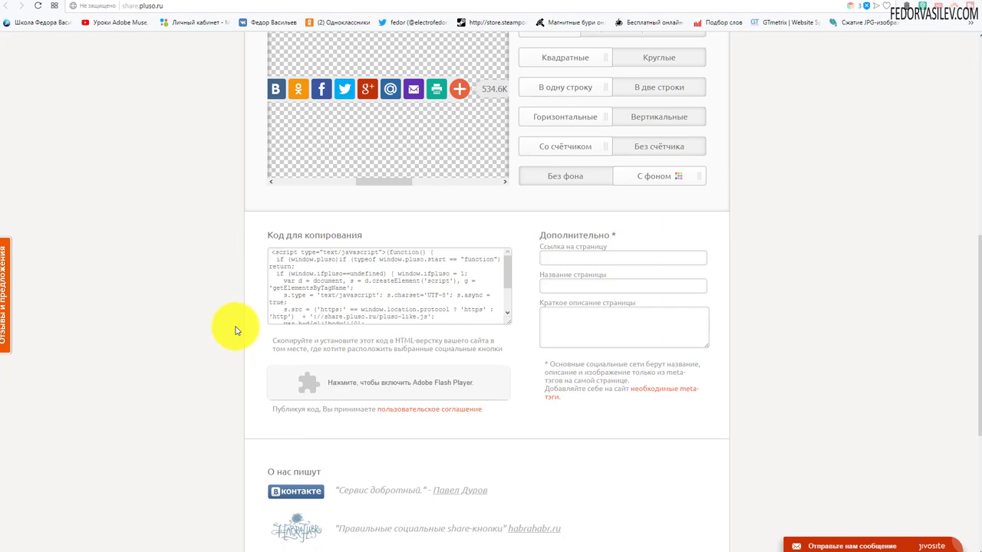
scroll(236, 330, "up", 4)
scroll(235, 331, "down", 3)
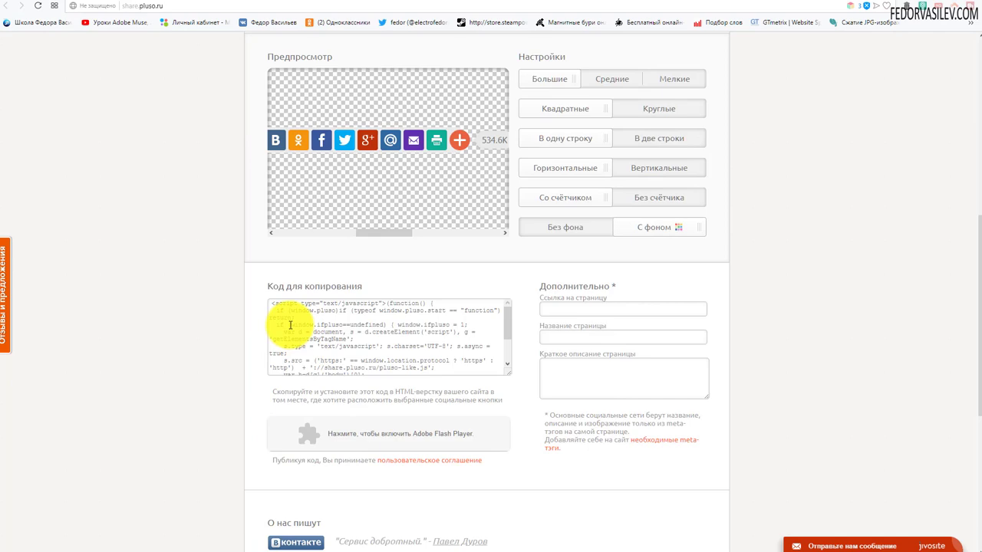
scroll(290, 325, "up", 6)
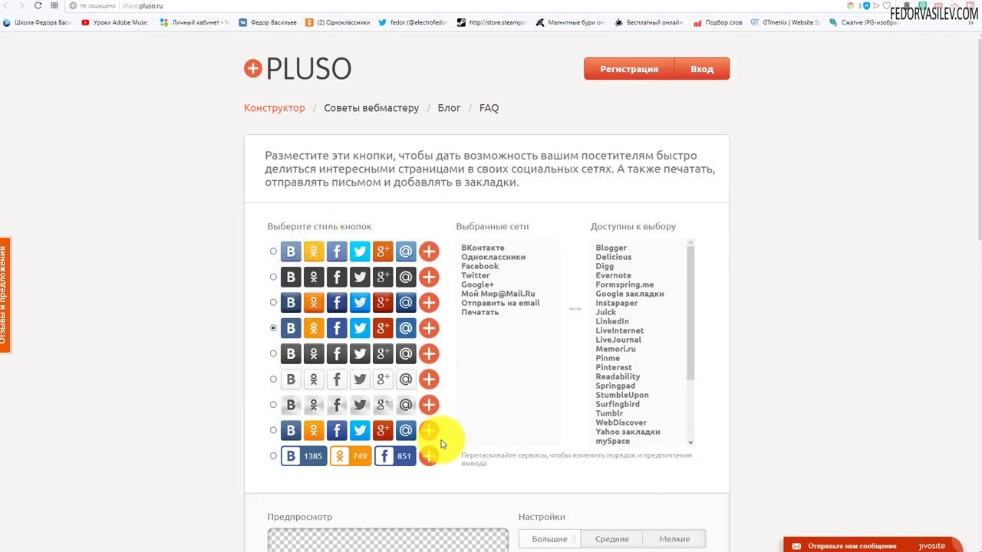
- Choose the Pluso button style with a separate counter beside each network icon
scroll(321, 296, "down", 1)
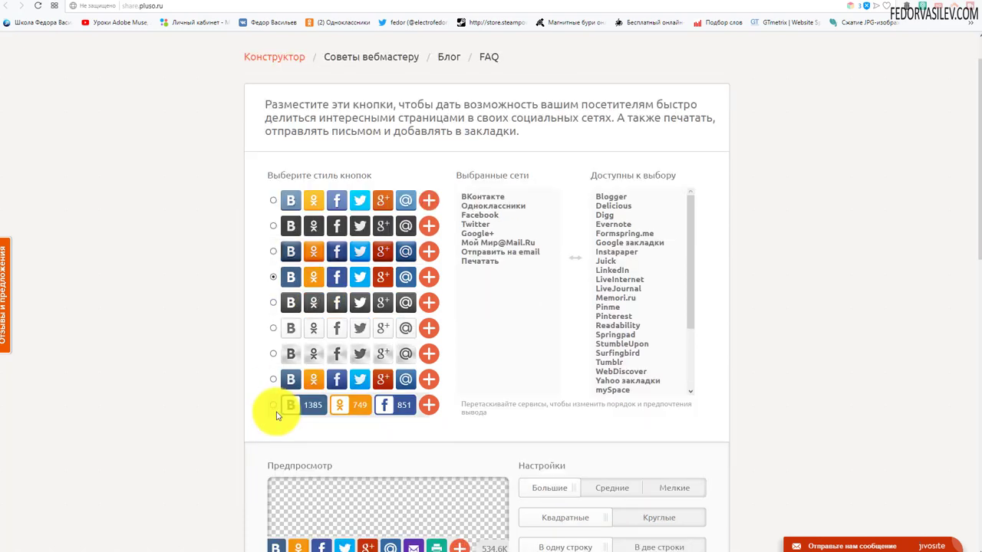
left_click(274, 407)
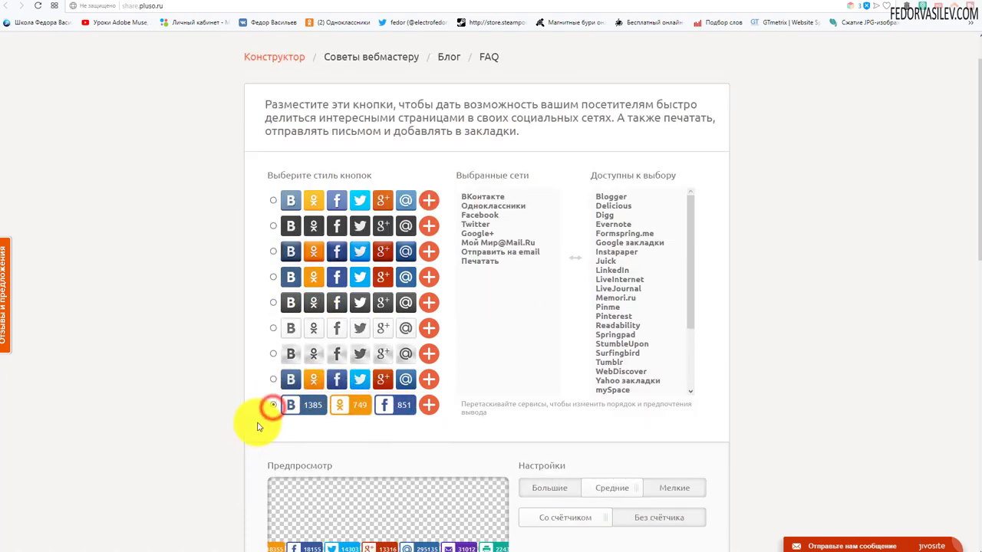
scroll(258, 426, "down", 3)
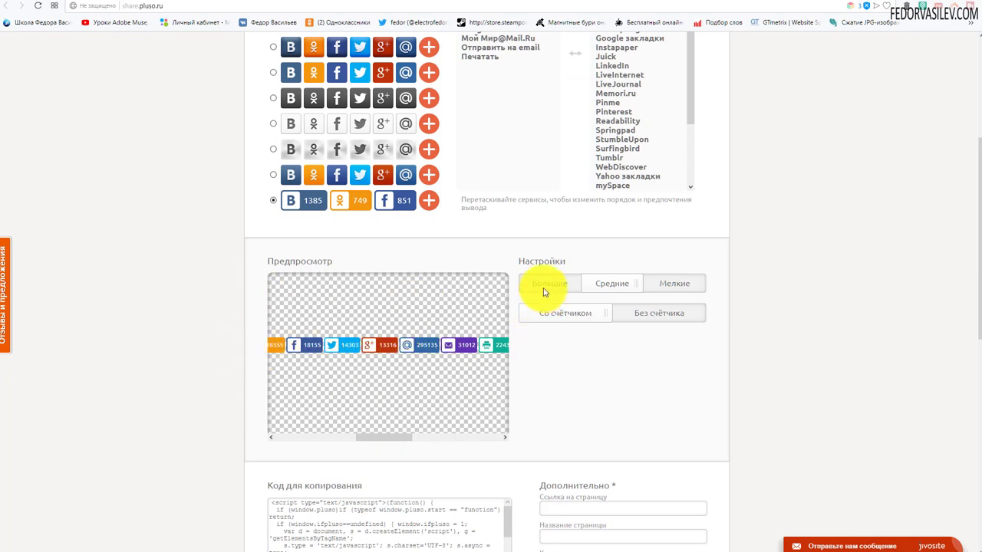
- Try the share buttons without a counter and in small and large sizes, and restore the counter and medium size
left_click(633, 316)
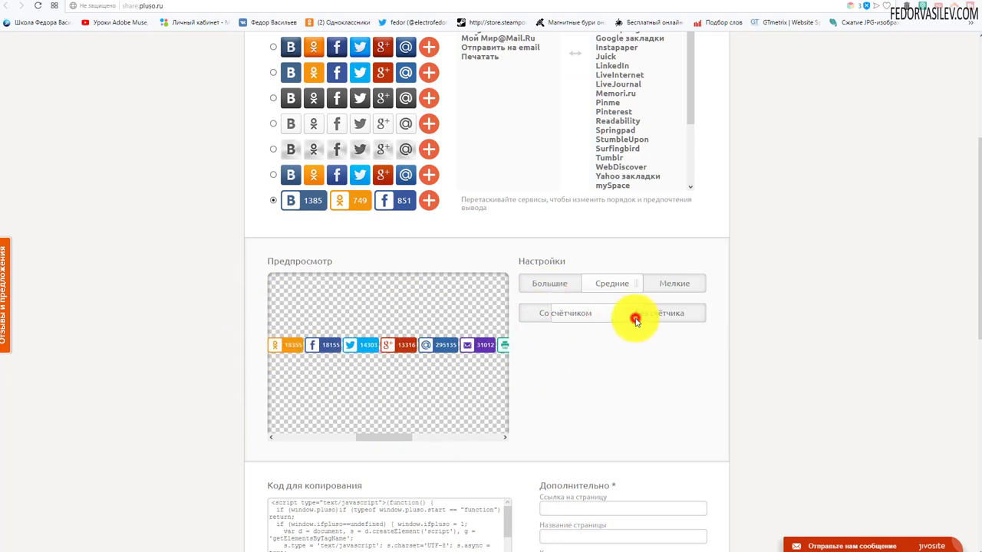
left_click(572, 313)
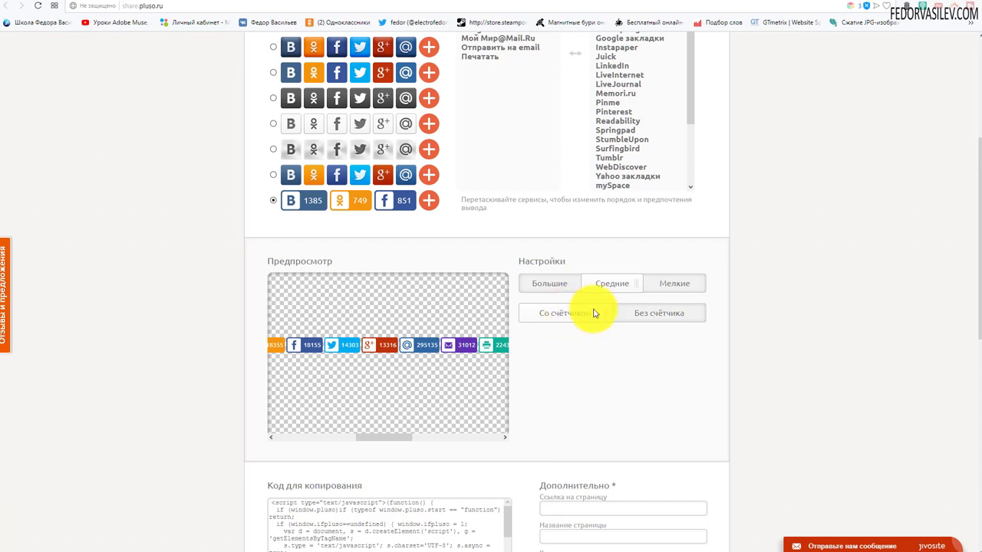
left_click_drag(667, 283, 631, 278)
left_click(610, 284)
left_click(669, 284)
left_click(610, 284)
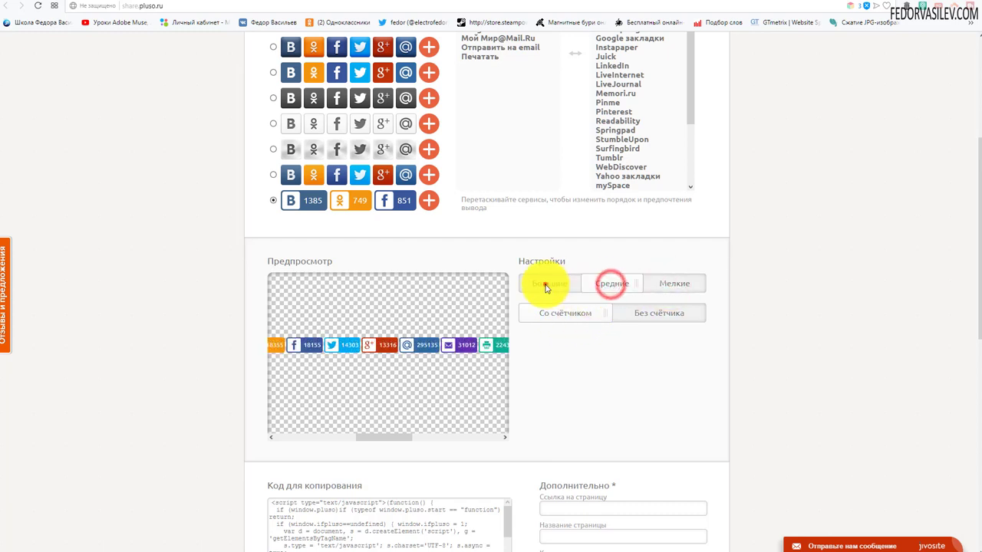
left_click(543, 282)
left_click(581, 283)
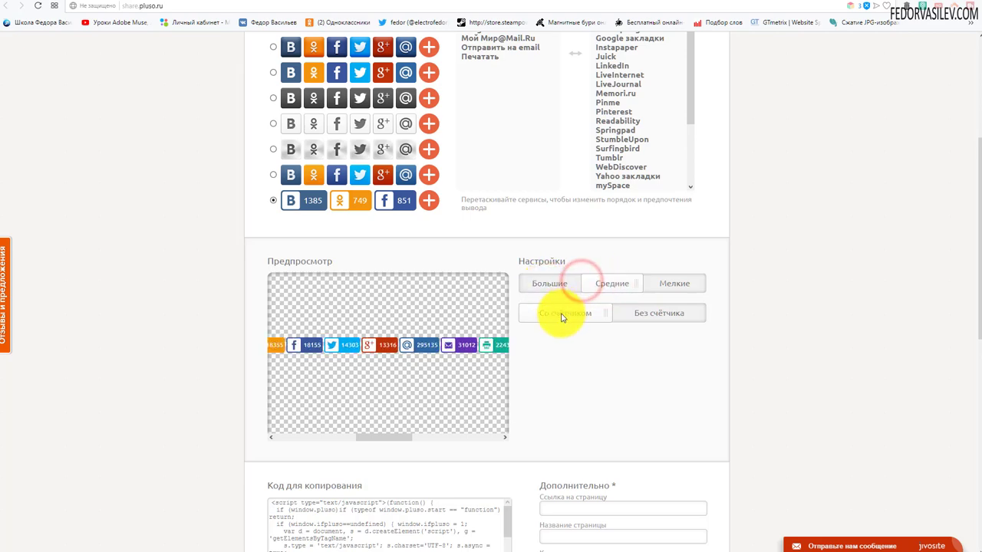
scroll(568, 307, "up", 3)
left_click_drag(486, 263, 686, 291)
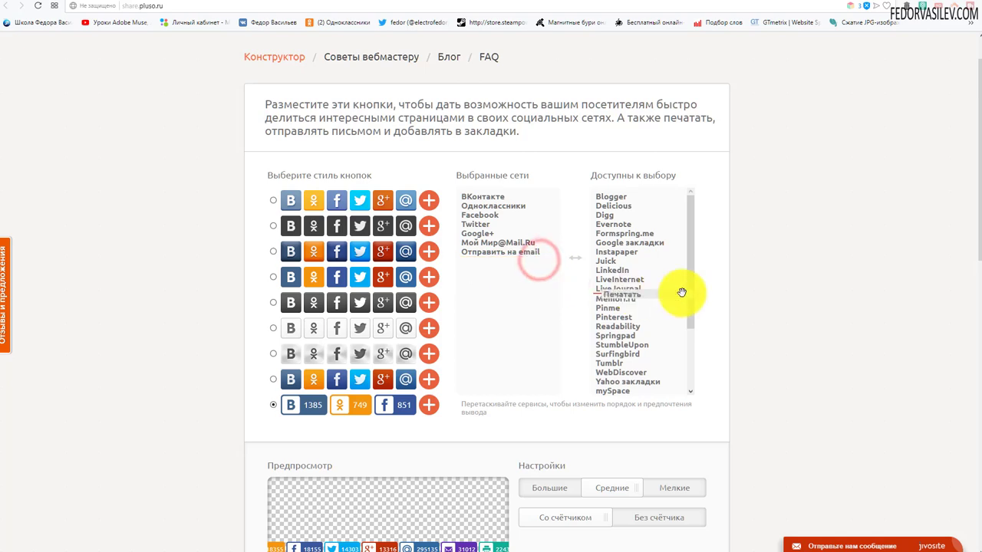
scroll(471, 254, "down", 2)
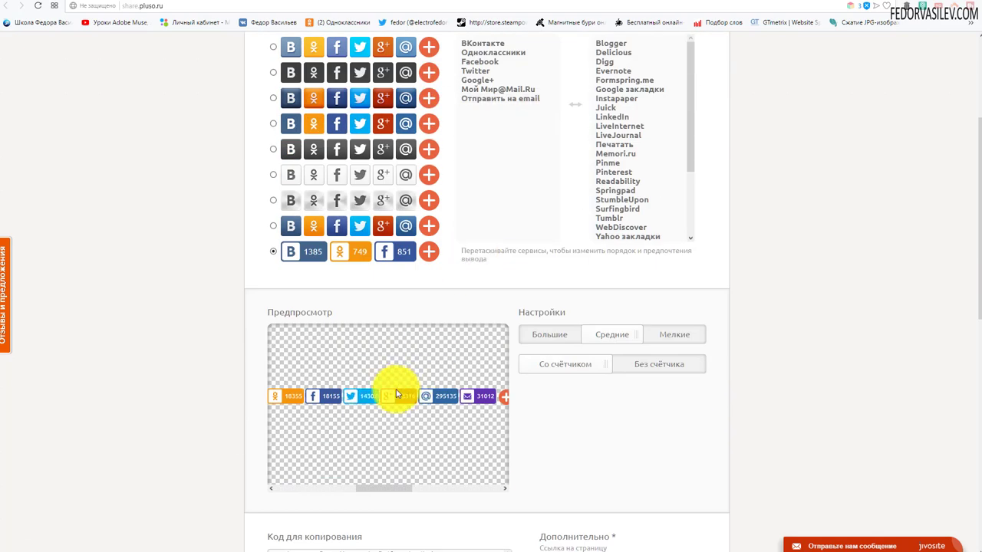
scroll(396, 393, "up", 2)
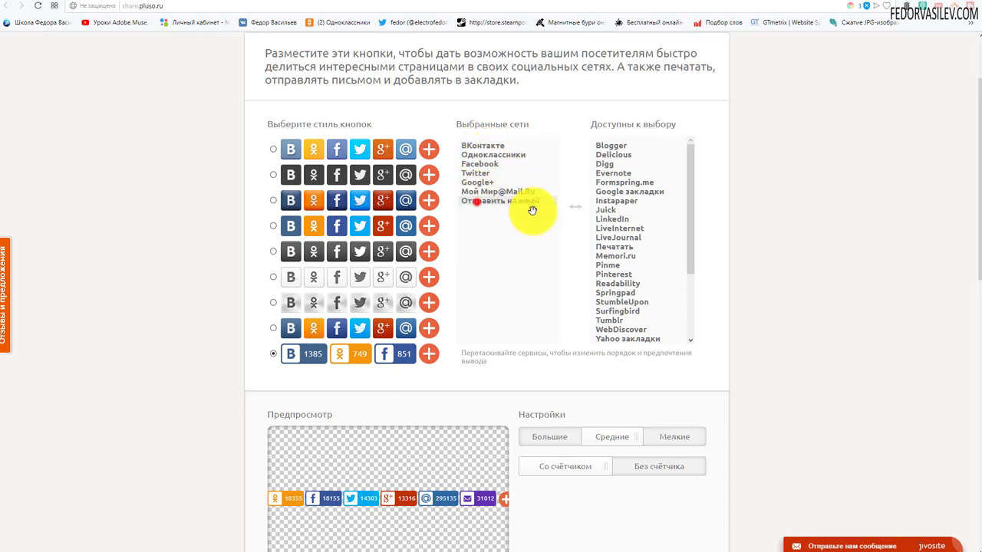
double_click(485, 201)
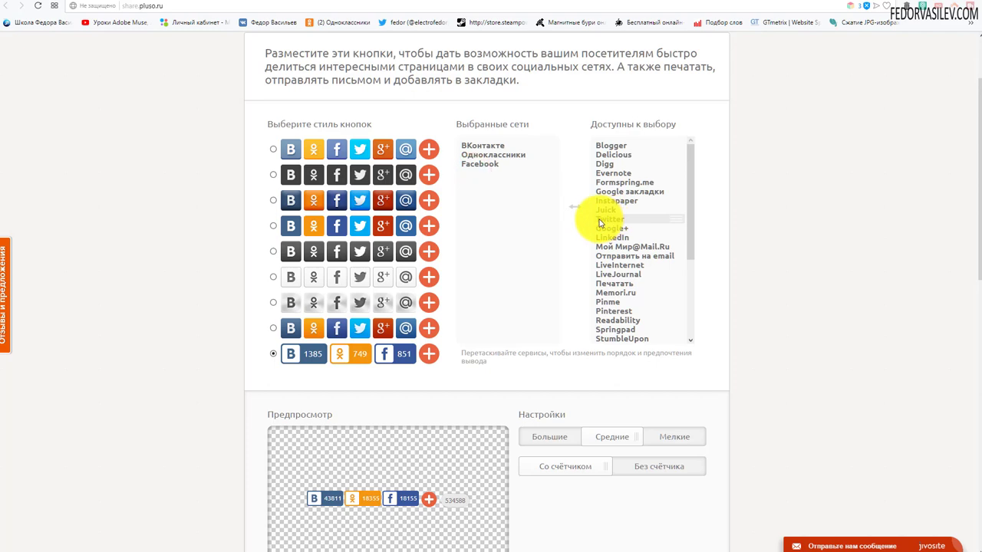
scroll(409, 378, "down", 3)
scroll(216, 303, "up", 3)
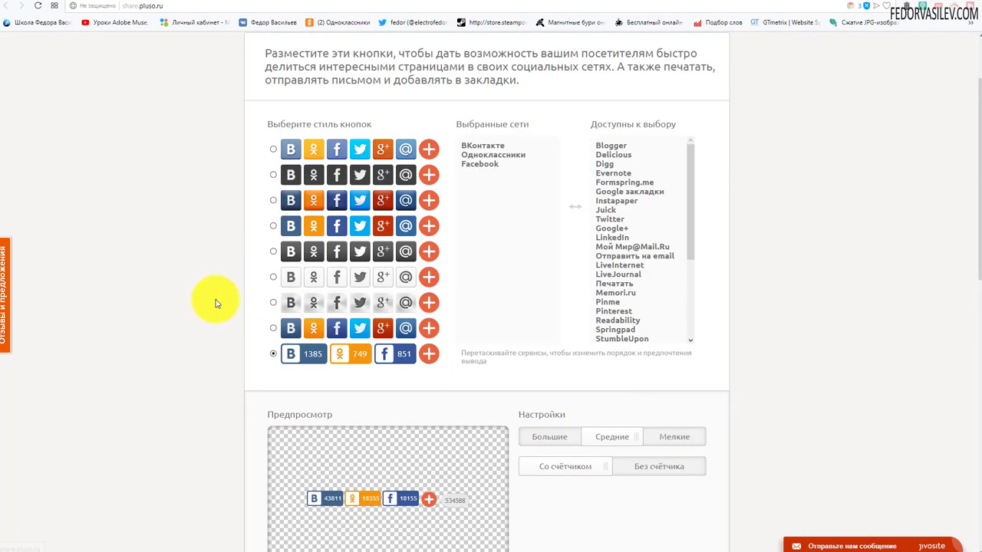
- Look through the whole list of networks available for the share buttons
left_click_drag(691, 226, 648, 281)
scroll(621, 320, "up", 5)
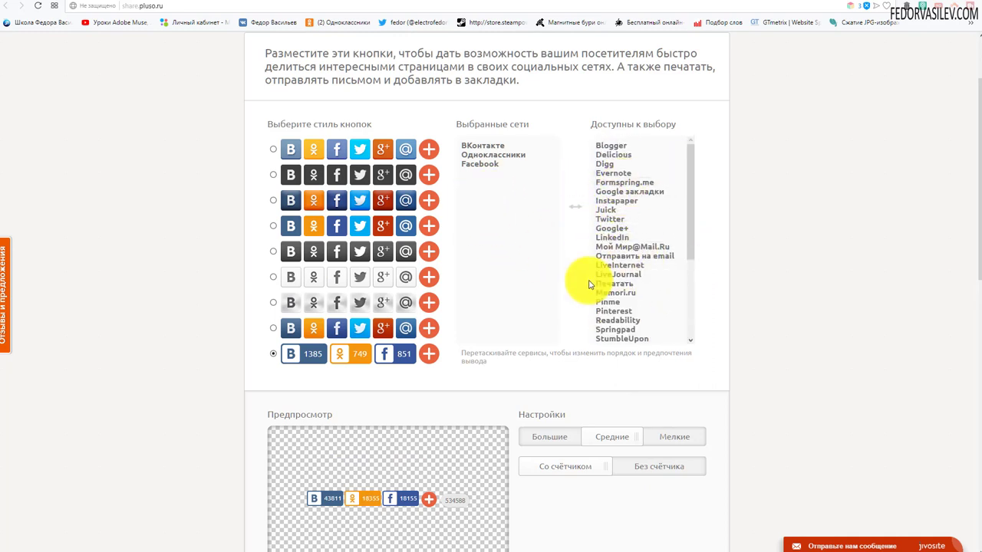
scroll(623, 180, "down", 5)
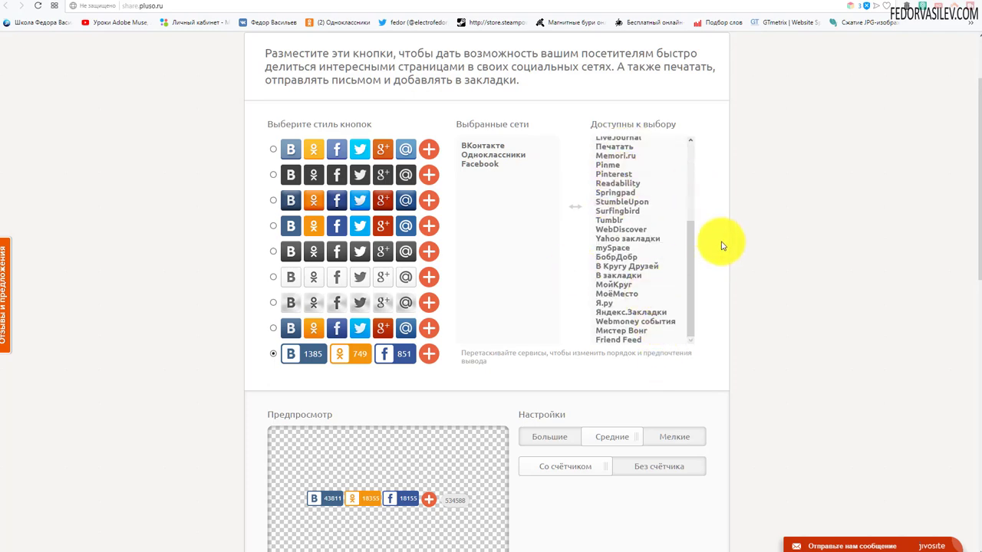
- Inspect the generated embed code for the share buttons and the additional page fields beside it
scroll(723, 241, "down", 4)
scroll(452, 176, "down", 1)
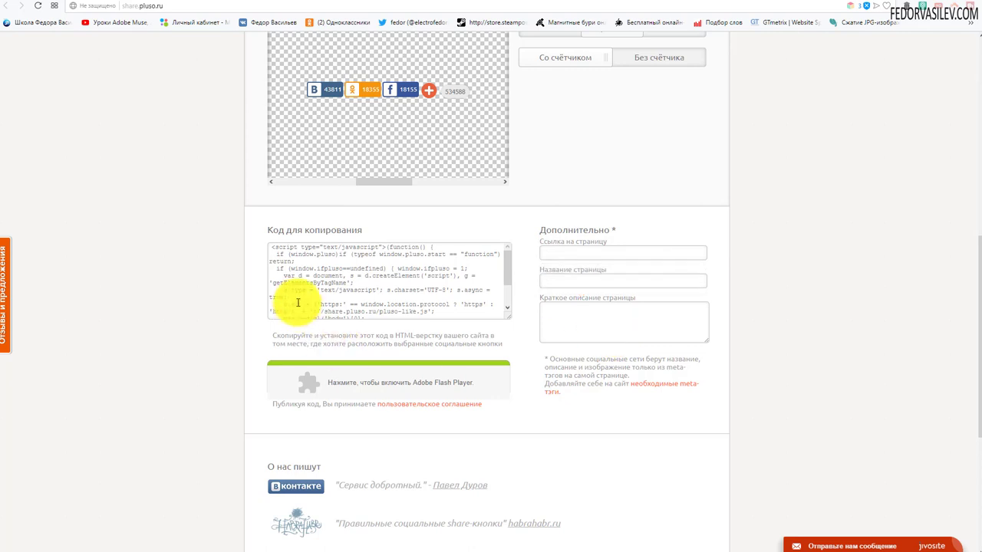
mouse_move(508, 276)
left_mouse_down()
mouse_move(511, 303)
mouse_move(510, 257)
left_mouse_up()
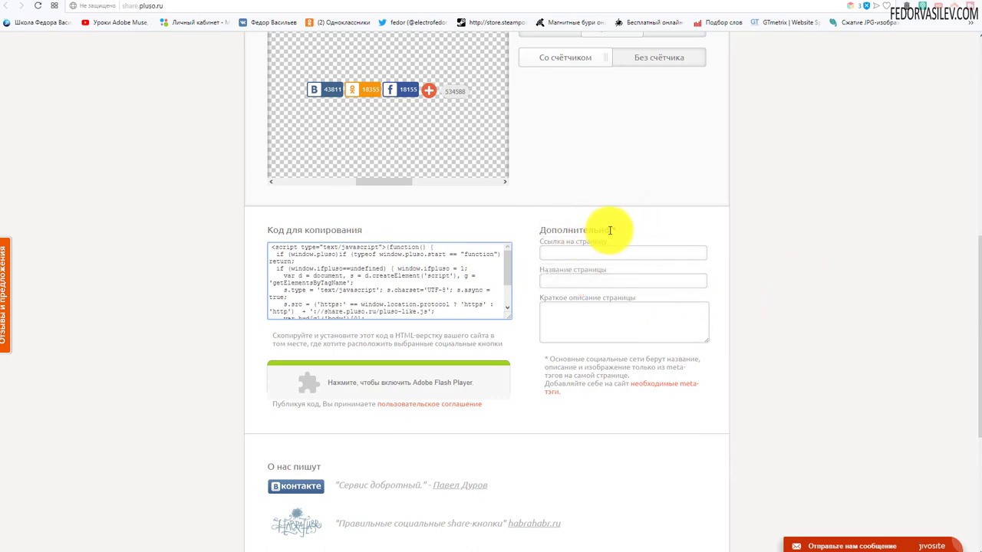
left_click_drag(610, 230, 686, 220)
left_click(763, 247)
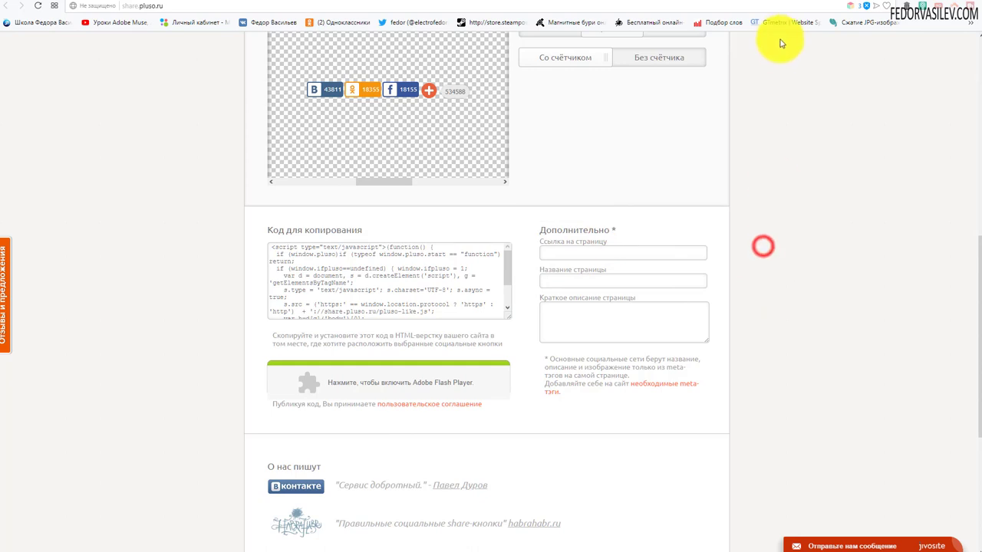
left_click(759, 3)
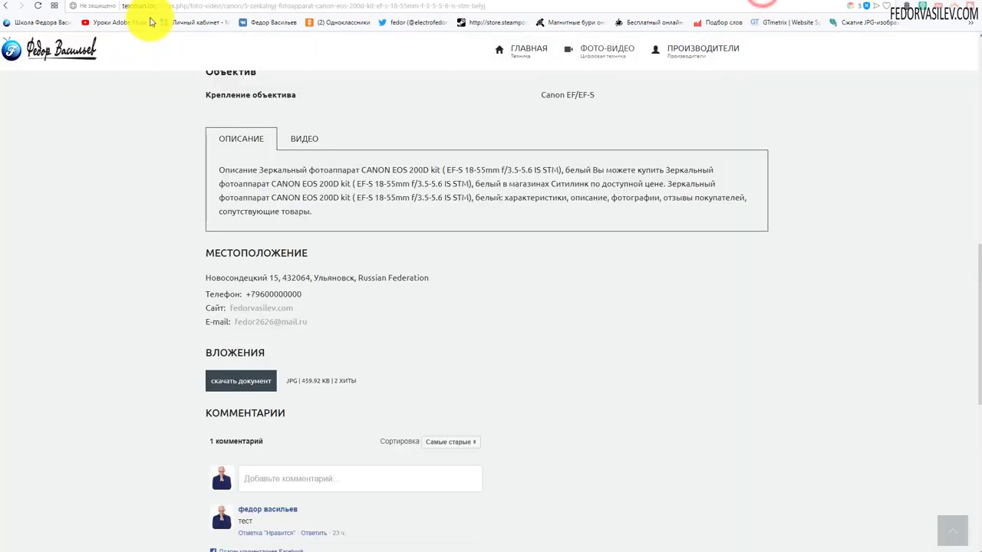
left_click_drag(156, 5, 115, 5)
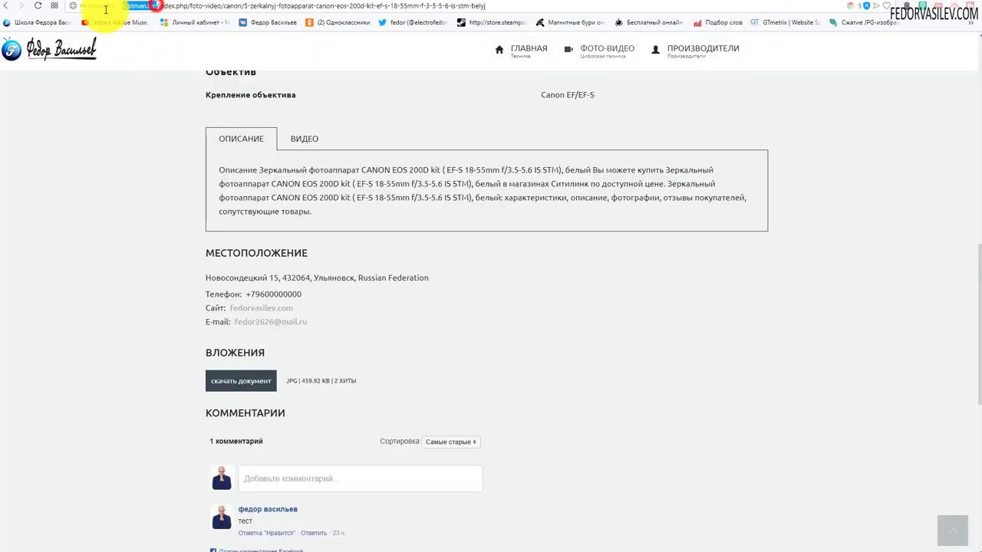
right_click(132, 6)
left_click(146, 46)
left_click(899, 3)
right_click(603, 252)
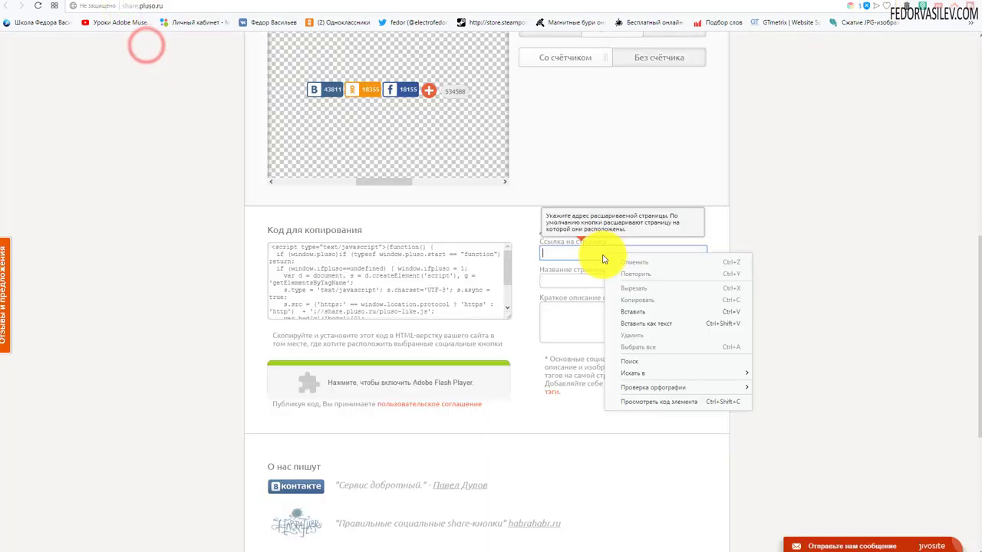
left_click(618, 316)
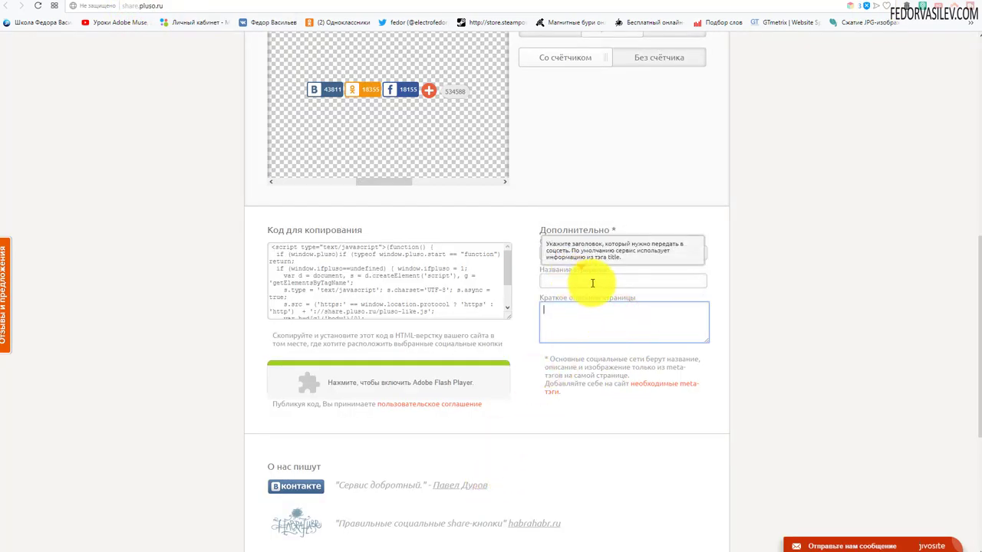
- Enable Adobe Flash Player on the Pluso page and try to copy the embed code with its copy function
left_click(345, 383)
scroll(773, 361, "up", 1)
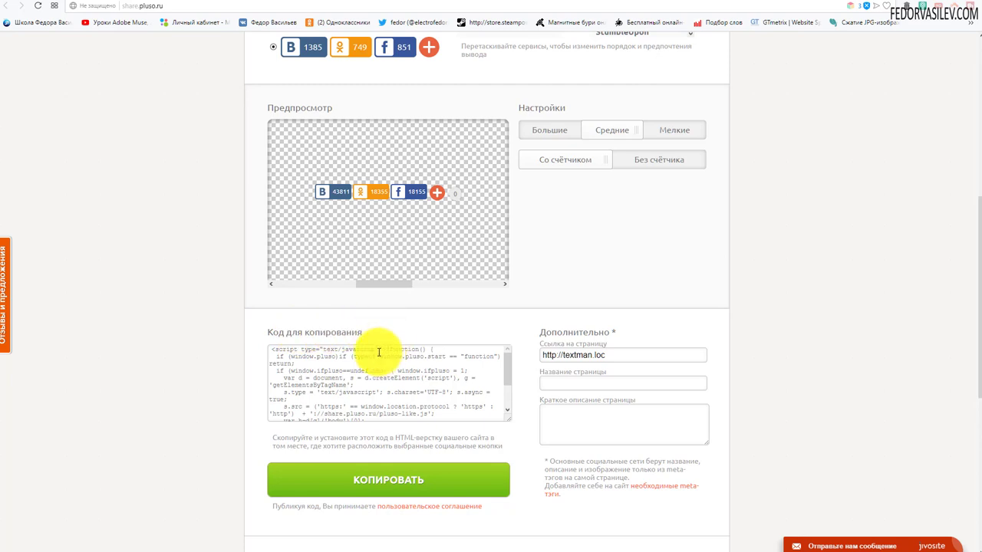
scroll(377, 350, "down", 2)
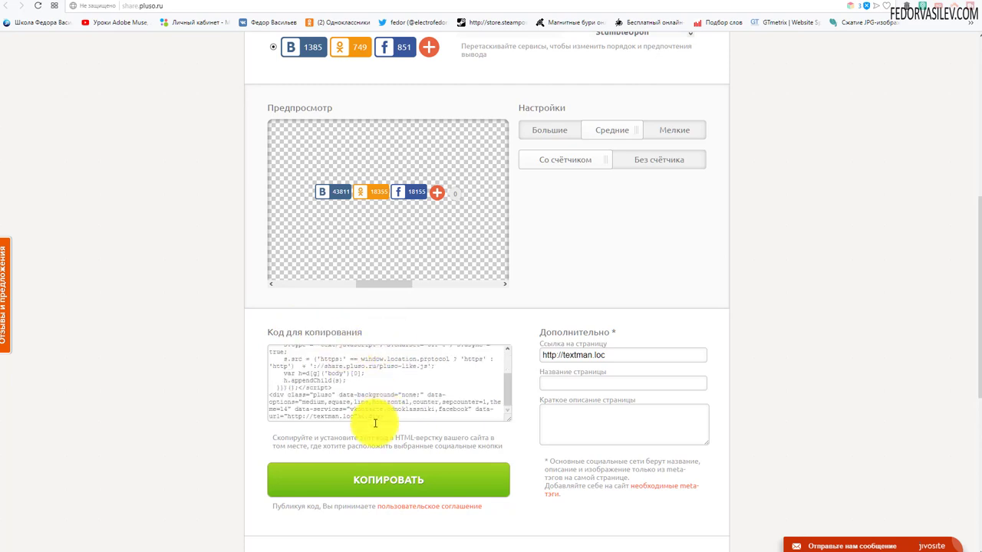
left_click(369, 480)
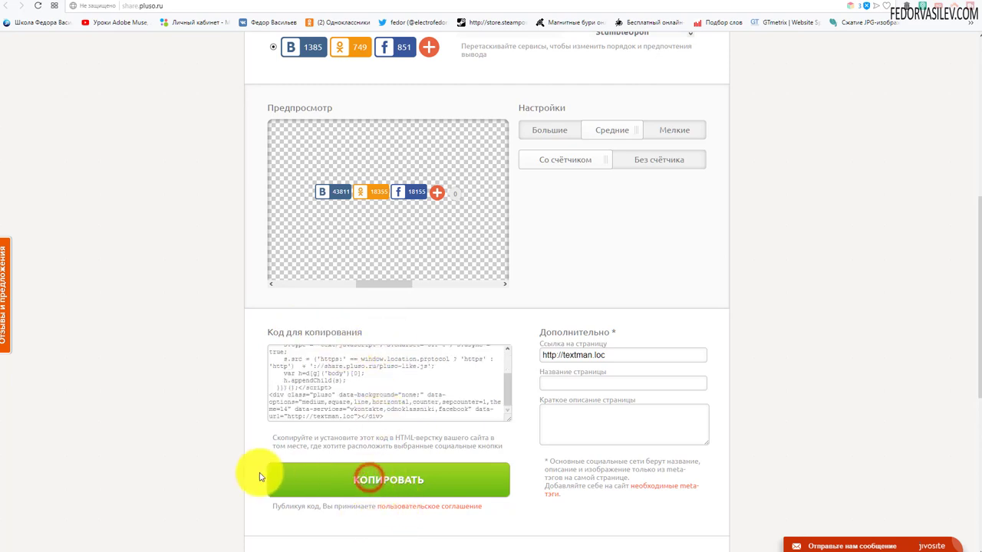
left_click(362, 480)
left_click(522, 524)
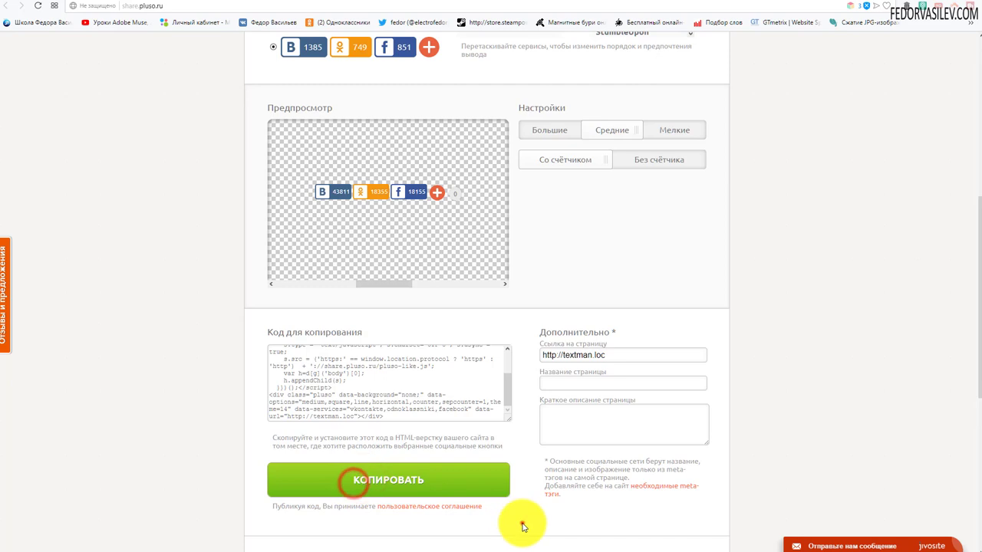
left_click(423, 481)
left_click(329, 384)
left_click(372, 478)
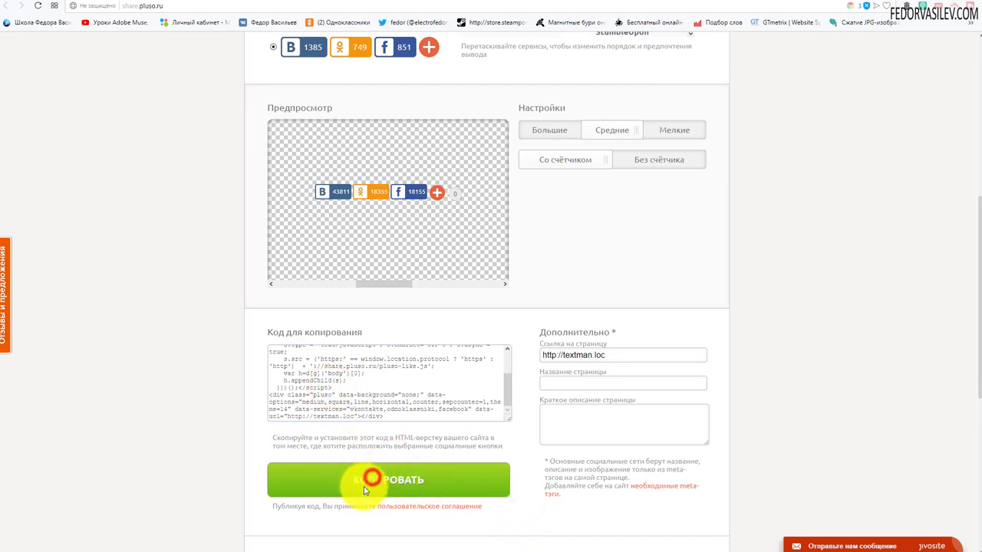
- Select the entire generated Pluso embed code and copy it
left_click(345, 379)
scroll(314, 379, "up", 5)
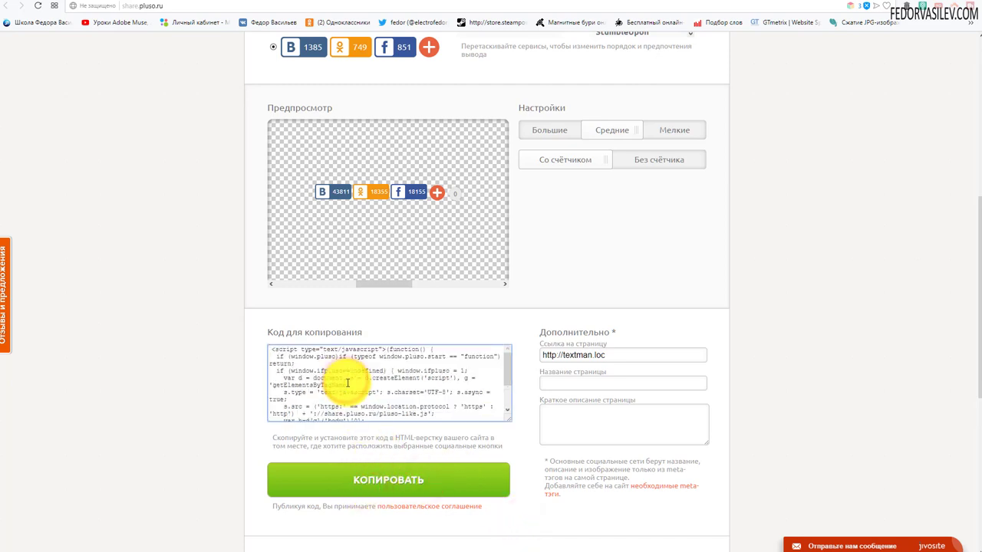
scroll(311, 372, "down", 3)
scroll(309, 369, "up", 3)
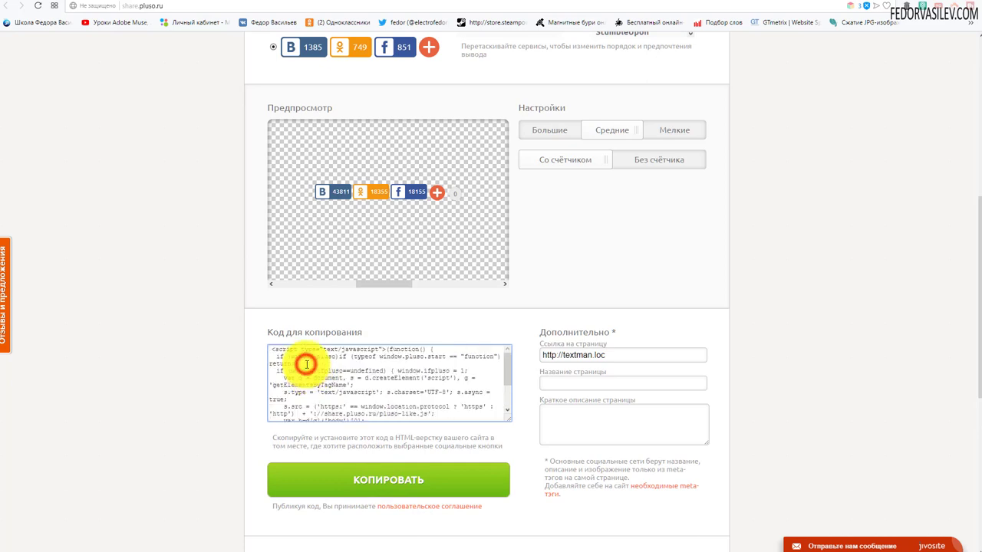
key("ctrl+a")
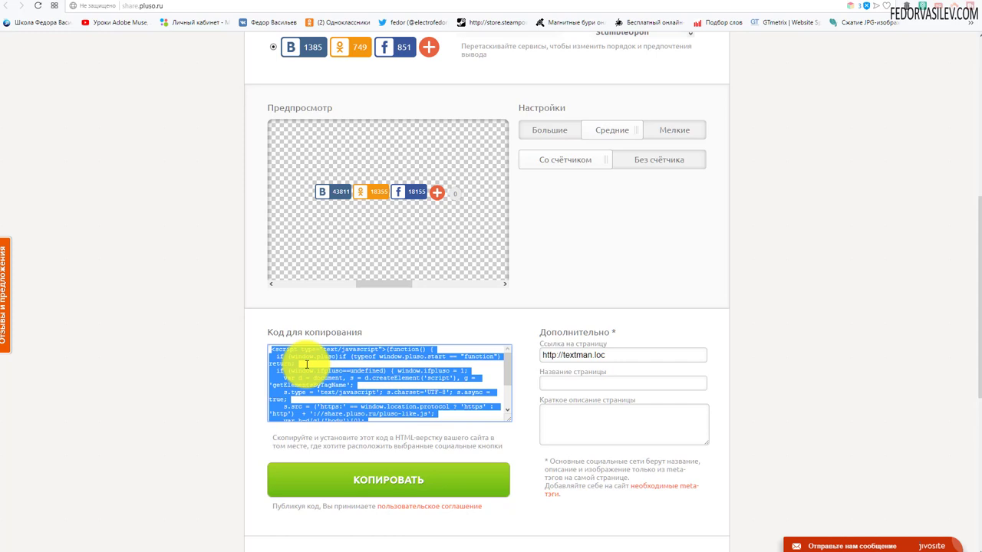
- Switch to the Joomla administration and close the camera's product editor without saving
left_click(757, 3)
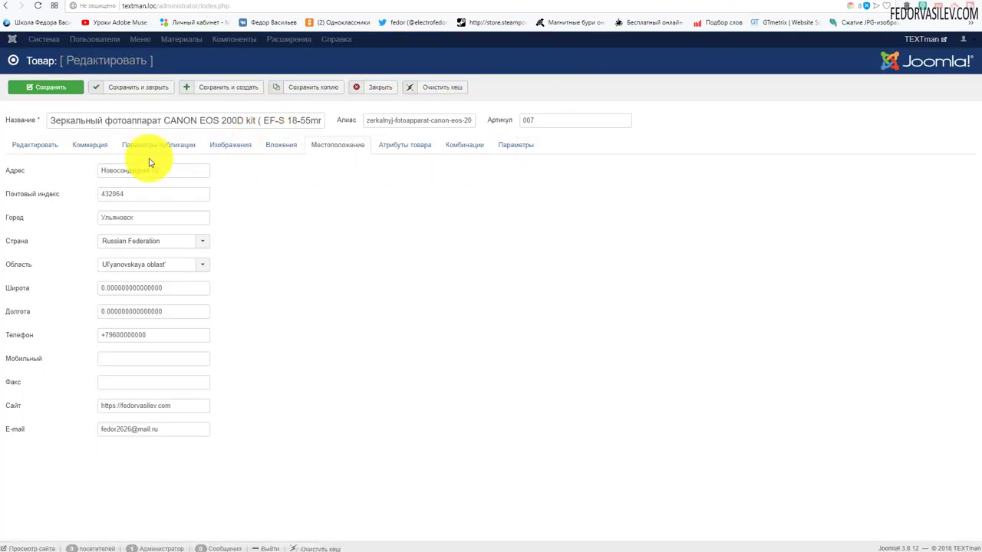
left_click(36, 146)
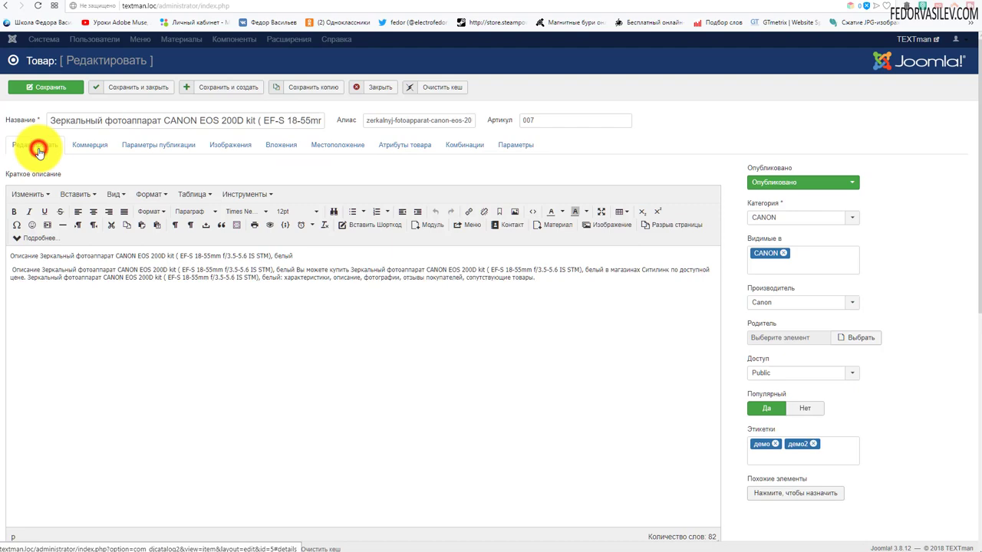
left_click(378, 86)
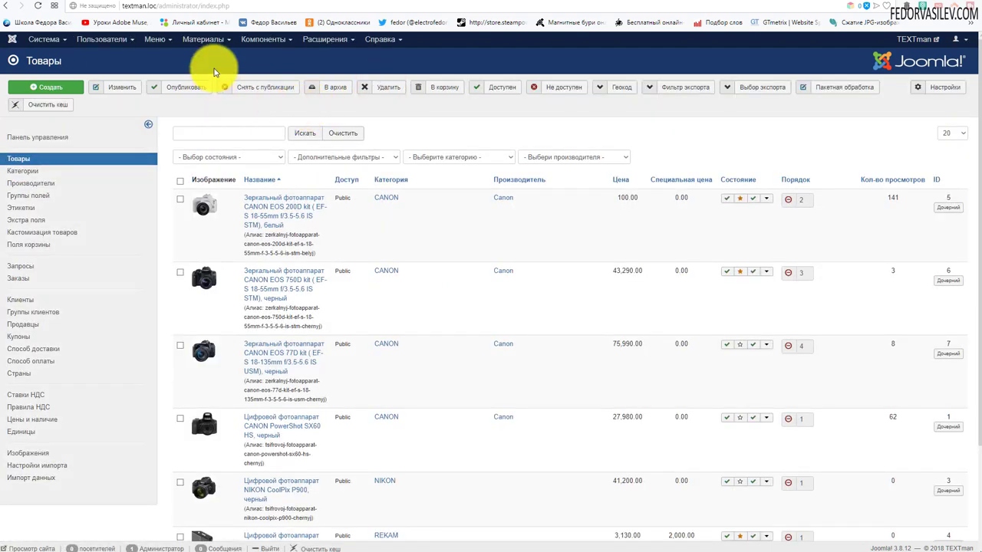
- Open the main settings of the DJ-Catalog2 component at the social sharing and comments section
left_click(224, 39)
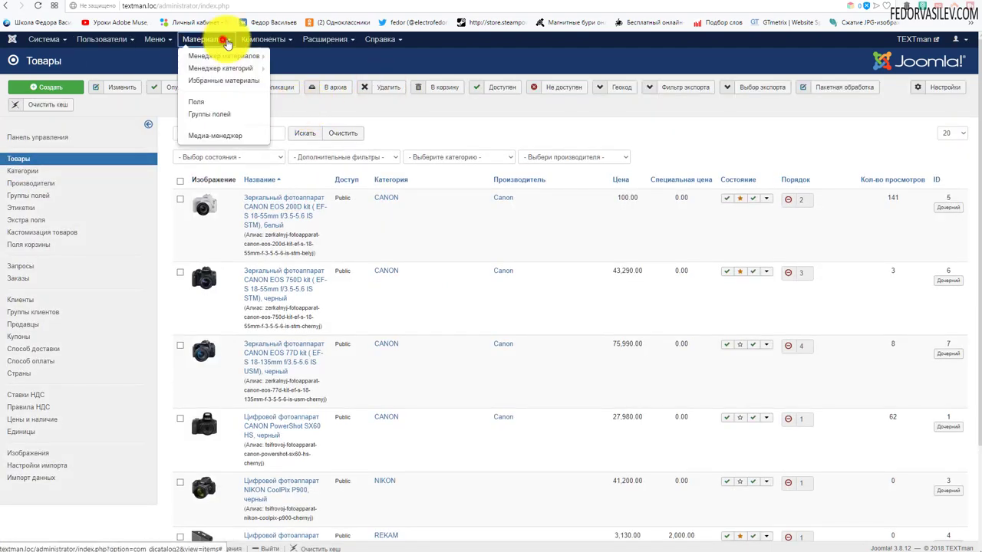
left_click(263, 39)
left_click(268, 51)
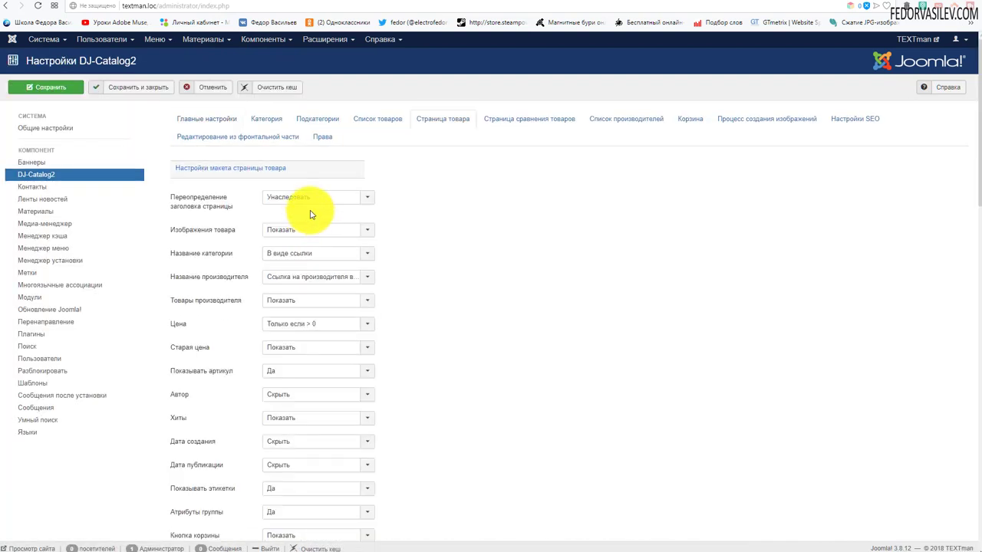
left_click(193, 119)
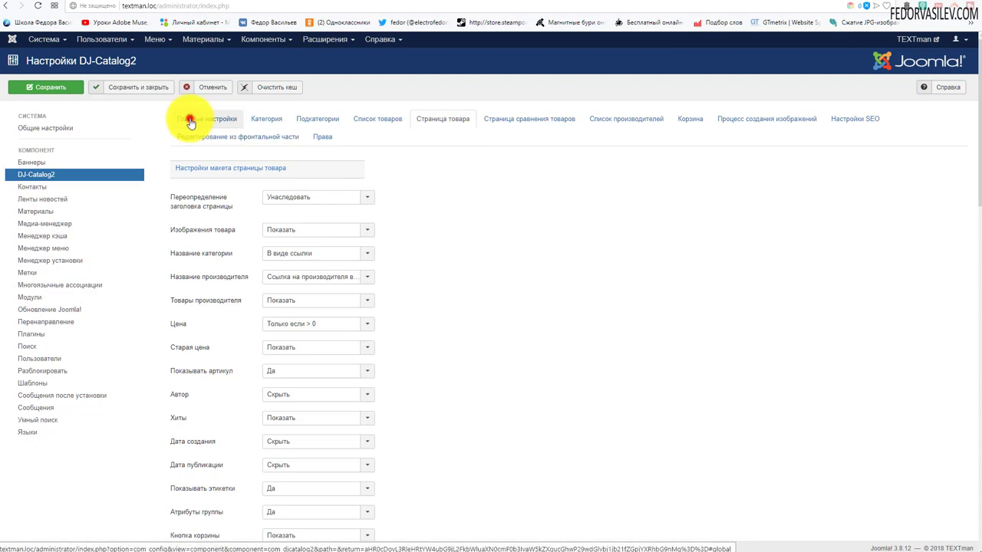
scroll(426, 253, "down", 4)
scroll(427, 253, "down", 20)
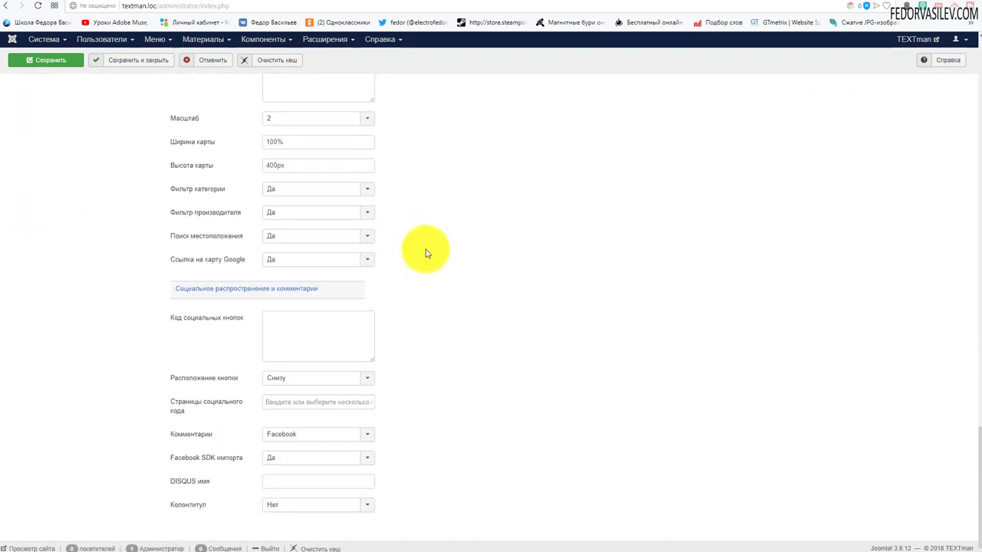
- Paste the copied Pluso embed code as the social buttons code (Код социальных кнопок)
left_click_drag(196, 288, 244, 289)
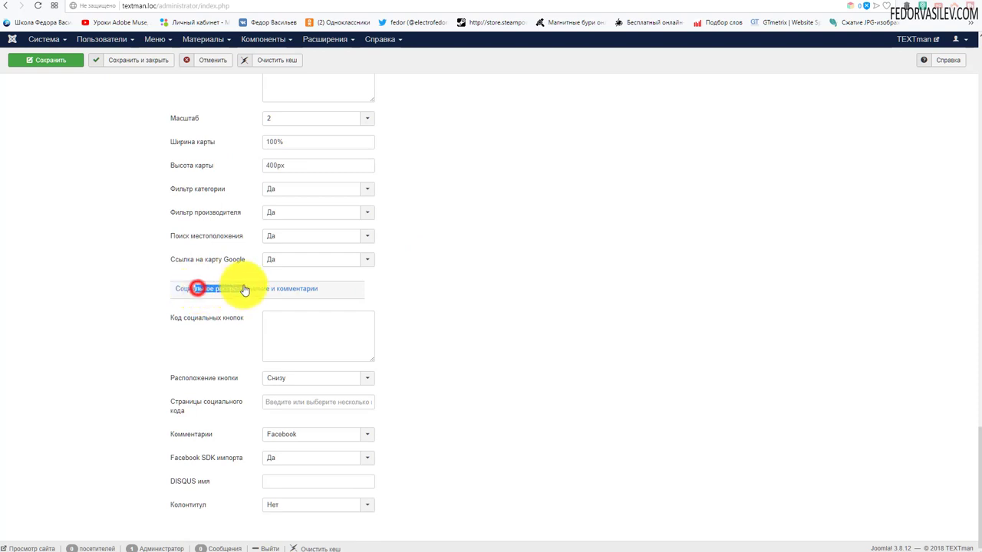
left_click(560, 275)
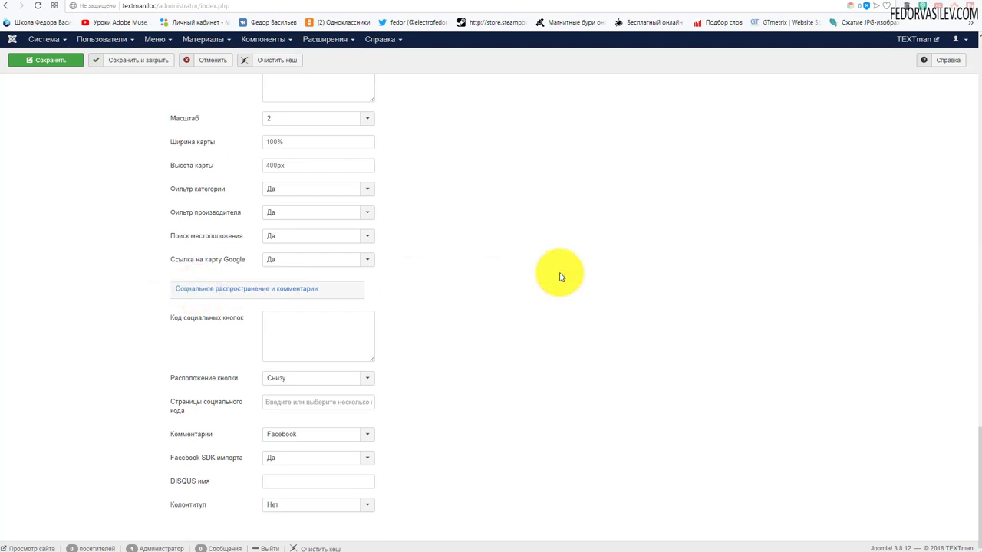
mouse_move(227, 327)
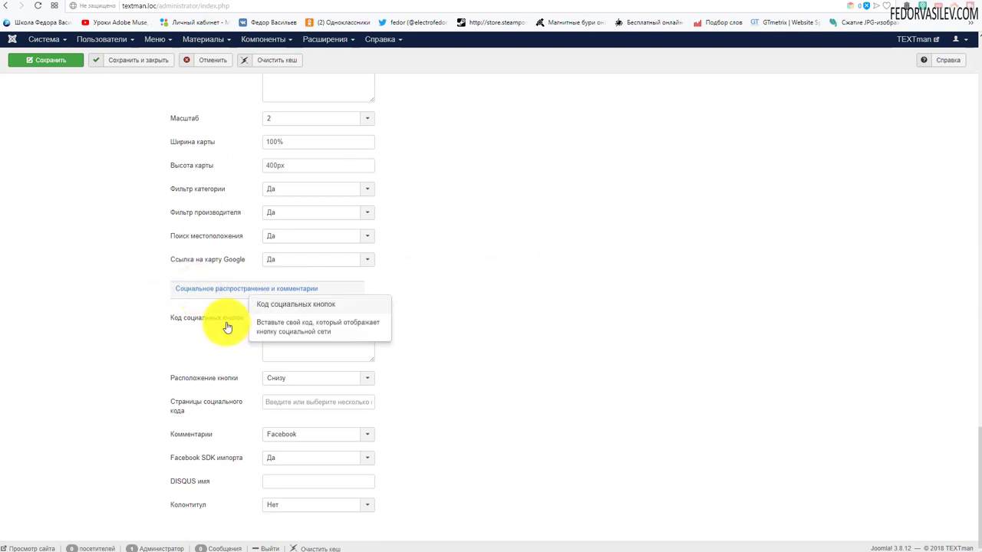
right_click(275, 328)
left_click(292, 390)
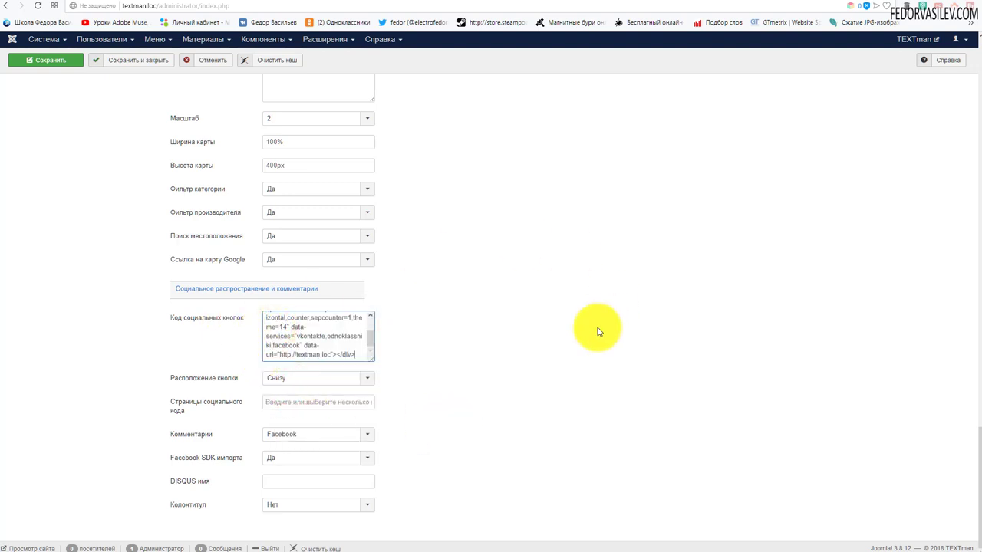
- Set the social button position to Сверху and show the buttons only on Страница товара
mouse_move(200, 381)
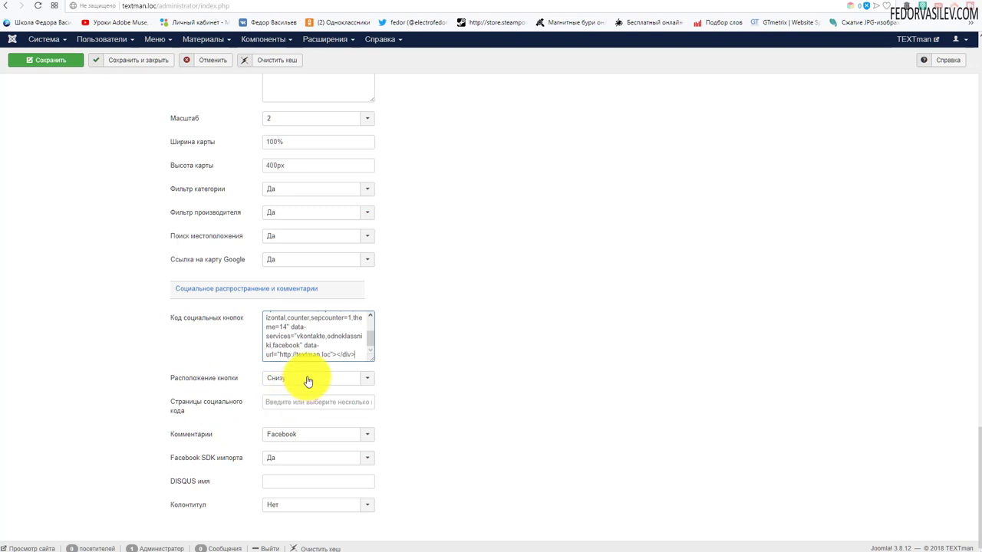
left_click(307, 379)
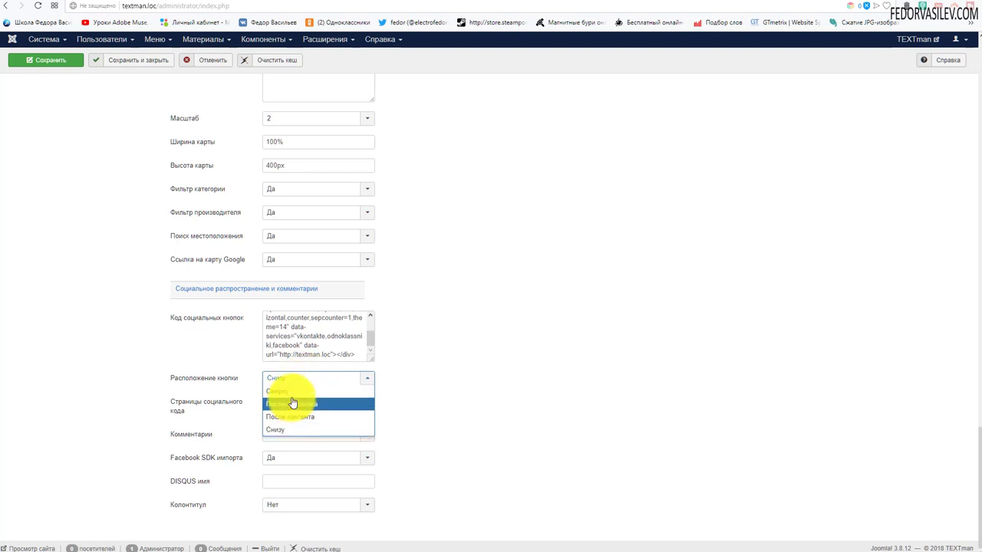
left_click(290, 395)
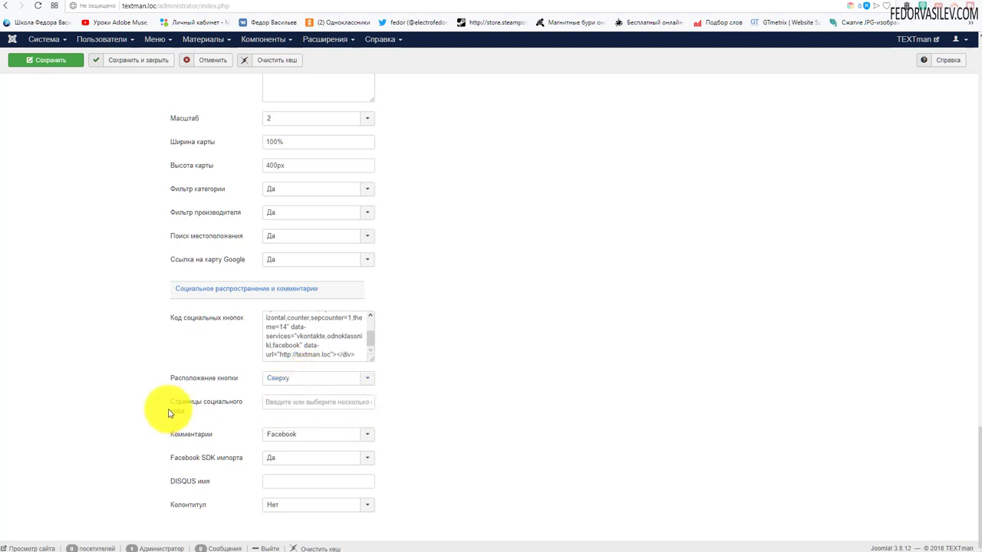
mouse_move(203, 412)
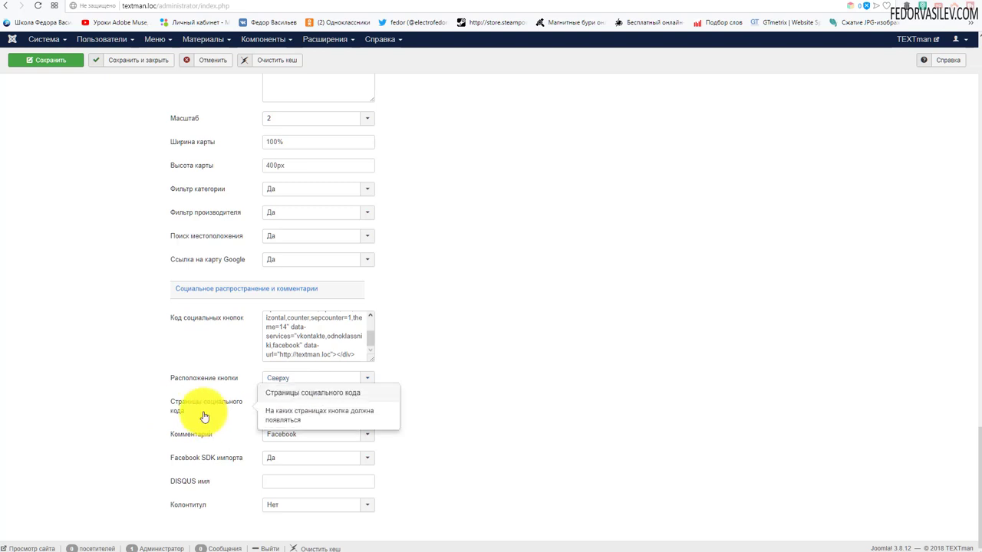
left_click(295, 402)
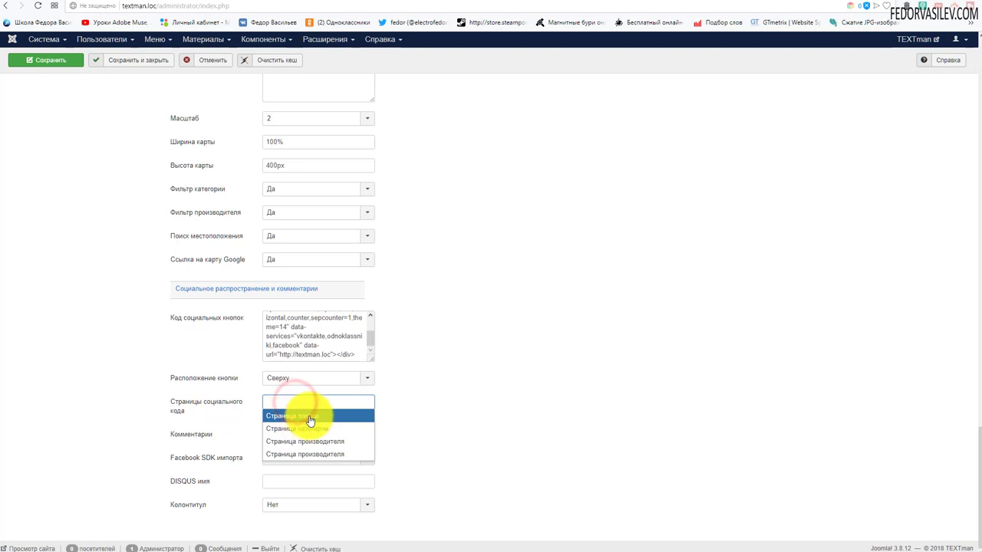
left_click(312, 420)
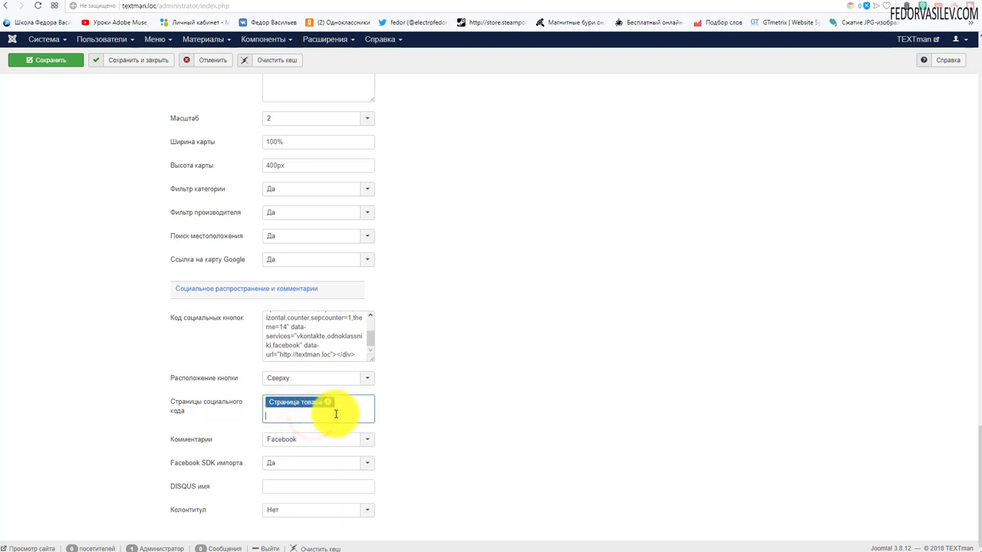
left_click(335, 415)
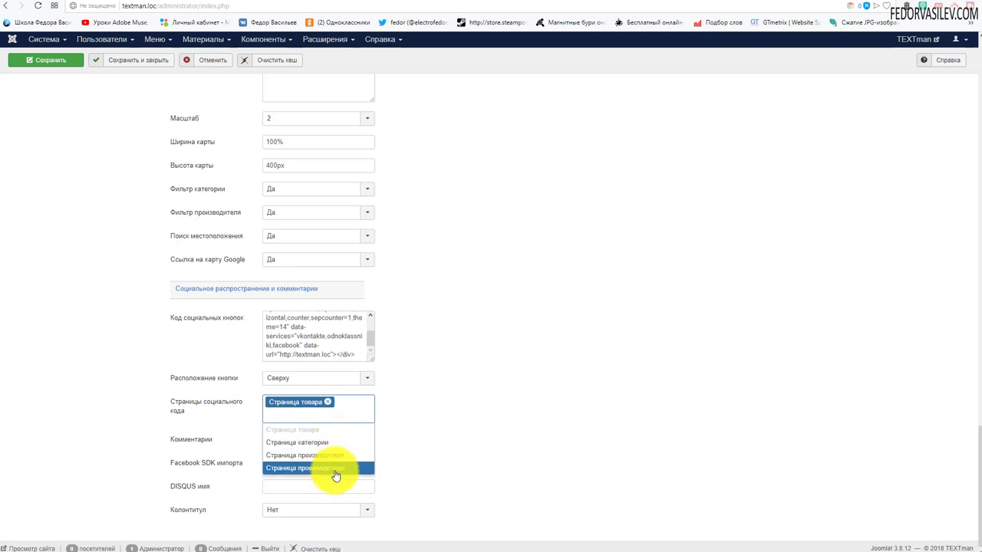
left_click(384, 436)
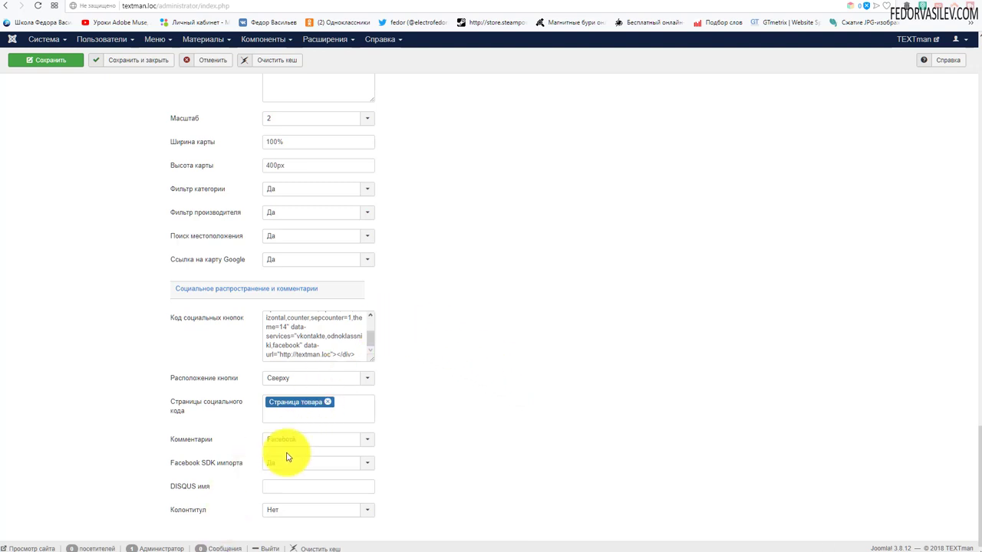
- Save the DJ-Catalog2 settings and reload the CANON EOS 200D product page in the store to check the share buttons
left_click(38, 65)
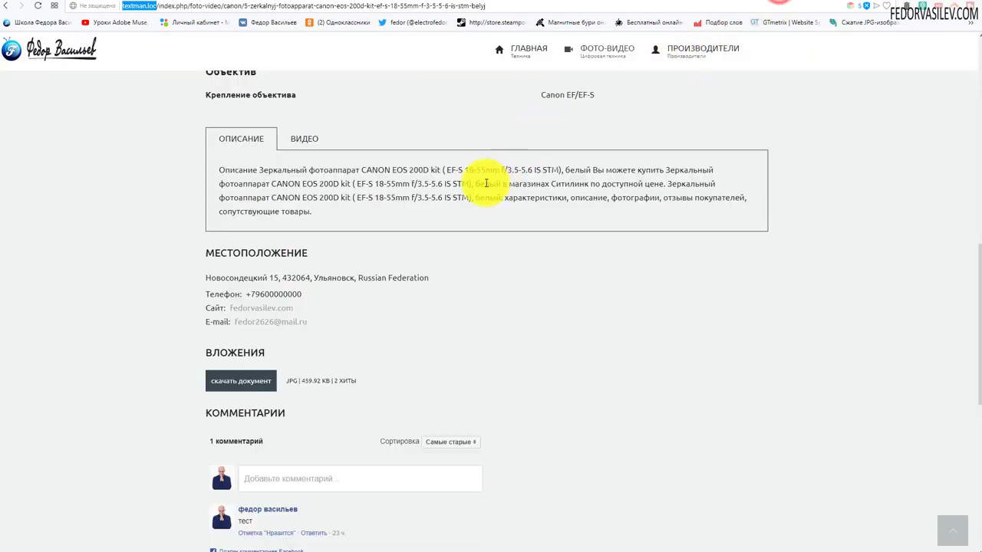
scroll(486, 181, "up", 10)
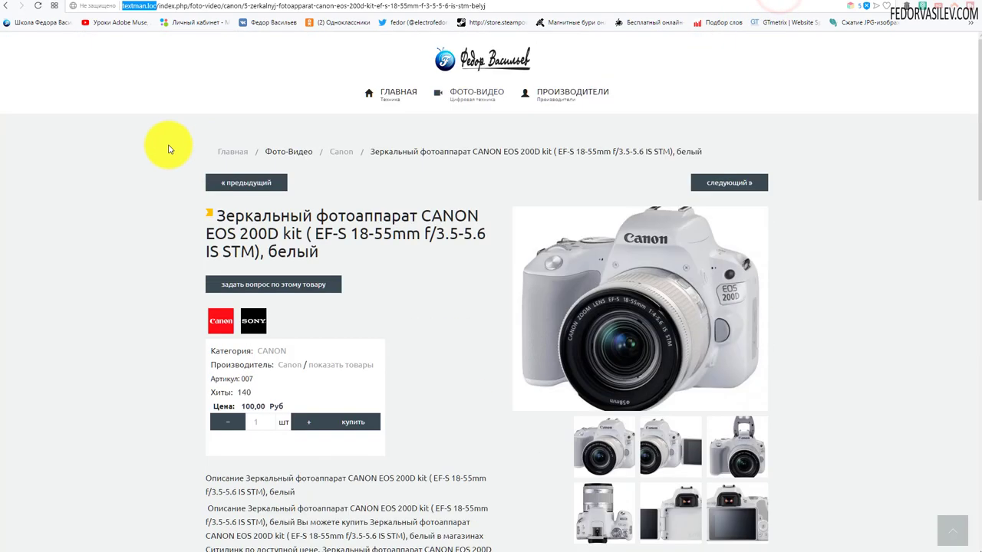
left_click(41, 9)
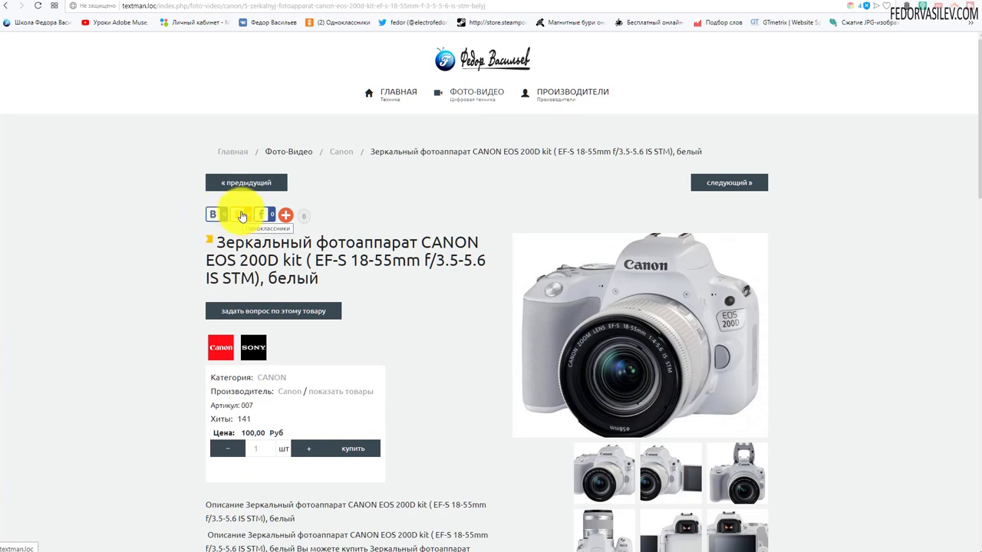
- Open the VKontakte share window from the product page's share buttons, examine its audience and comment fields, and close it without posting
mouse_move(288, 223)
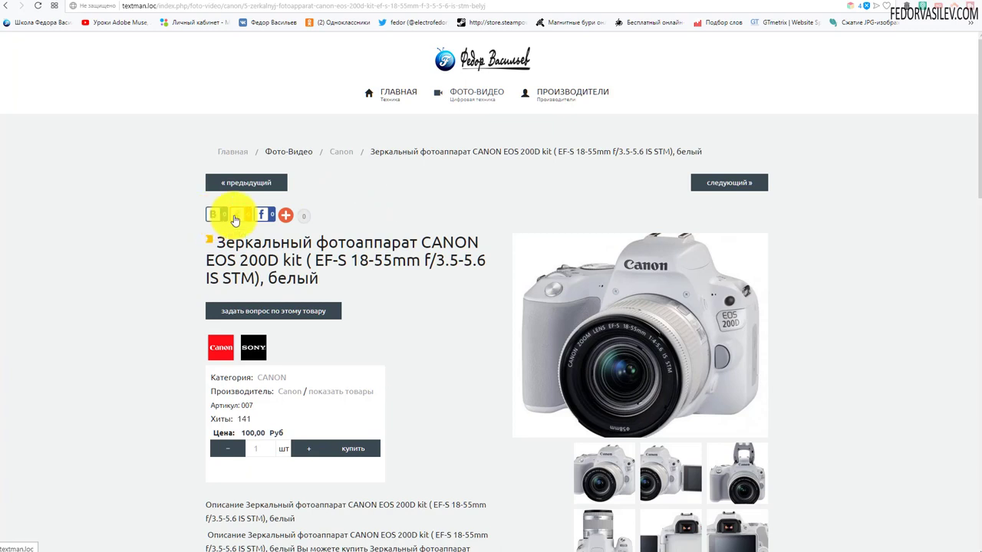
left_click(220, 215)
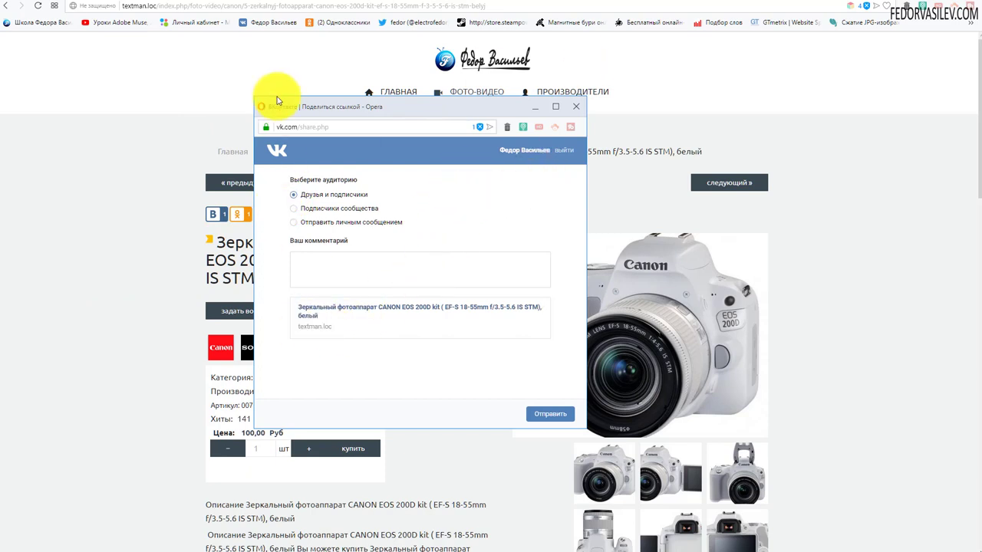
left_click_drag(283, 106, 352, 152)
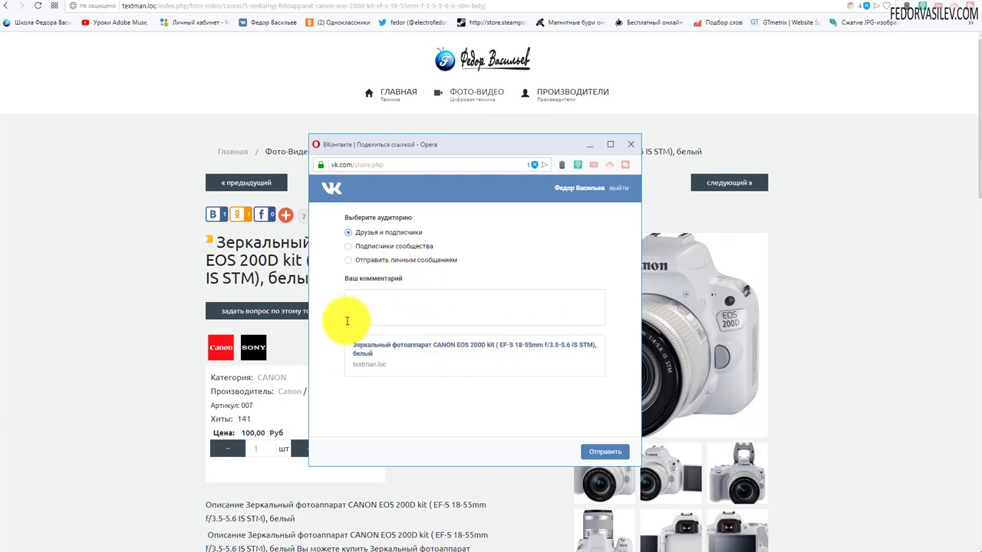
left_click_drag(367, 143, 394, 125)
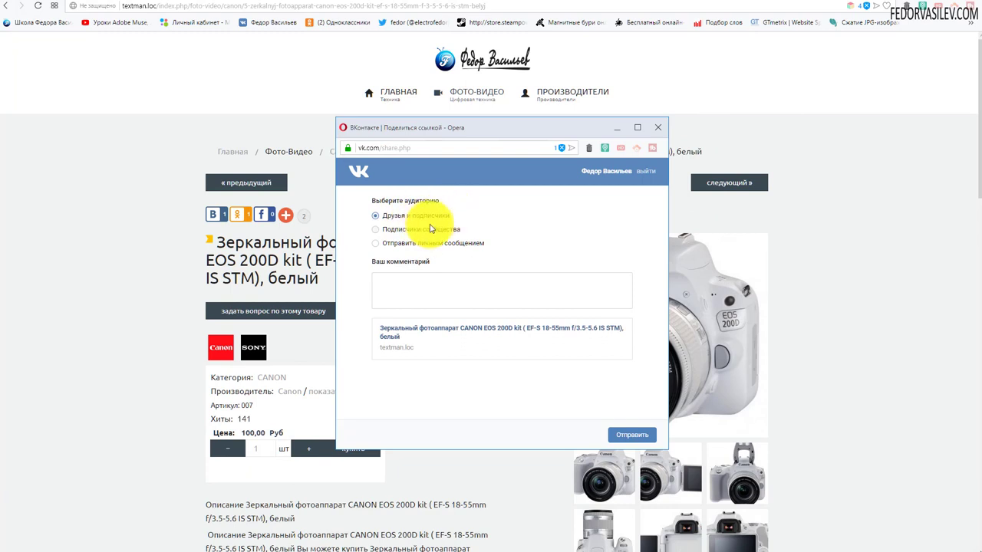
left_click(386, 284)
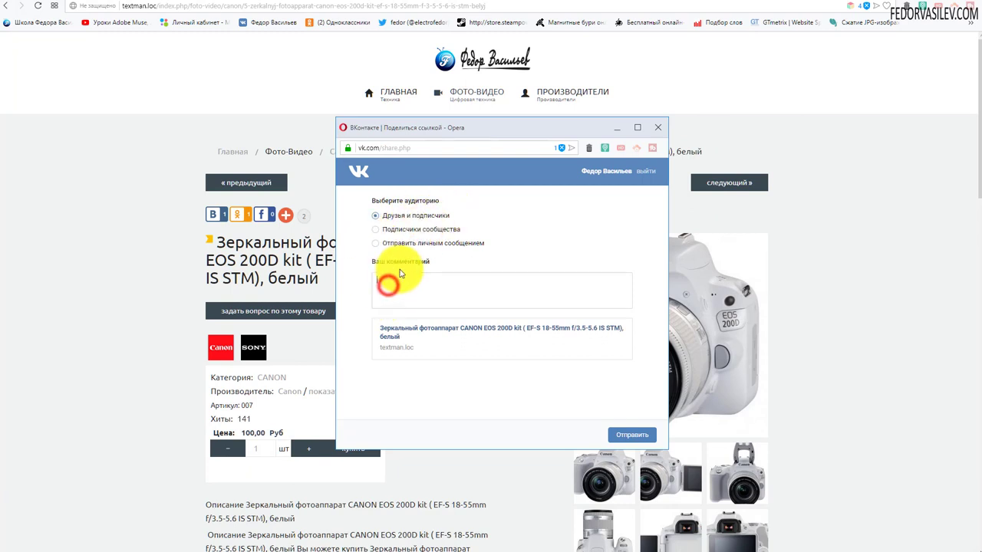
left_click(656, 125)
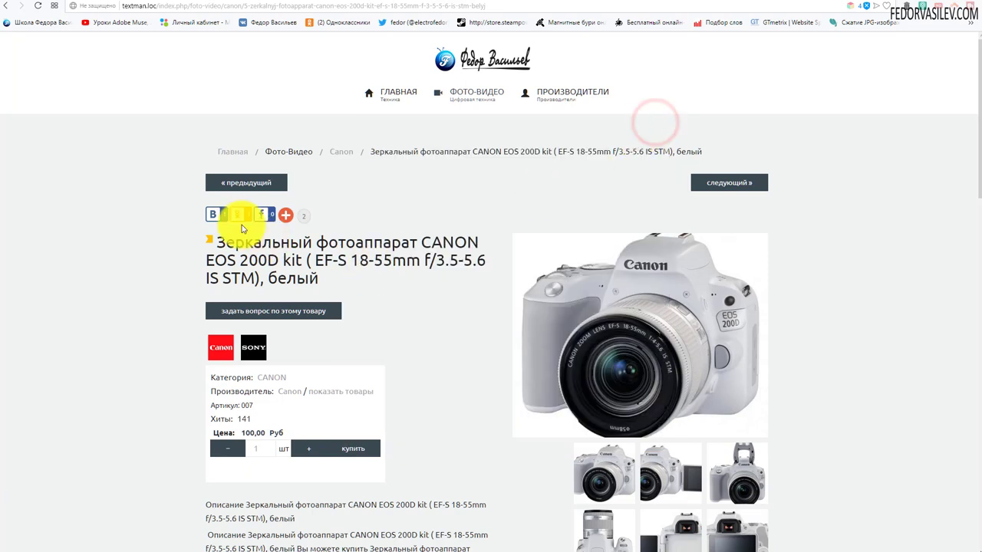
- Look through the expanded Pluso list of additional social networks on the product page and close it
right_click(389, 198)
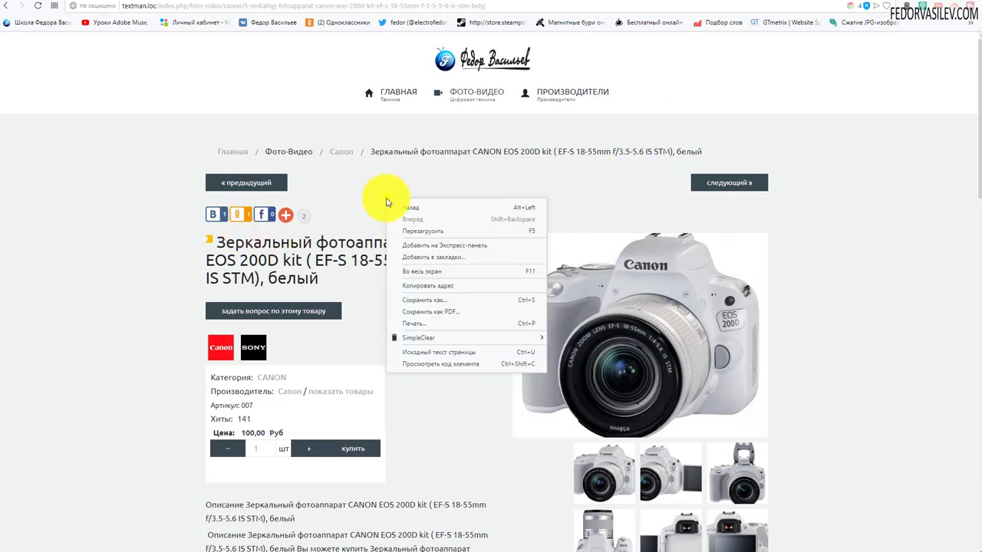
left_click(347, 179)
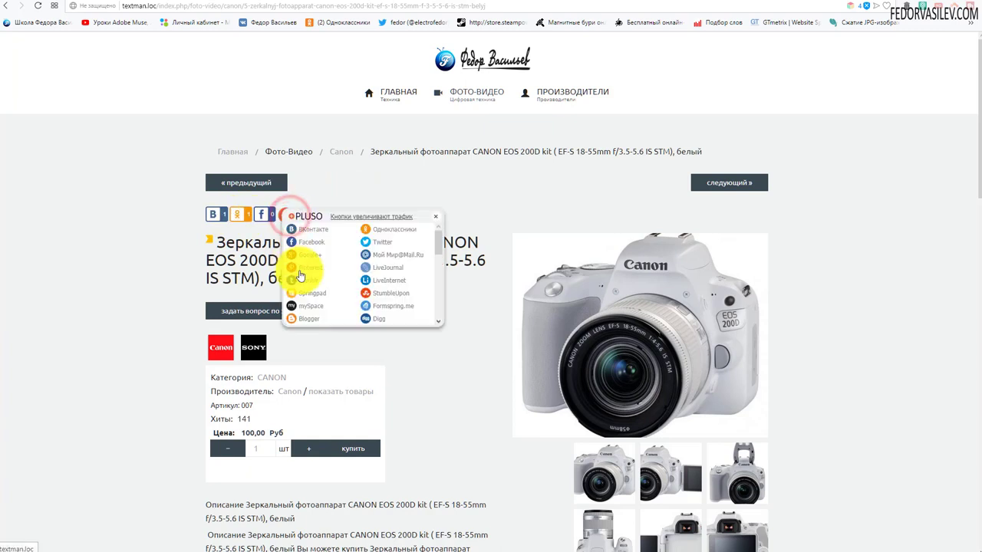
scroll(321, 267, "up", 1)
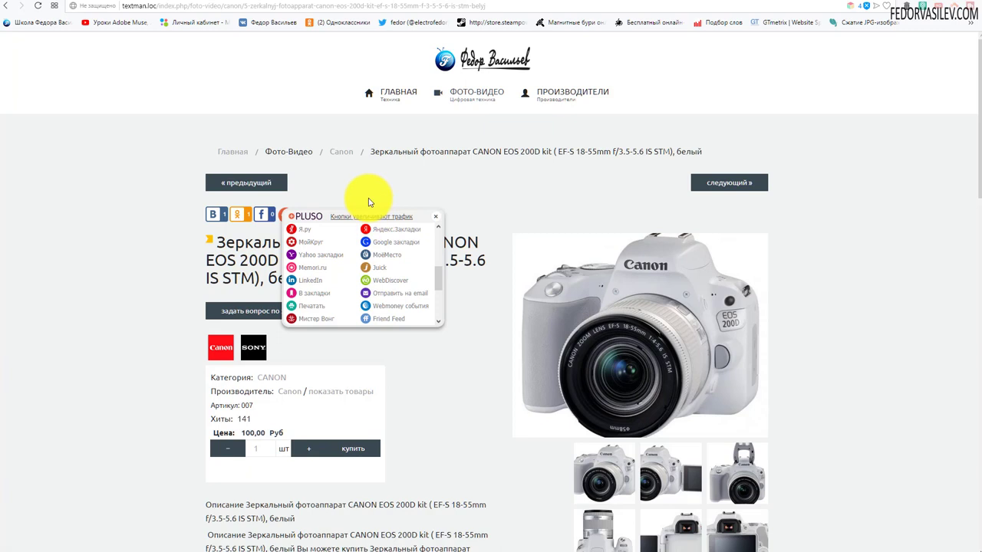
left_click(414, 176)
- Inspect the share buttons block in the mobile preview in portrait and landscape orientation, and close the developer tools
right_click(362, 219)
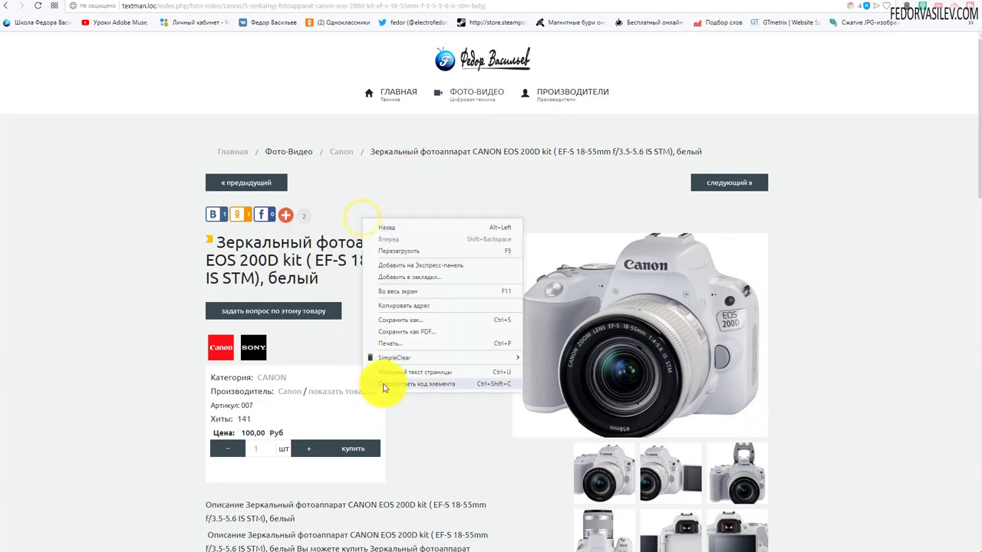
left_click(383, 384)
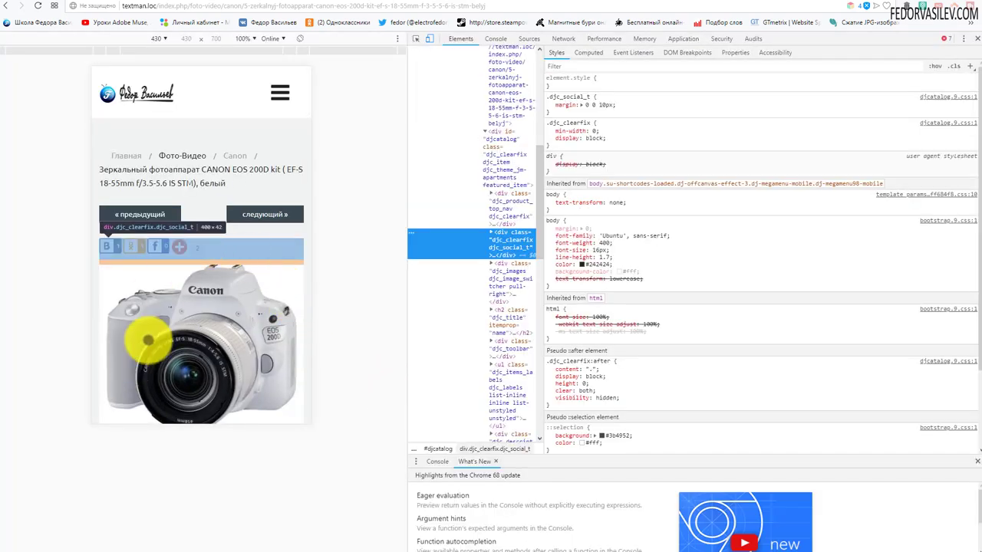
left_click(168, 133)
scroll(161, 307, "down", 3)
scroll(171, 307, "up", 3)
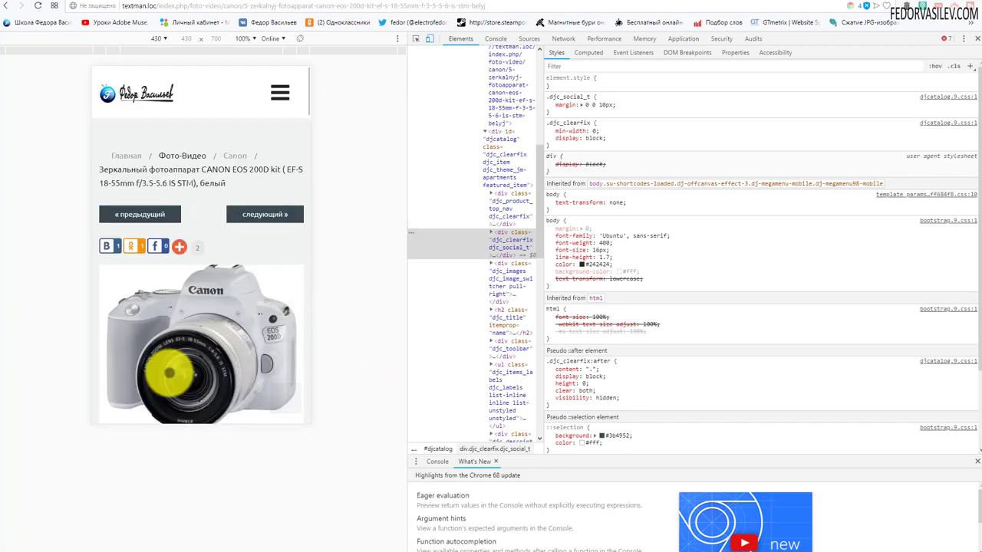
left_click(297, 38)
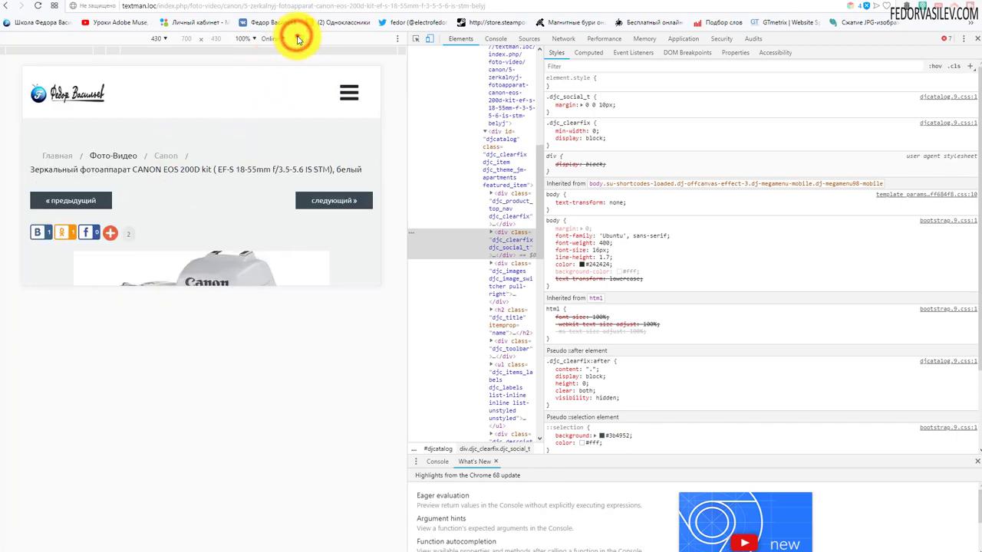
left_click(298, 38)
left_click(977, 40)
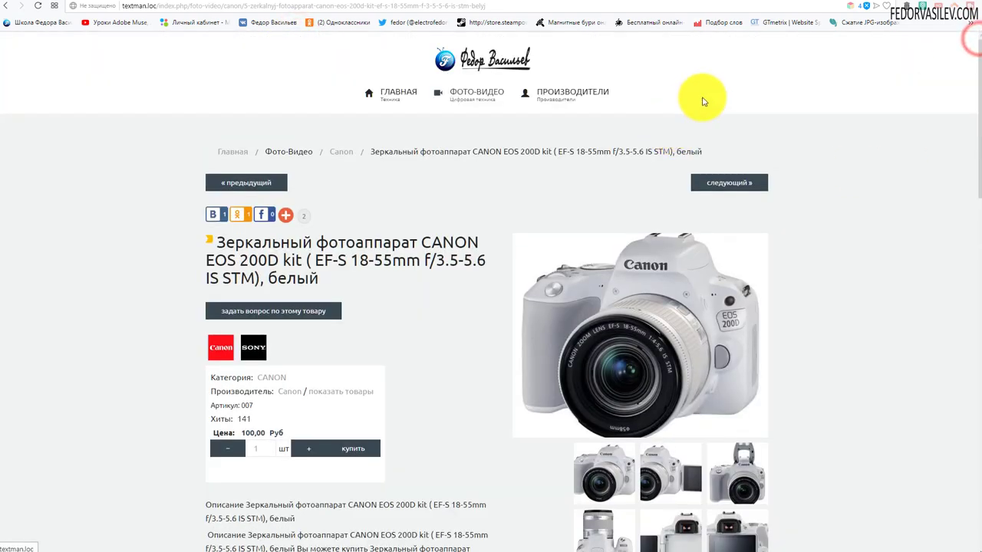
- Set the social button position (Расположение кнопки) to Снизу in the DJ-Catalog2 settings and save
left_click(748, 1)
scroll(366, 223, "down", 15)
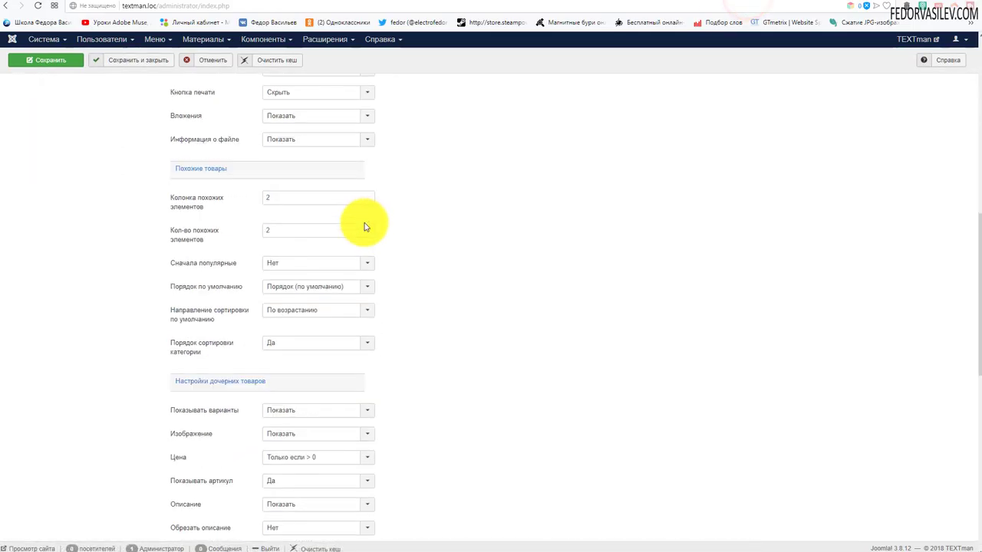
scroll(315, 387, "up", 15)
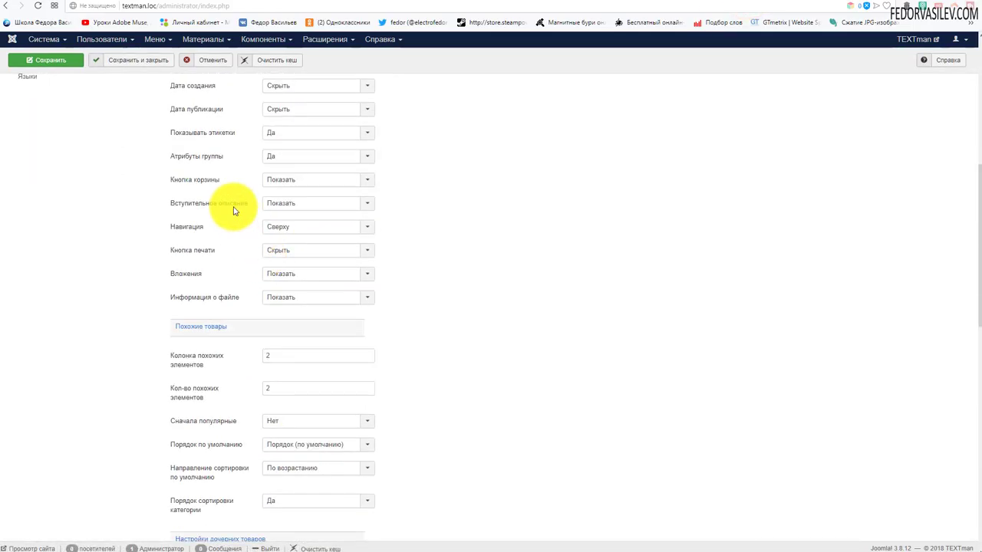
left_click(201, 168)
scroll(306, 248, "down", 20)
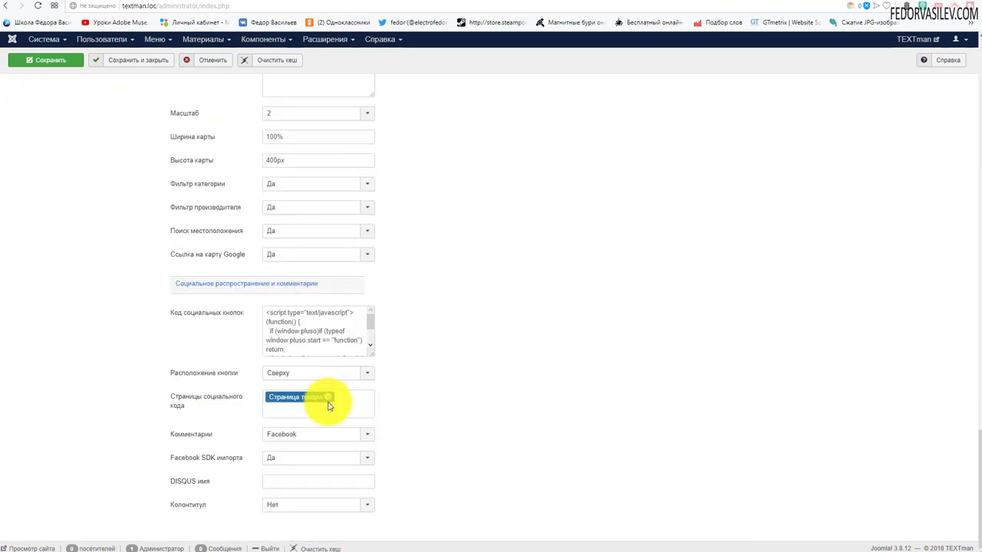
left_click(299, 371)
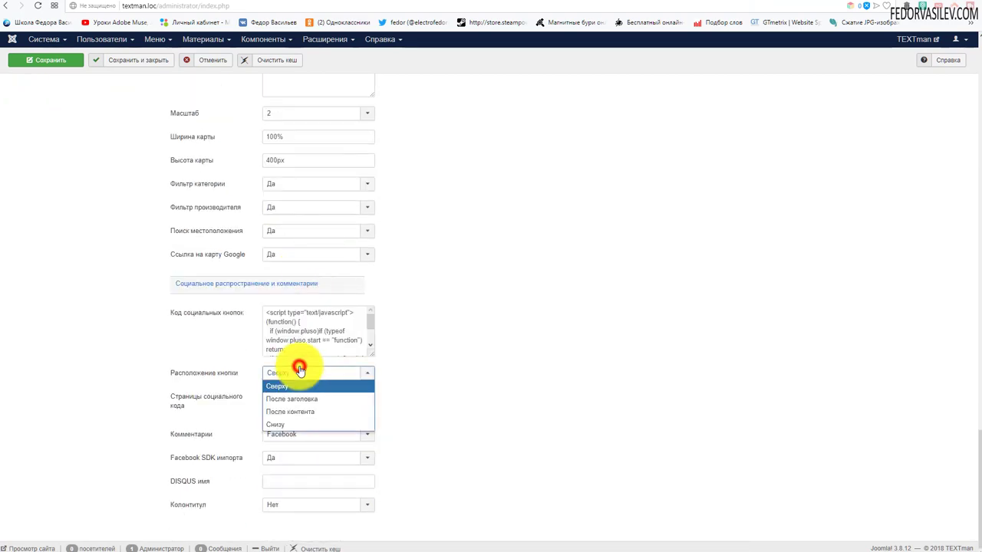
left_click(300, 424)
left_click(51, 61)
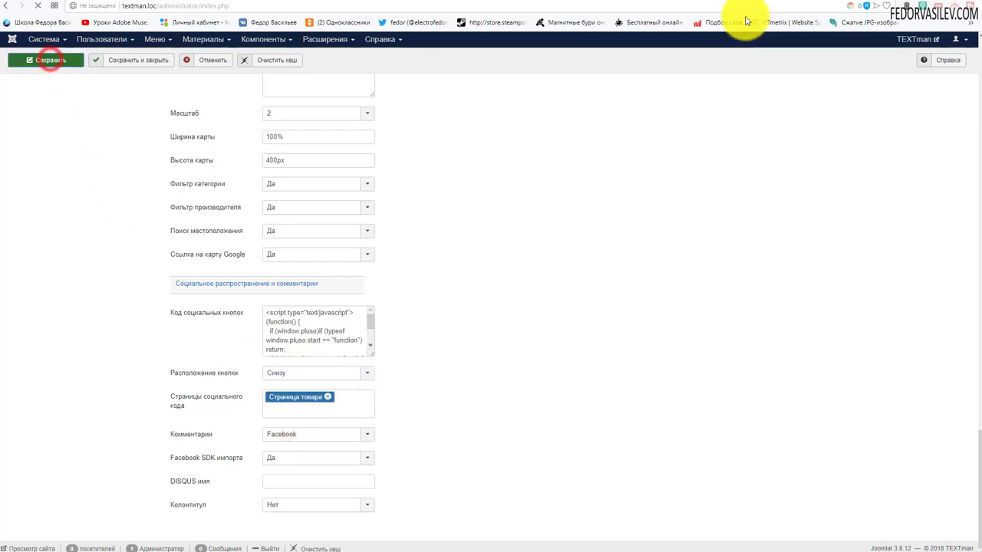
- Reload the CANON EOS 200D product page and check the placement of the share buttons below the similar products
left_click(783, 4)
left_click(37, 8)
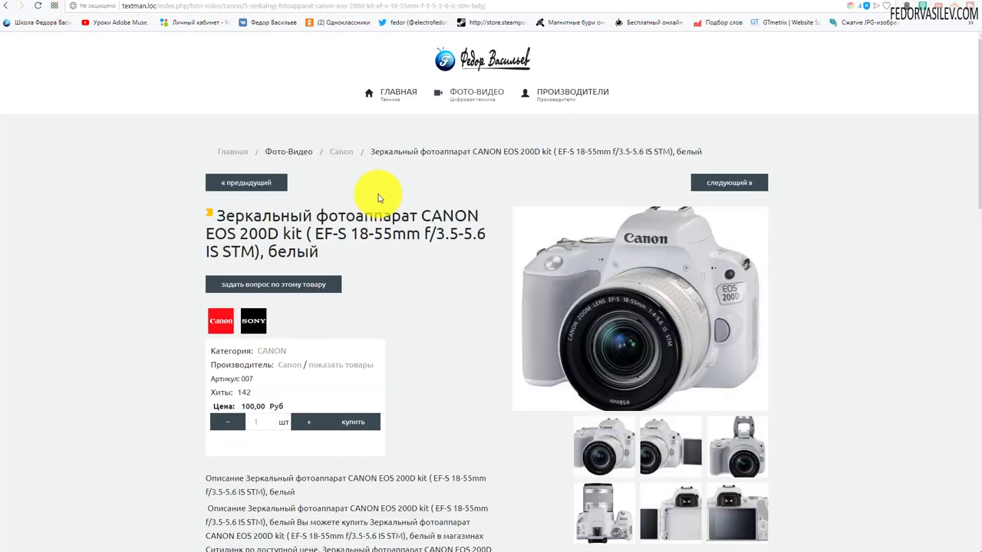
scroll(368, 192, "down", 10)
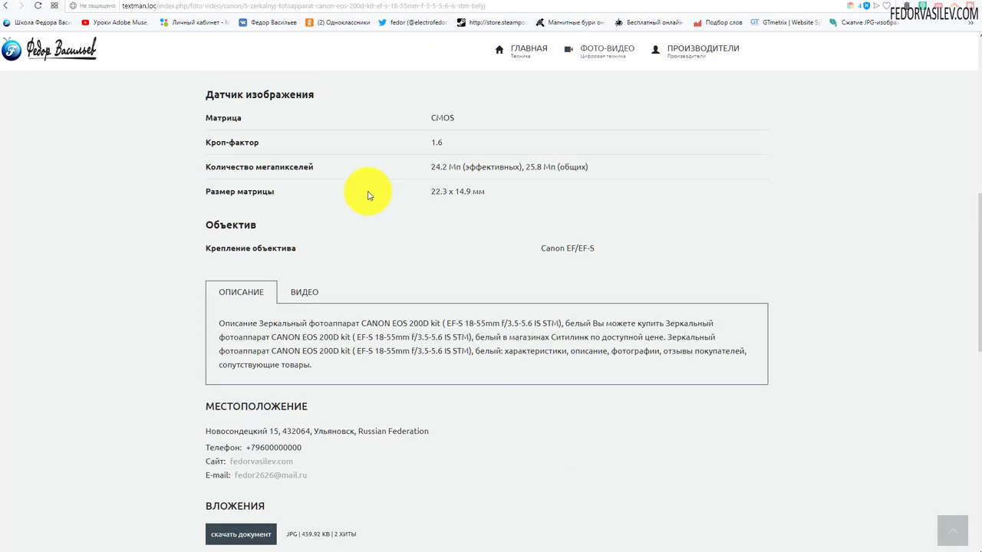
scroll(369, 192, "down", 6)
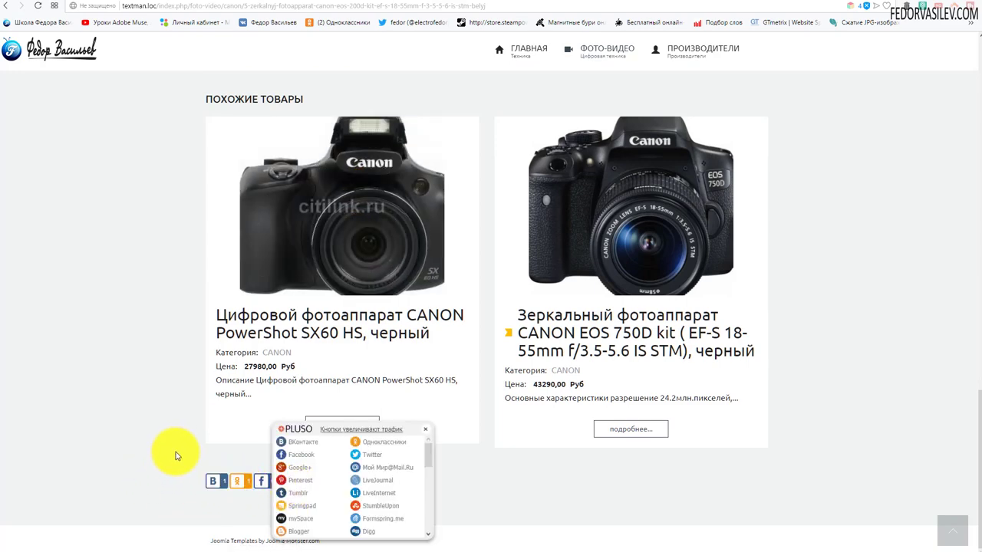
scroll(171, 449, "up", 5)
scroll(203, 423, "up", 10)
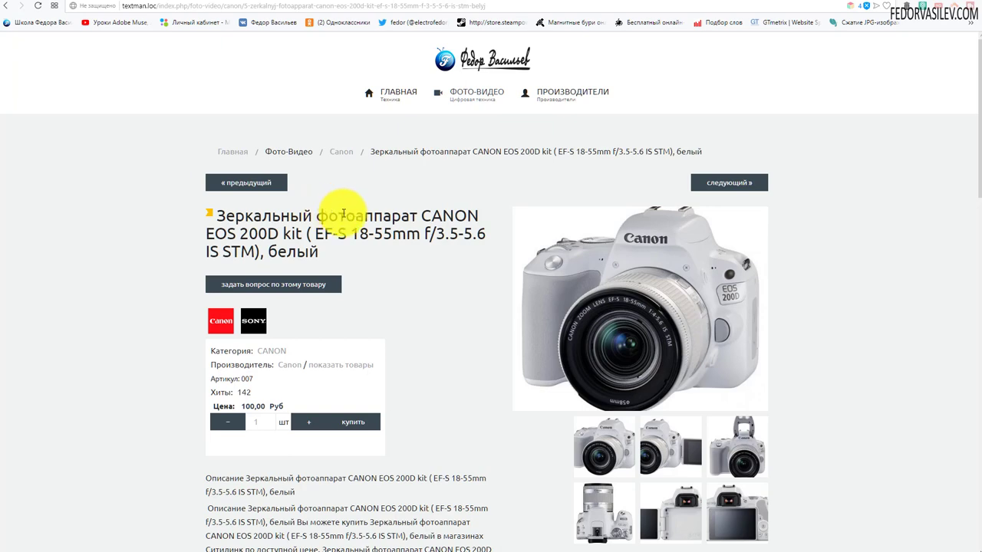
- Open the Canon category page and check it from top to bottom for social share buttons
left_click(341, 152)
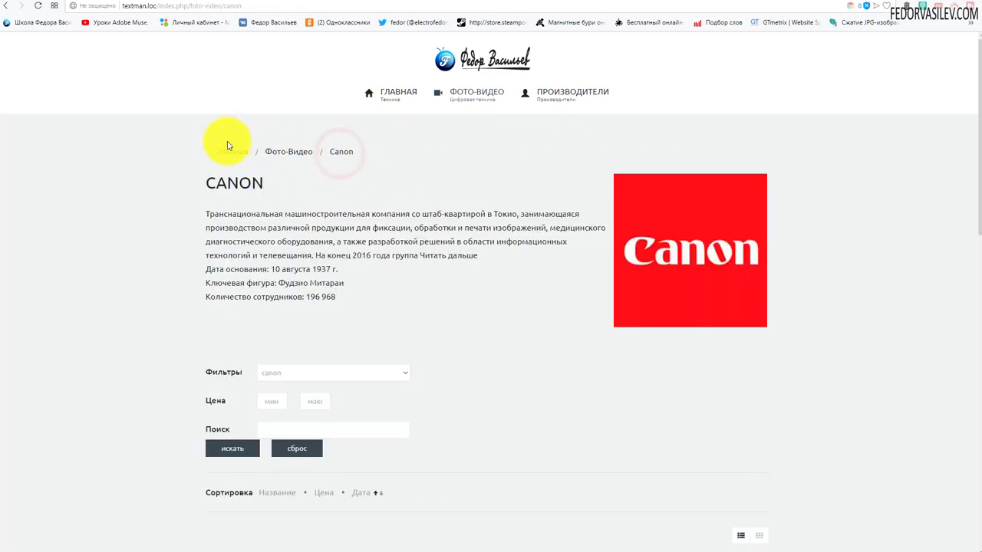
scroll(227, 145, "down", 7)
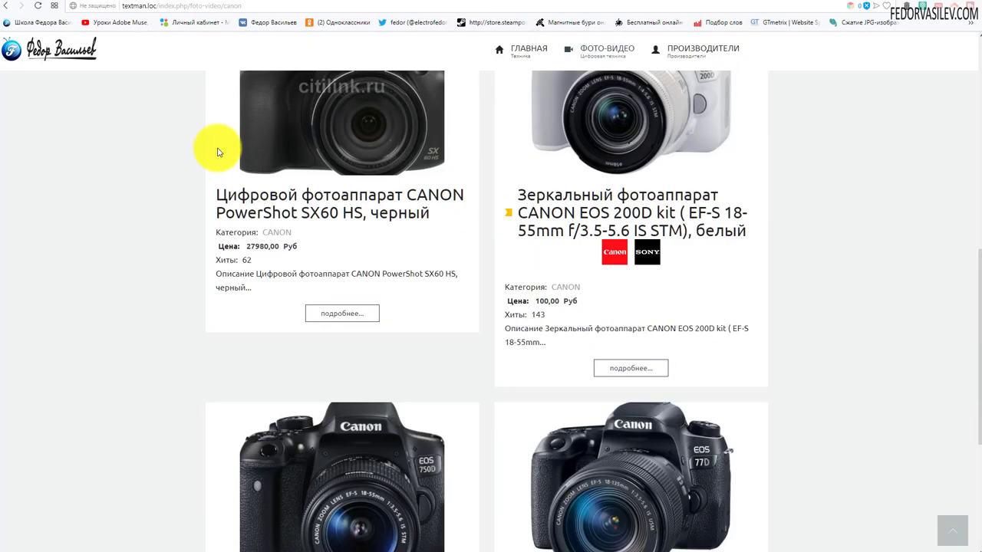
scroll(217, 151, "up", 5)
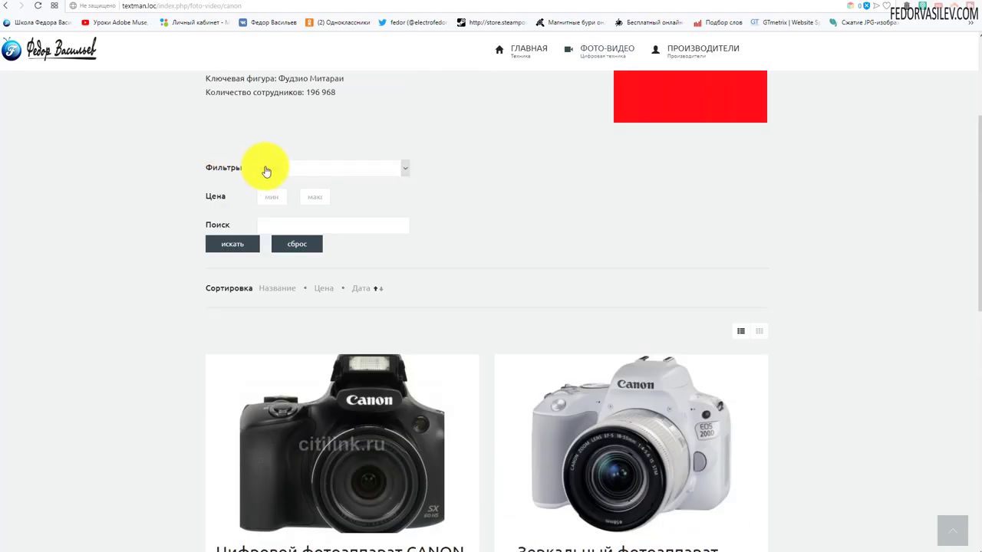
scroll(369, 165, "down", 9)
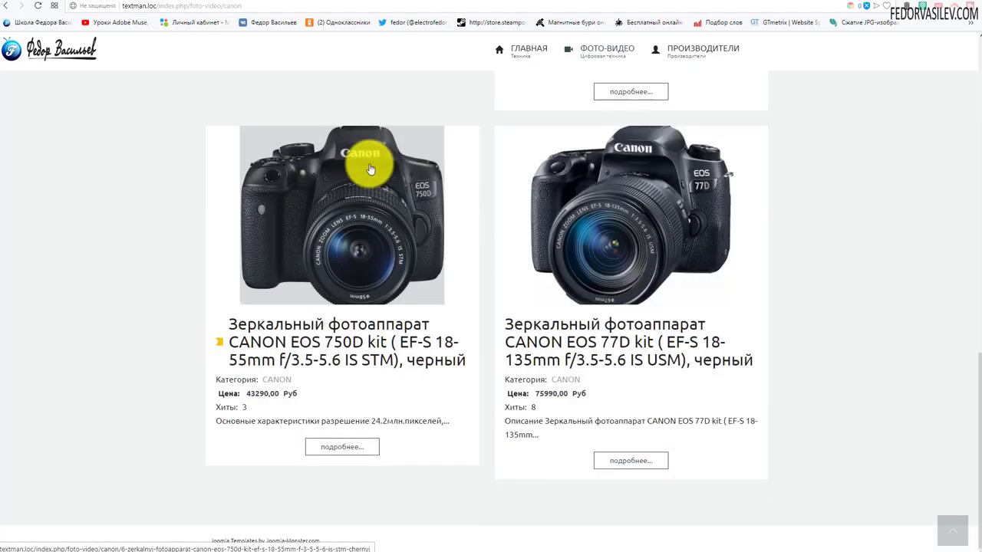
scroll(369, 169, "up", 6)
scroll(369, 169, "up", 6)
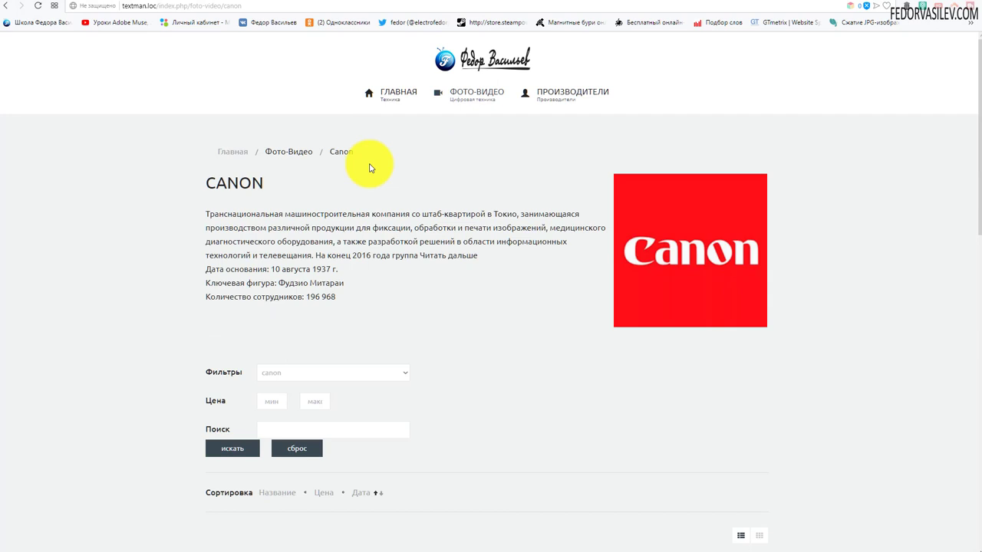